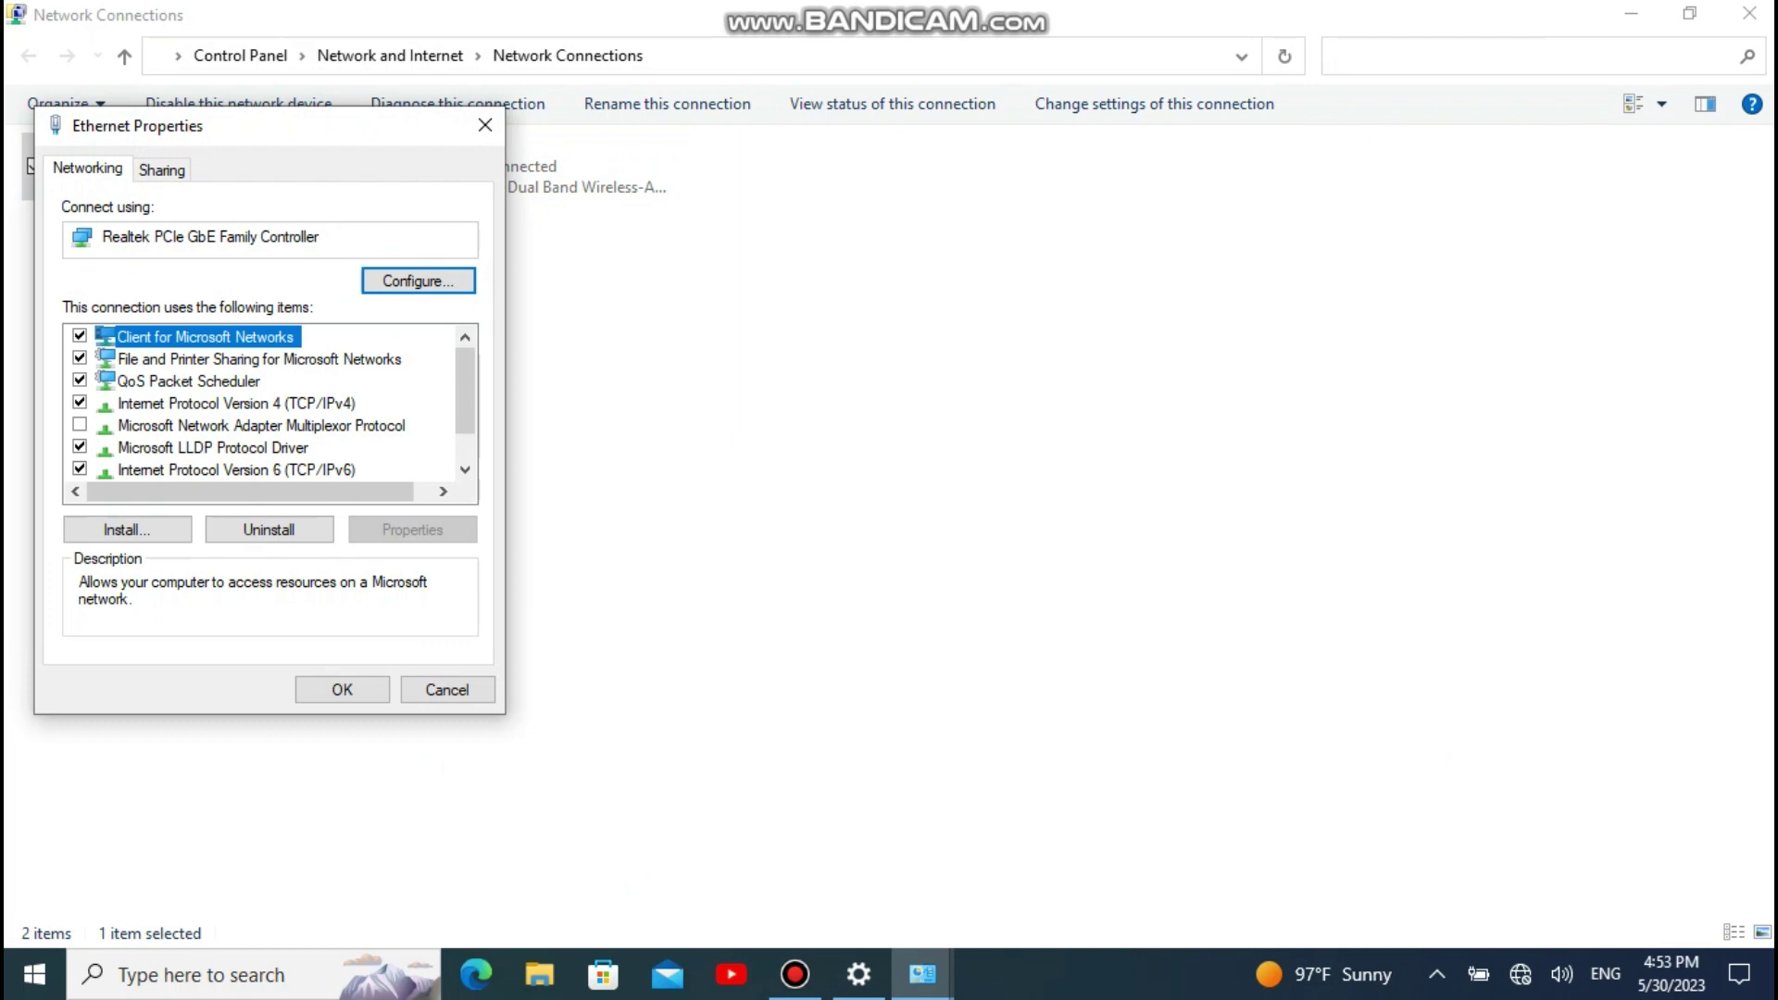
# Step: Open the Internet Protocol Version 4 (TCP/IPv4) properties of the Ethernet adapter
pyautogui.doubleClick(236, 403)
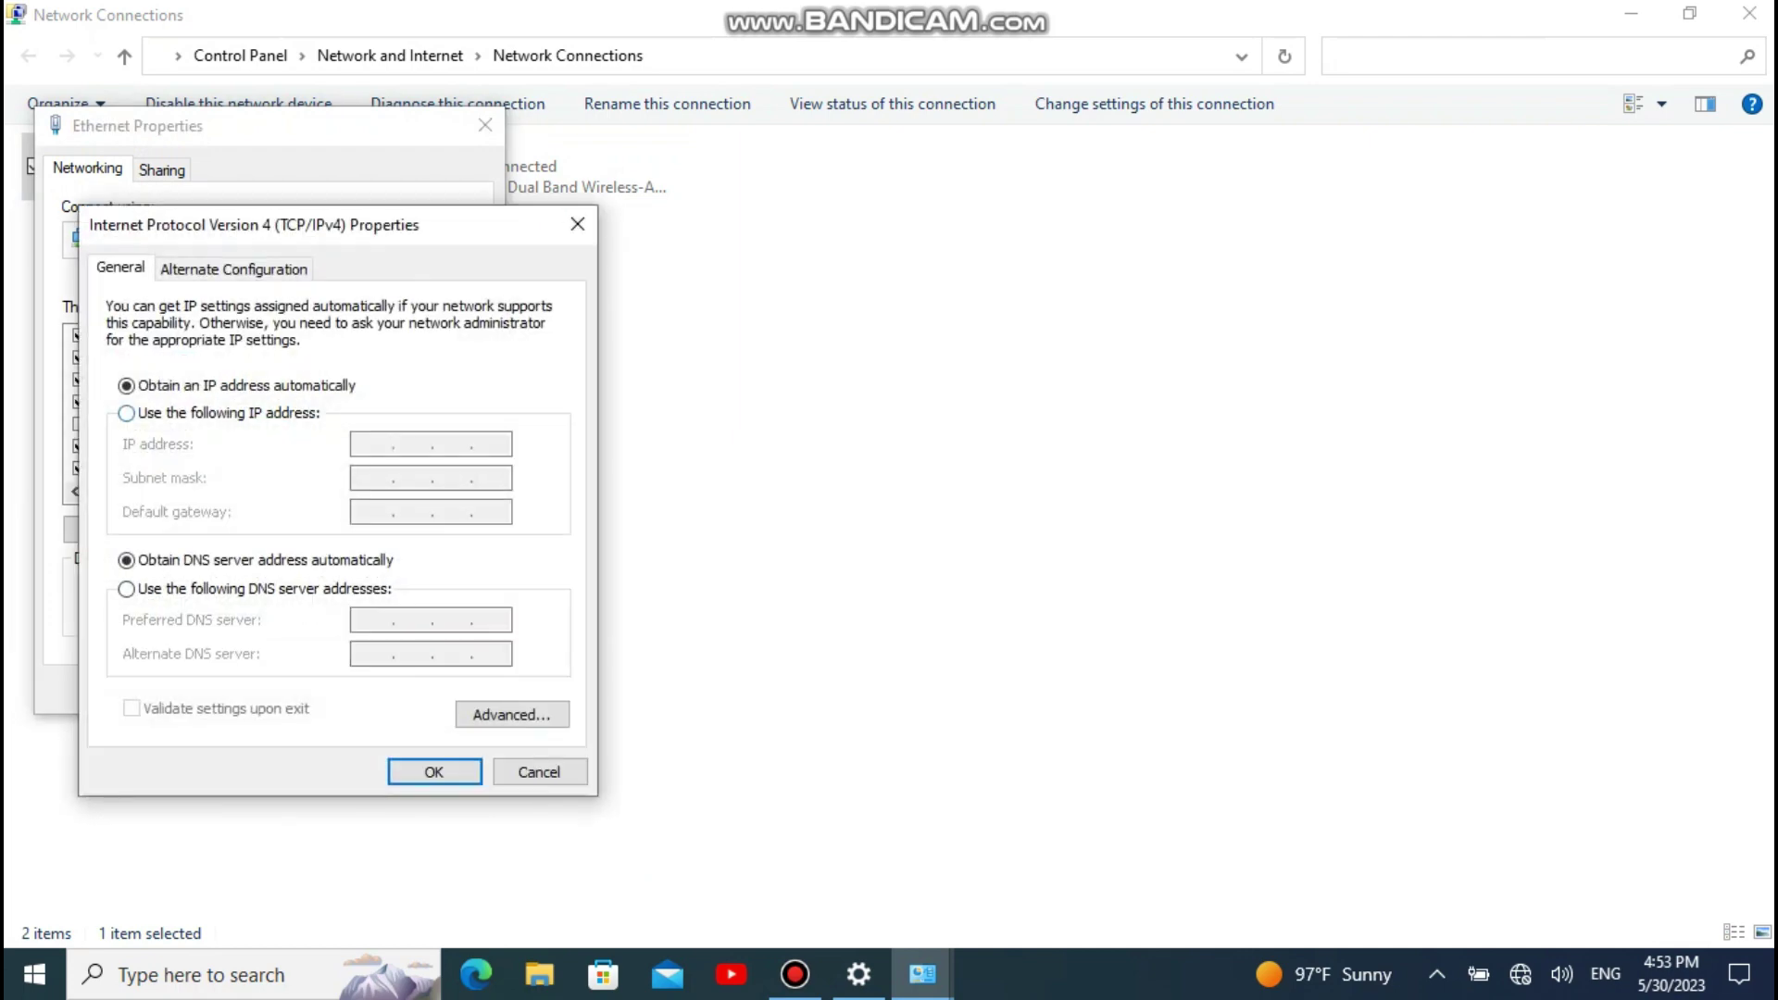
# Step: Give Ethernet static IP 192.168.0.10, mask 255.255.255.0, gateway 192.168.0.1, and close the dialogs
pyautogui.press('Down')
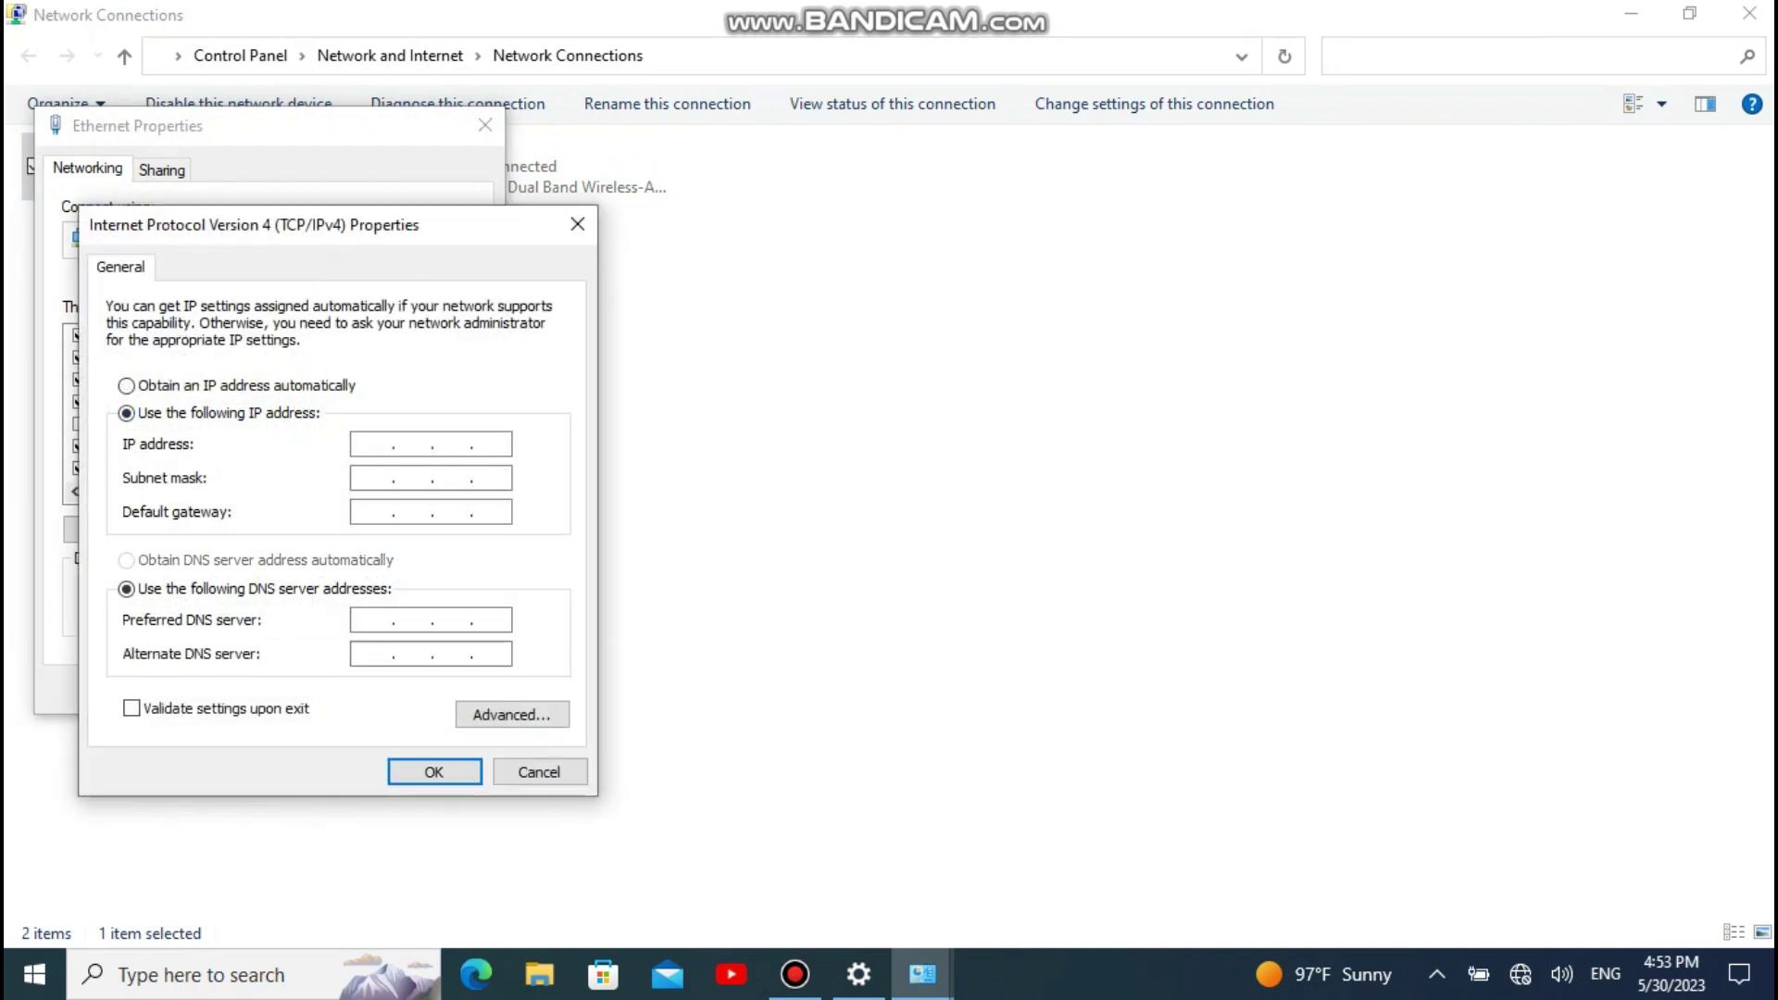
pyautogui.write('192.168.0.10')
pyautogui.press('Tab')
pyautogui.press('Tab')
pyautogui.write('19')
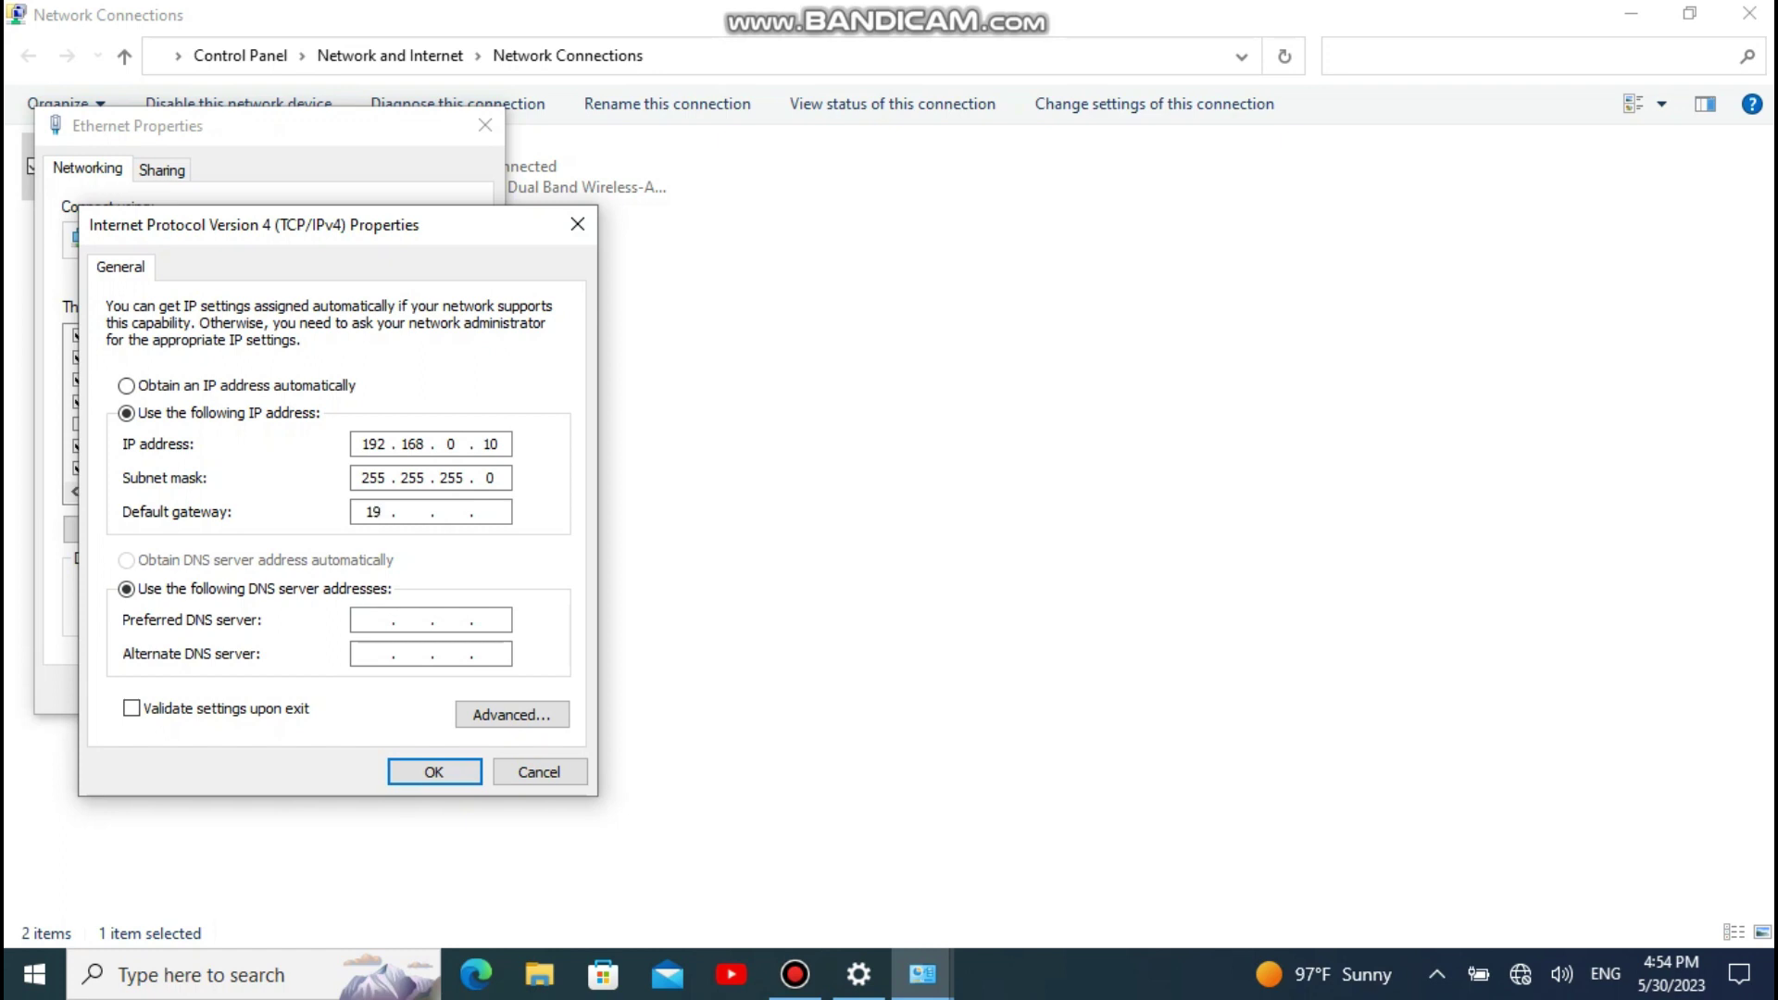
pyautogui.write('2168 0 1')
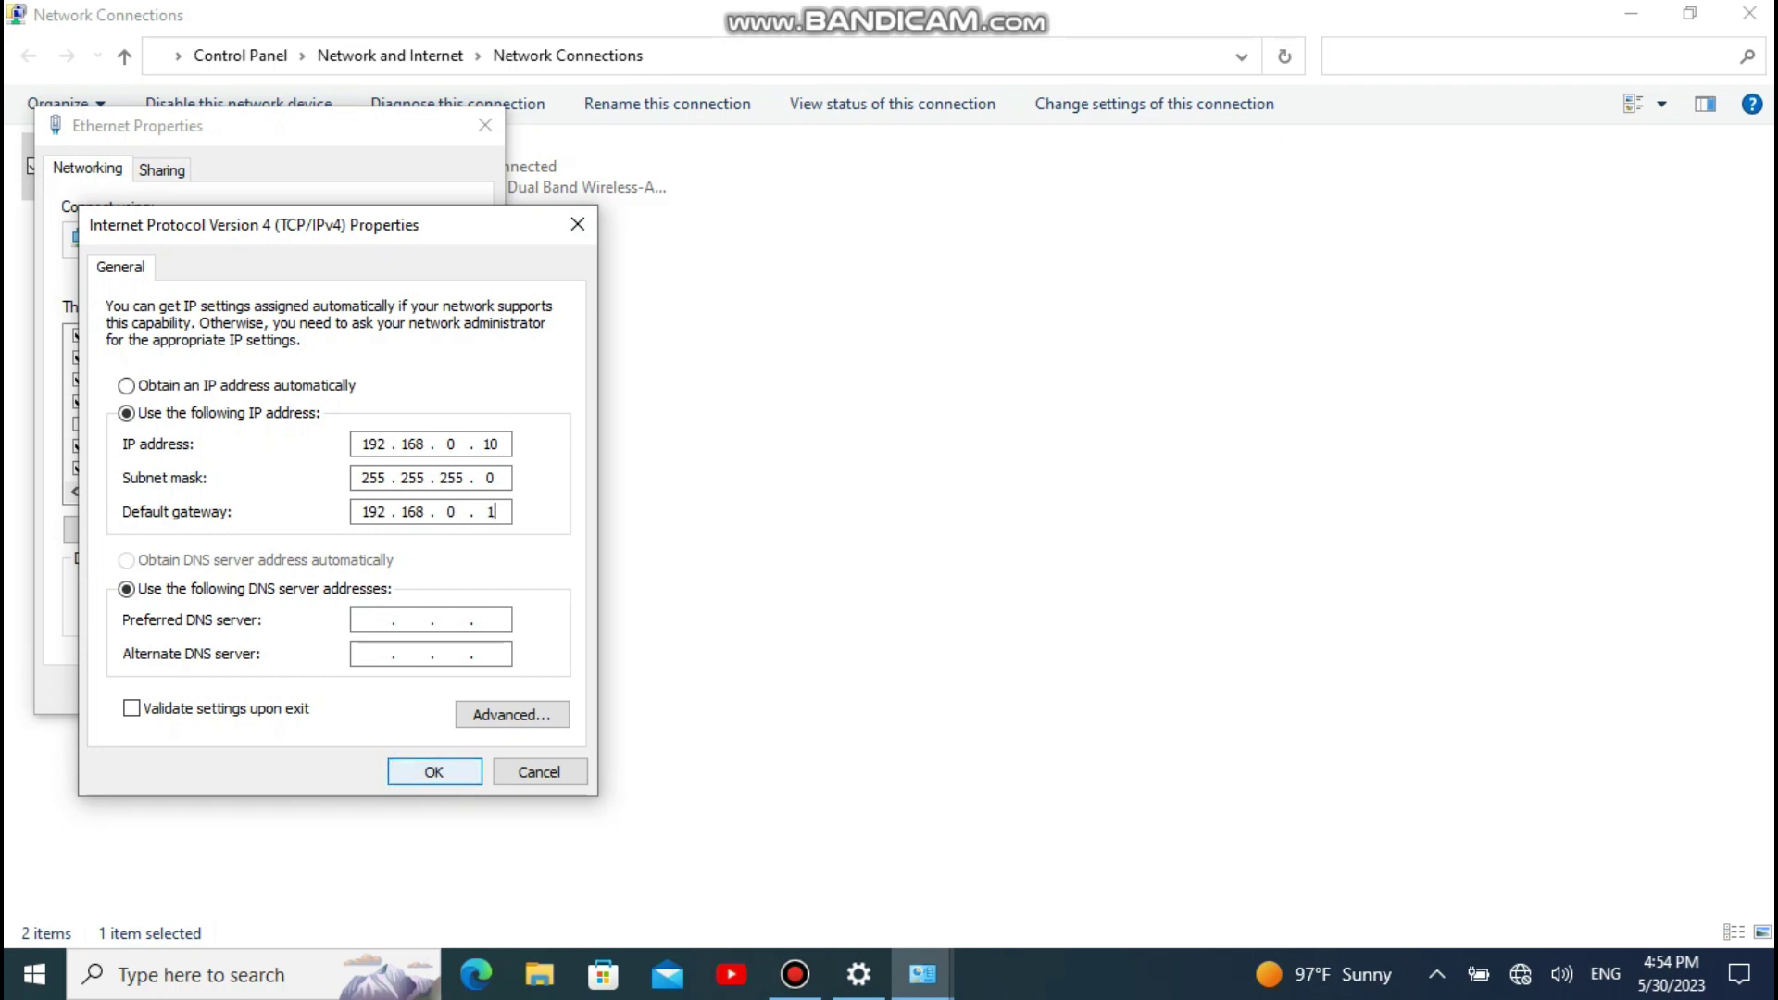
pyautogui.press('Return')
pyautogui.press('Return')
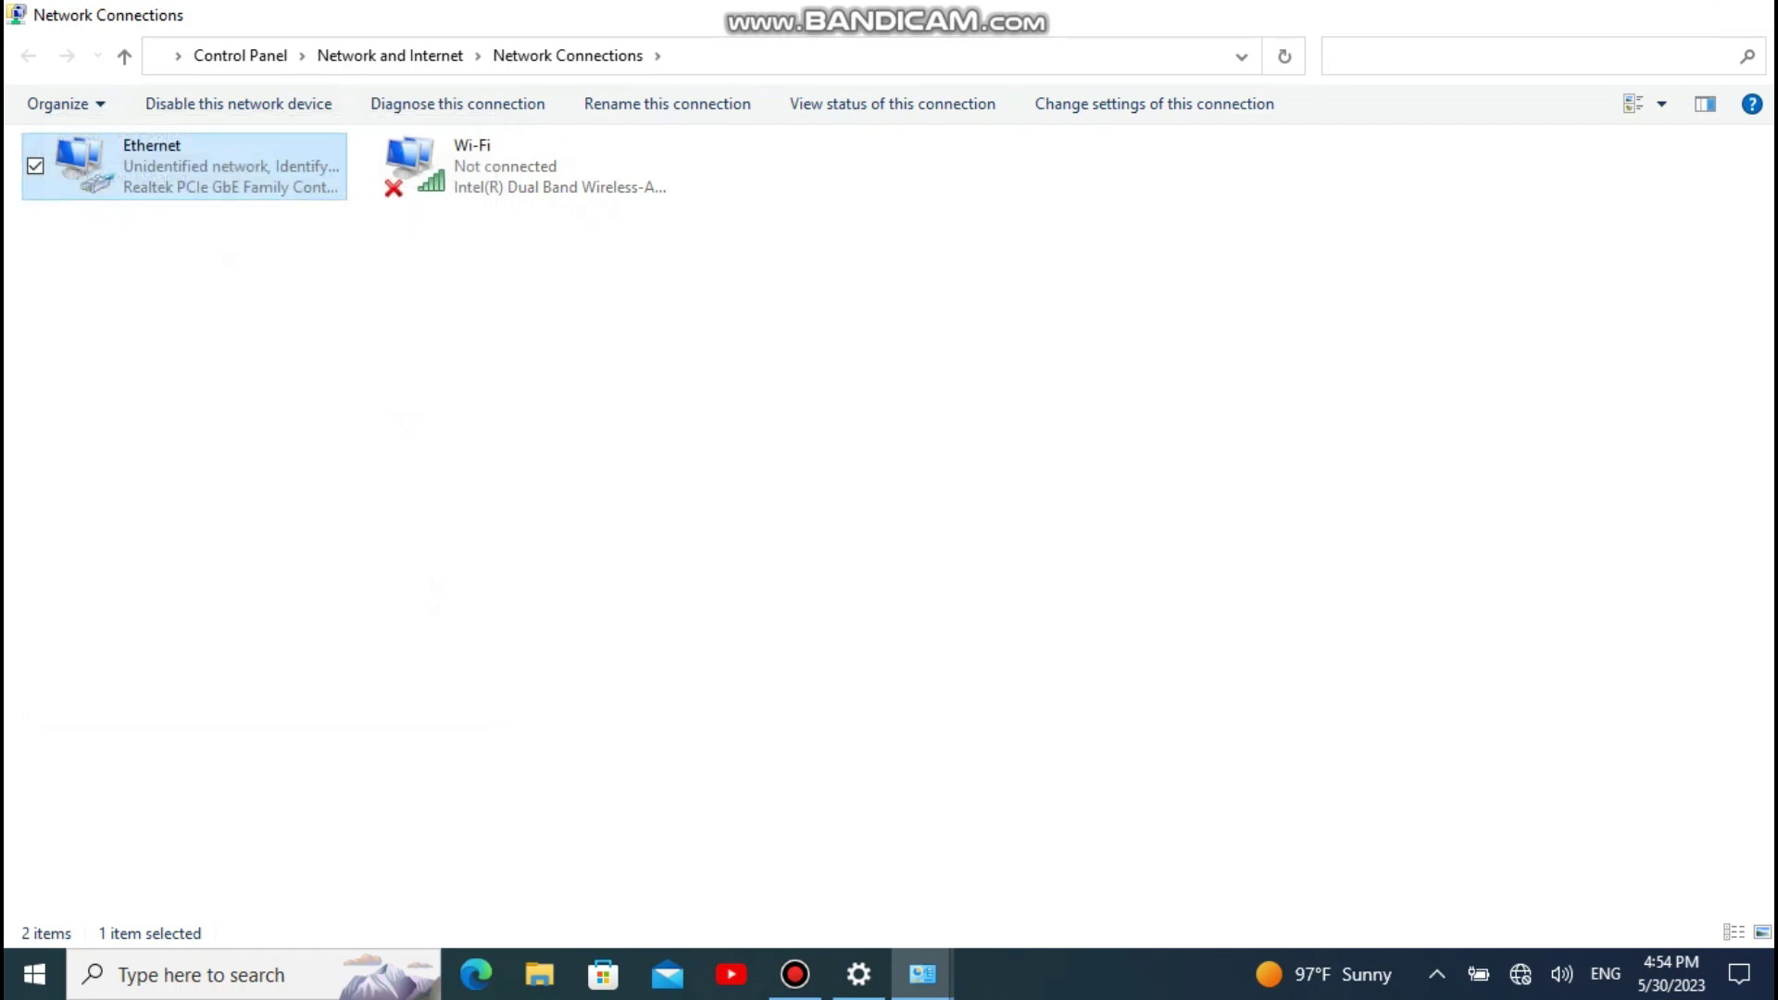
pyautogui.click(1689, 13)
# Step: Close the Network Connections and Settings windows and refresh the desktop twice
pyautogui.click(1659, 179)
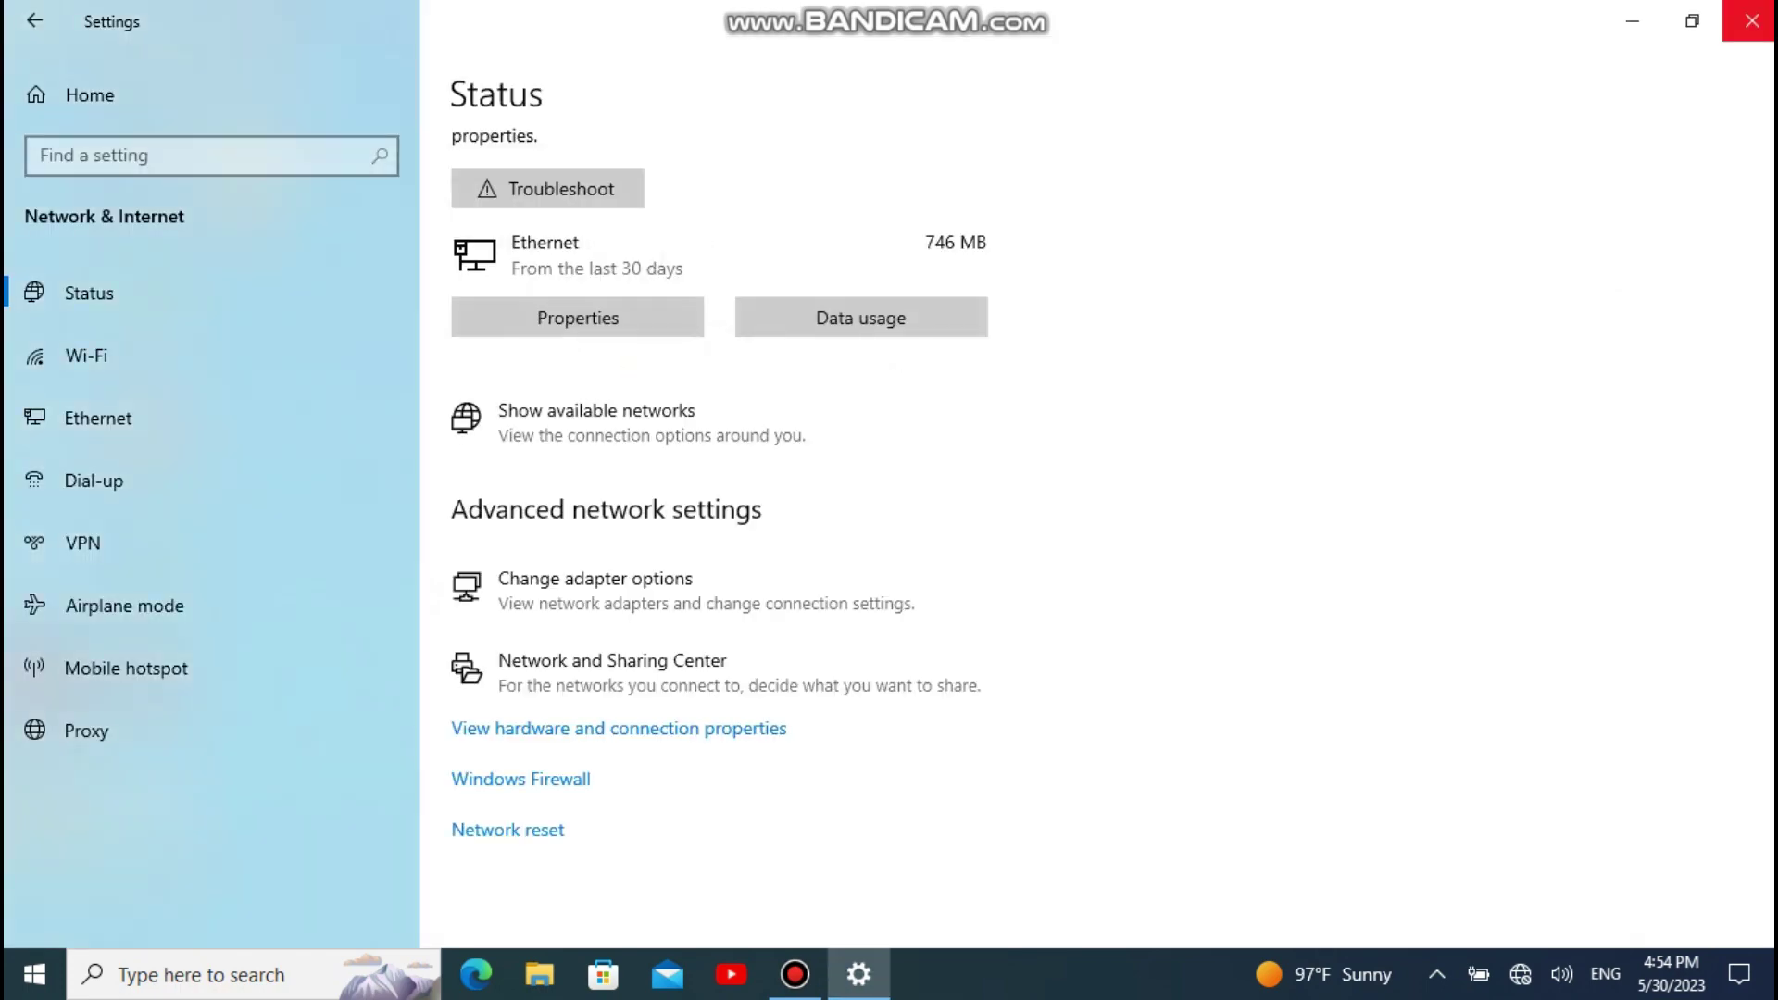
pyautogui.click(1751, 20)
pyautogui.rightClick(553, 183)
pyautogui.click(621, 259)
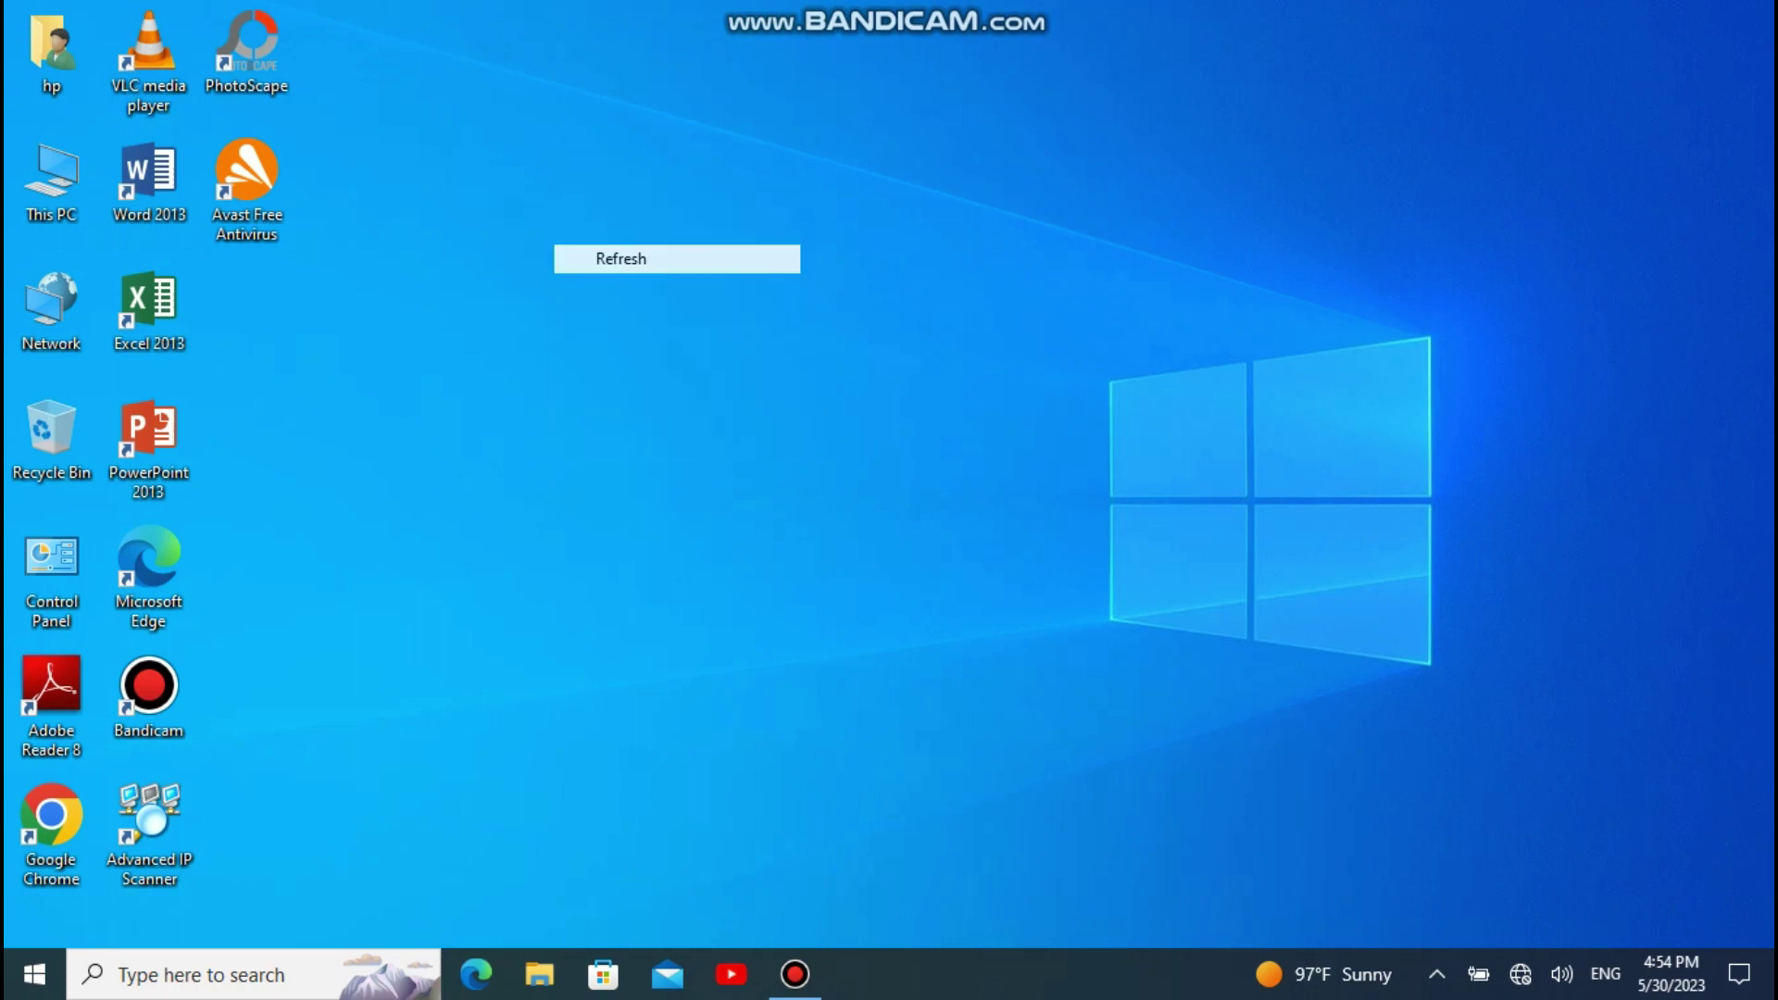
pyautogui.rightClick(377, 252)
pyautogui.click(446, 329)
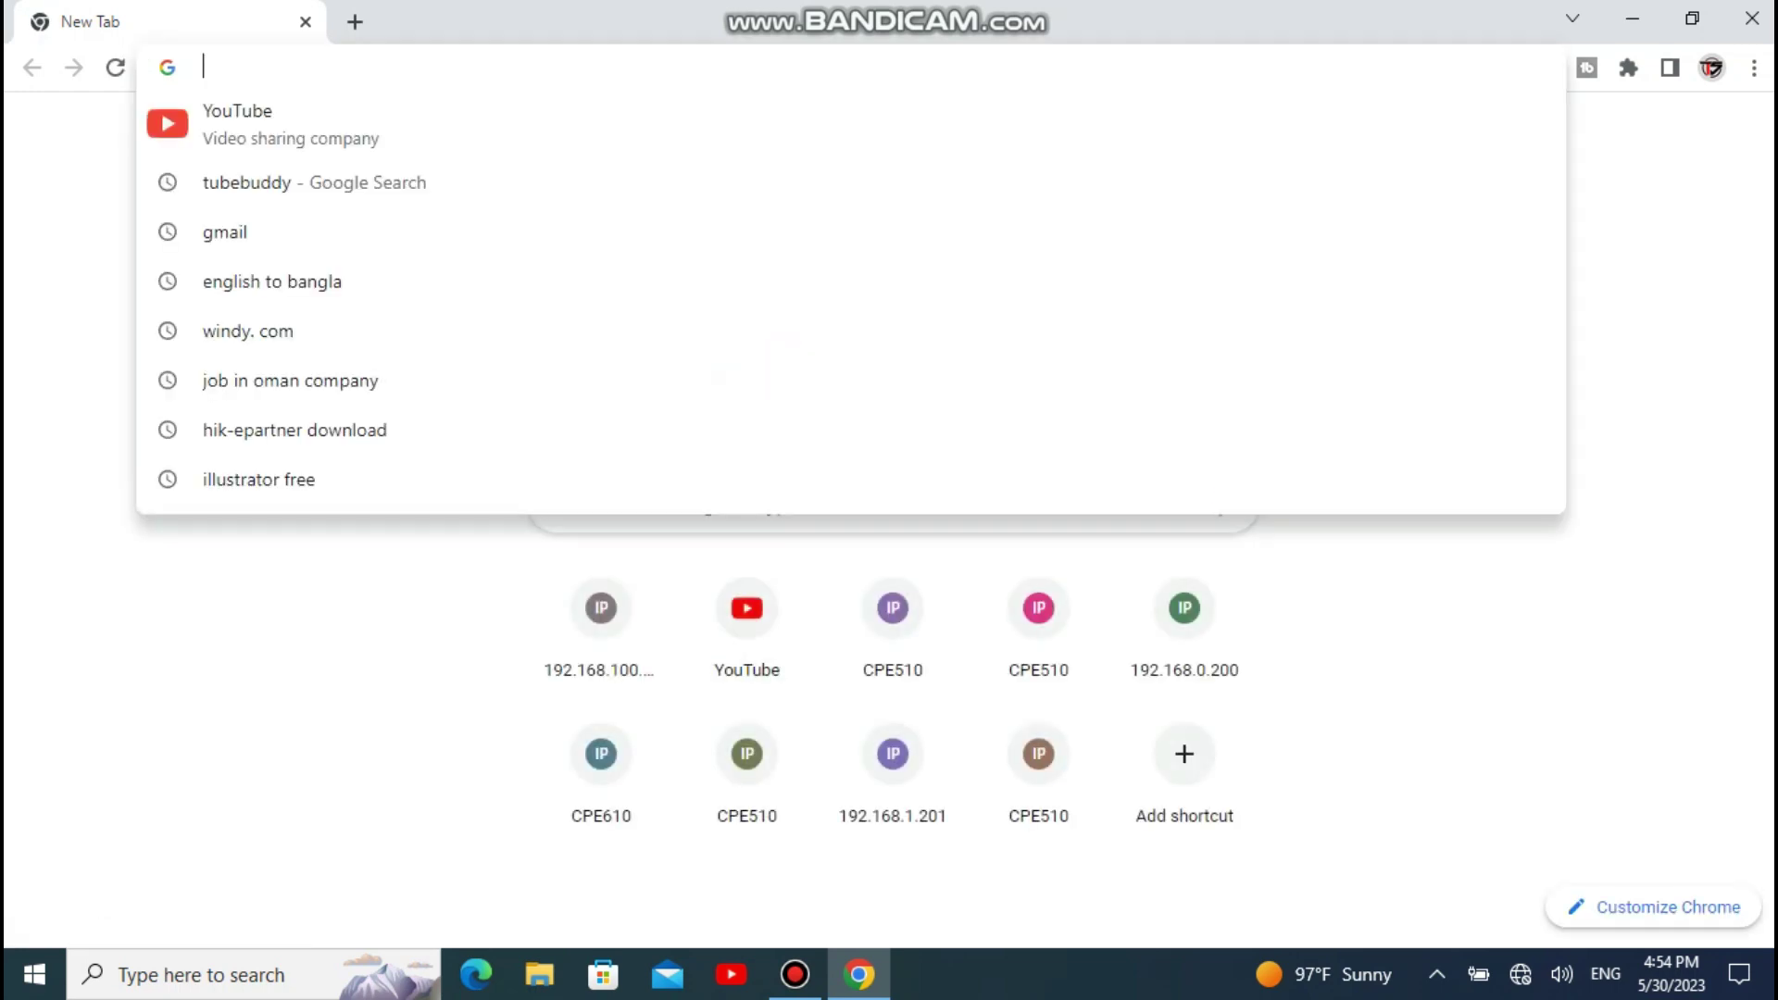
# Step: Go to 192.168.0.254 in Chrome, correcting the typos in the address
pyautogui.write('19')
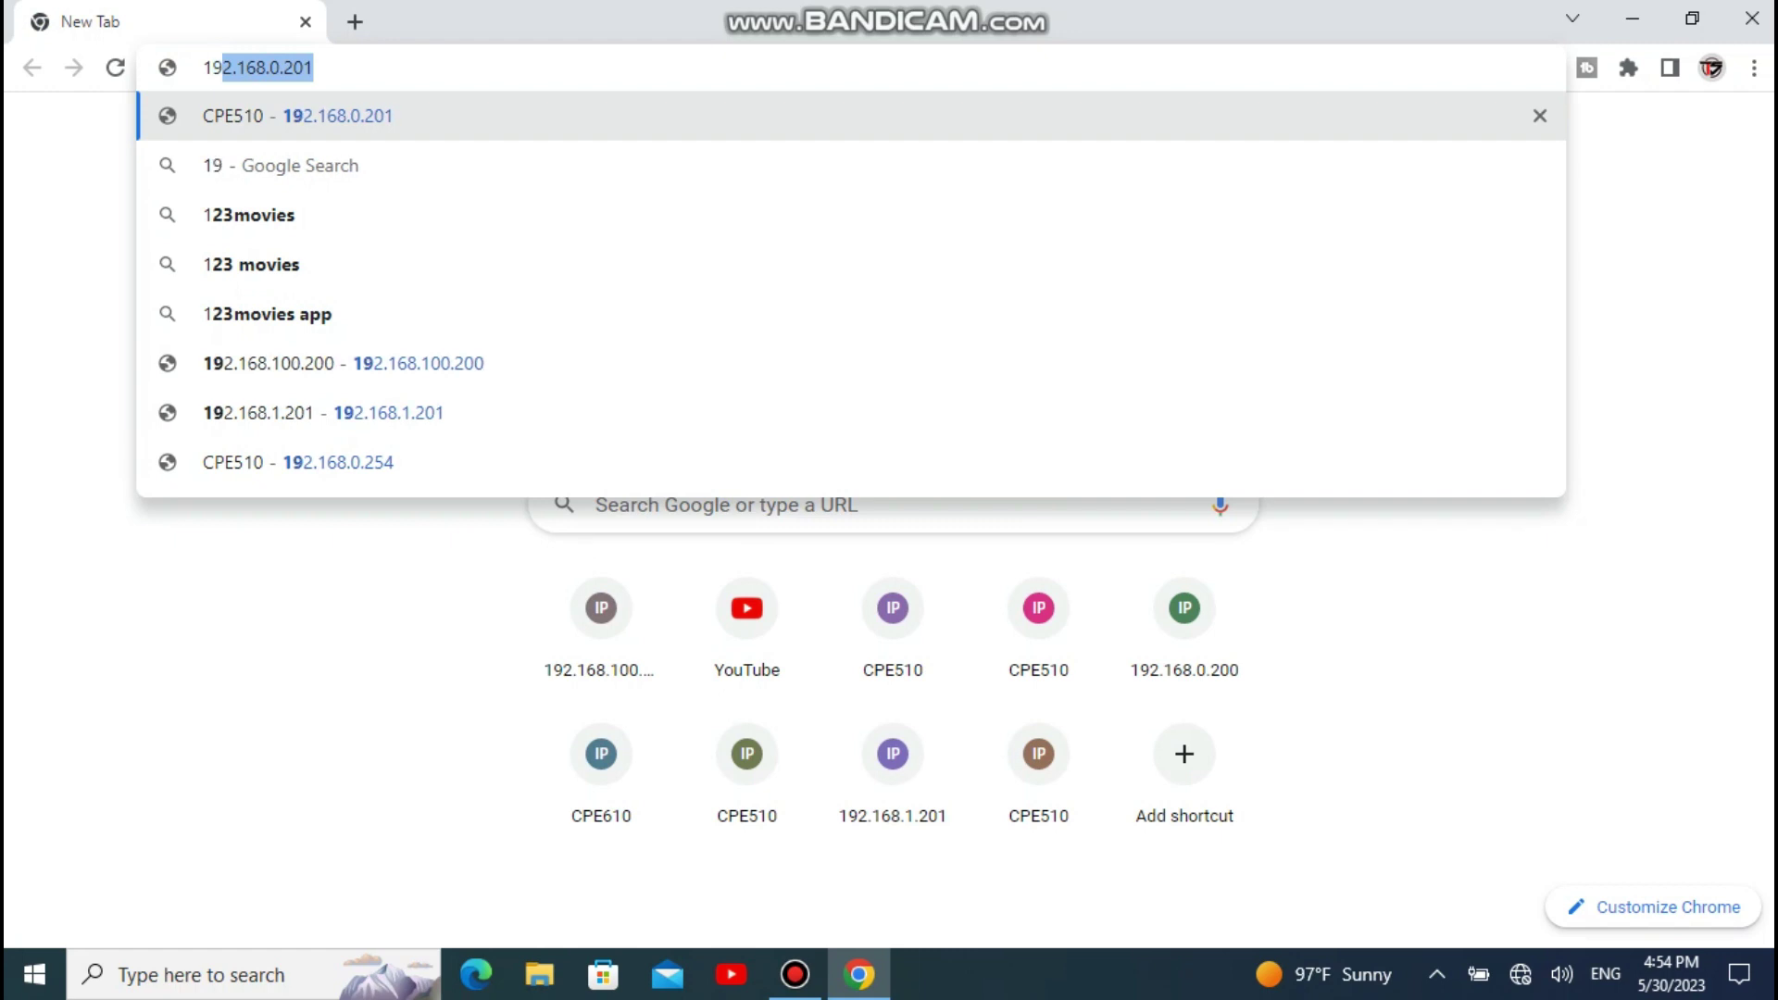
pyautogui.write('2')
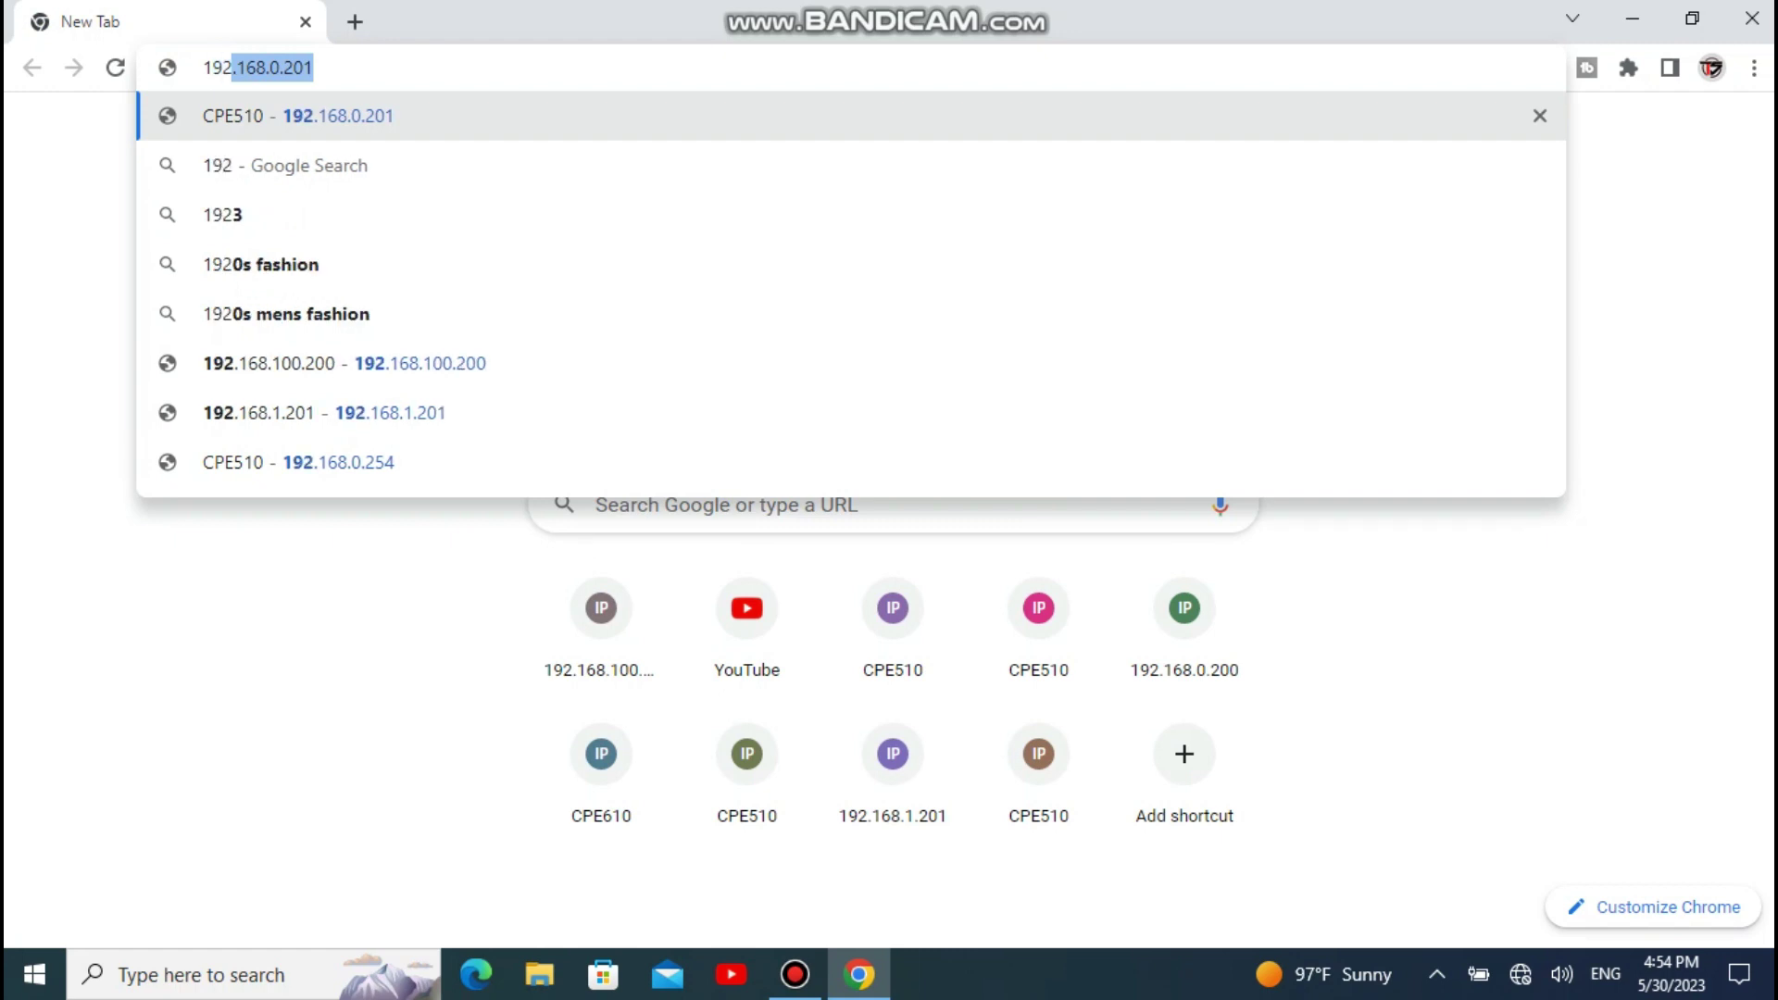
pyautogui.write('.16')
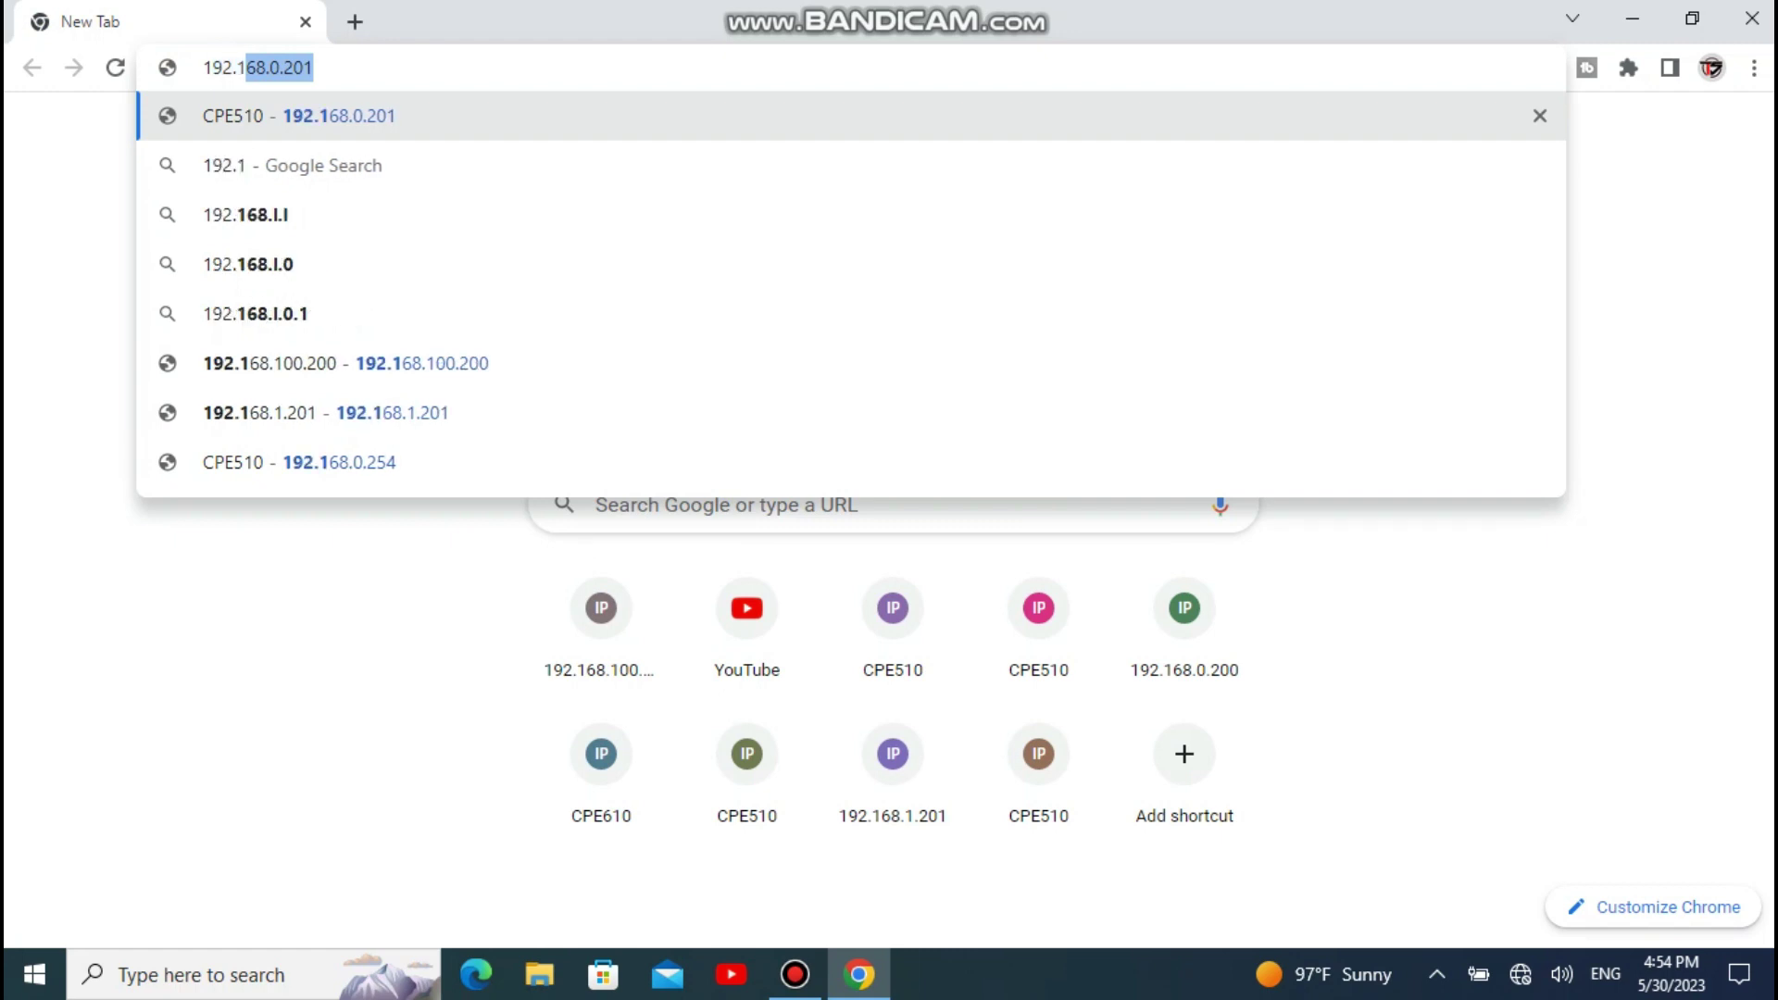
pyautogui.write('8..')
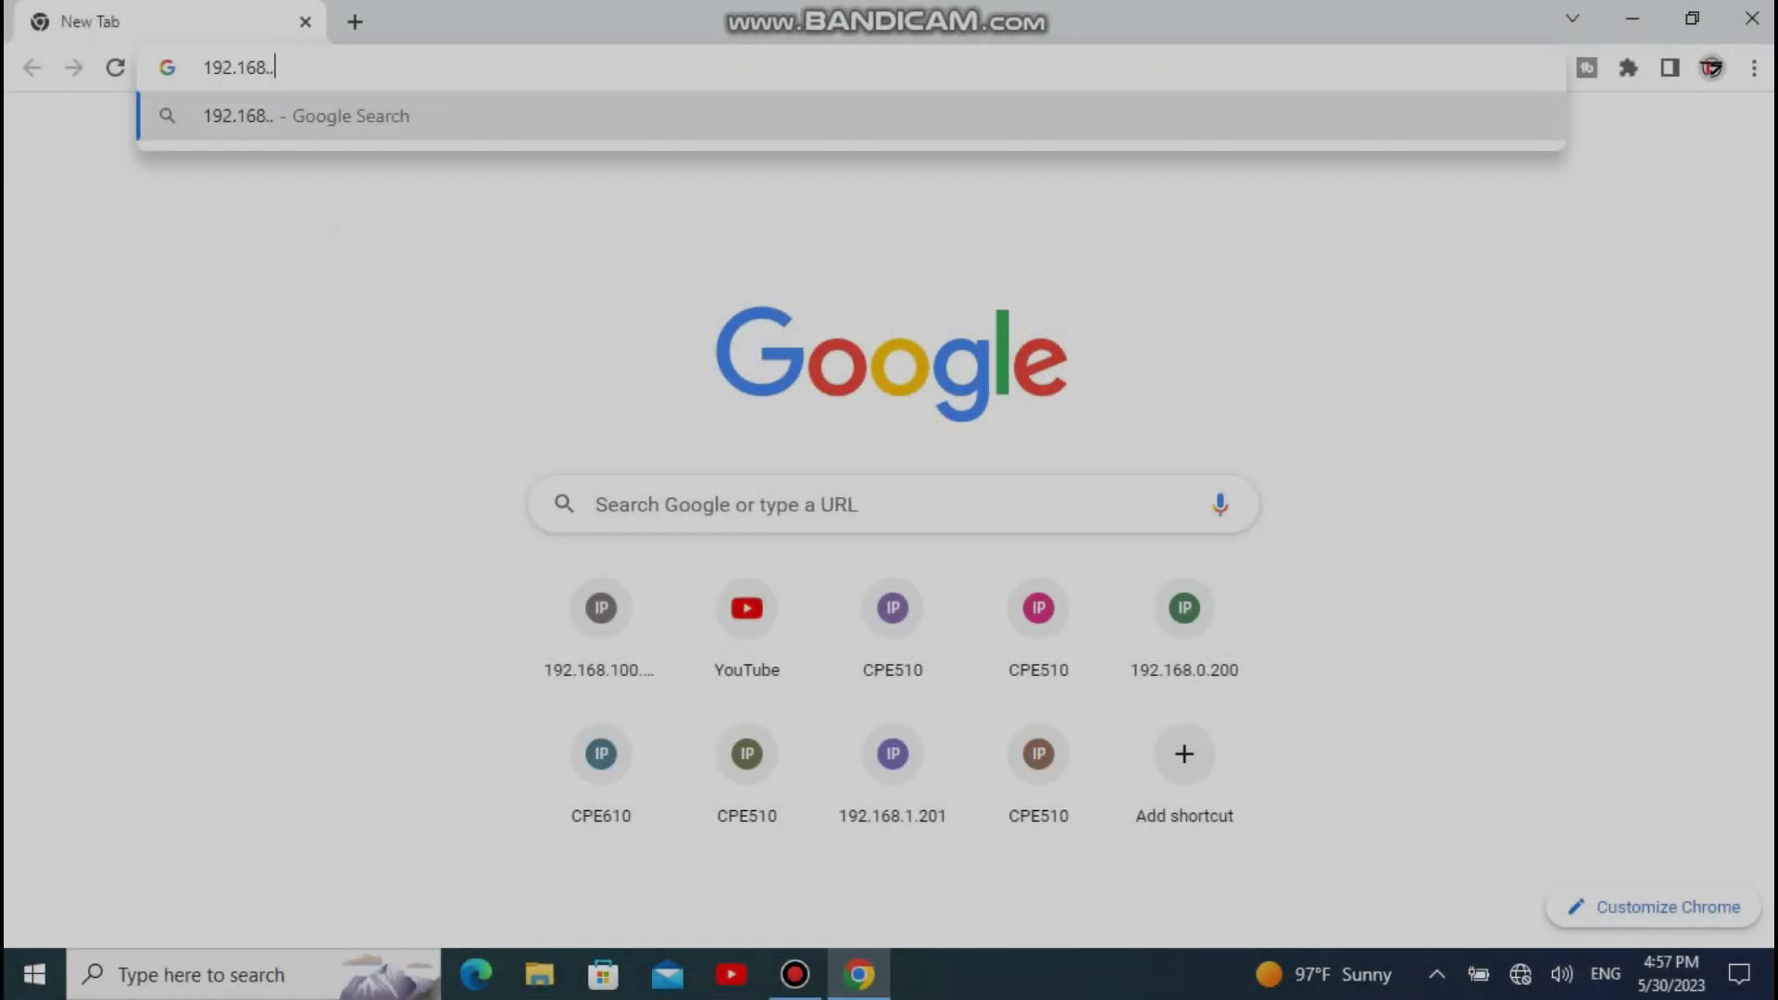
pyautogui.press('BackSpace')
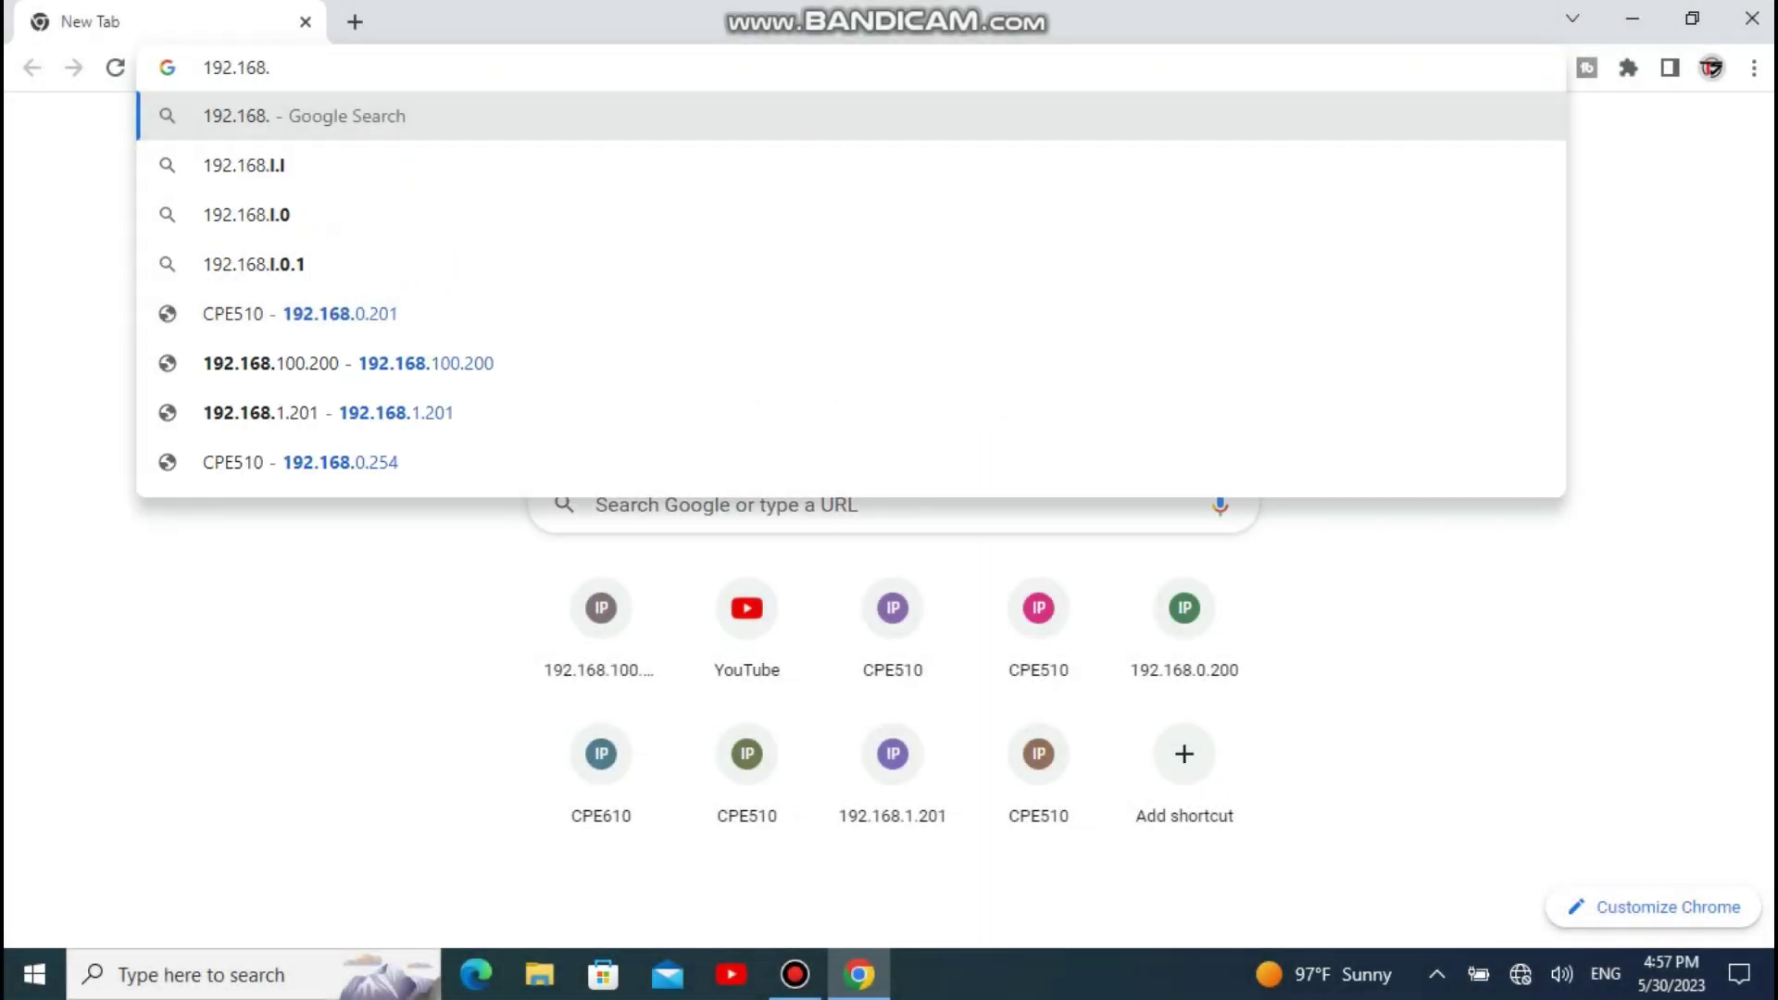
pyautogui.write('o')
pyautogui.press('BackSpace')
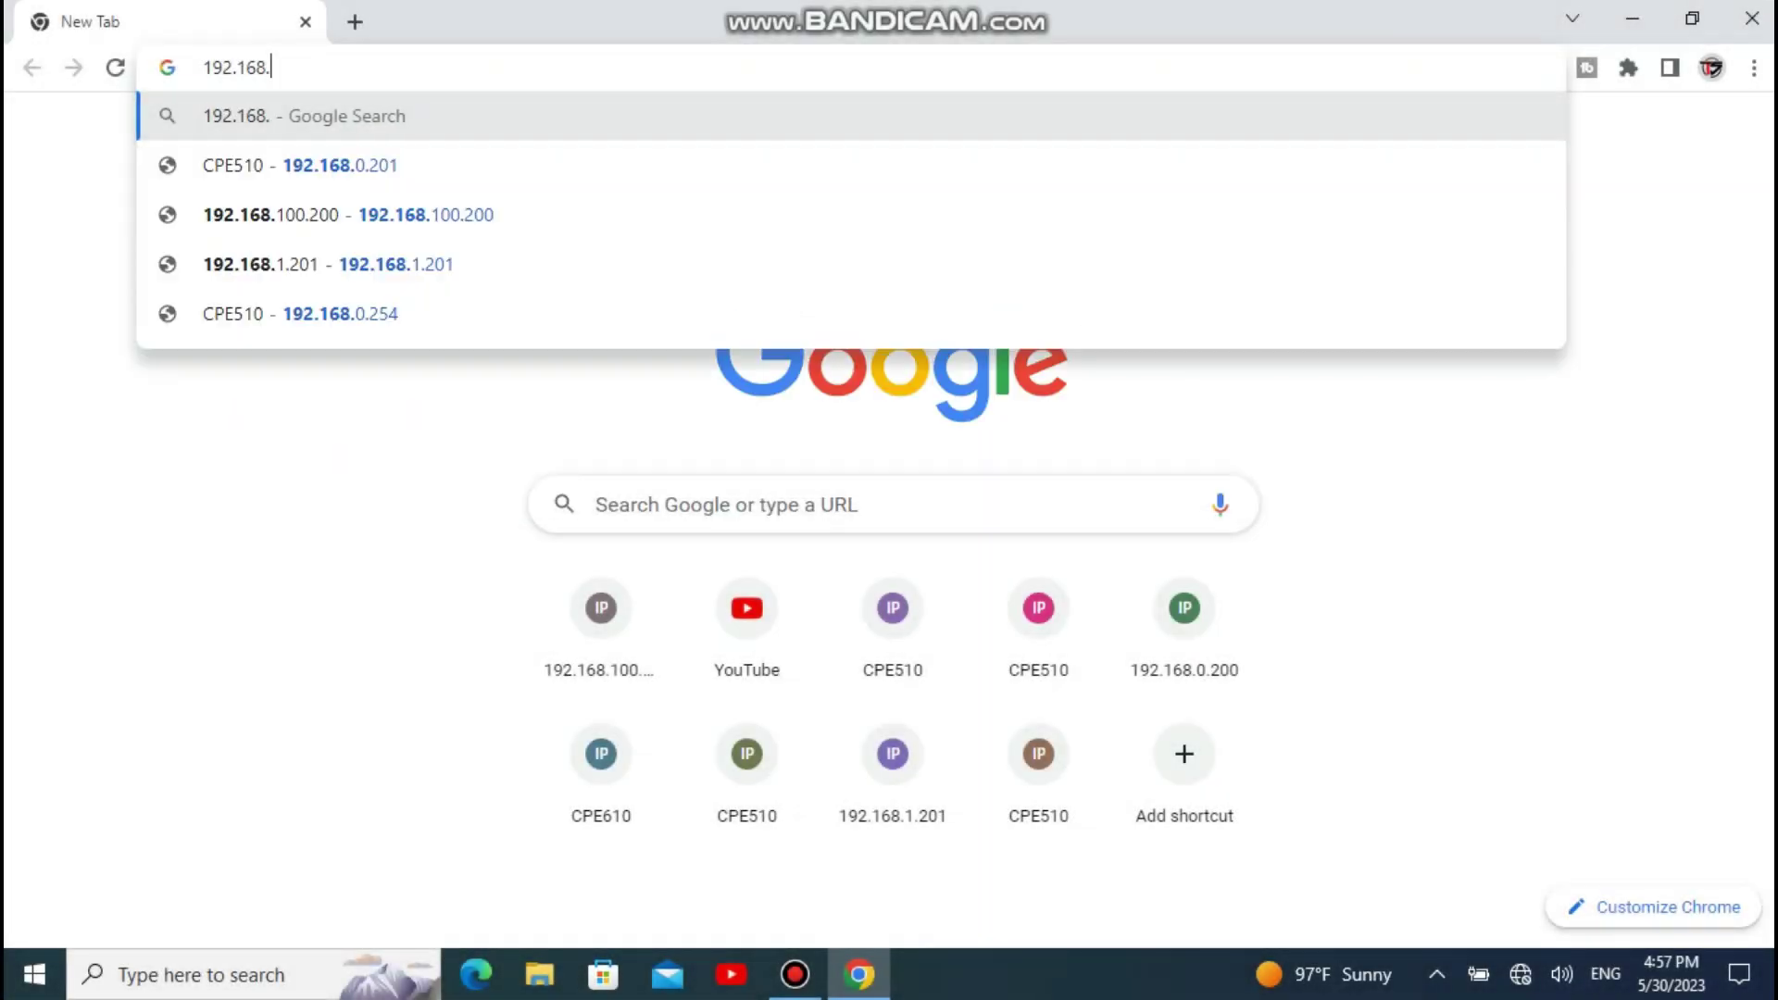
pyautogui.write('0')
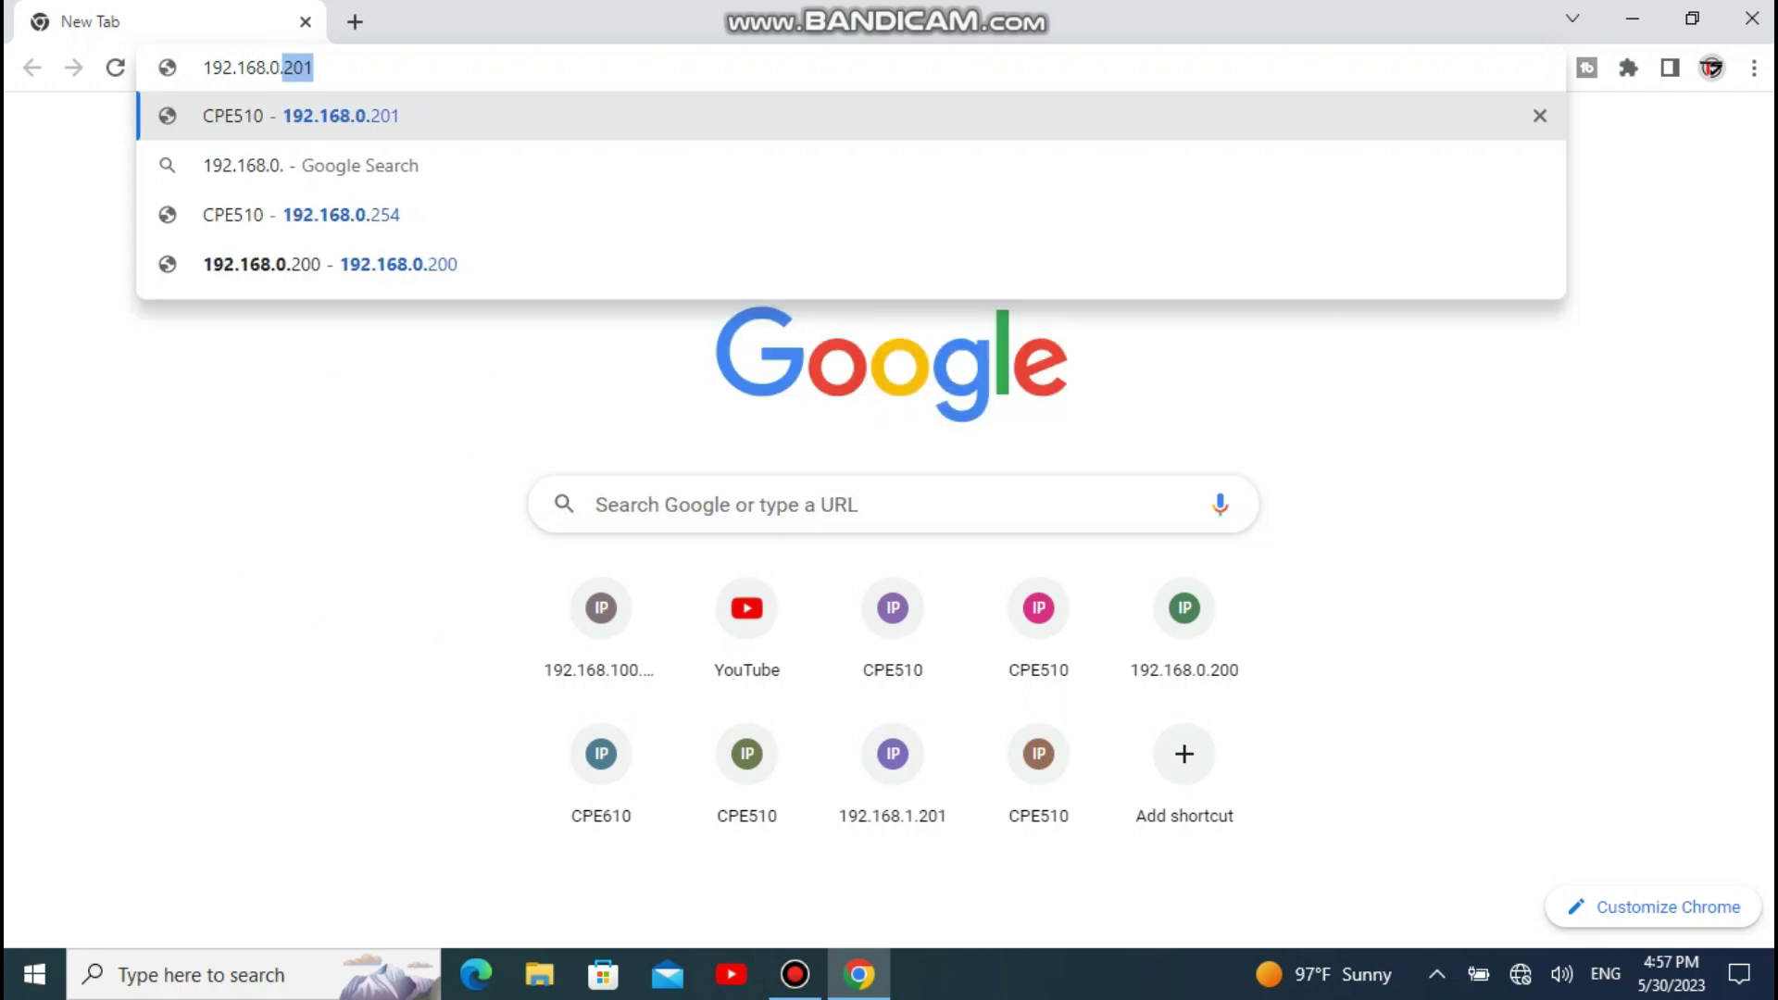
pyautogui.write('.254')
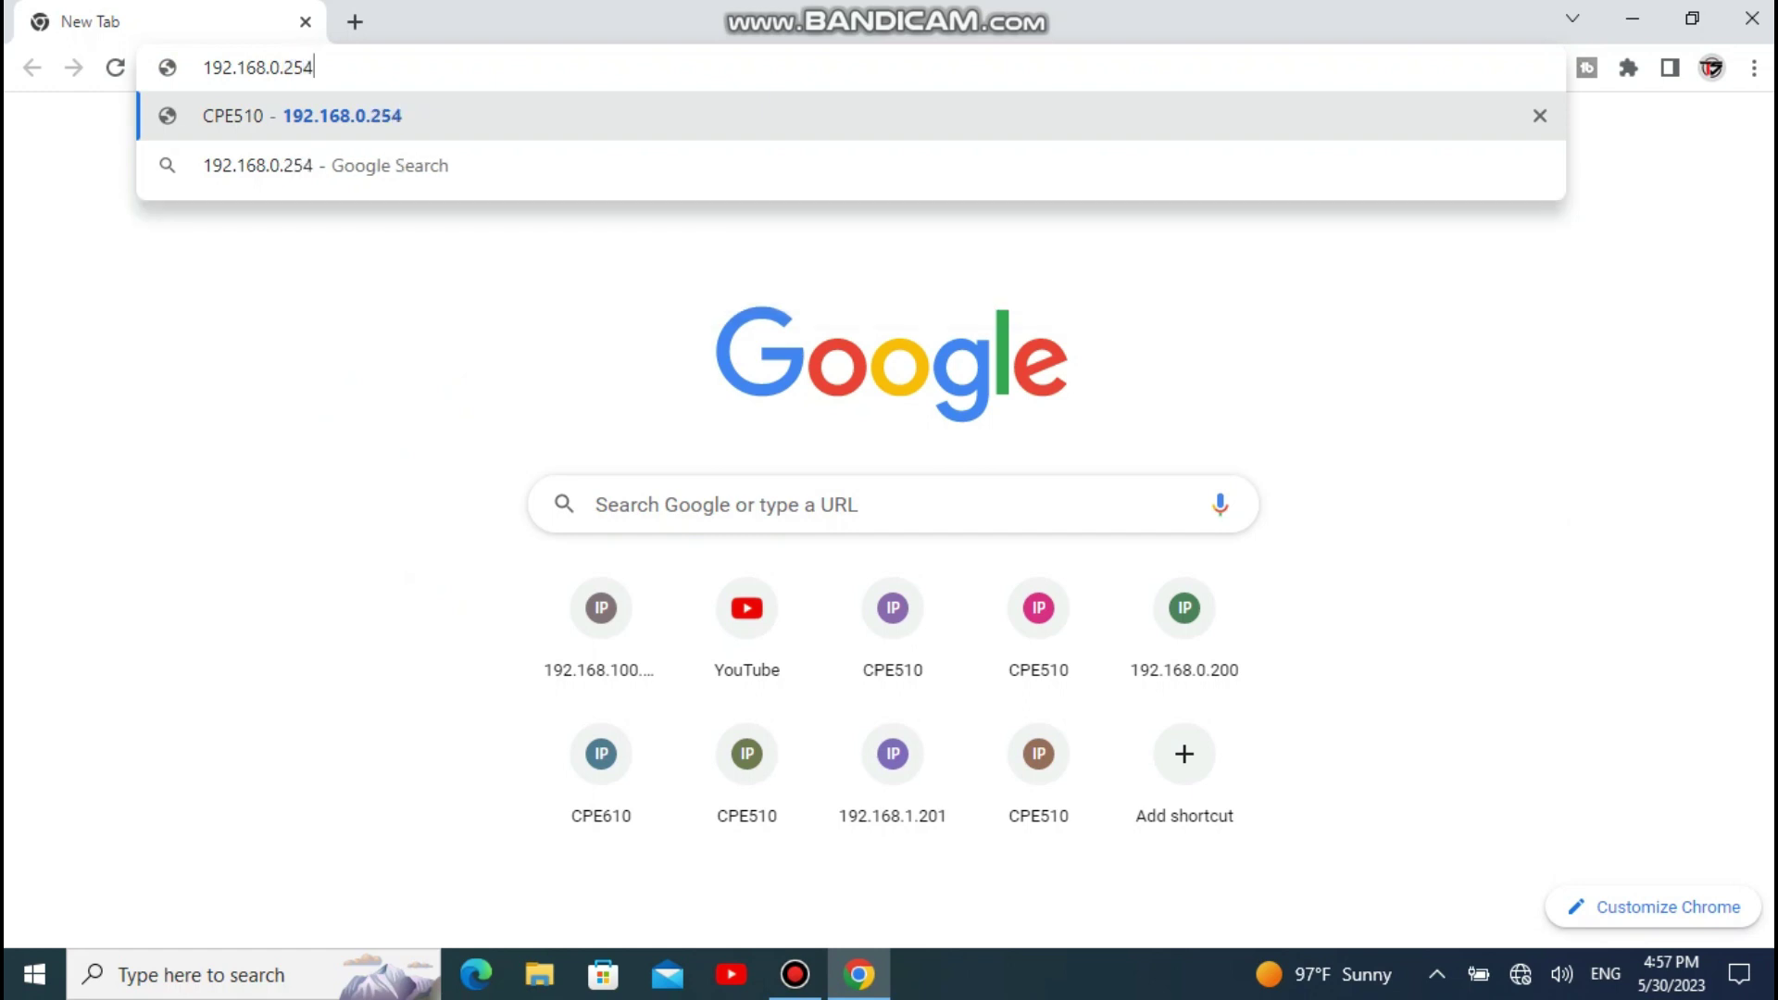
pyautogui.press('Return')
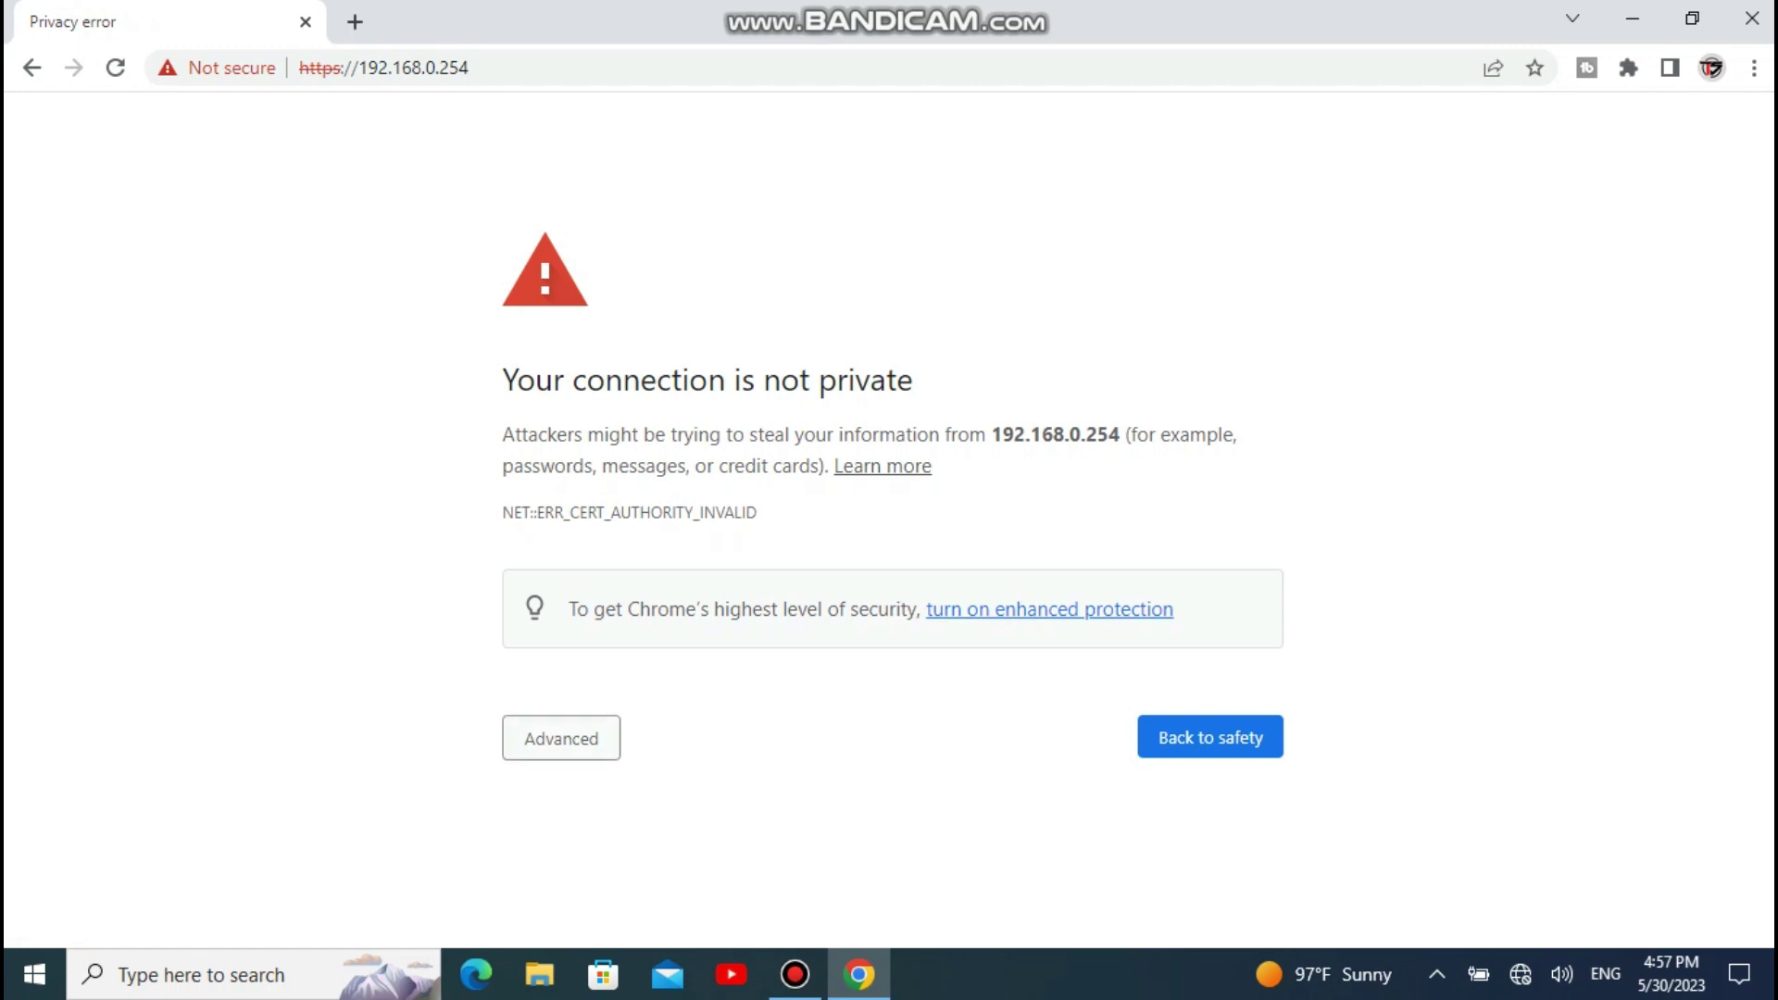
# Step: Bypass the privacy warning to reach the CPE610 login page
pyautogui.click(561, 738)
pyautogui.scroll(-1, 593, 787)
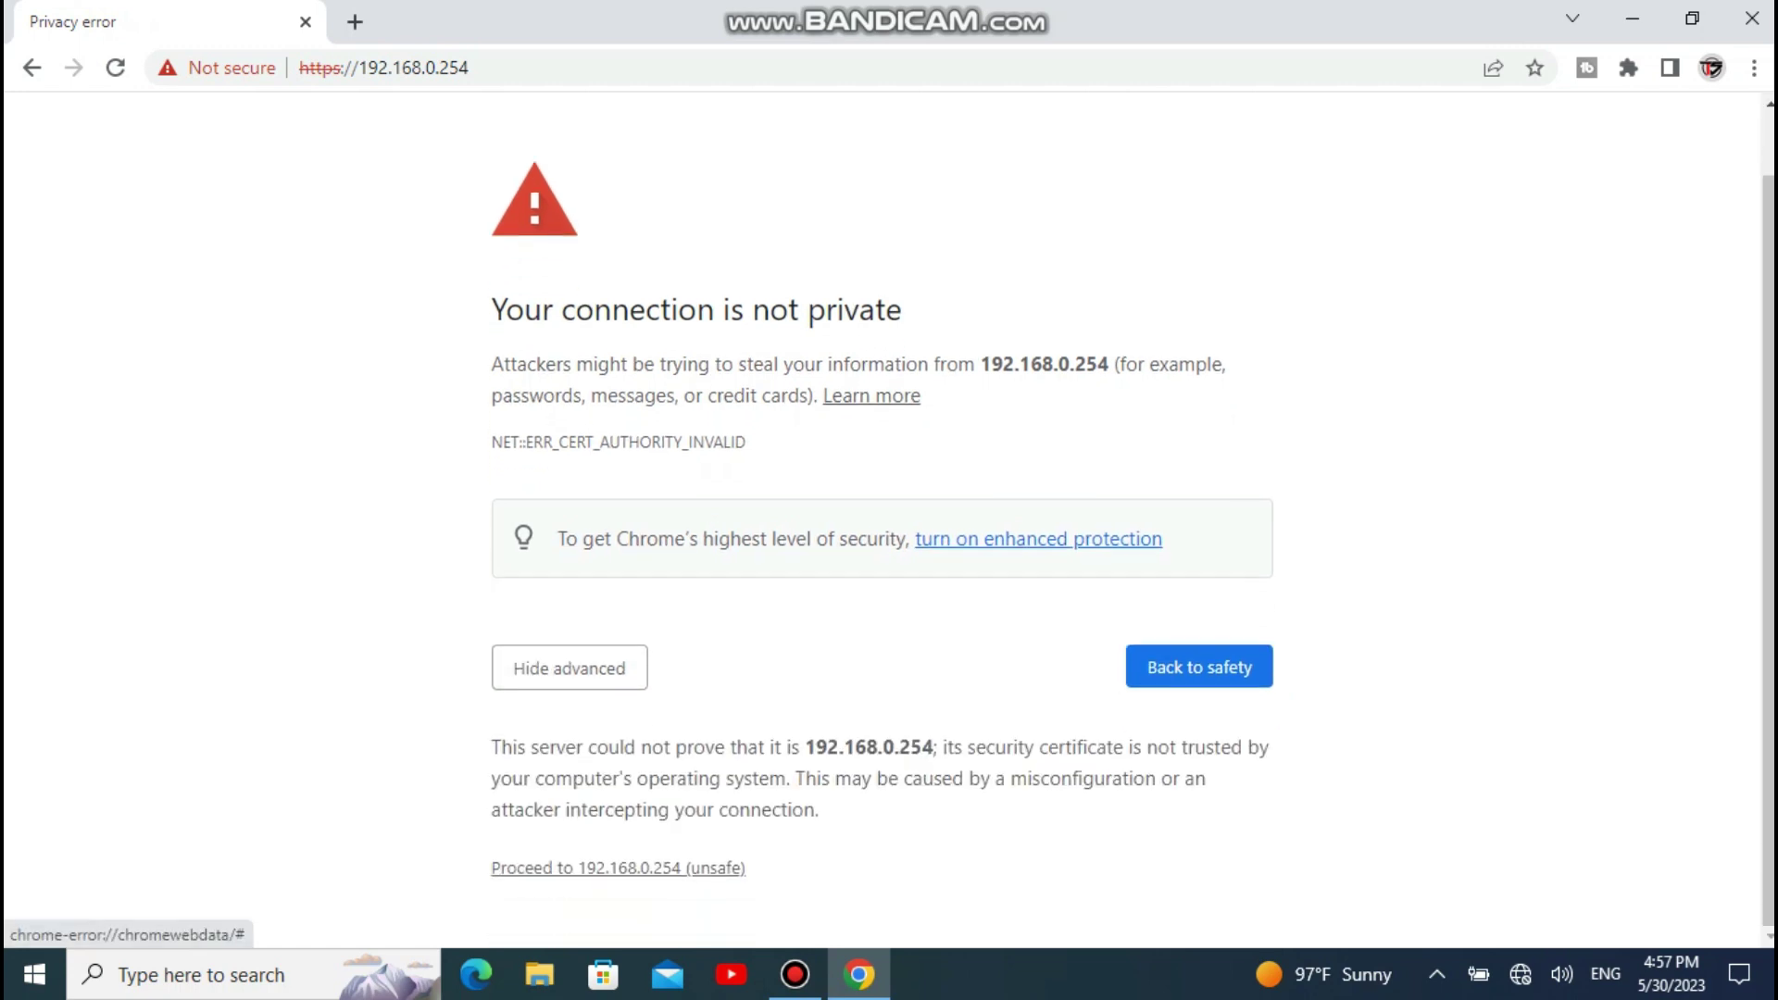
pyautogui.click(618, 868)
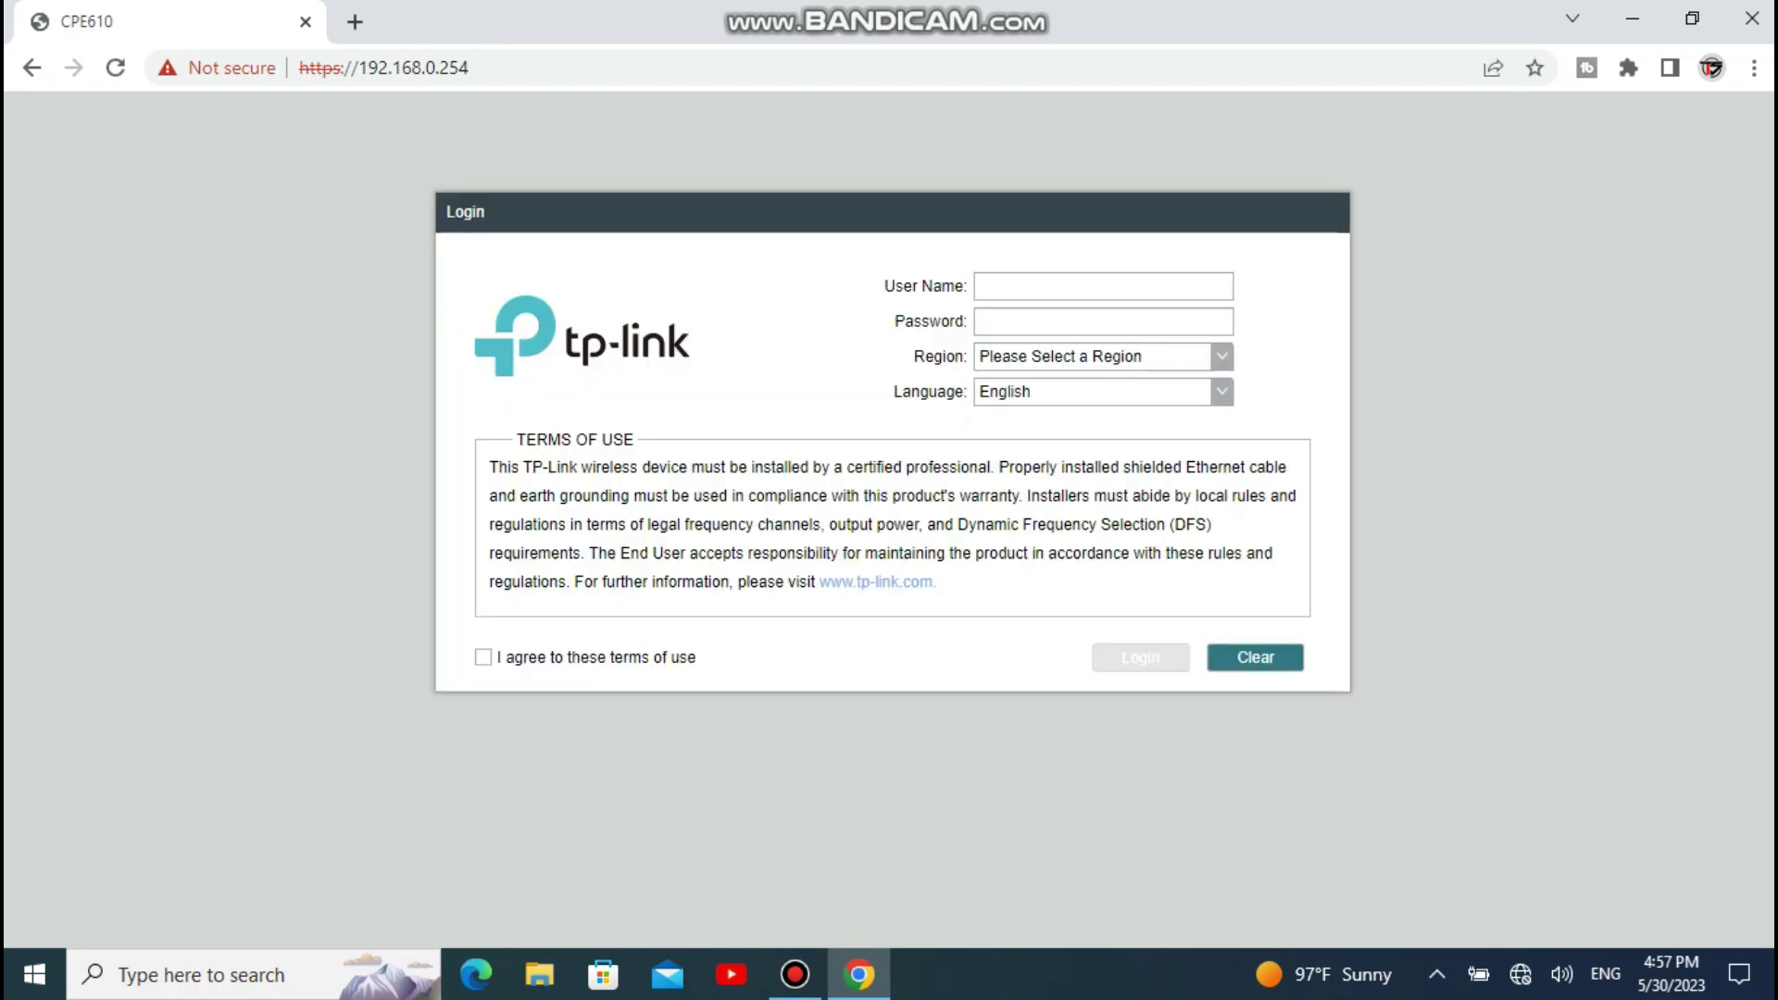
# Step: Log in with the admin credentials, region Oman, and the terms of use accepted
pyautogui.click(1223, 357)
pyautogui.scroll(-2, 1093, 505)
pyautogui.scroll(-15, 1093, 505)
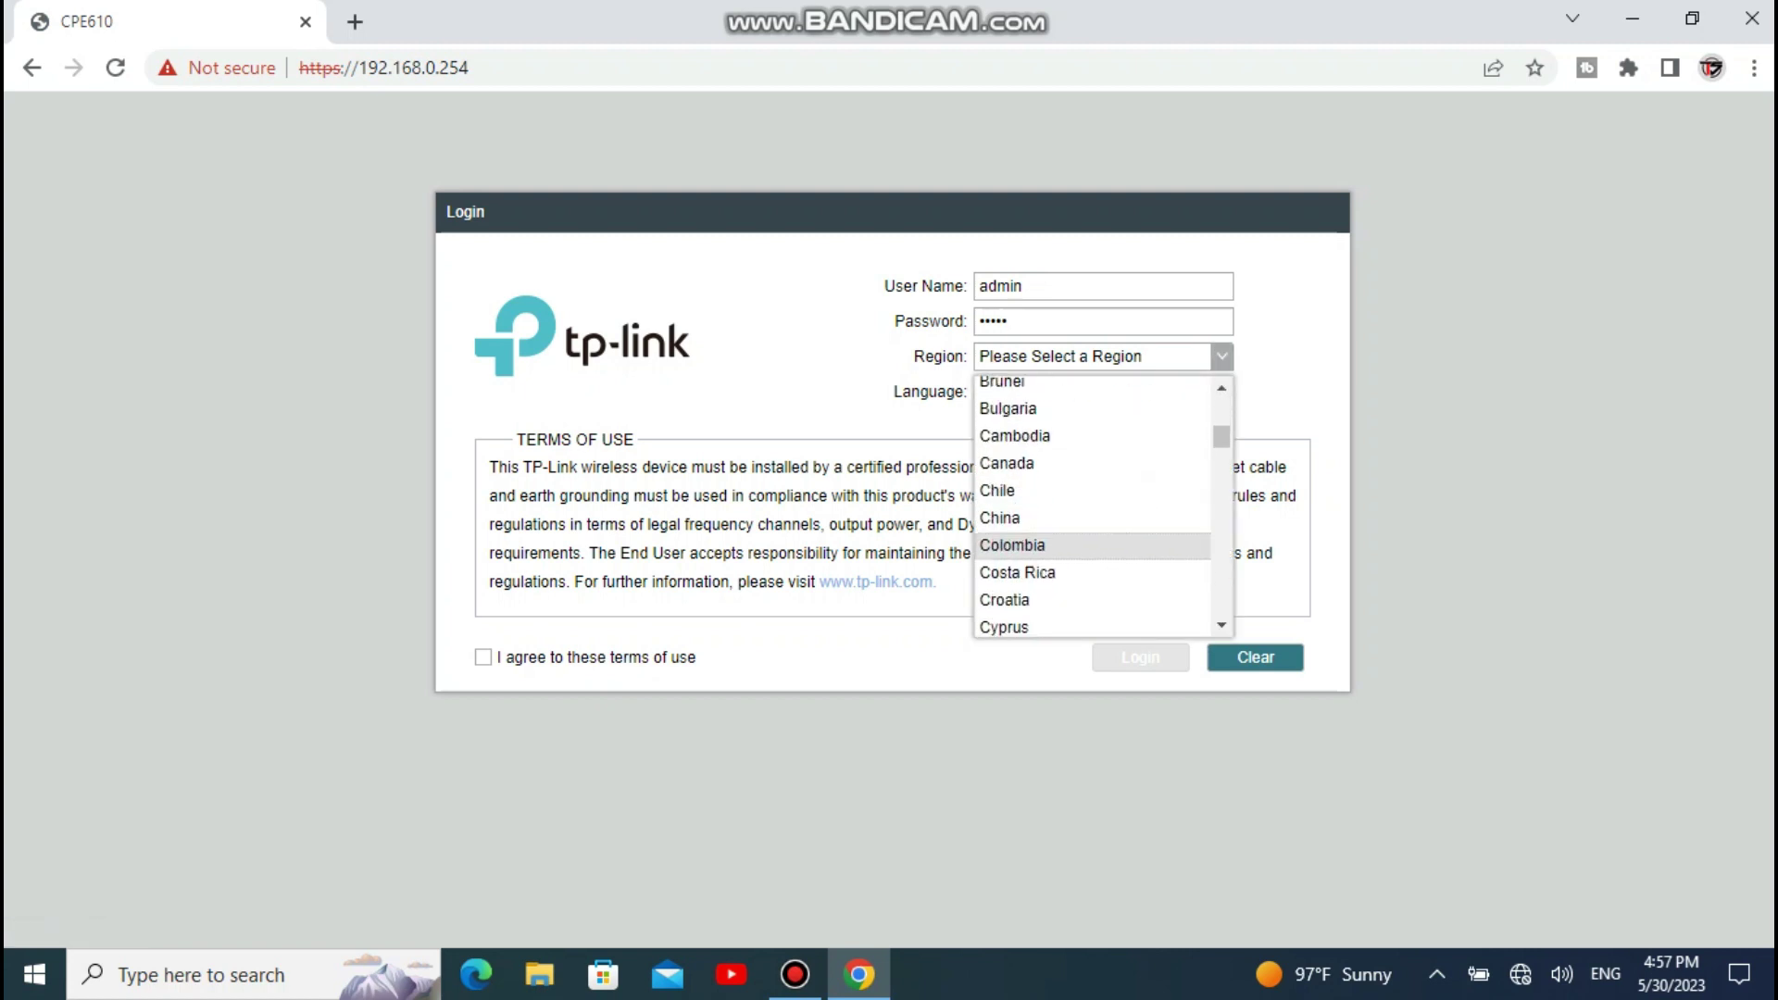
pyautogui.scroll(-10, 1093, 518)
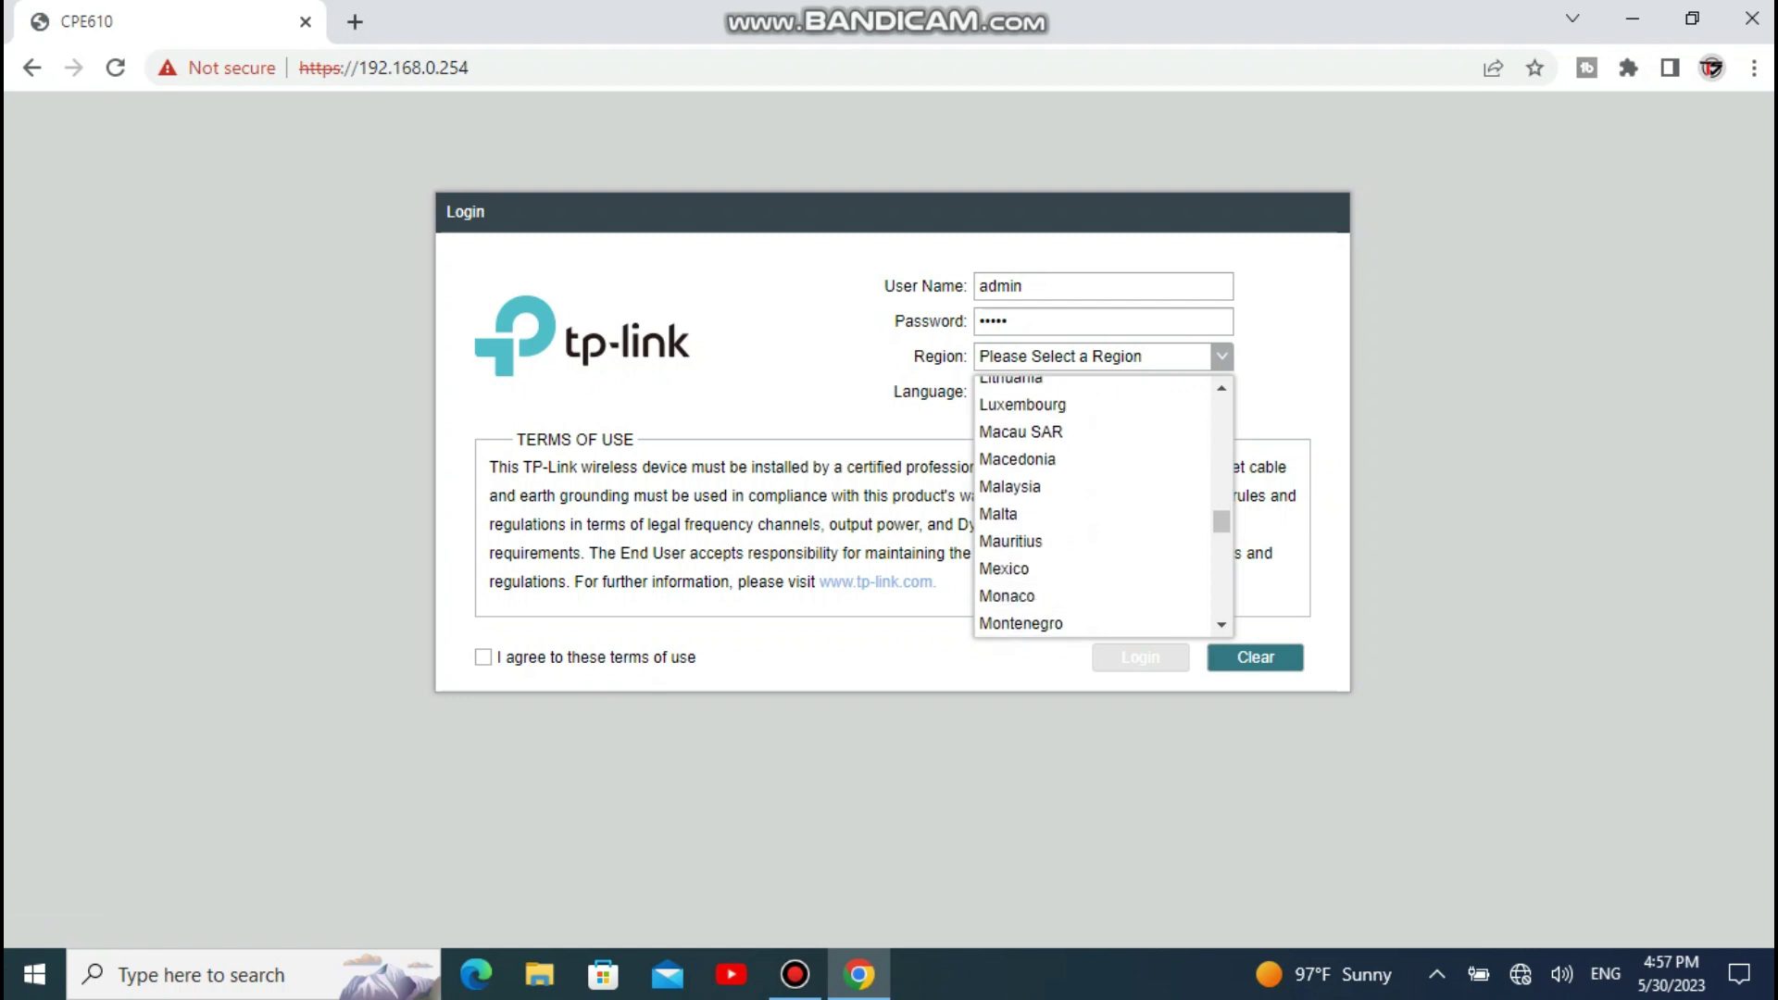
pyautogui.scroll(2, 1093, 519)
pyautogui.click(1093, 521)
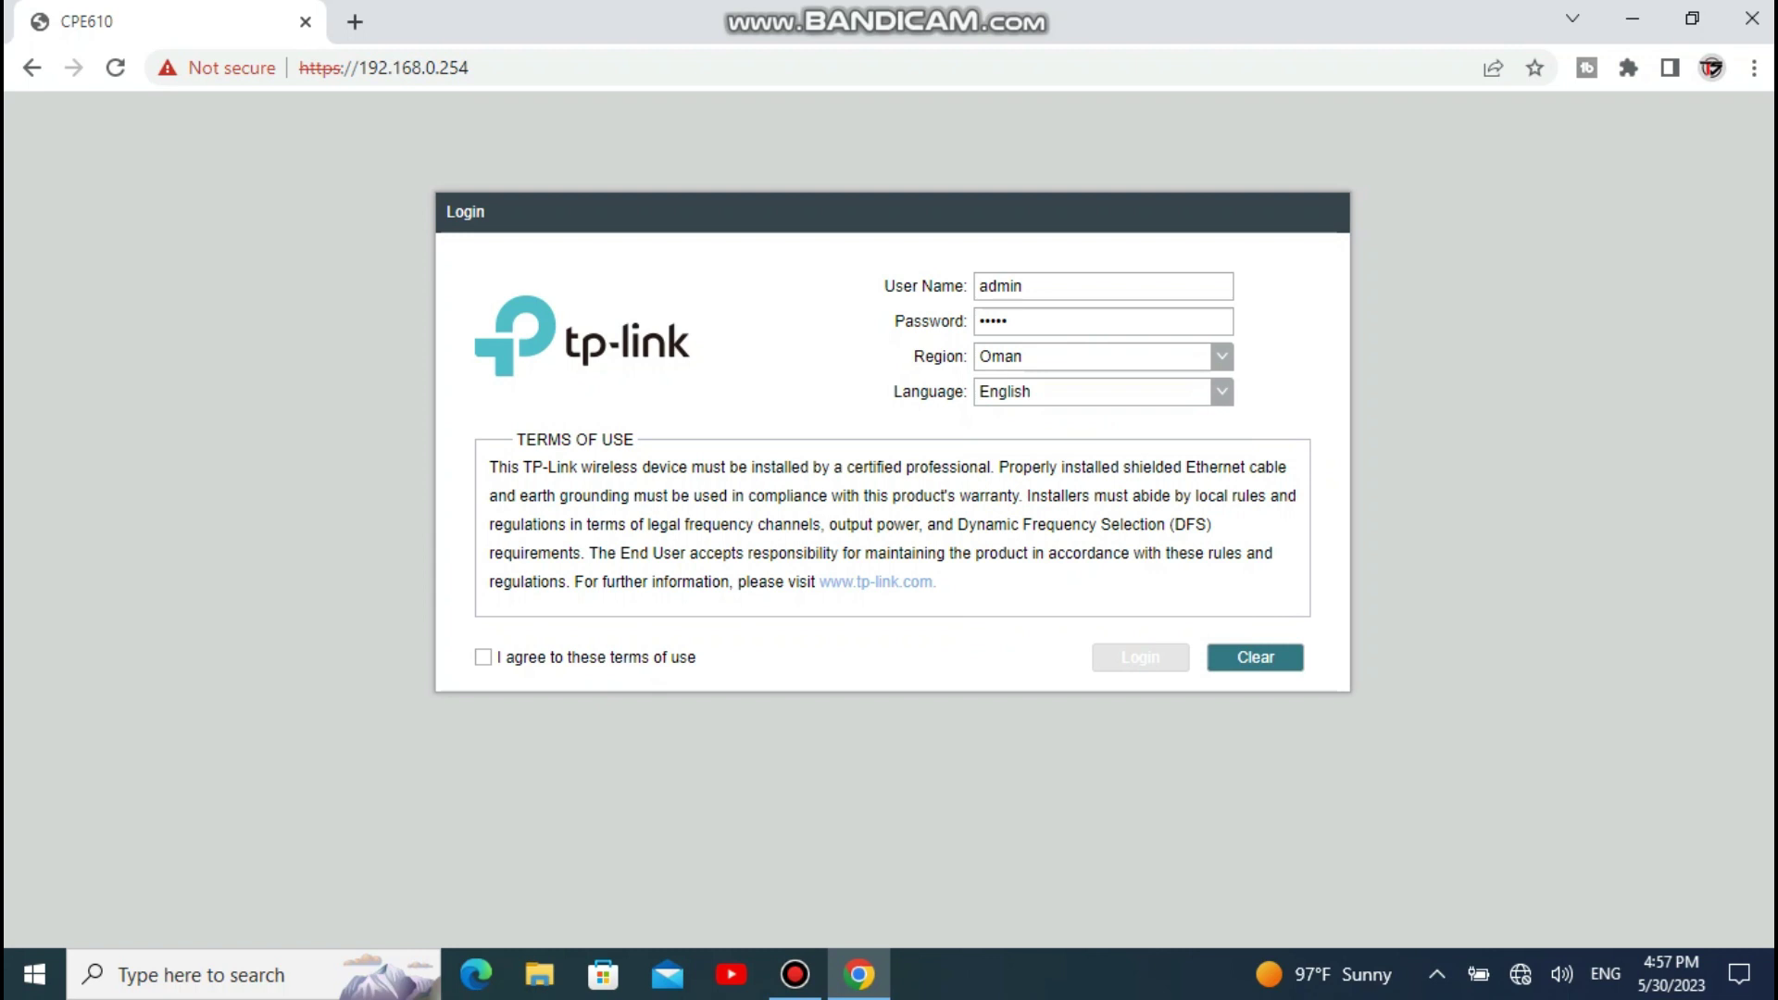
pyautogui.click(483, 657)
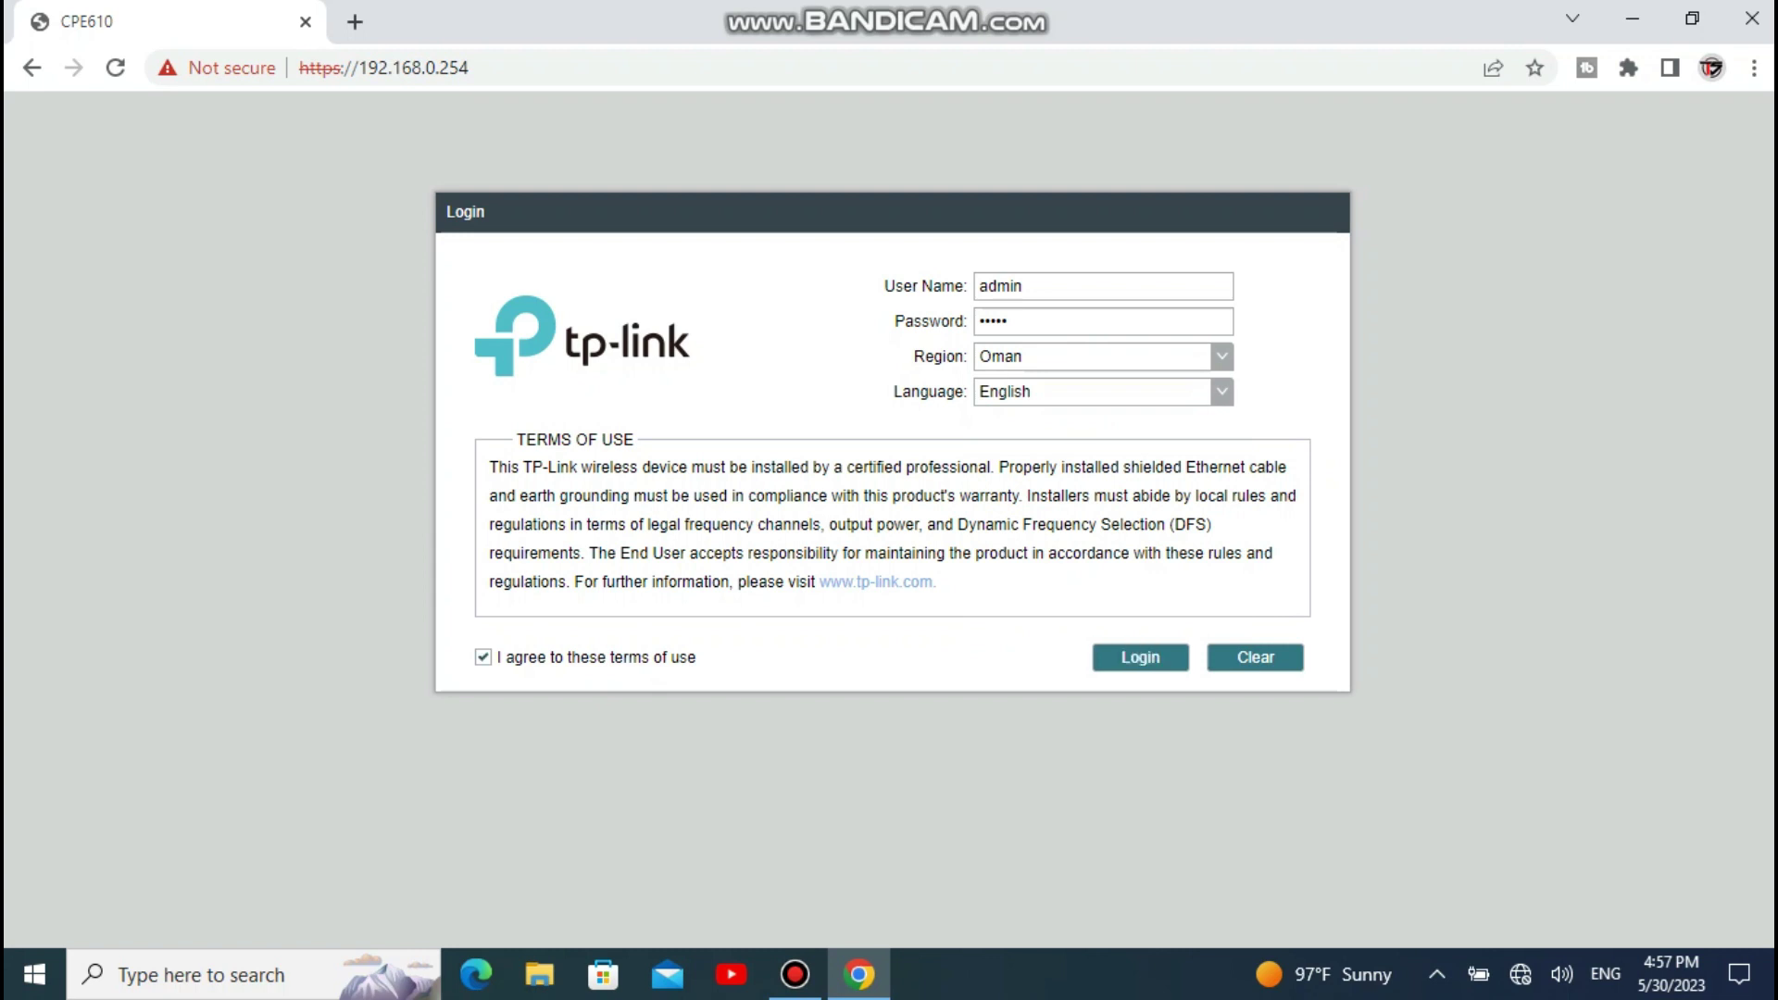
pyautogui.press('Return')
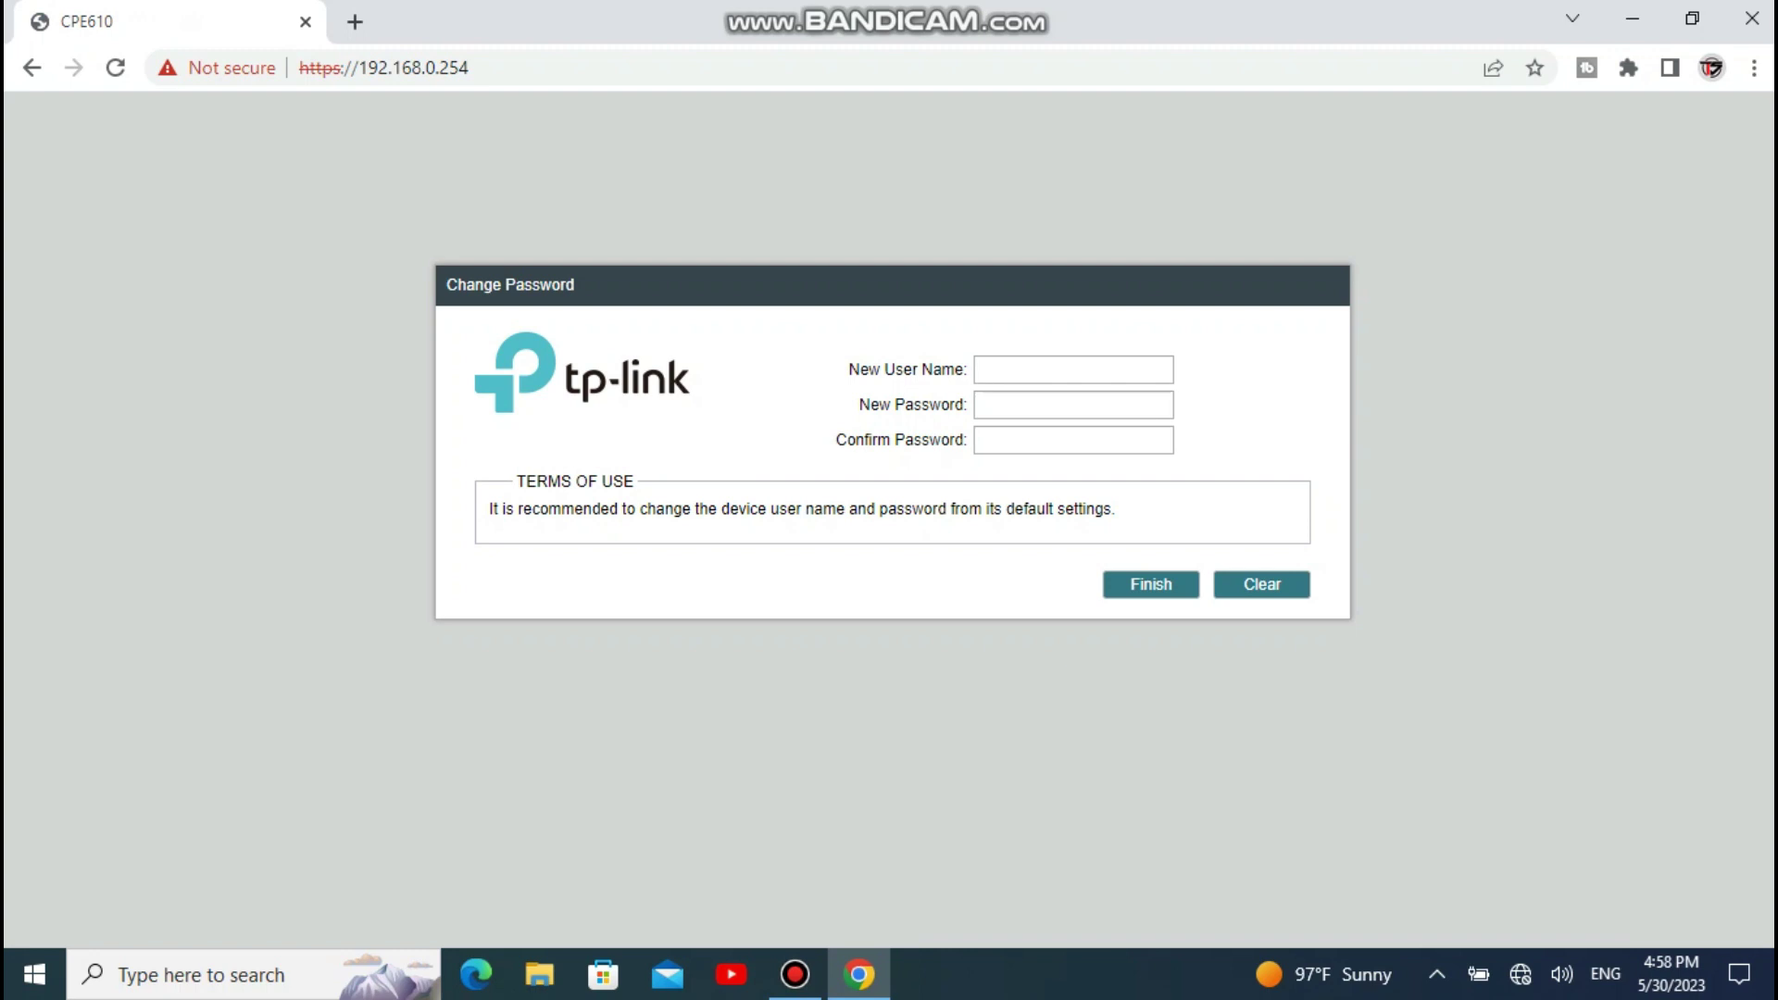
# Step: Set a new admin password, confirm it, and save the new login credentials
pyautogui.click(1073, 439)
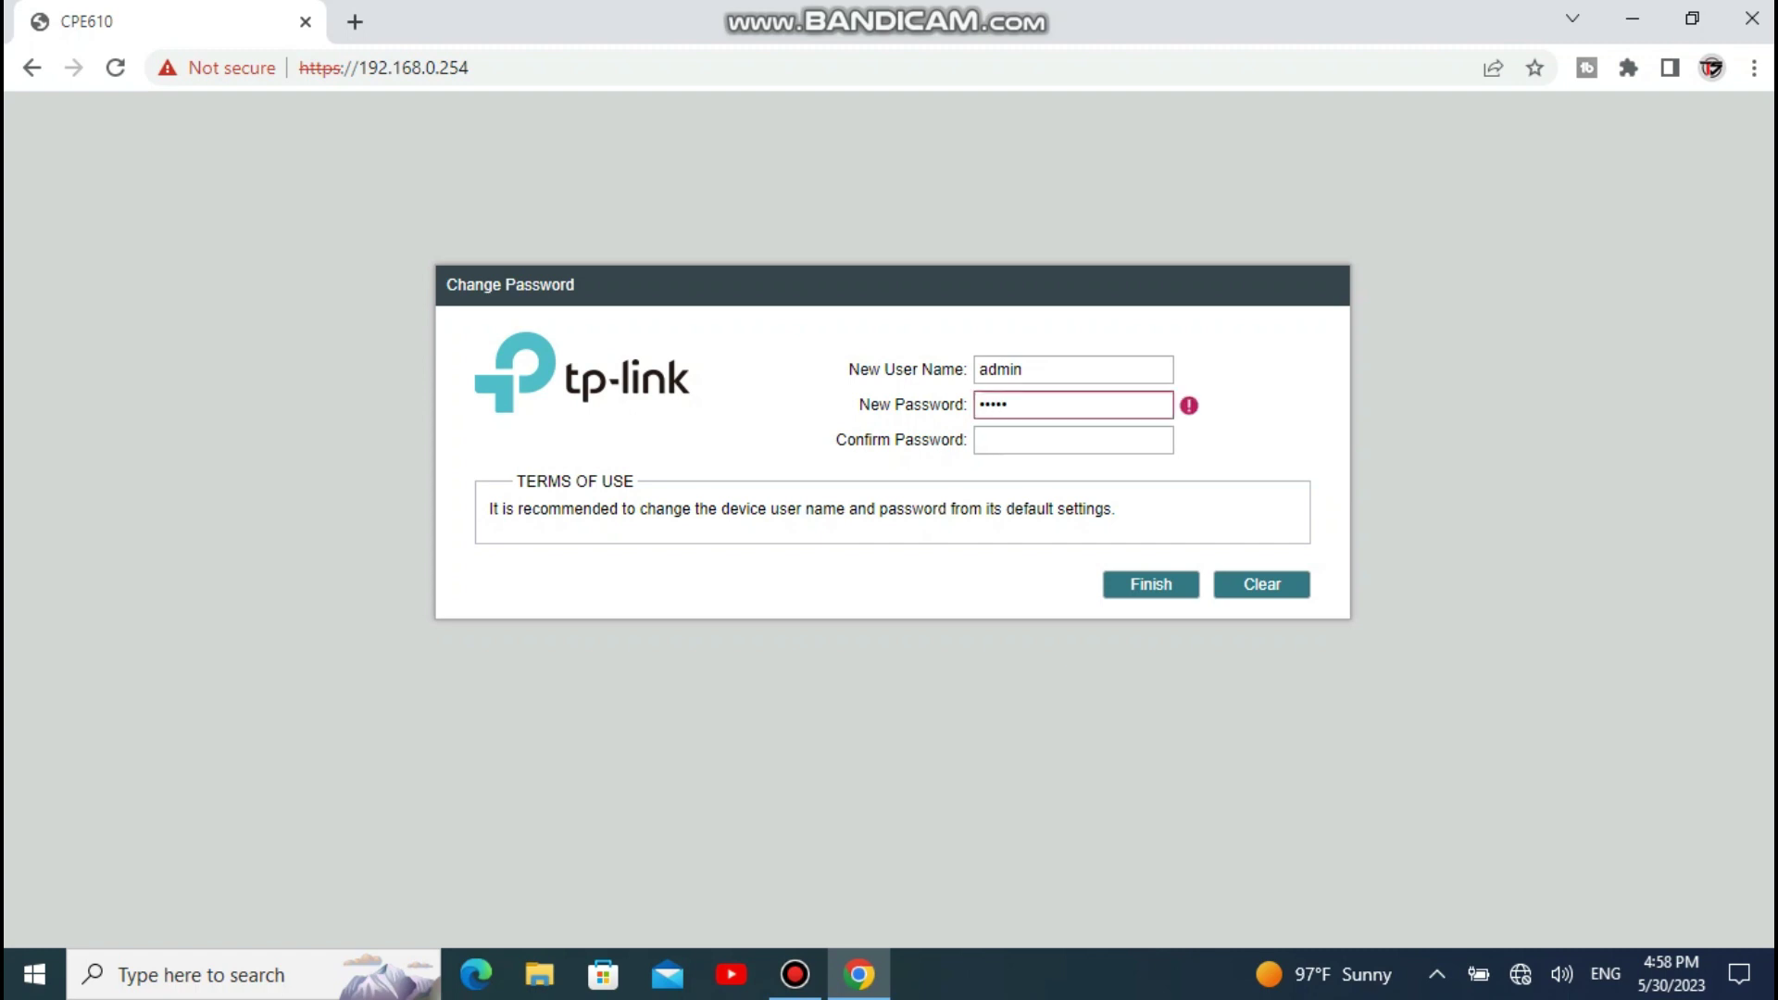
pyautogui.click(1073, 404)
pyautogui.hotkey('ctrl', 'a')
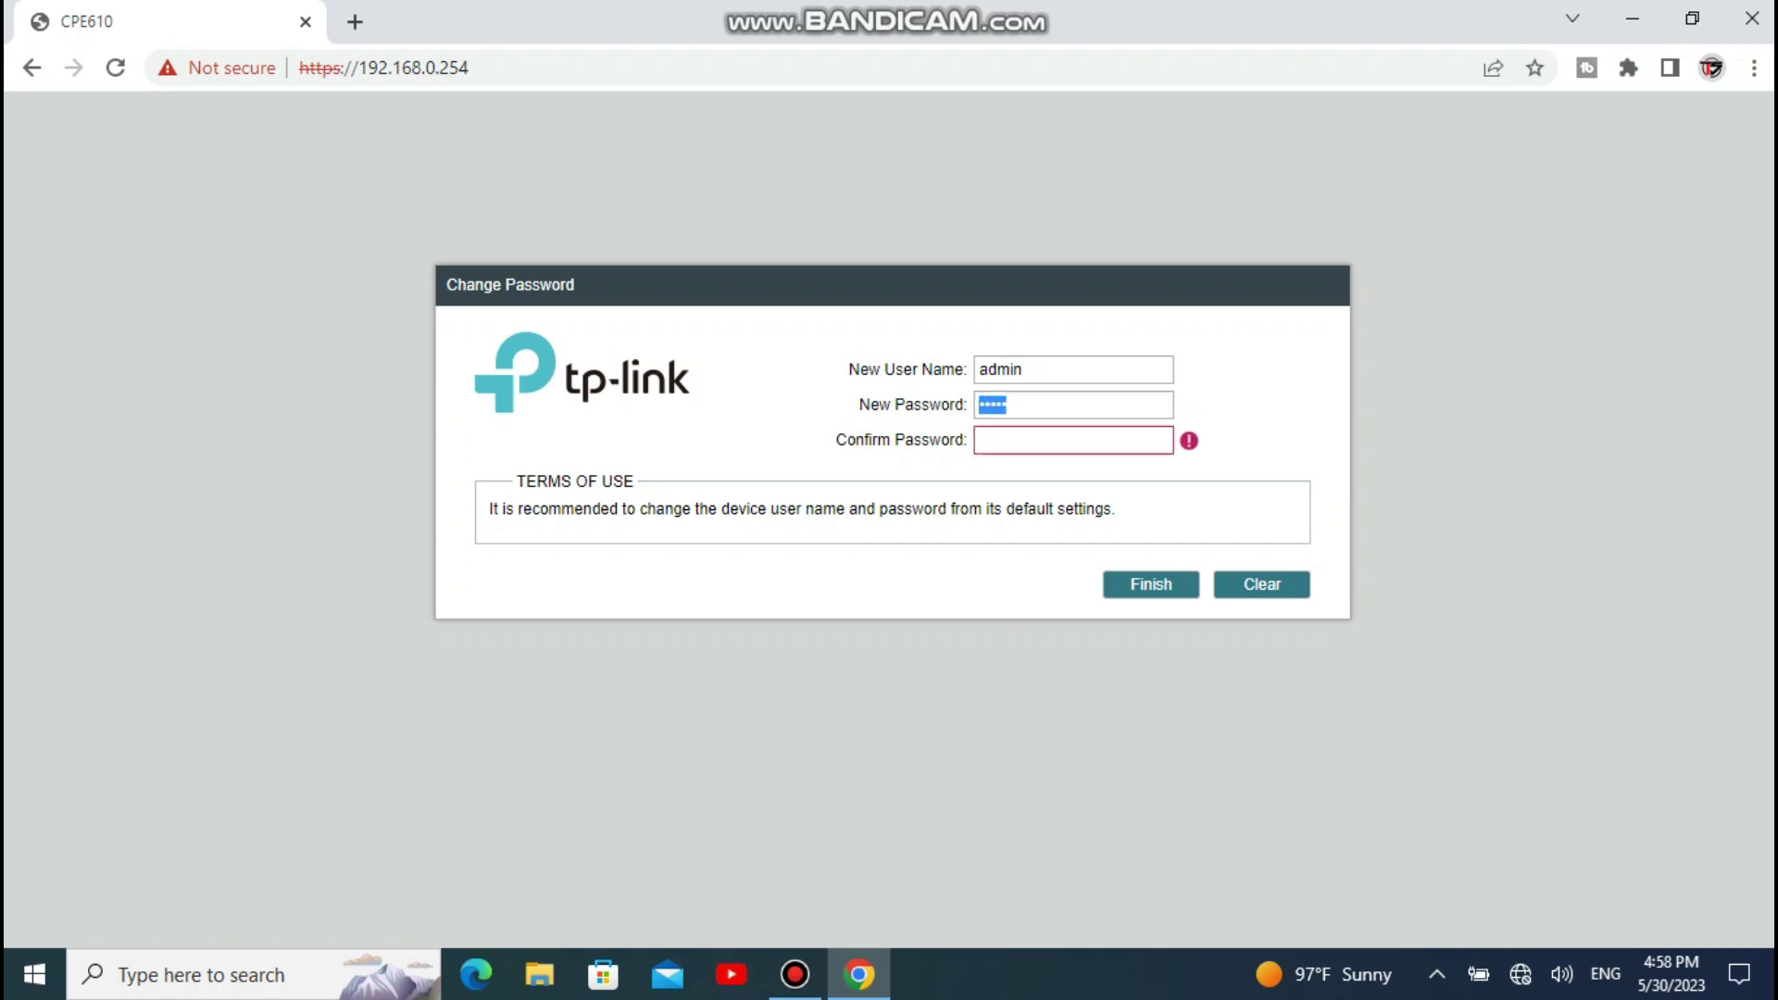
pyautogui.press('BackSpace')
pyautogui.write('aaaaaaa')
pyautogui.click(980, 440)
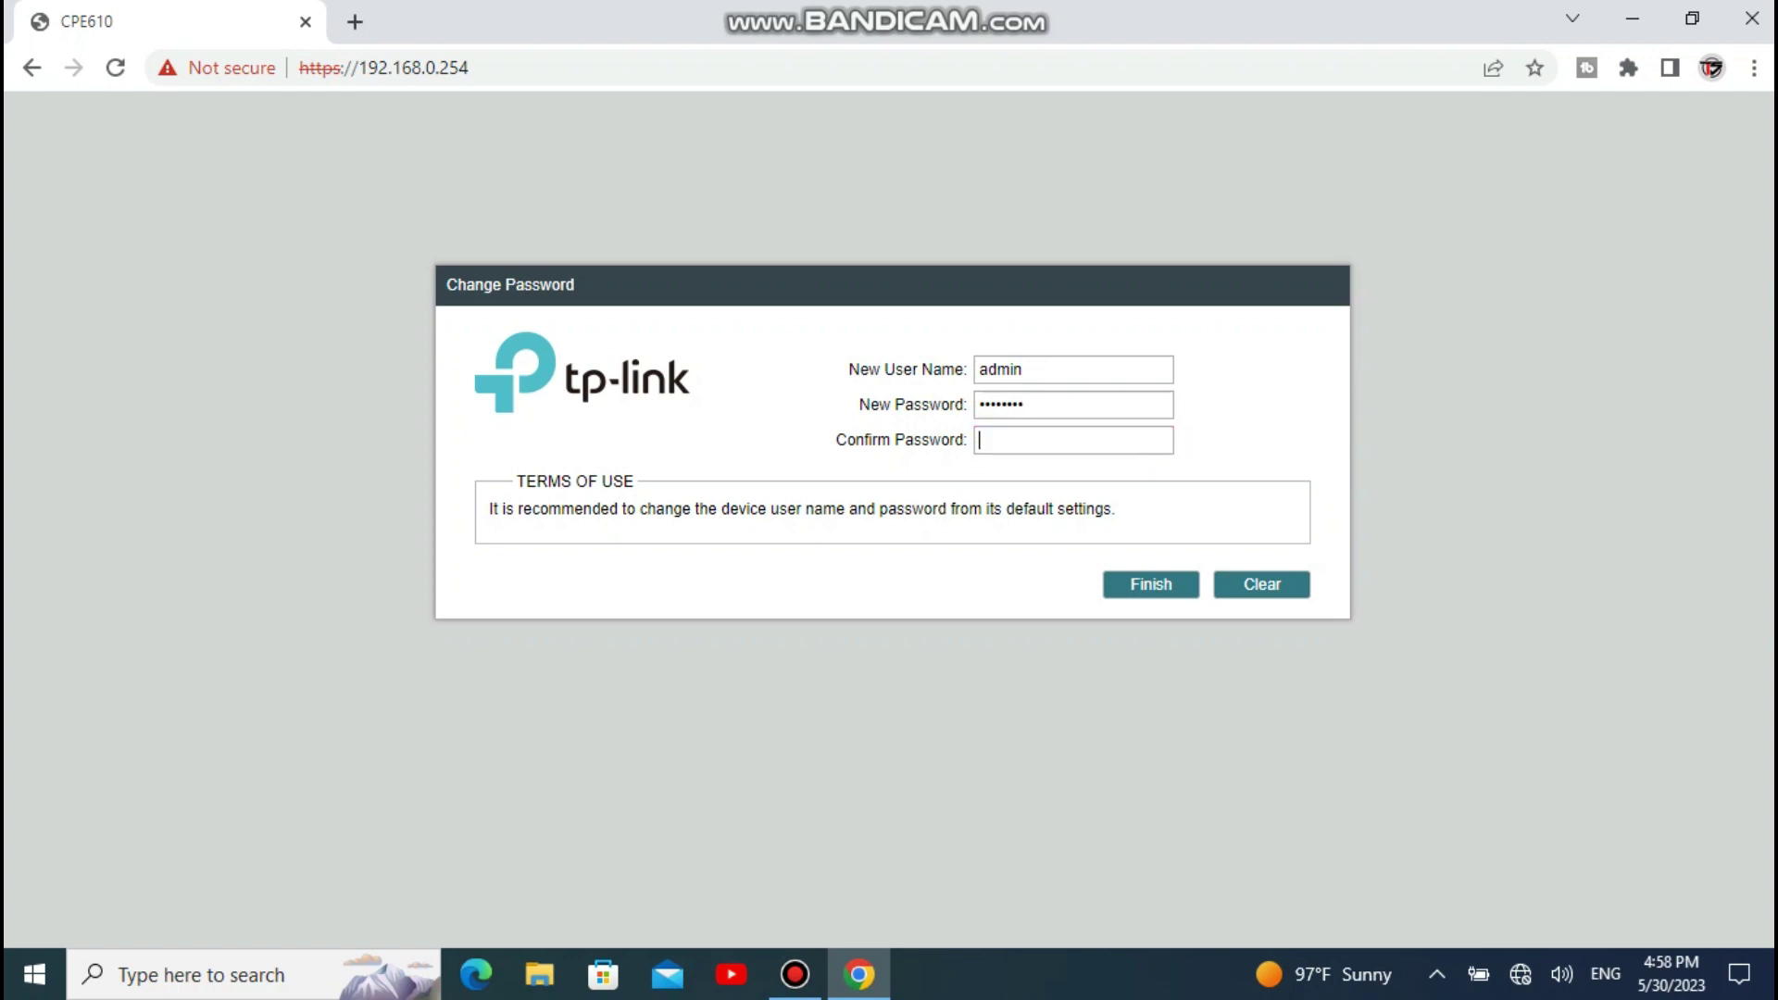
pyautogui.write('aaaaaaaa')
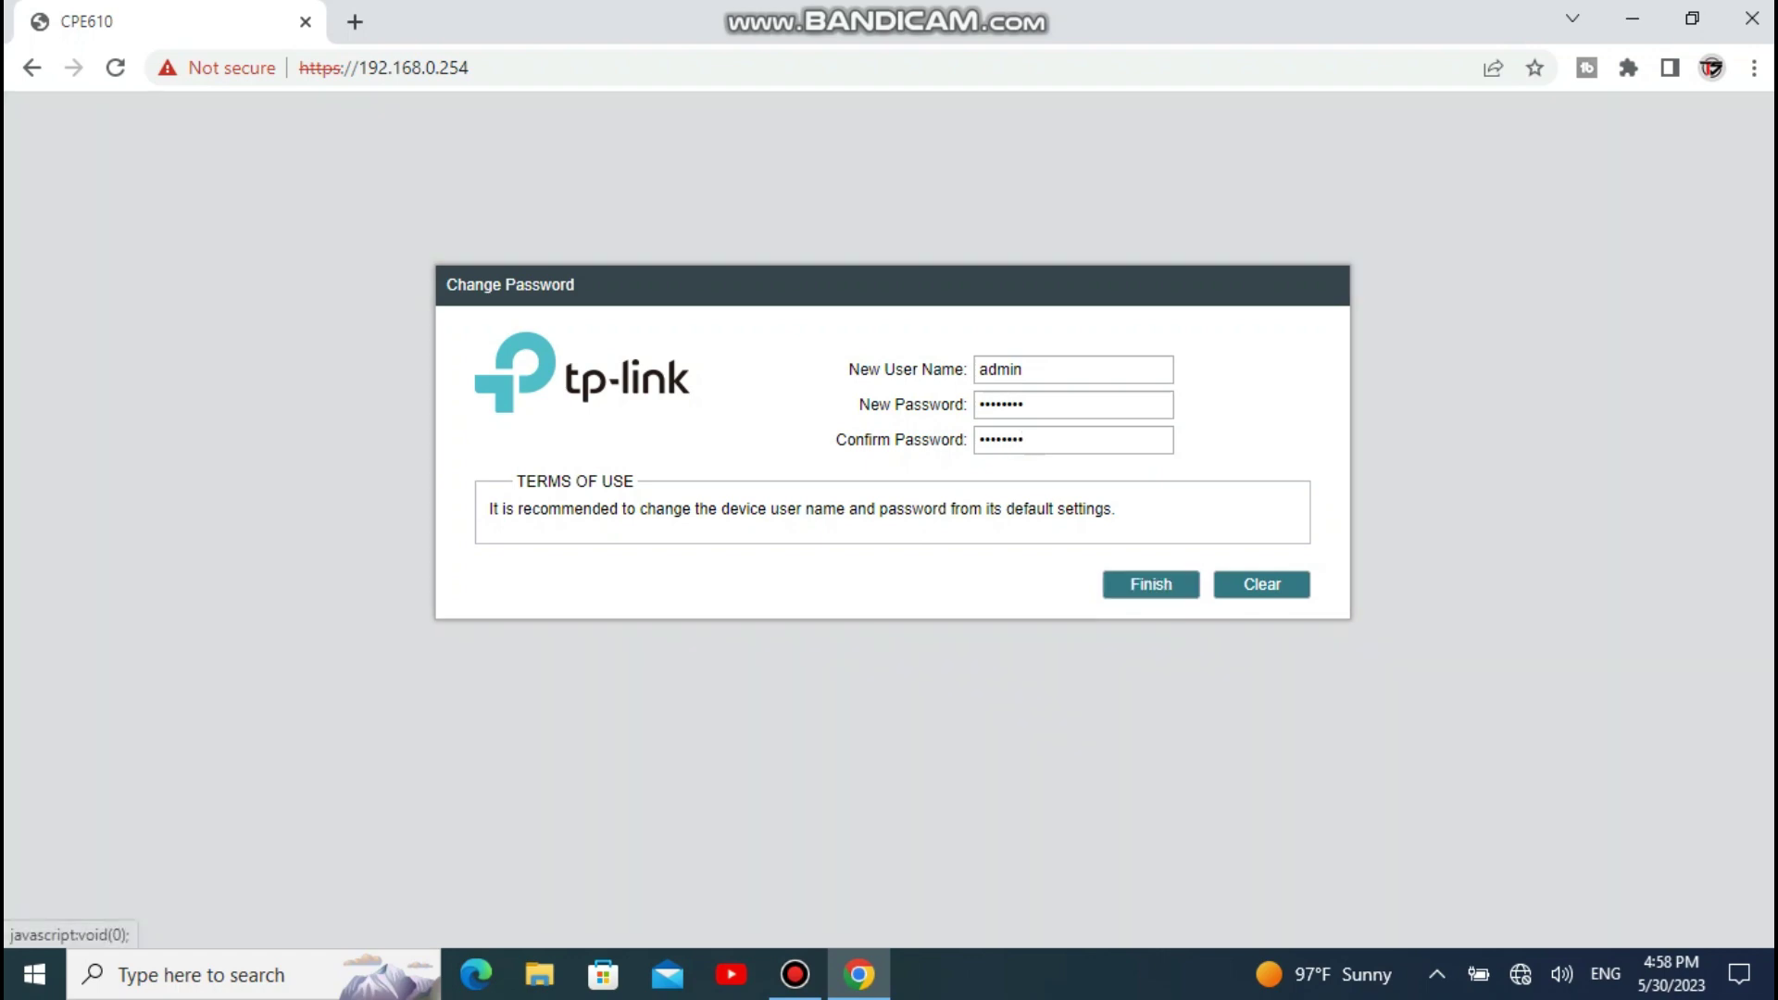
pyautogui.click(1150, 585)
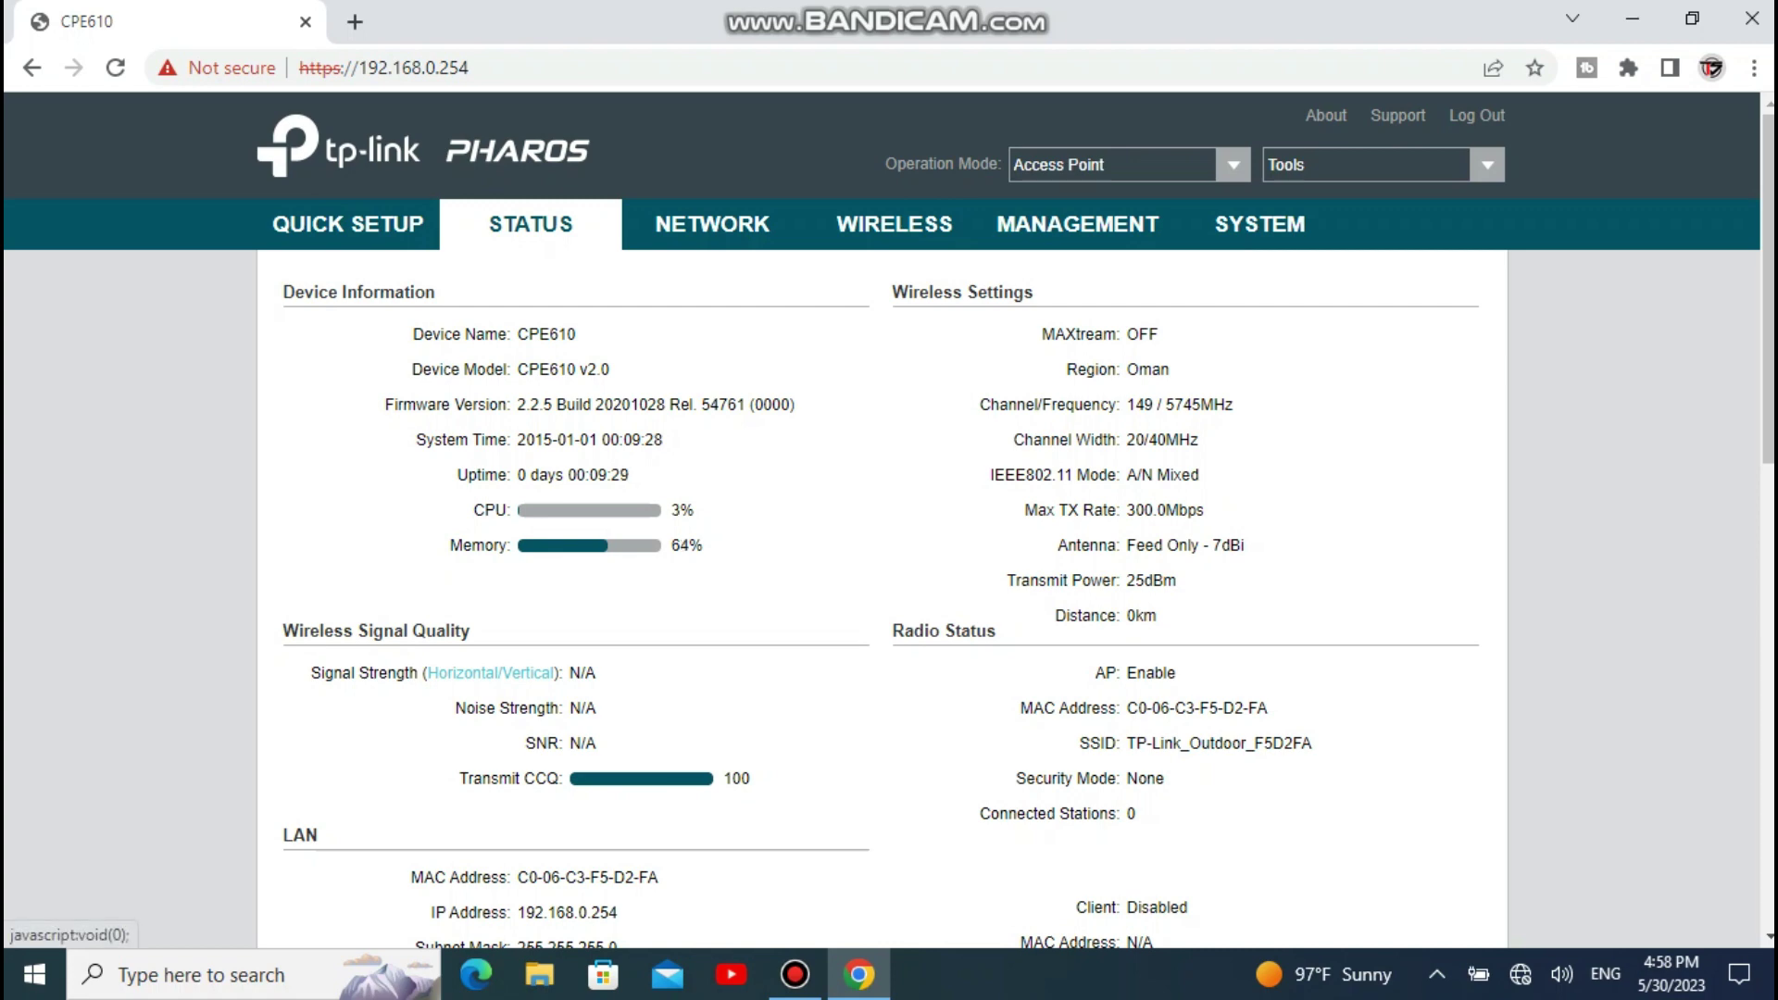
# Step: Keep Access Point mode and change the LAN IP address to 192.168.0.200
pyautogui.click(1121, 164)
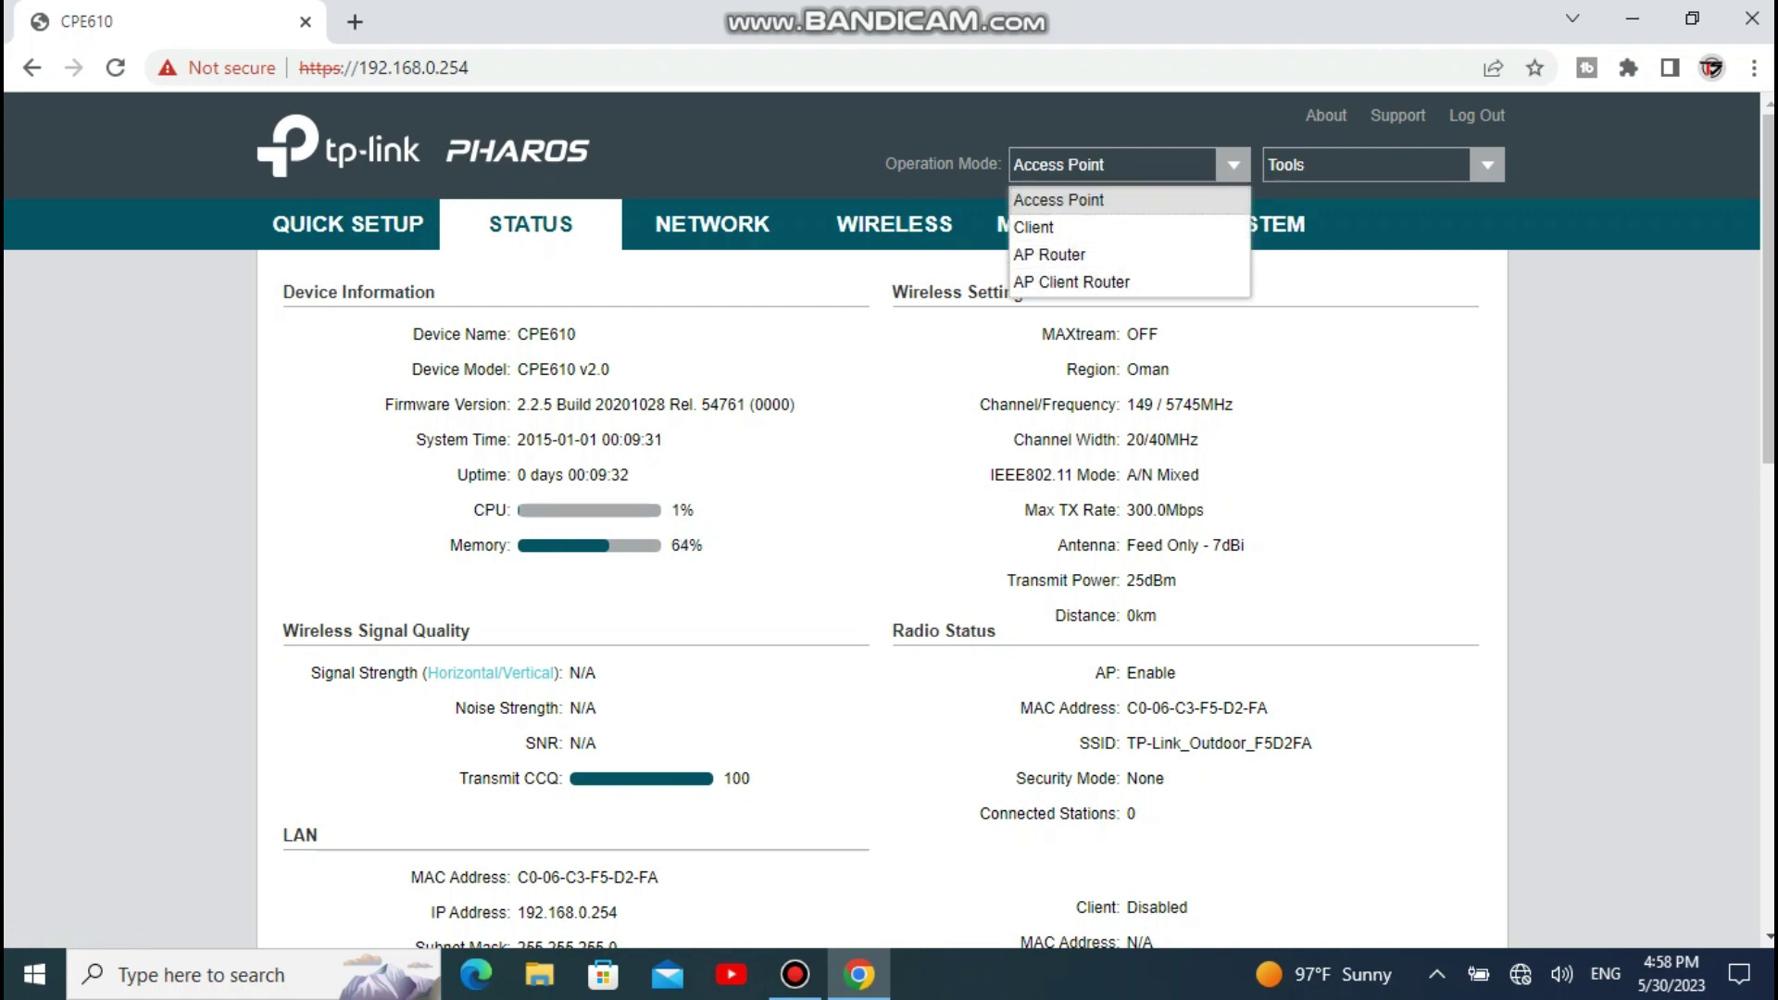
pyautogui.press('Escape')
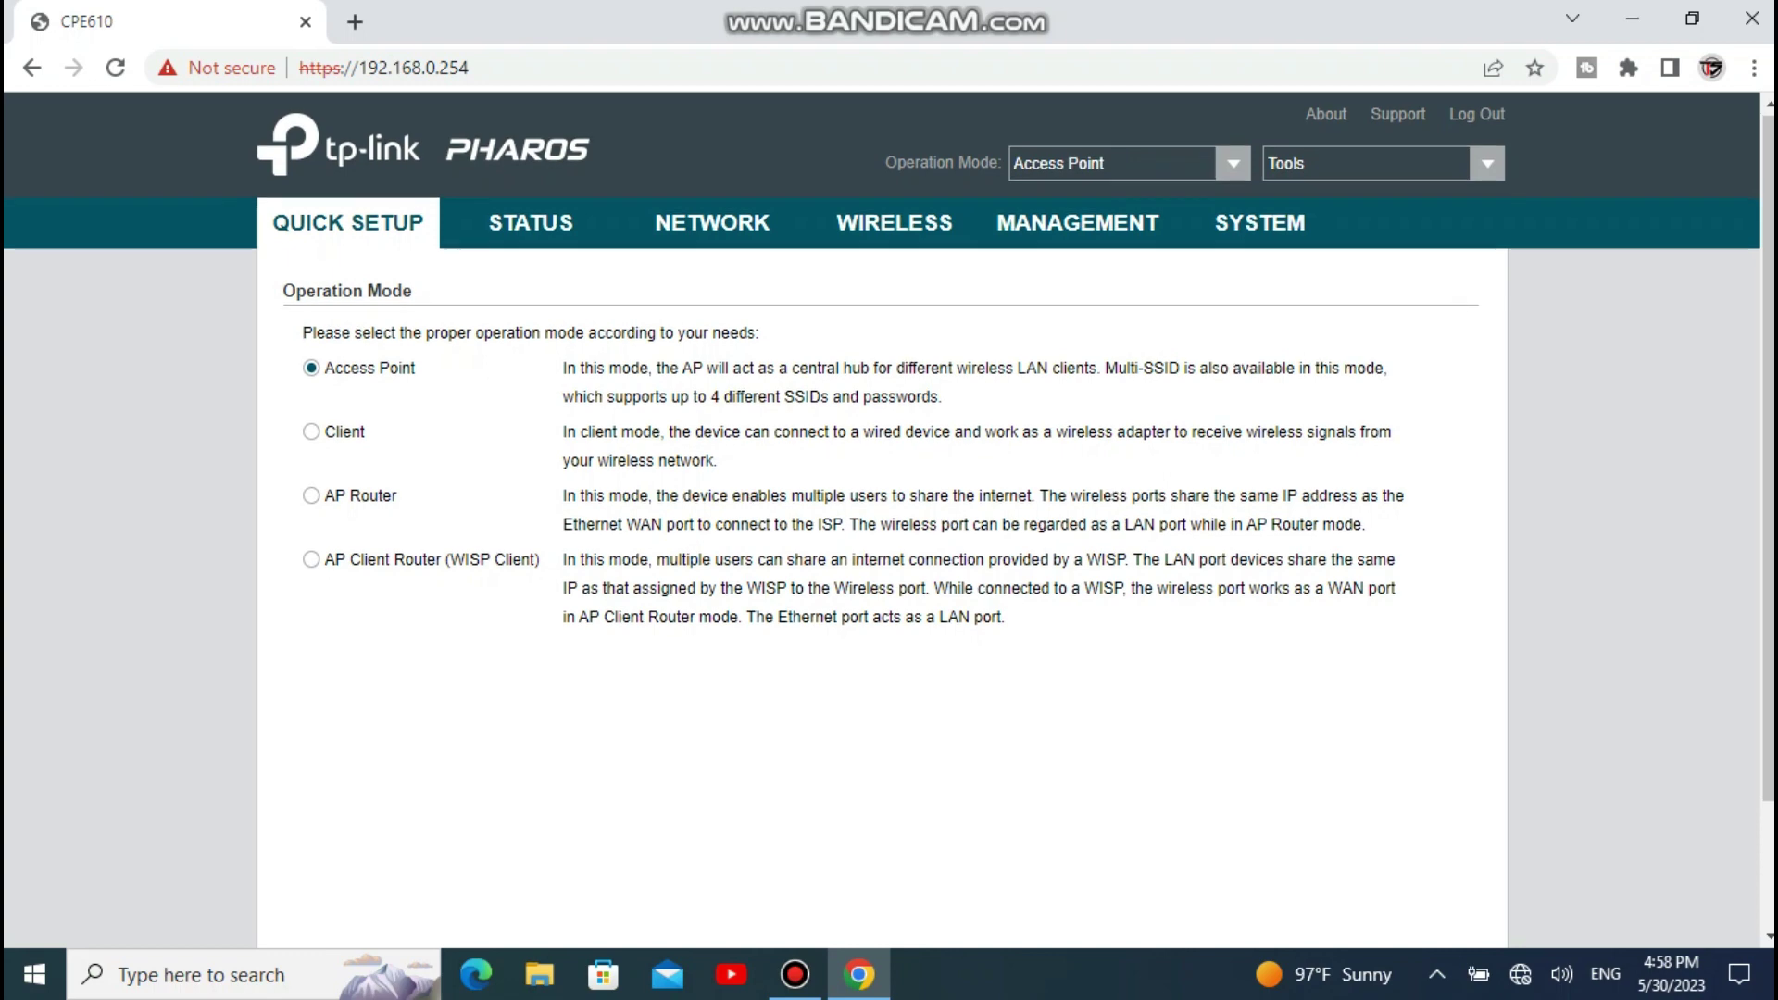
pyautogui.scroll(-3, 985, 819)
pyautogui.click(986, 818)
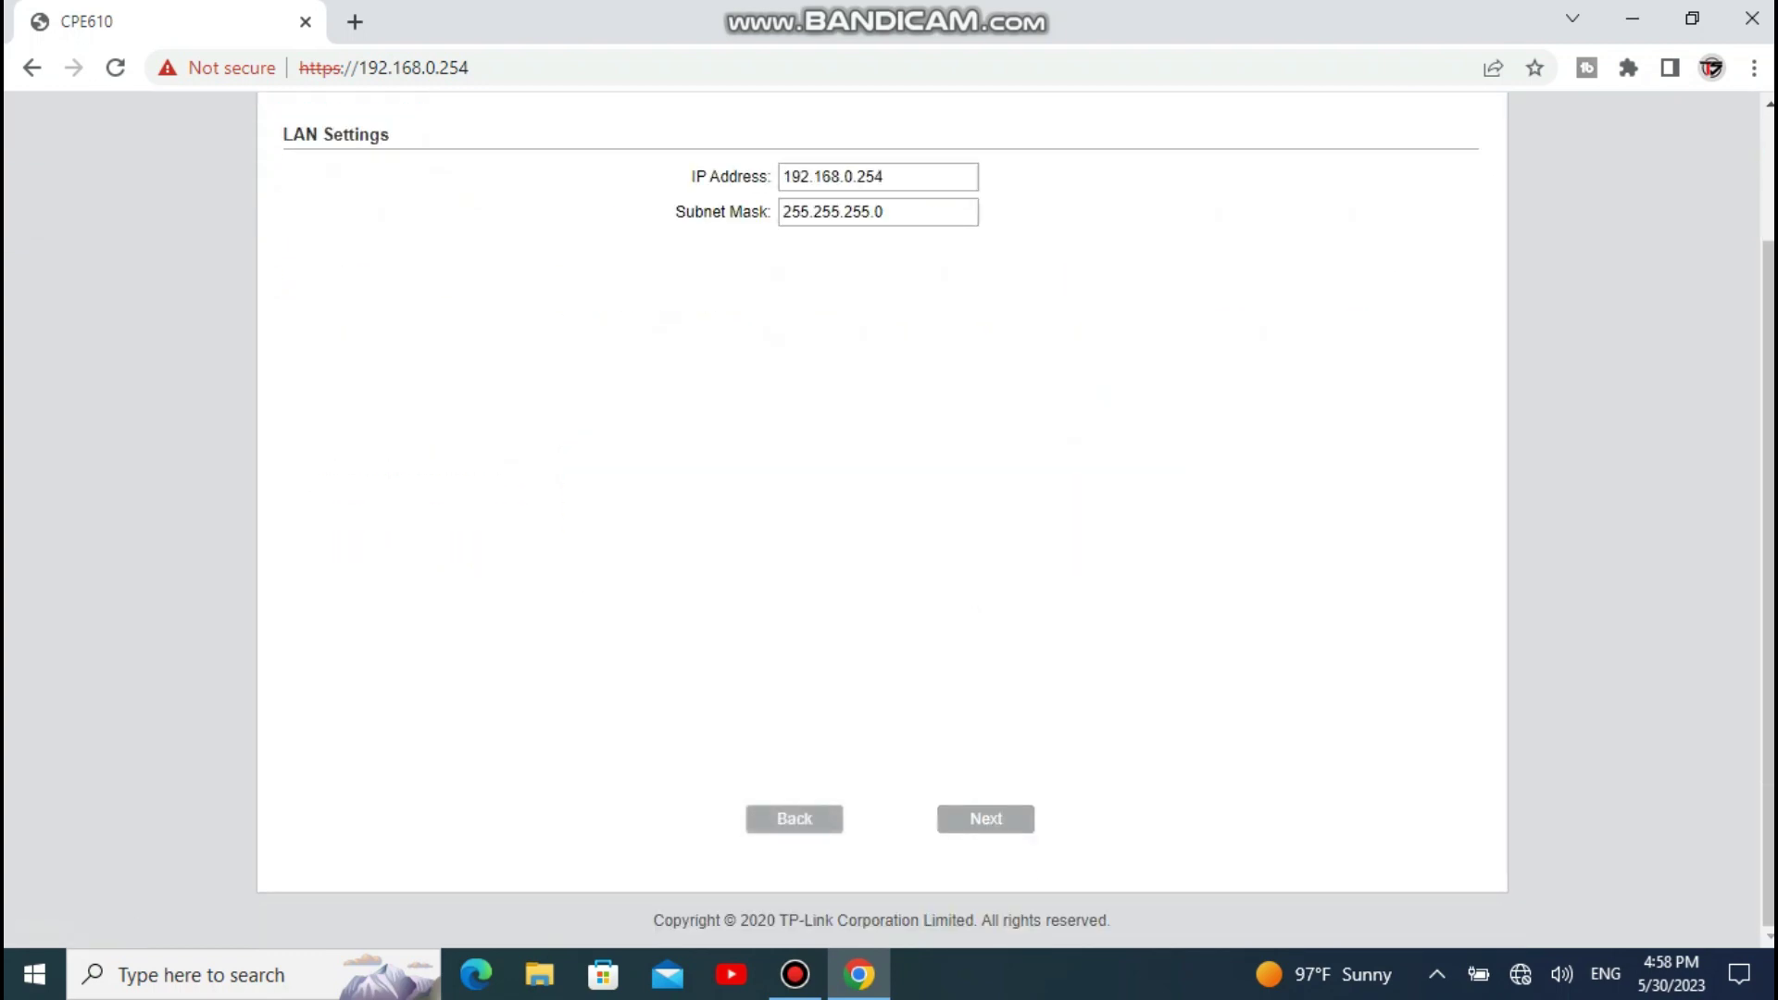
pyautogui.press('BackSpace')
pyautogui.press('BackSpace')
pyautogui.write('00')
pyautogui.click(985, 819)
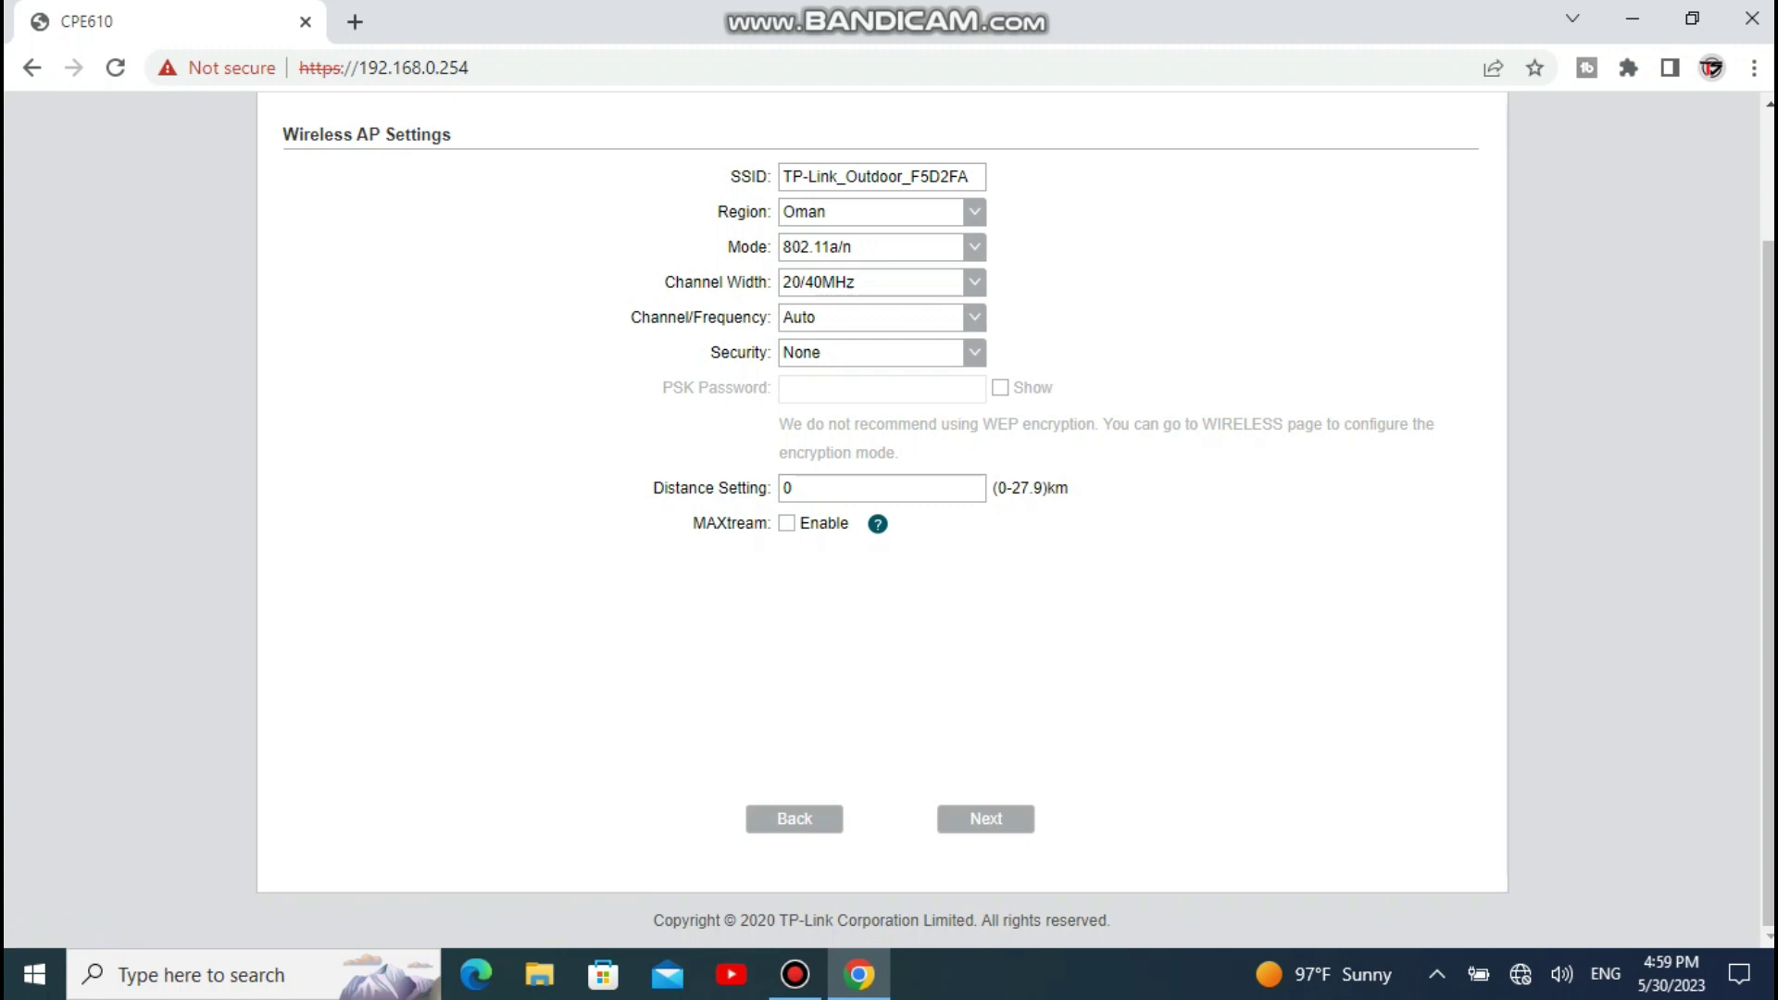
# Step: Set SSID main610, WPA-PSK/WPA2-PSK security with a password, and distance 1 km
pyautogui.moveTo(971, 176); pyautogui.dragTo(782, 176)
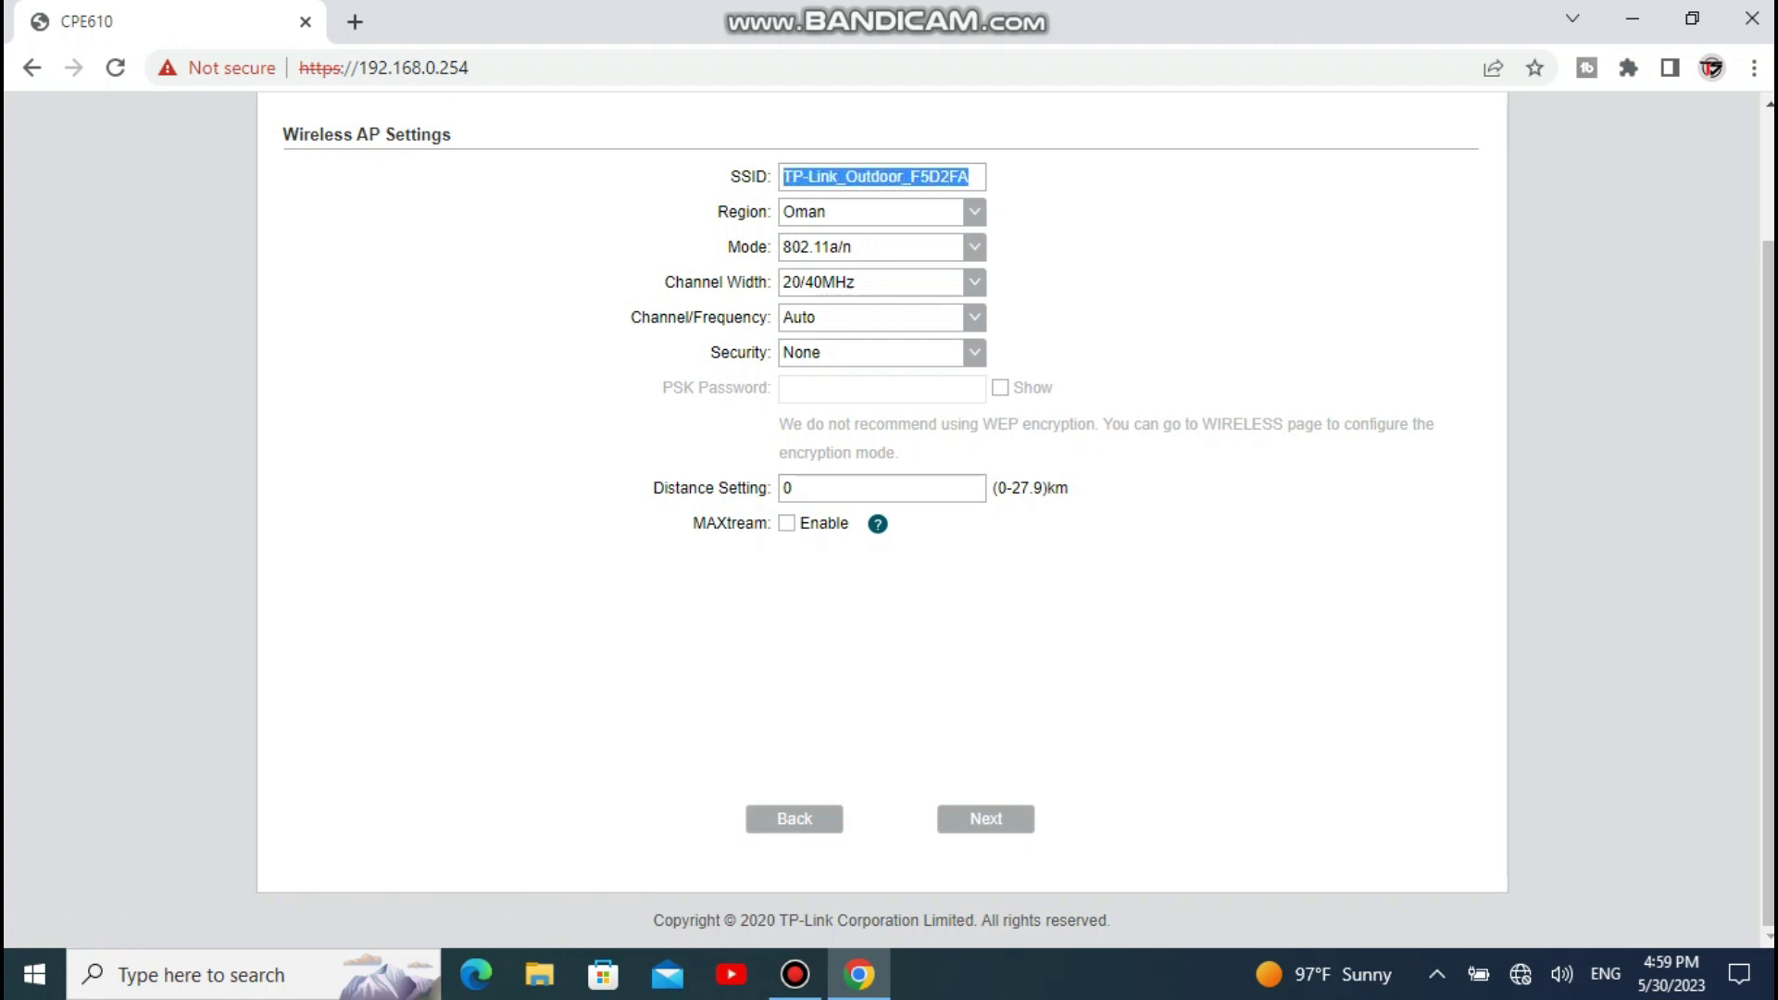
pyautogui.write('ma')
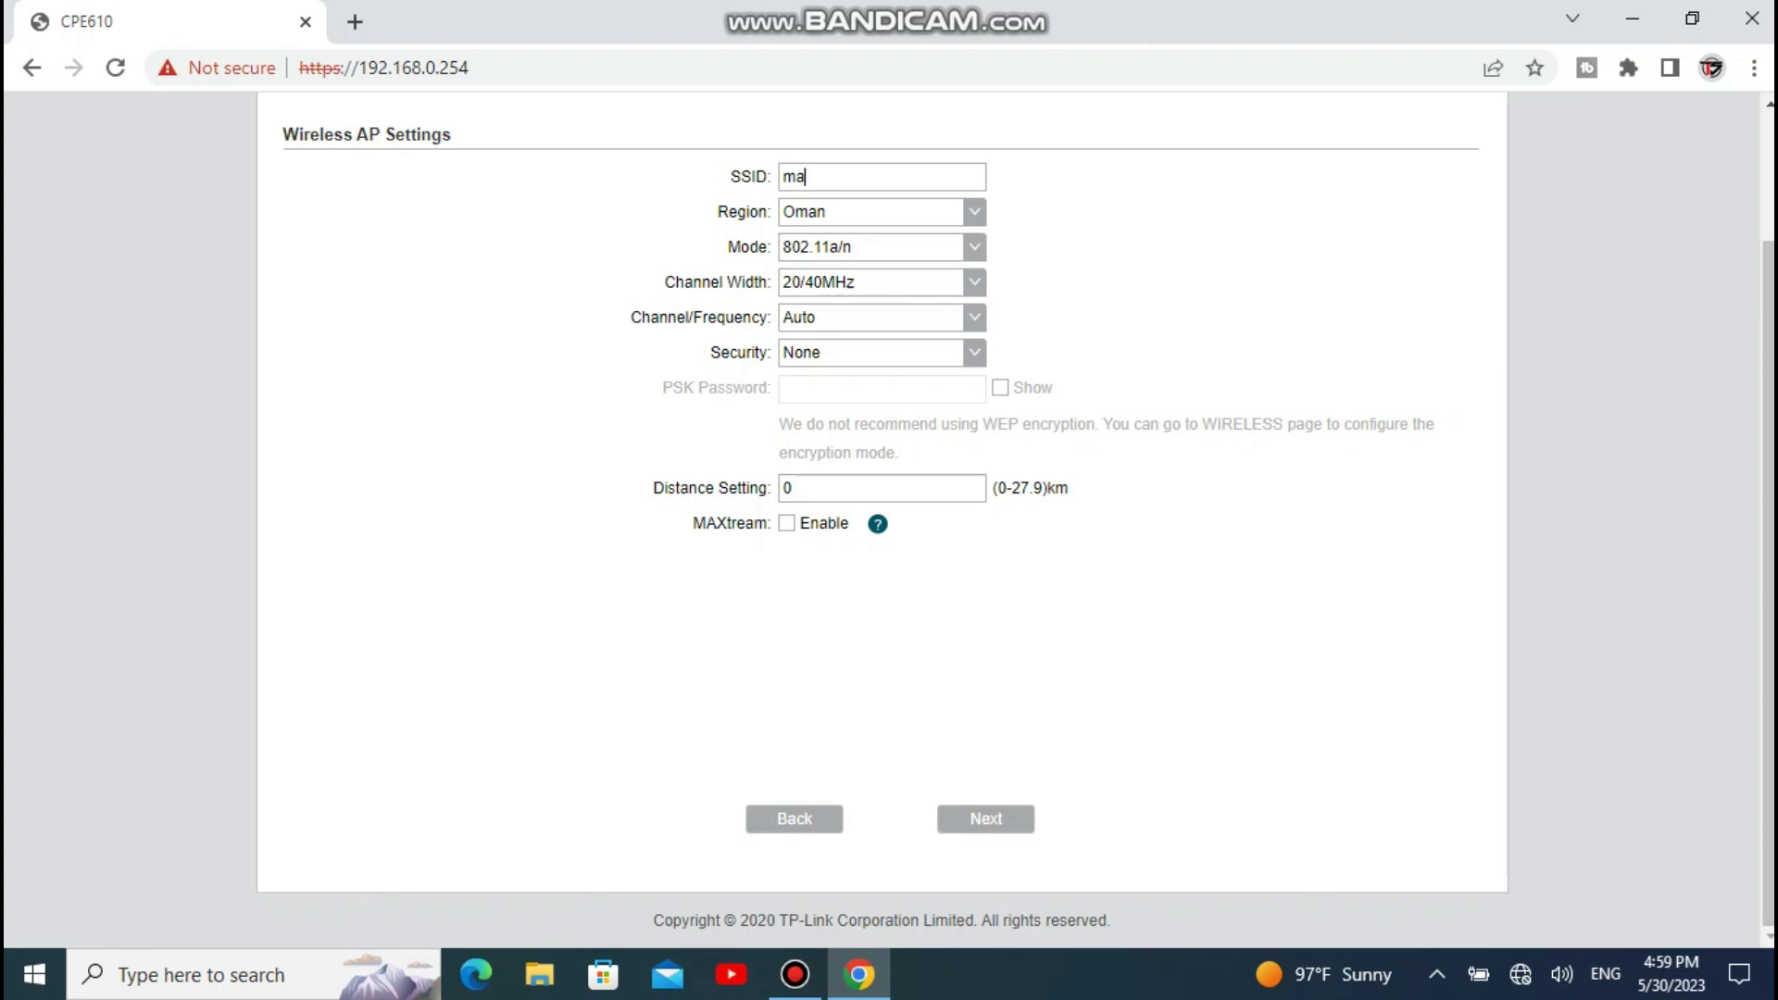
pyautogui.write('in610')
pyautogui.click(975, 352)
pyautogui.click(861, 401)
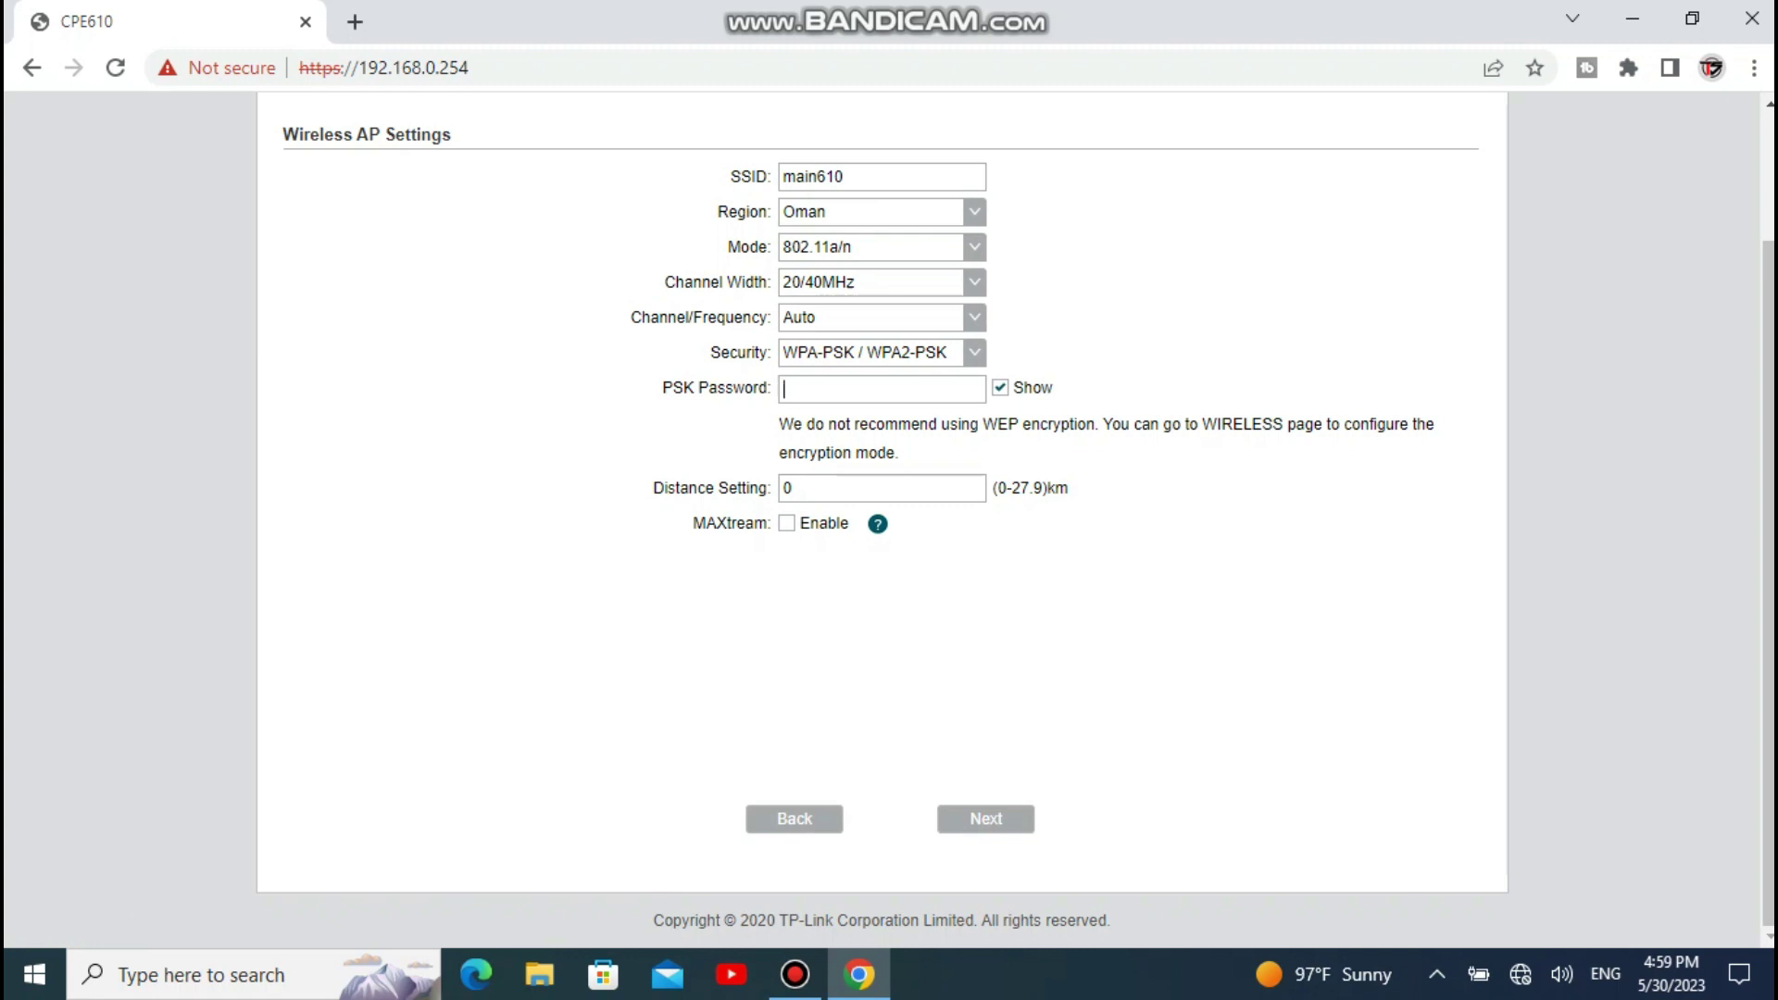
pyautogui.press('Tab')
pyautogui.press('Tab')
pyautogui.click(986, 819)
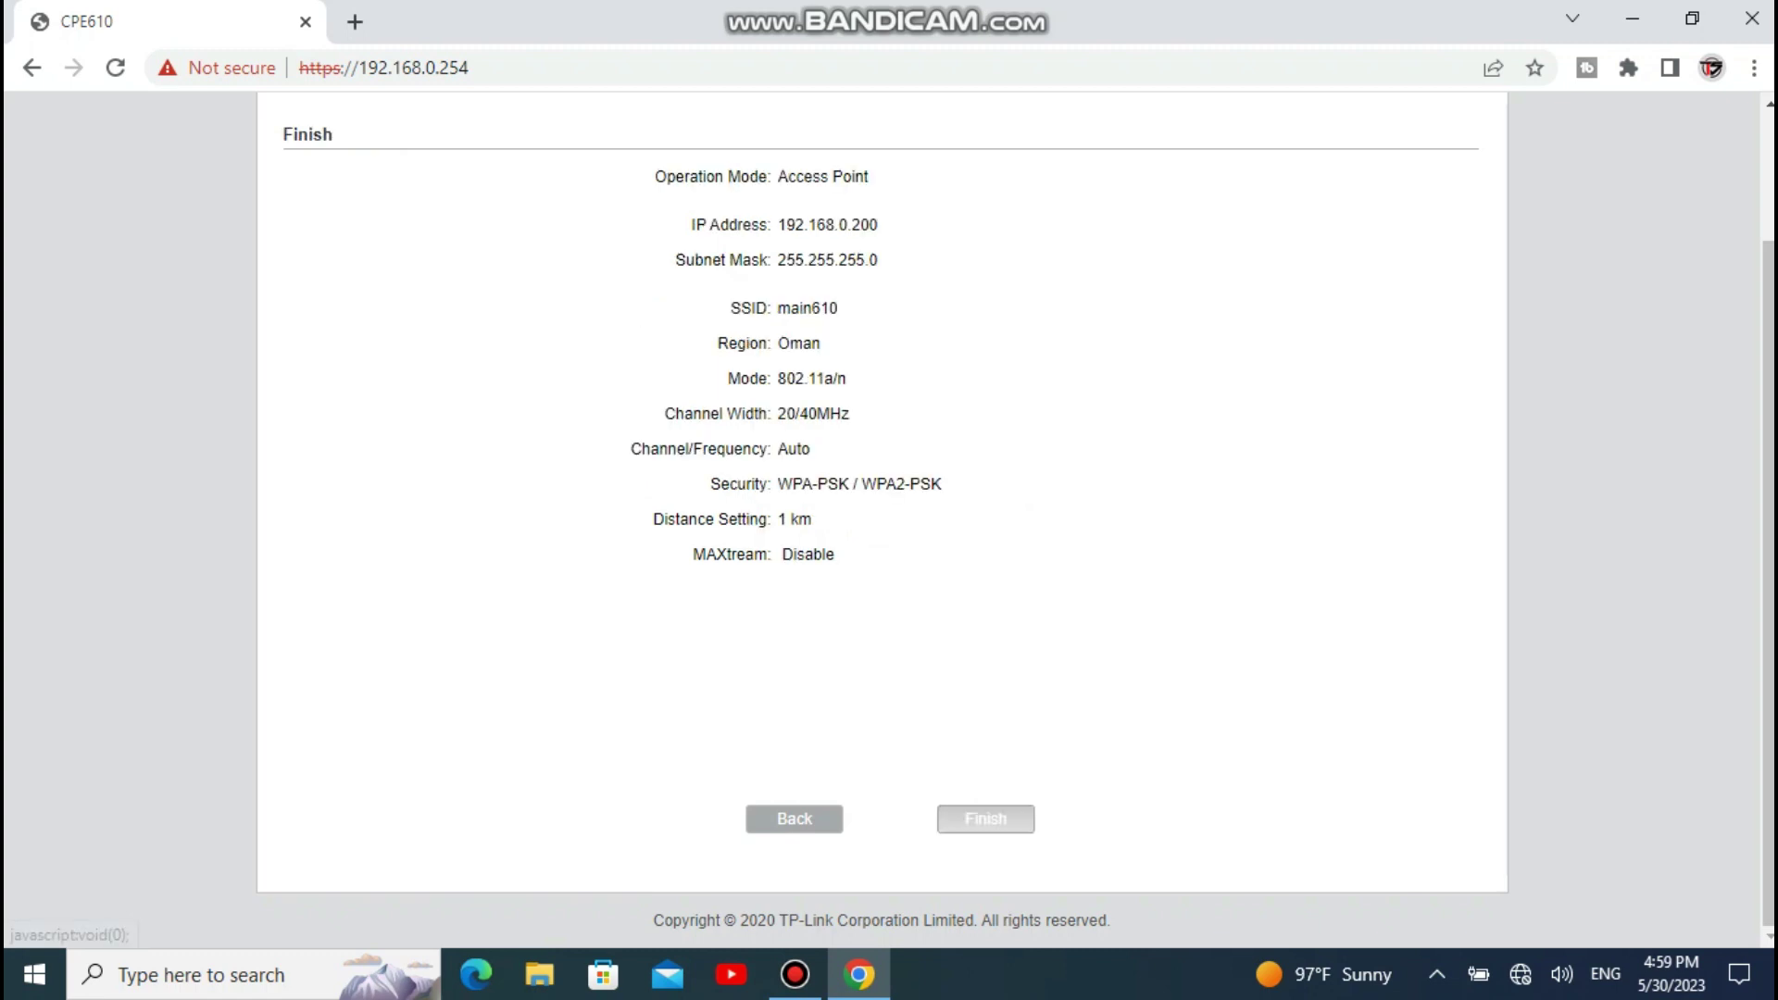
# Step: Apply the quick setup, then log back in at 192.168.0.200 past the certificate warning
pyautogui.click(985, 819)
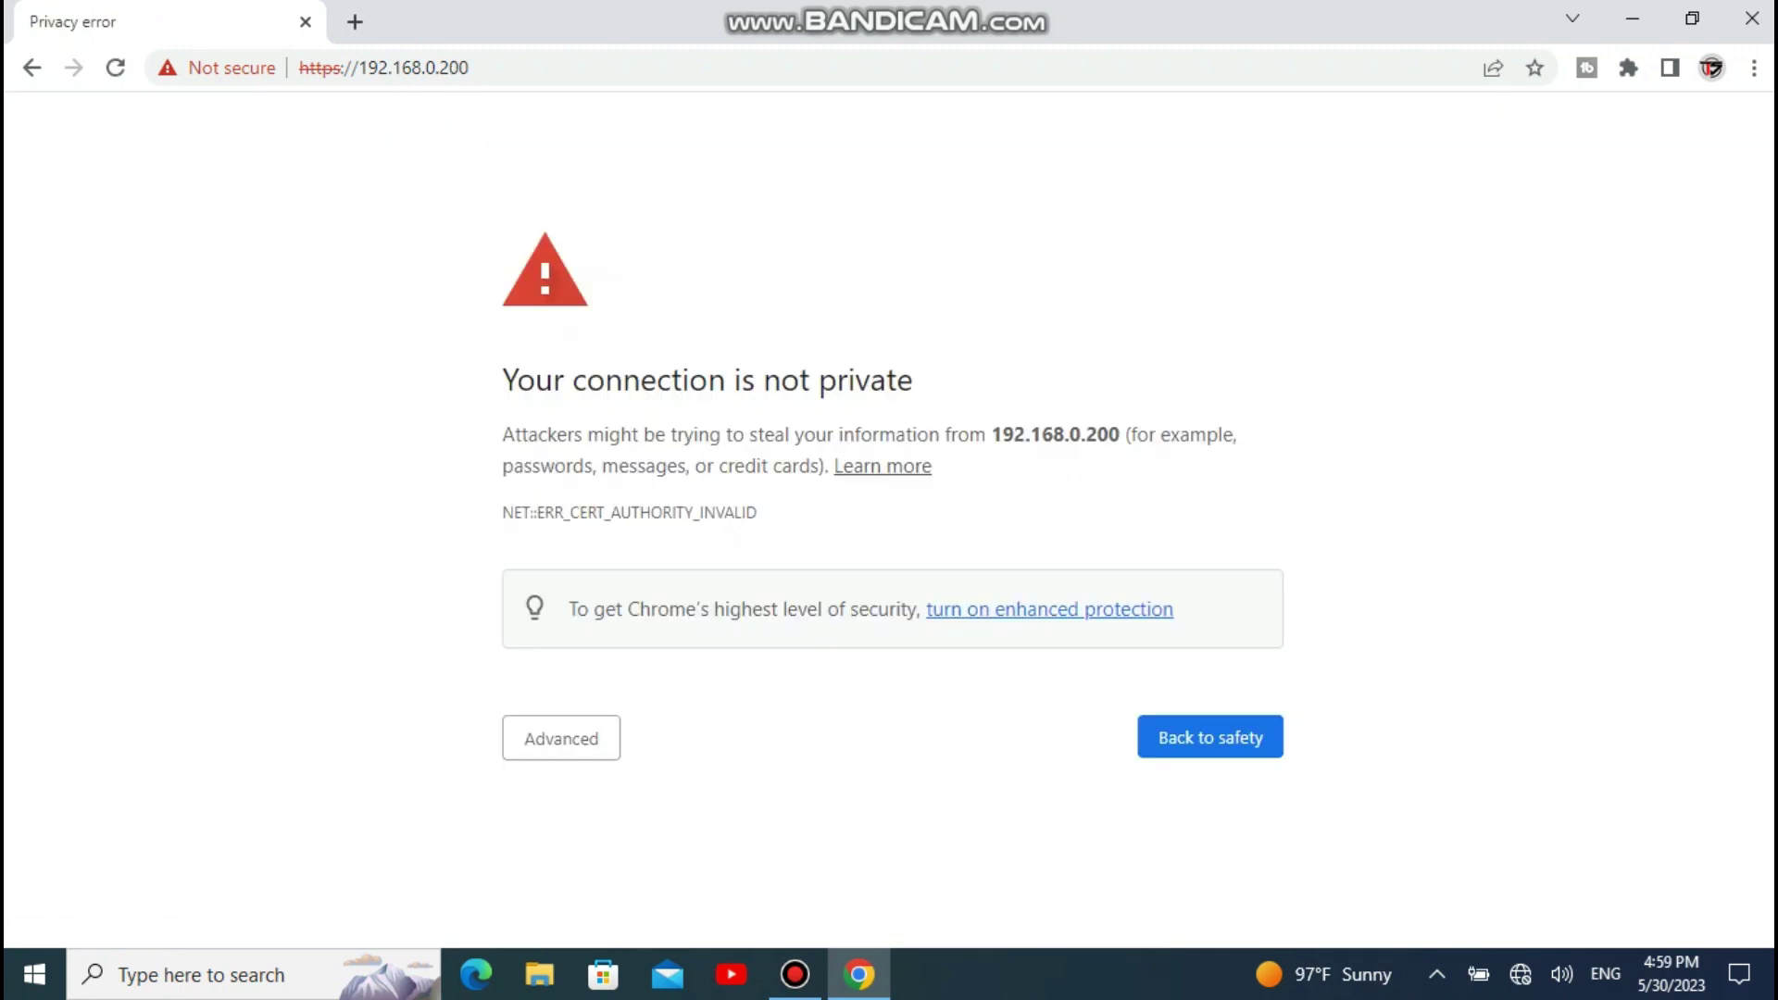
pyautogui.click(561, 738)
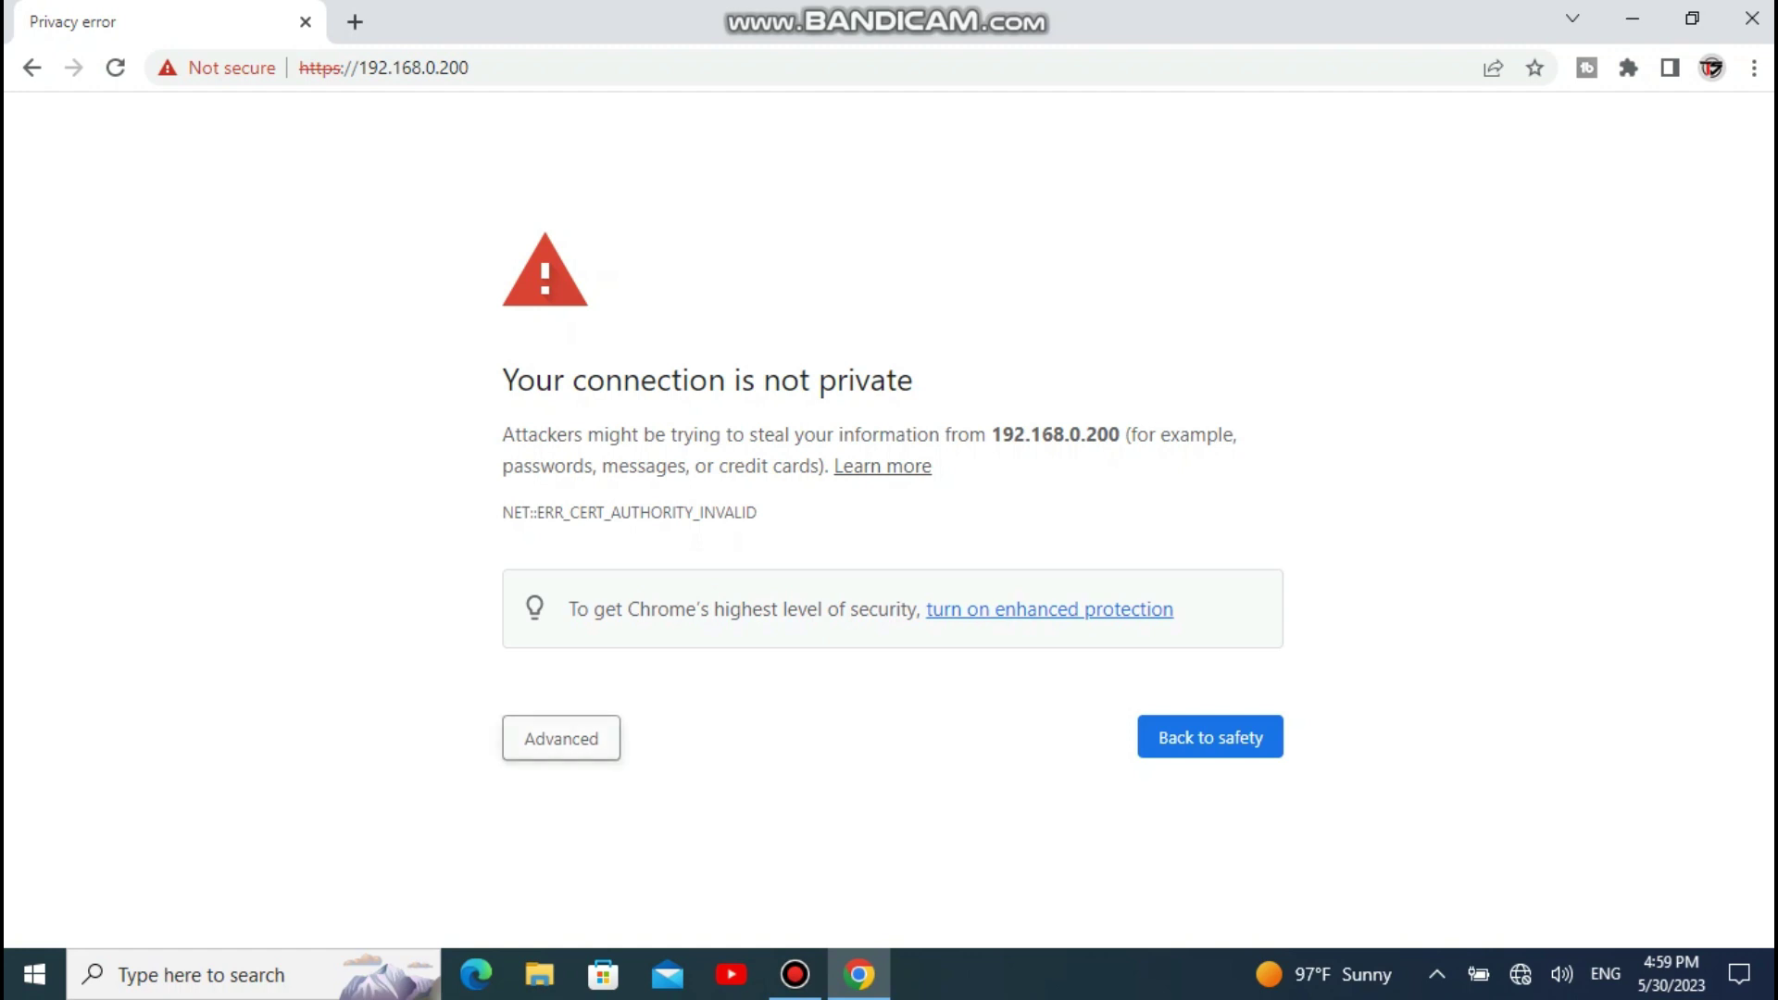
pyautogui.click(618, 868)
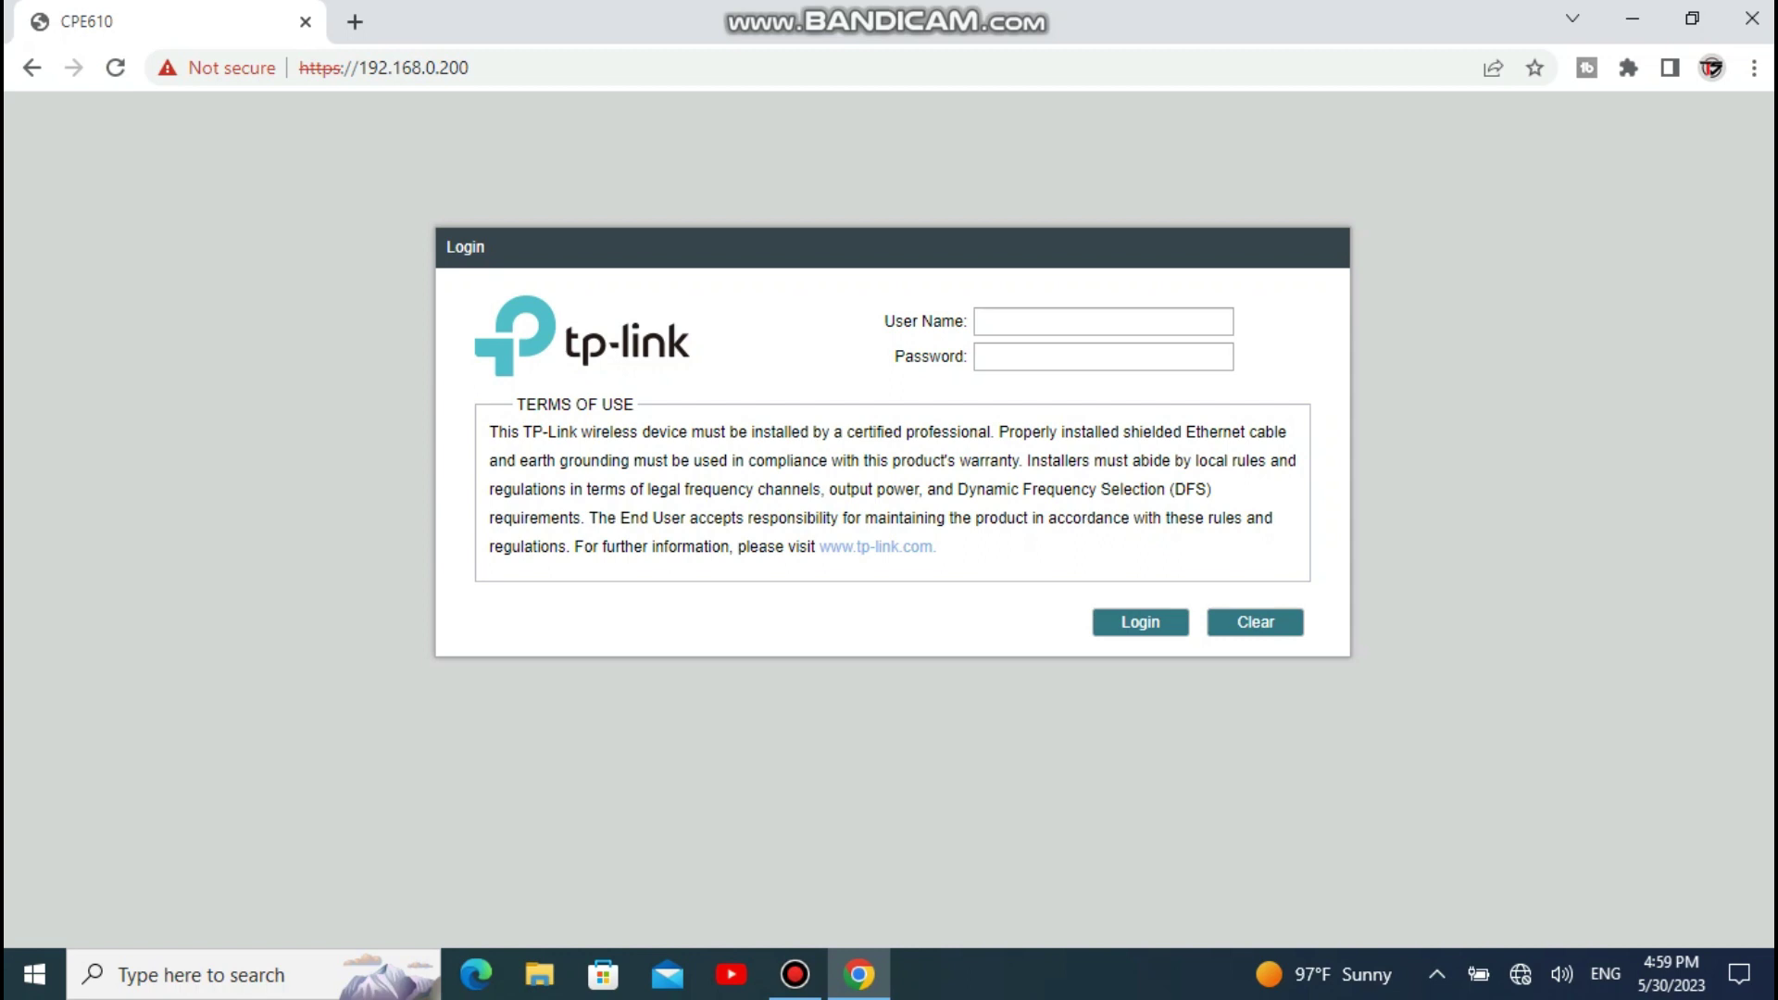
pyautogui.write('ad')
pyautogui.write('min')
pyautogui.write('••••••••')
pyautogui.press('Return')
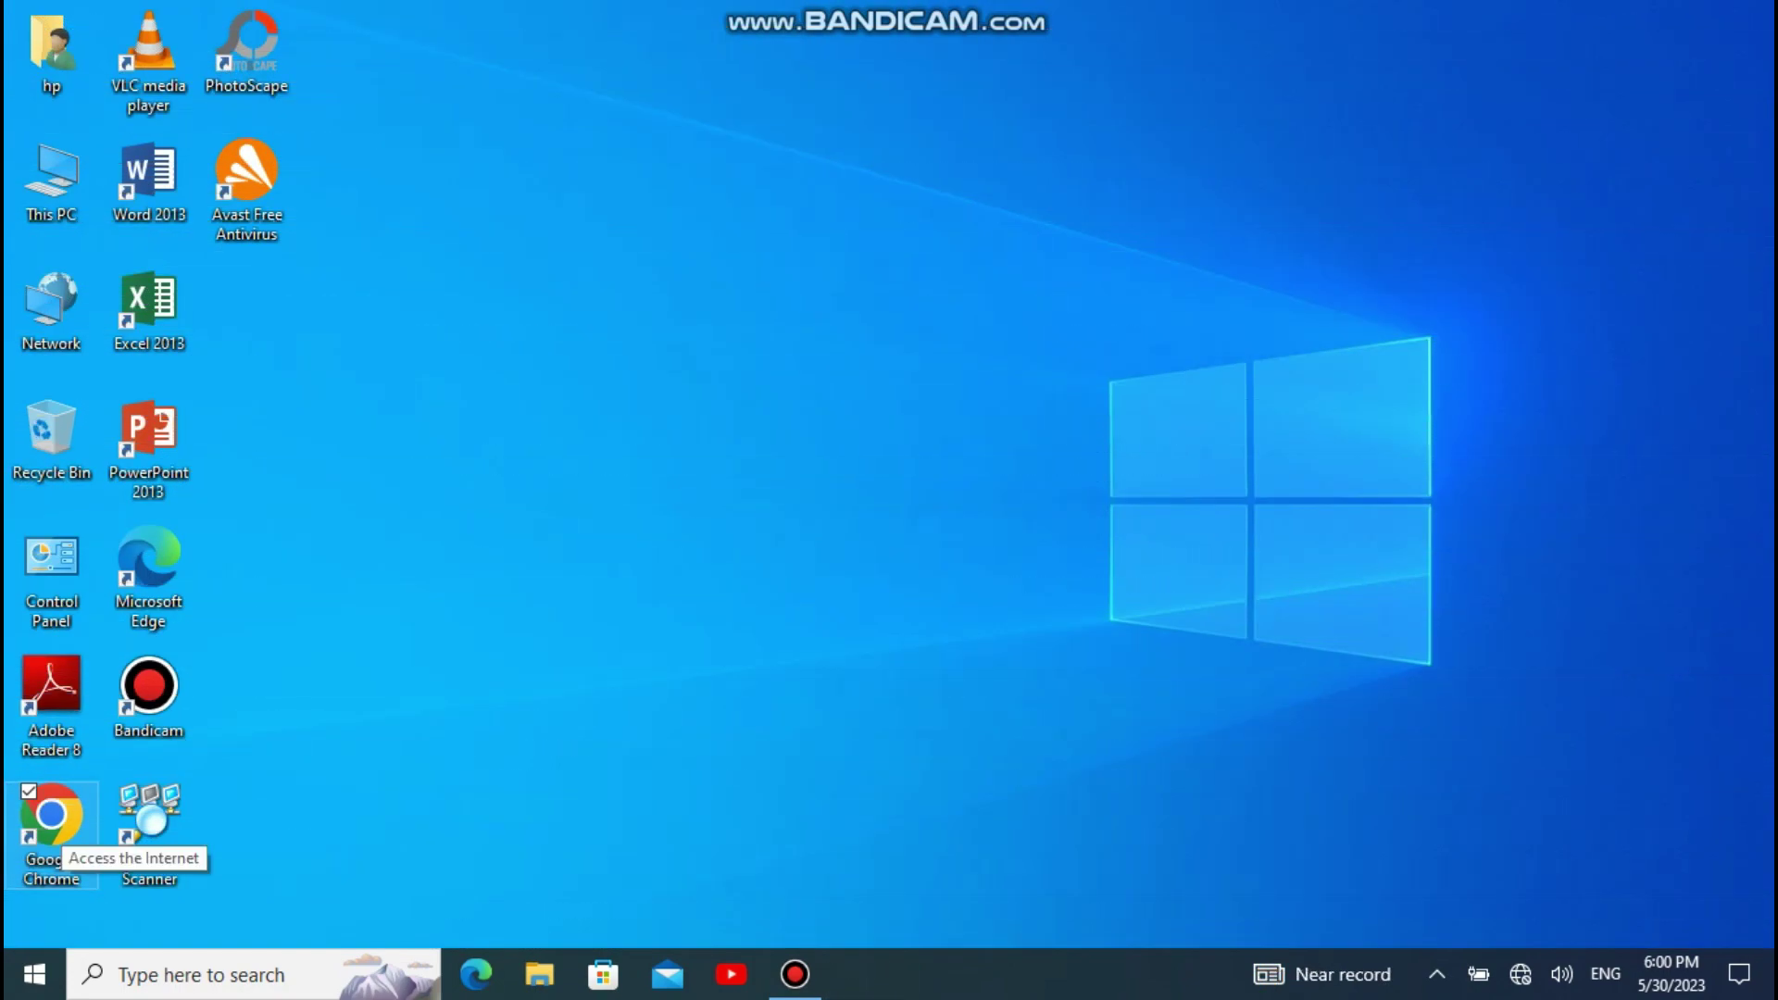
# Step: Relaunch Google Chrome from its desktop shortcut
pyautogui.doubleClick(51, 815)
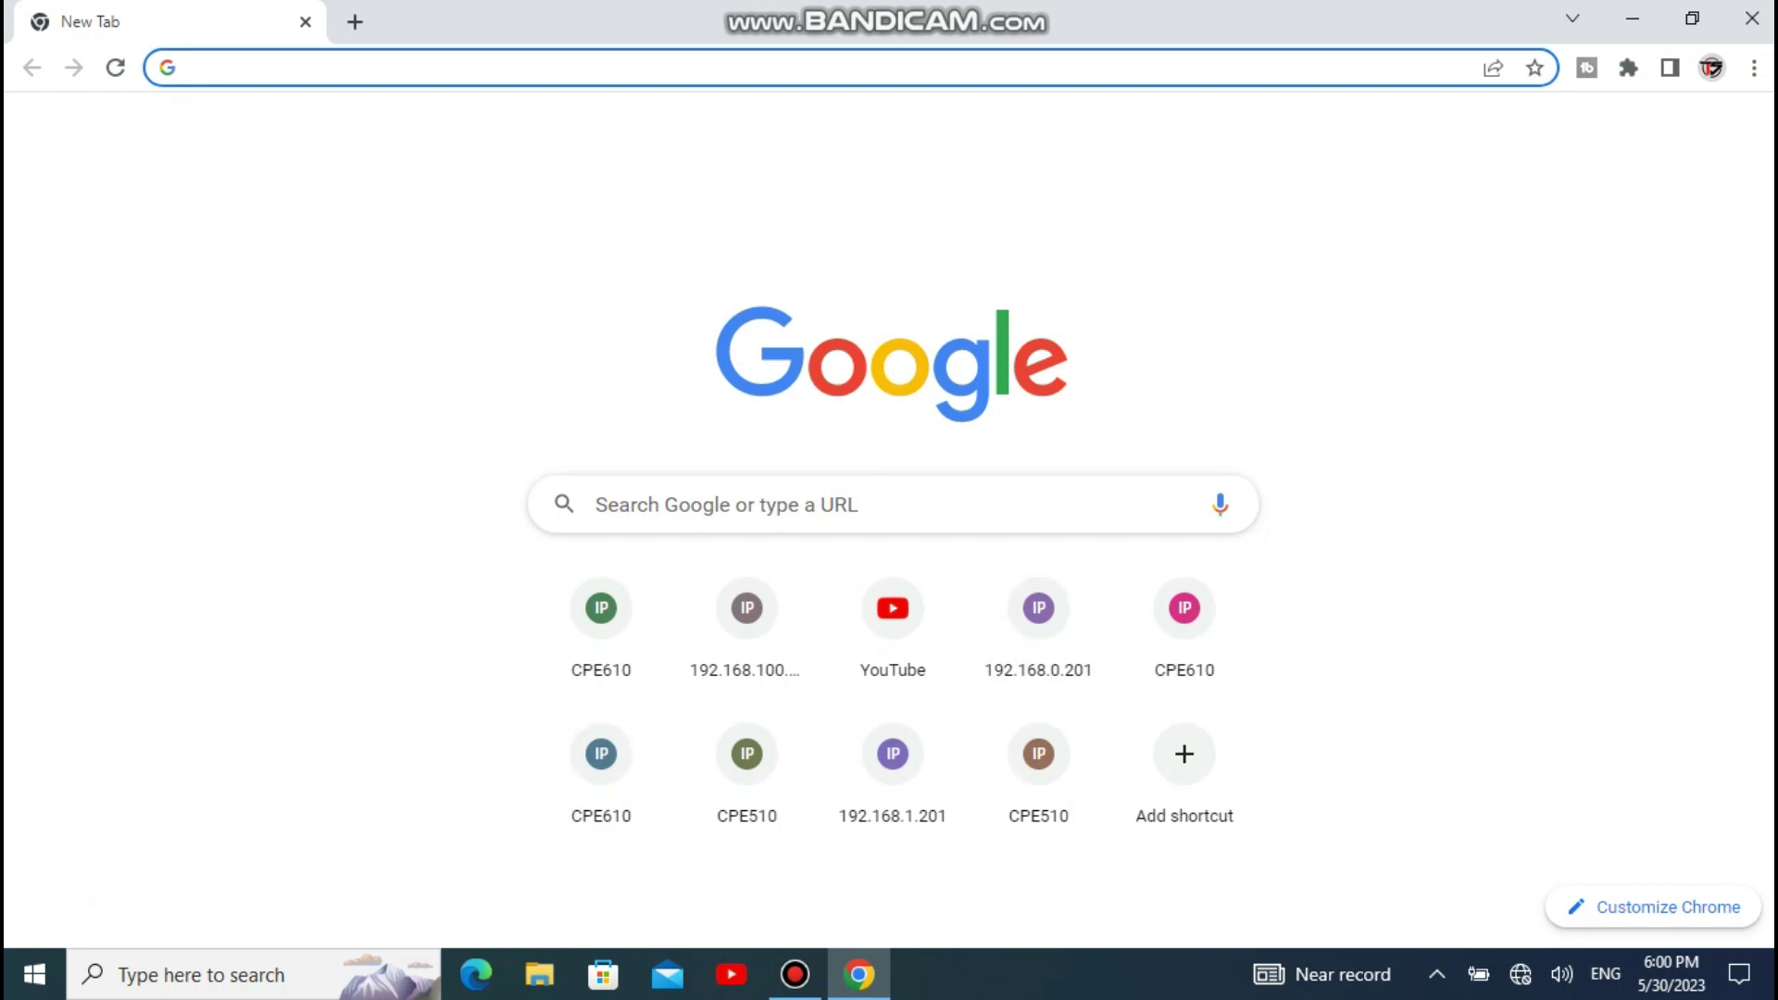
# Step: From the network tray icon's Network & Internet settings, open Change adapter options
pyautogui.rightClick(1520, 974)
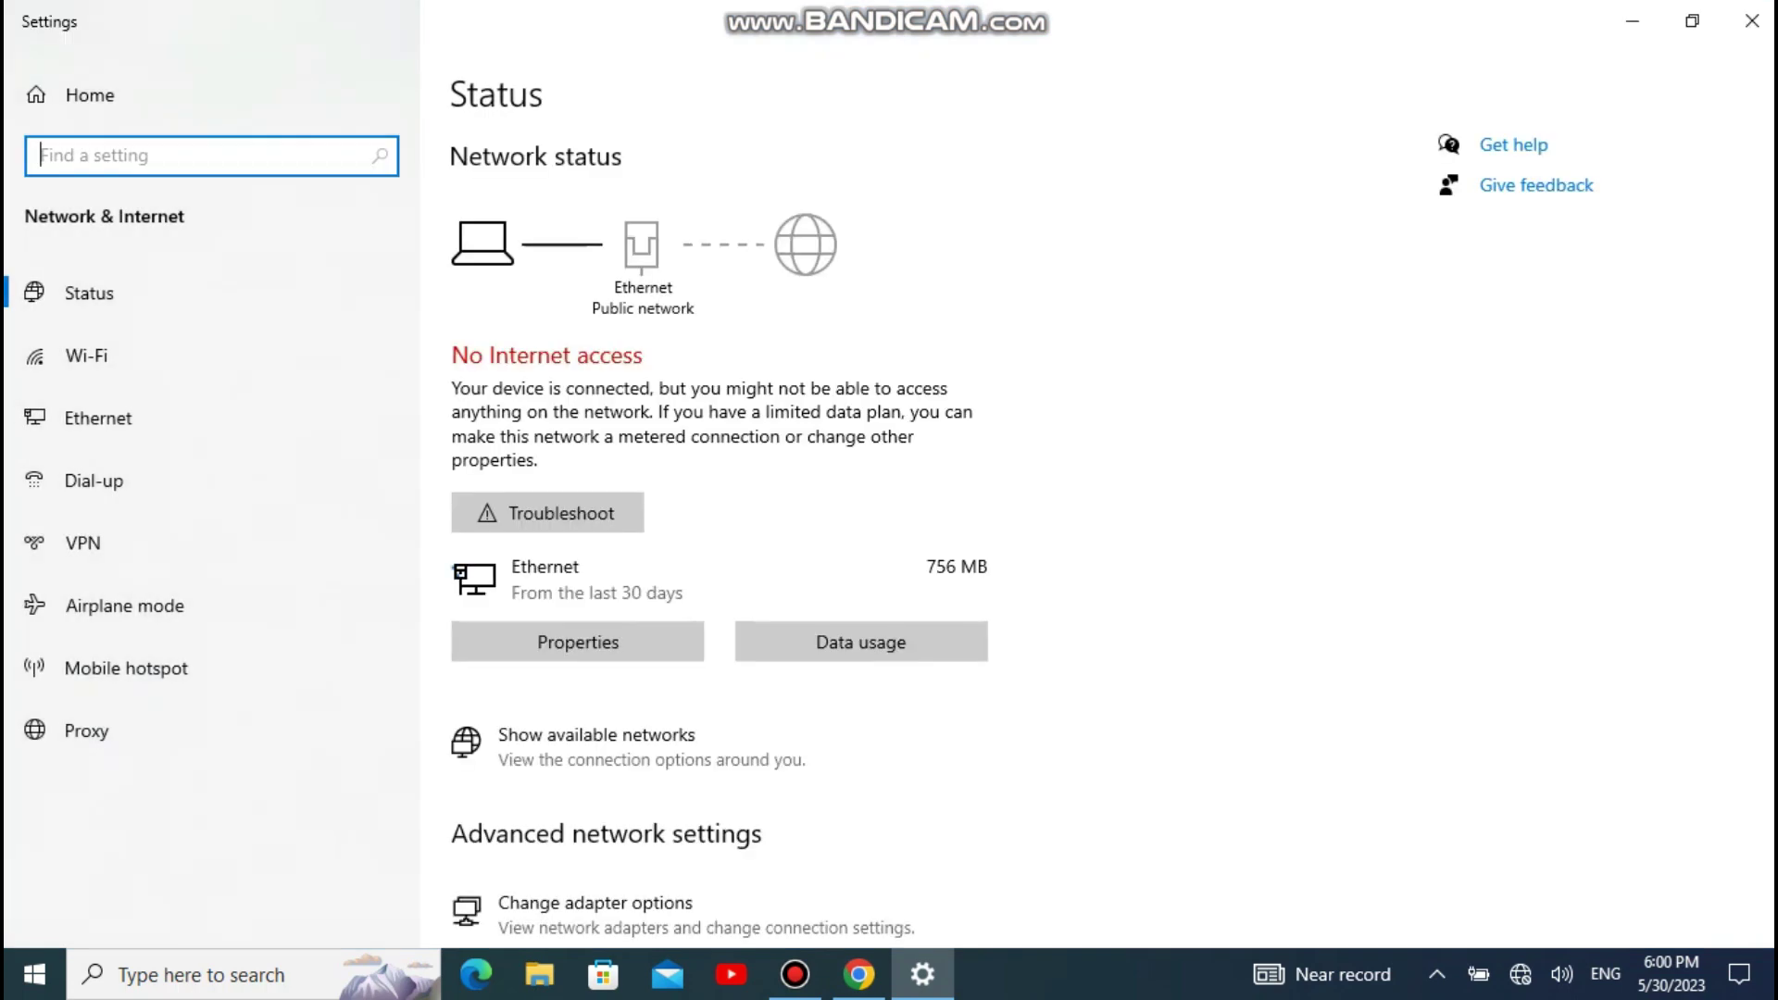
pyautogui.scroll(-3, 720, 512)
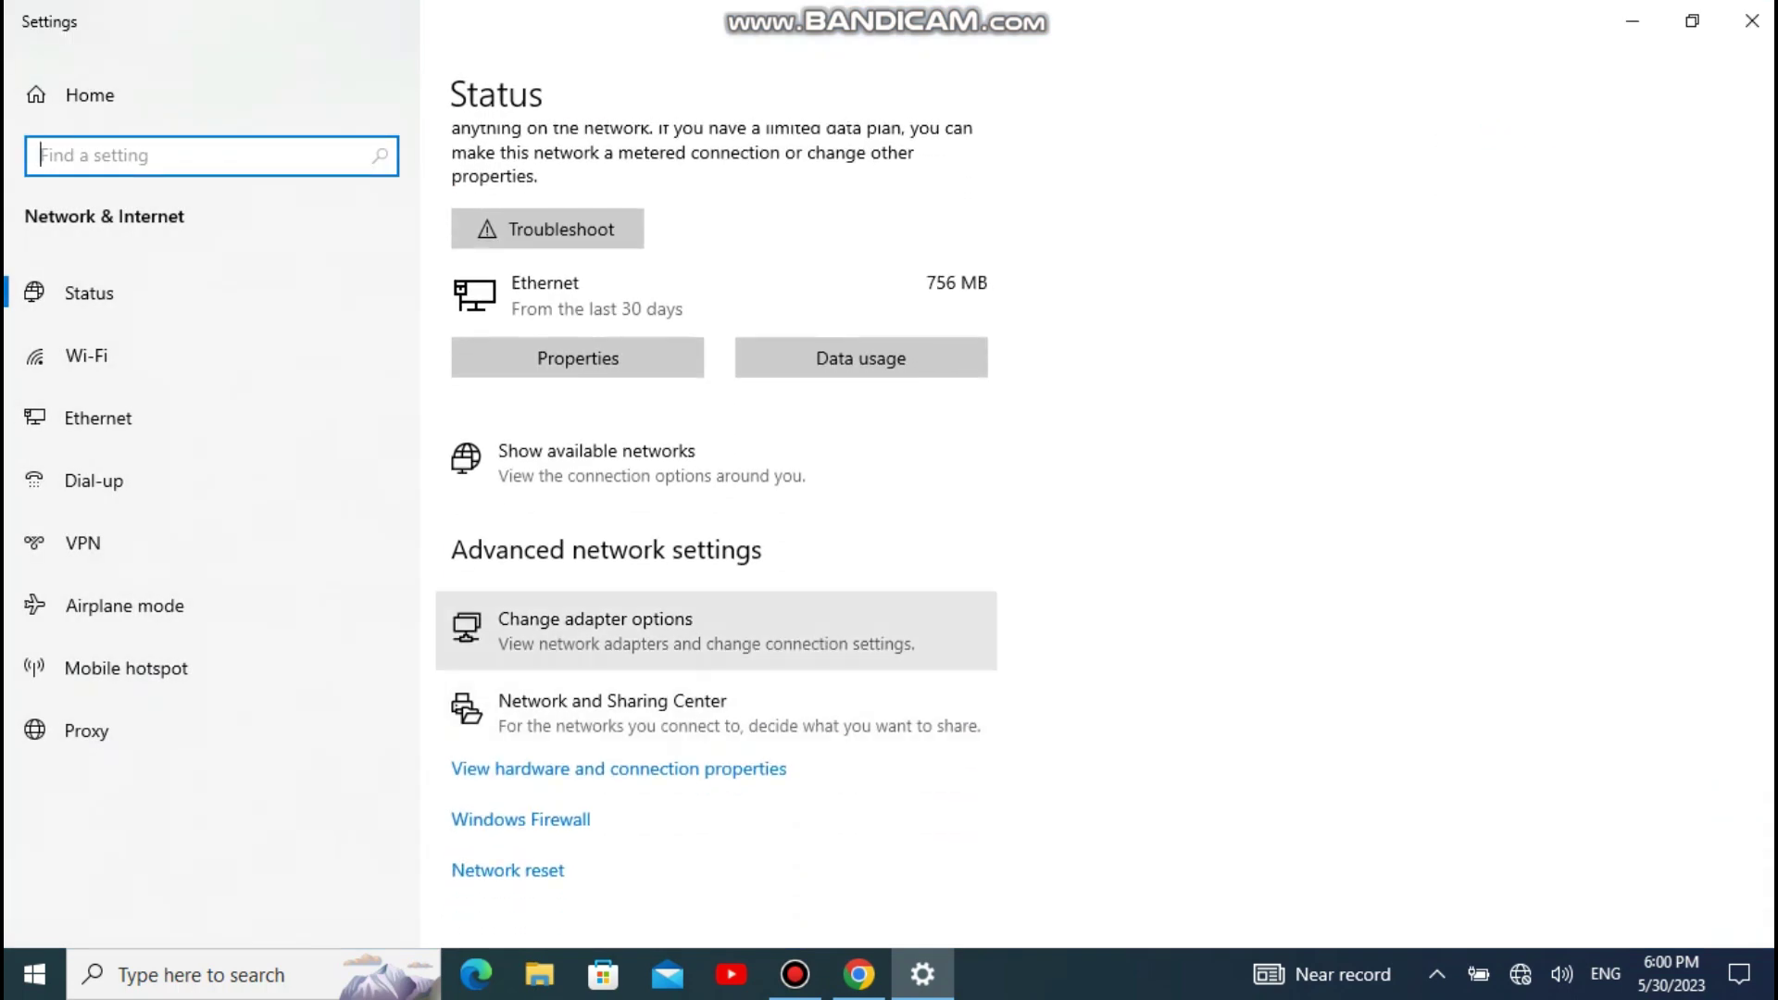
pyautogui.click(704, 631)
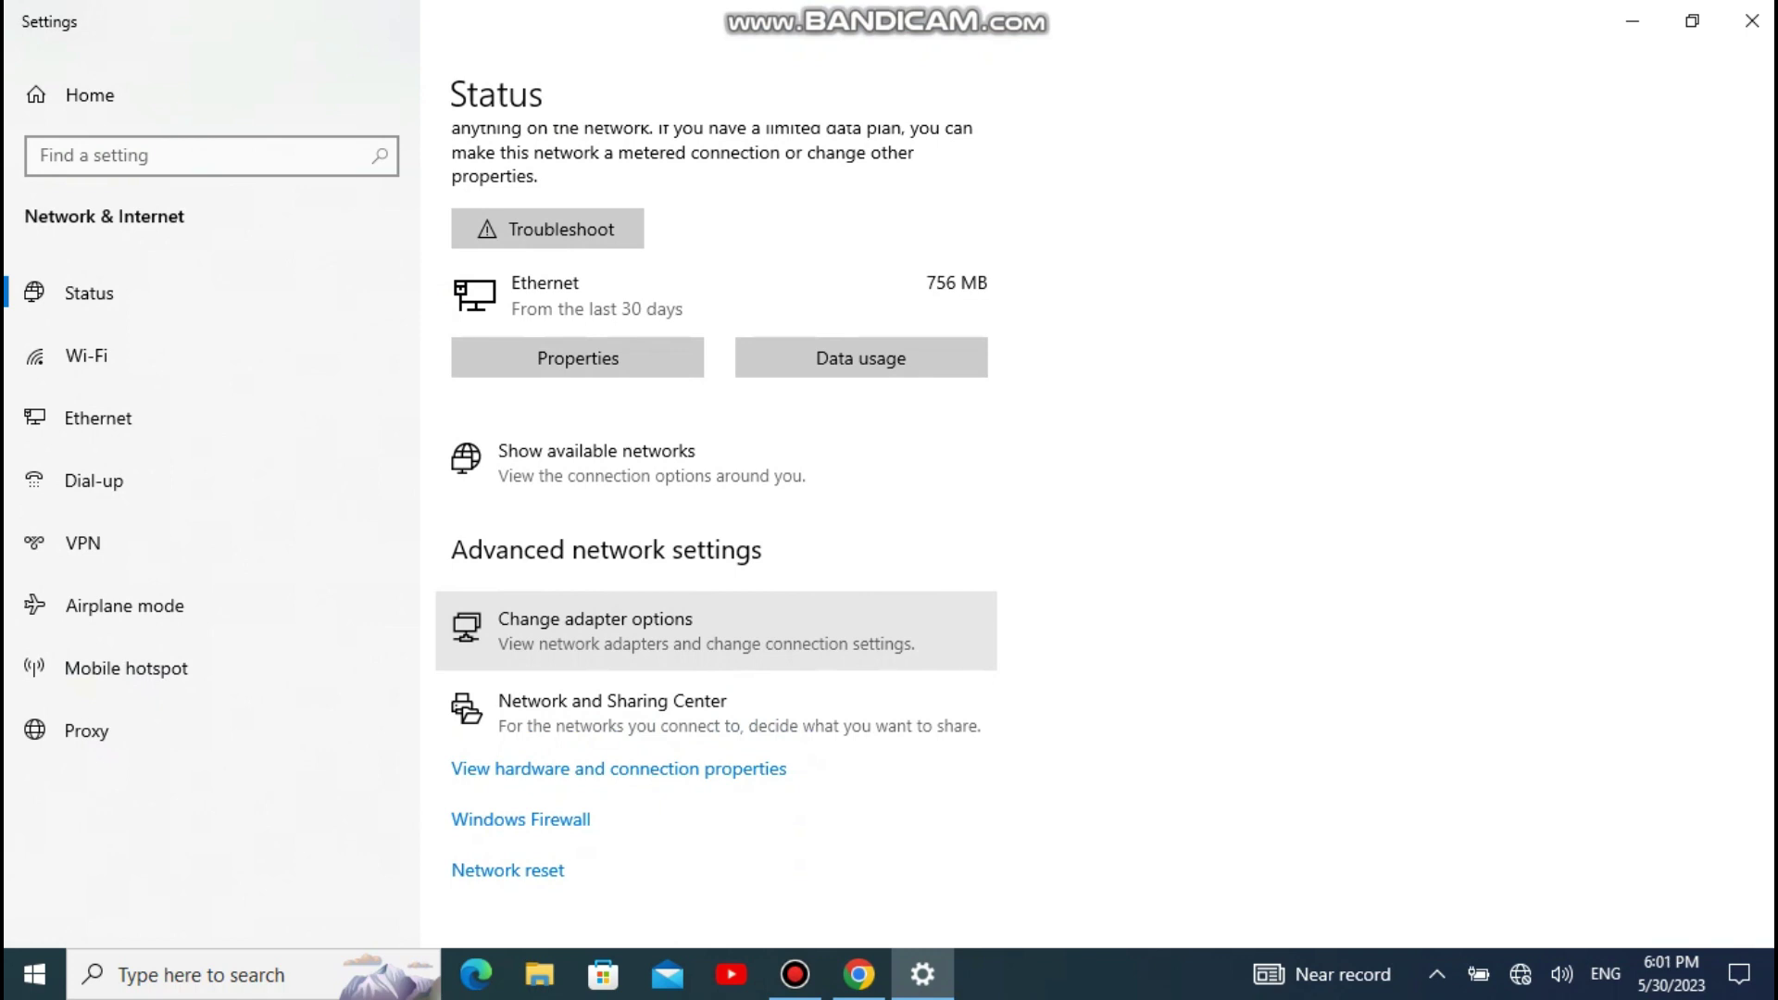
pyautogui.click(648, 631)
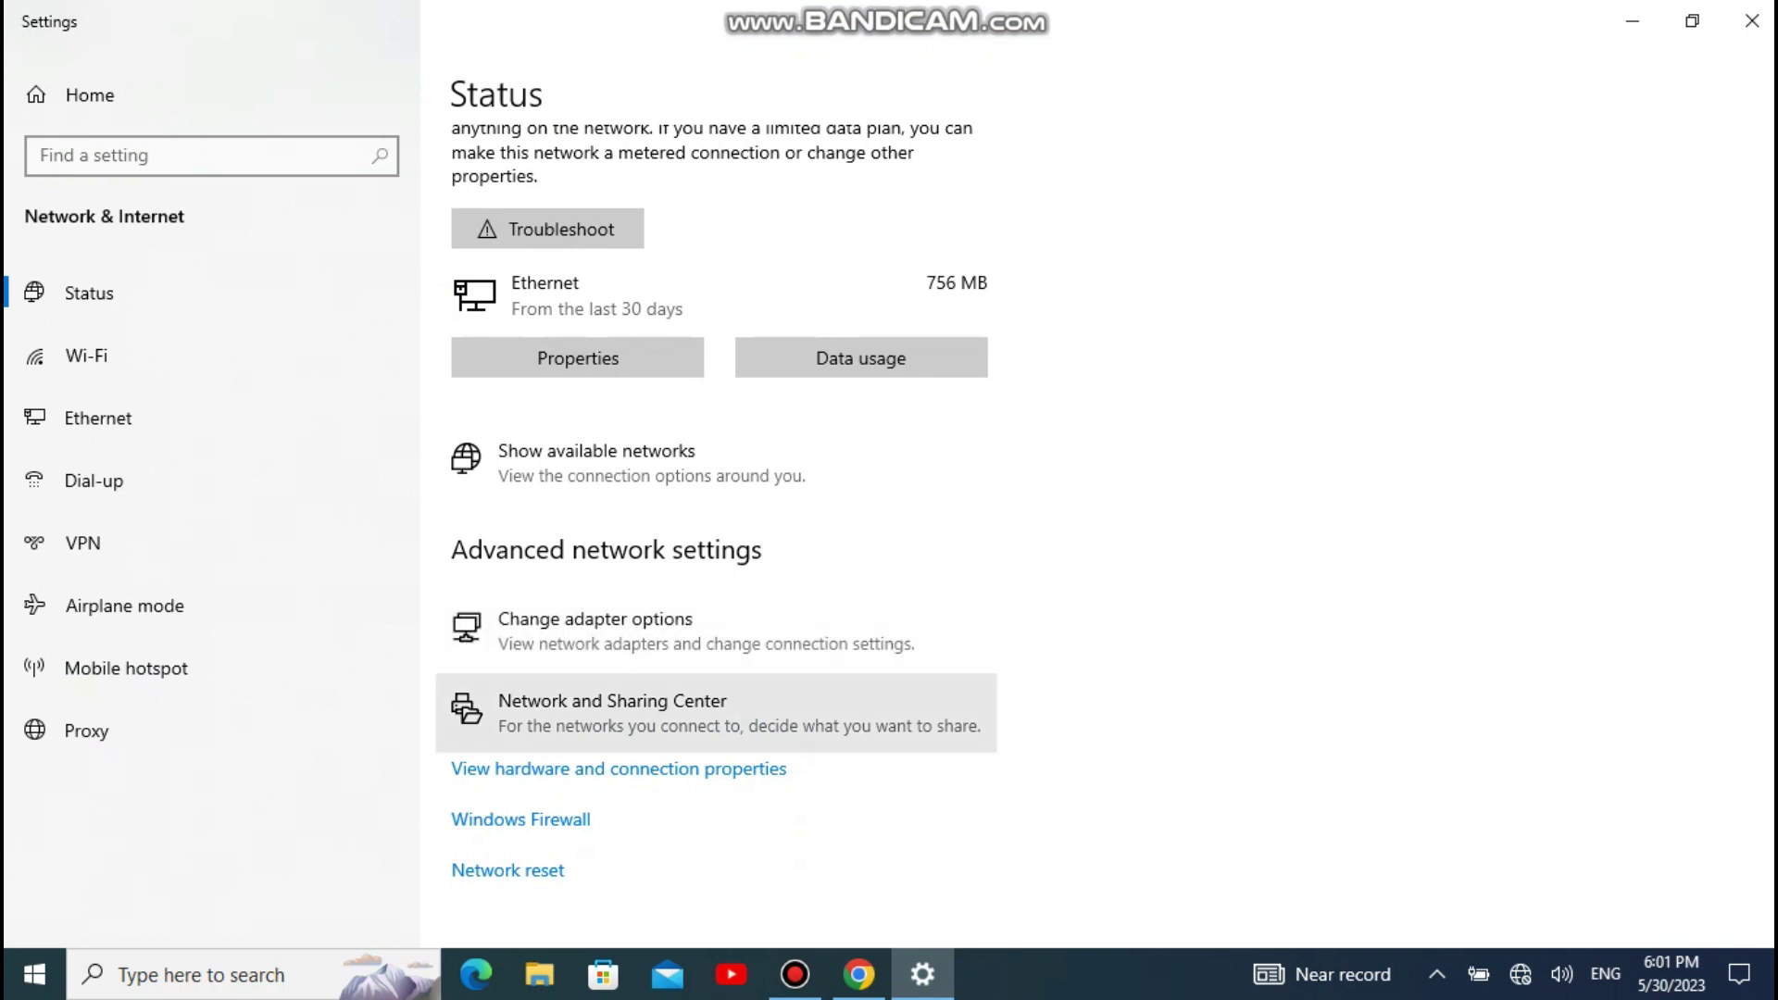
pyautogui.hotkey('alt', 'Tab')
pyautogui.hotkey('alt', 'Tab')
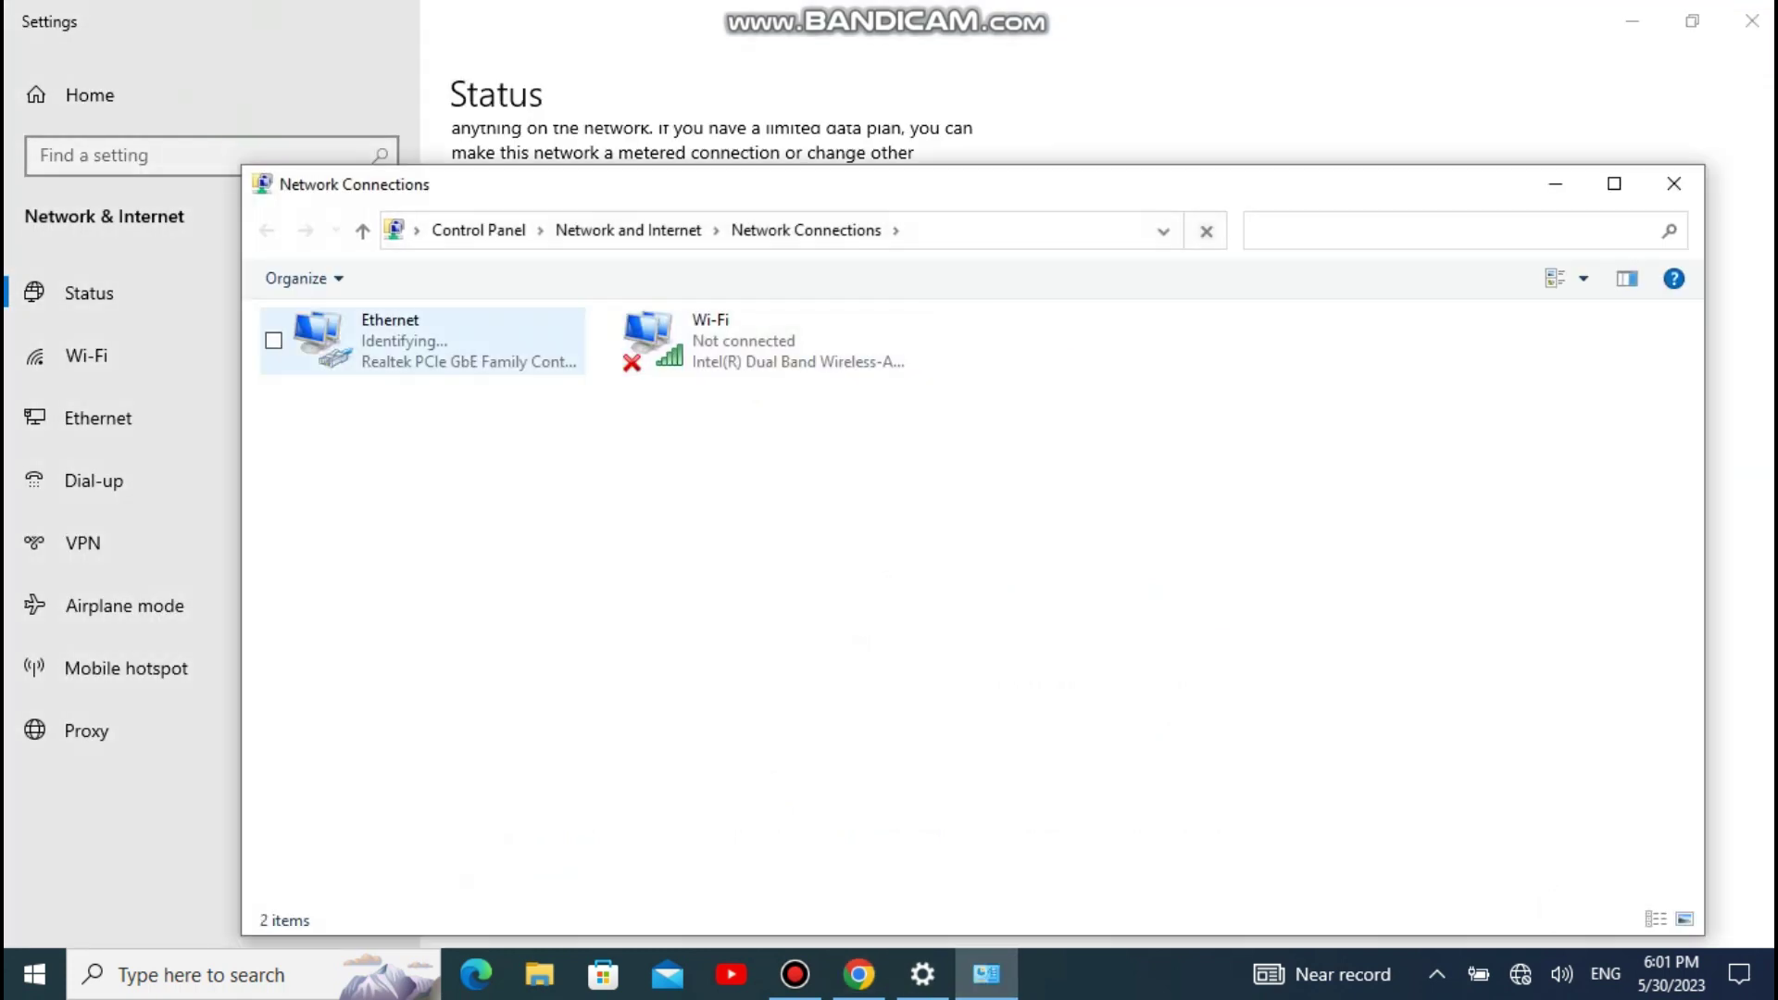
# Step: Give Ethernet static IPv4 192.168.0.10 with mask 255.255.255.0, then close the network windows
pyautogui.doubleClick(408, 341)
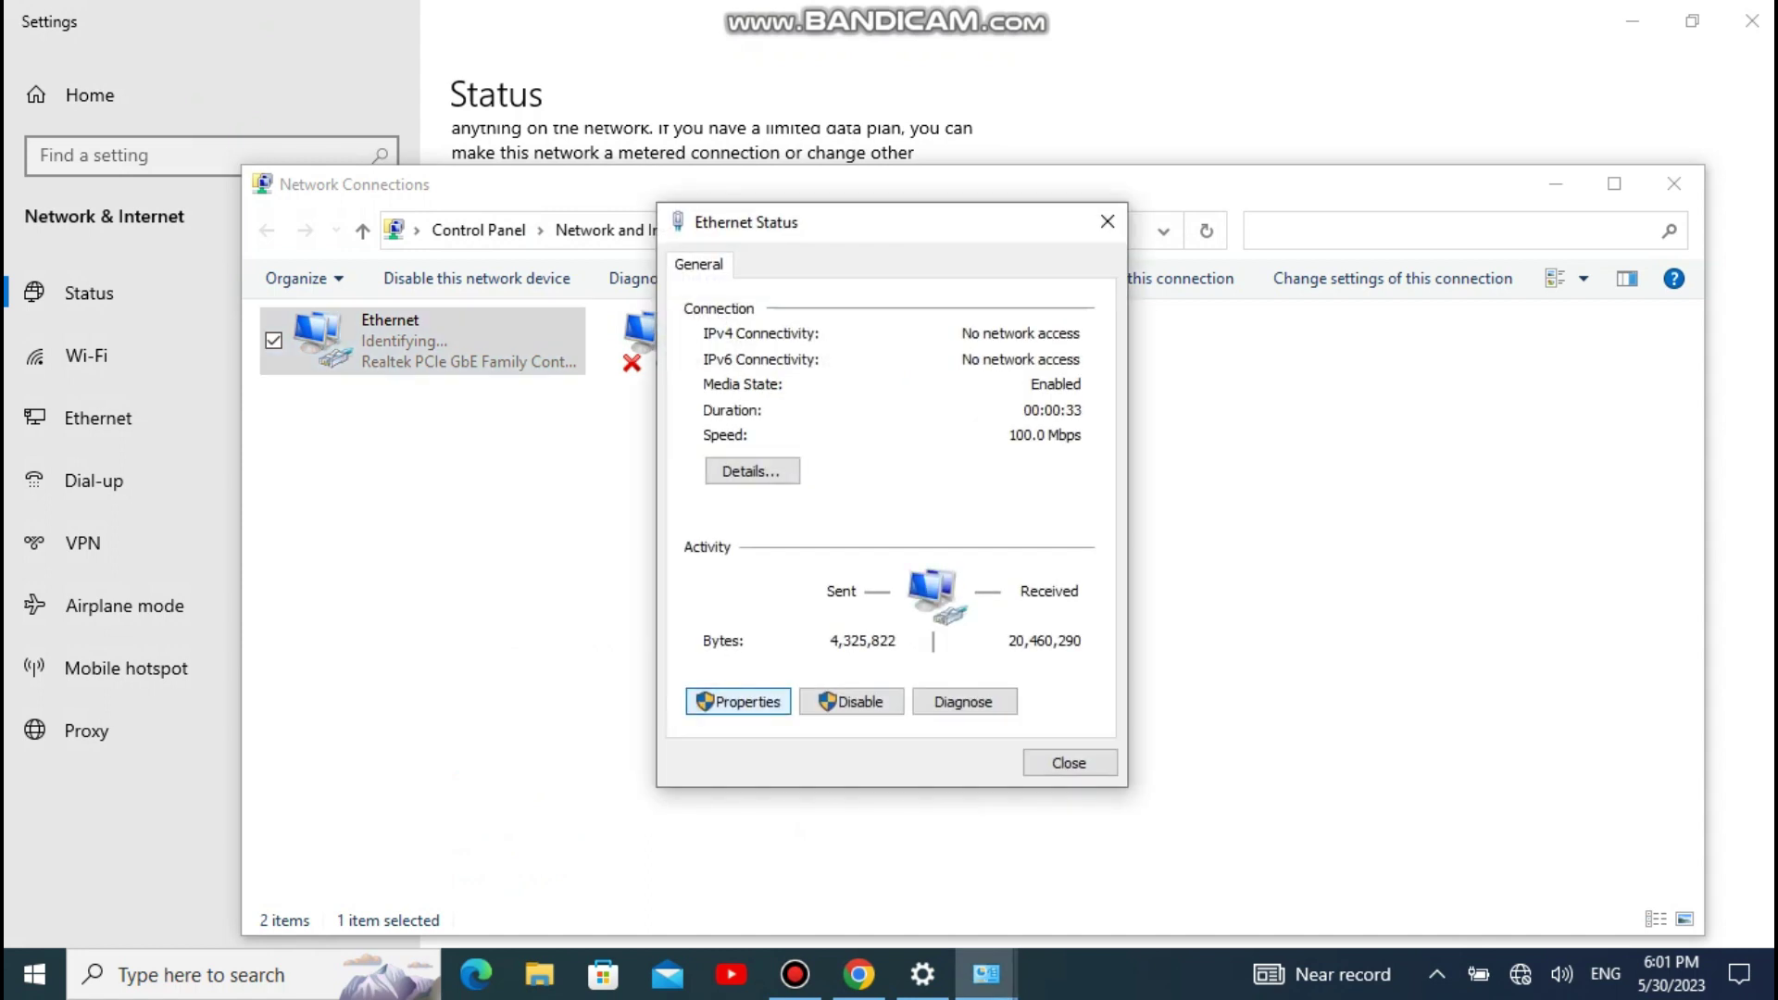
pyautogui.click(739, 702)
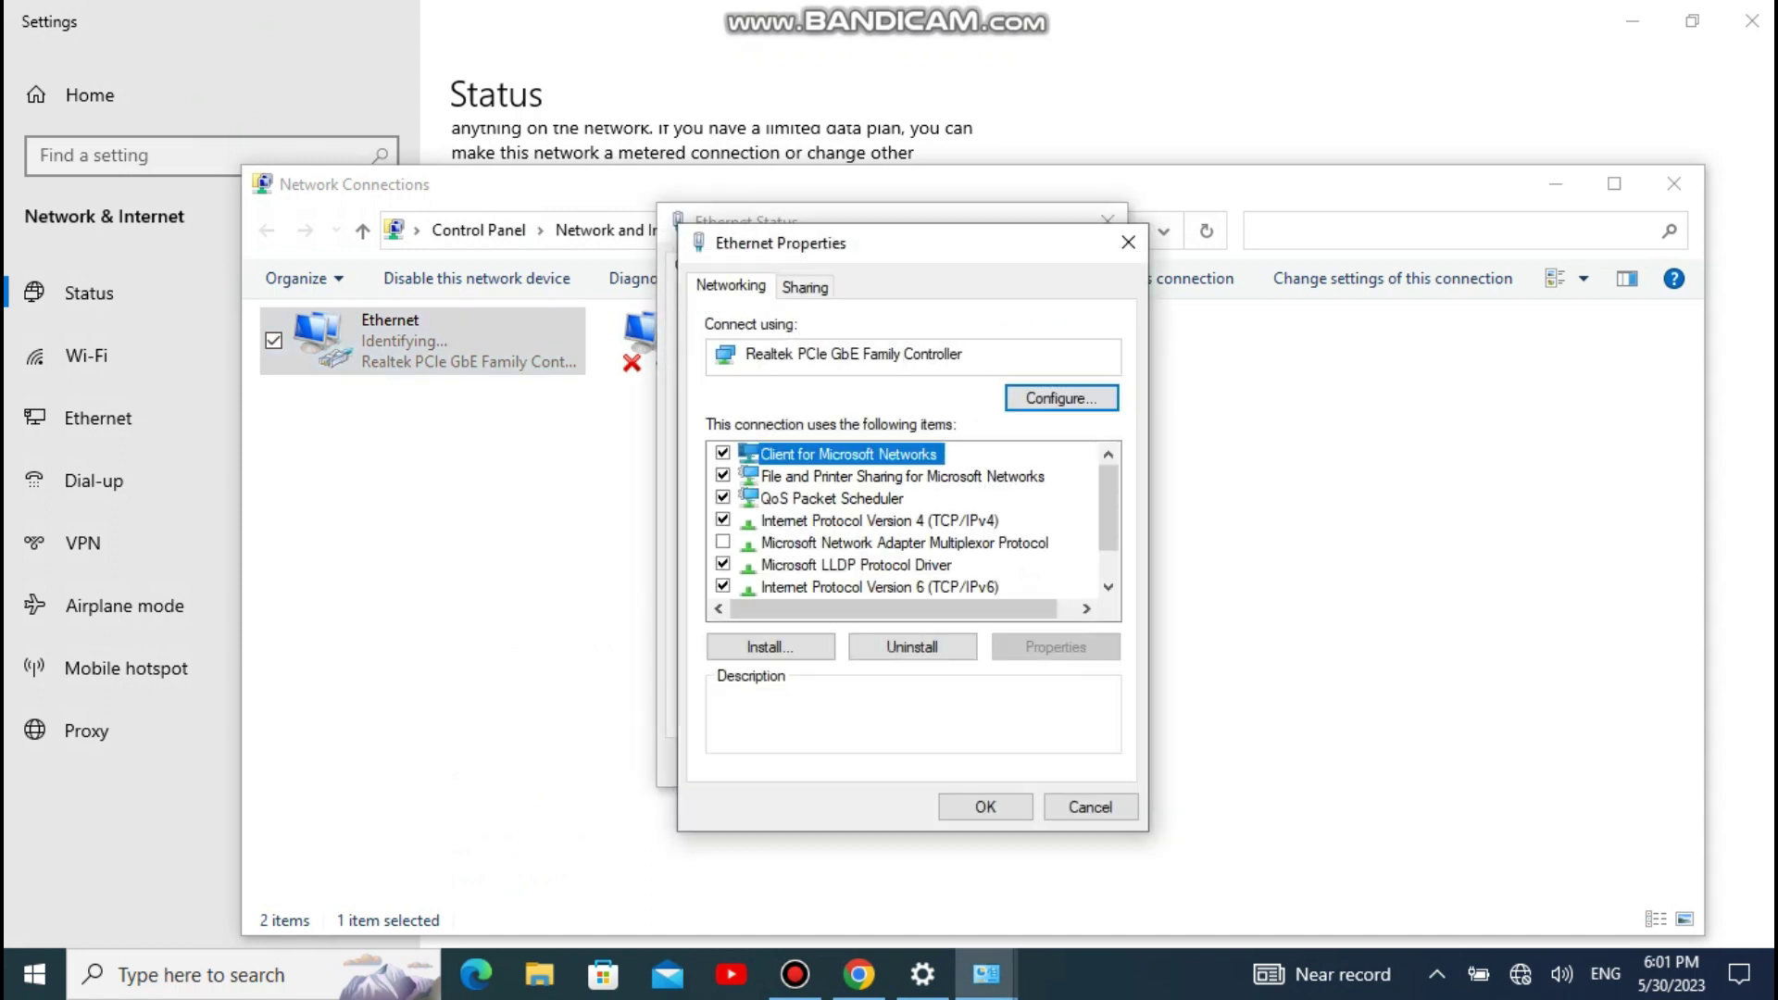
pyautogui.doubleClick(880, 520)
pyautogui.click(769, 530)
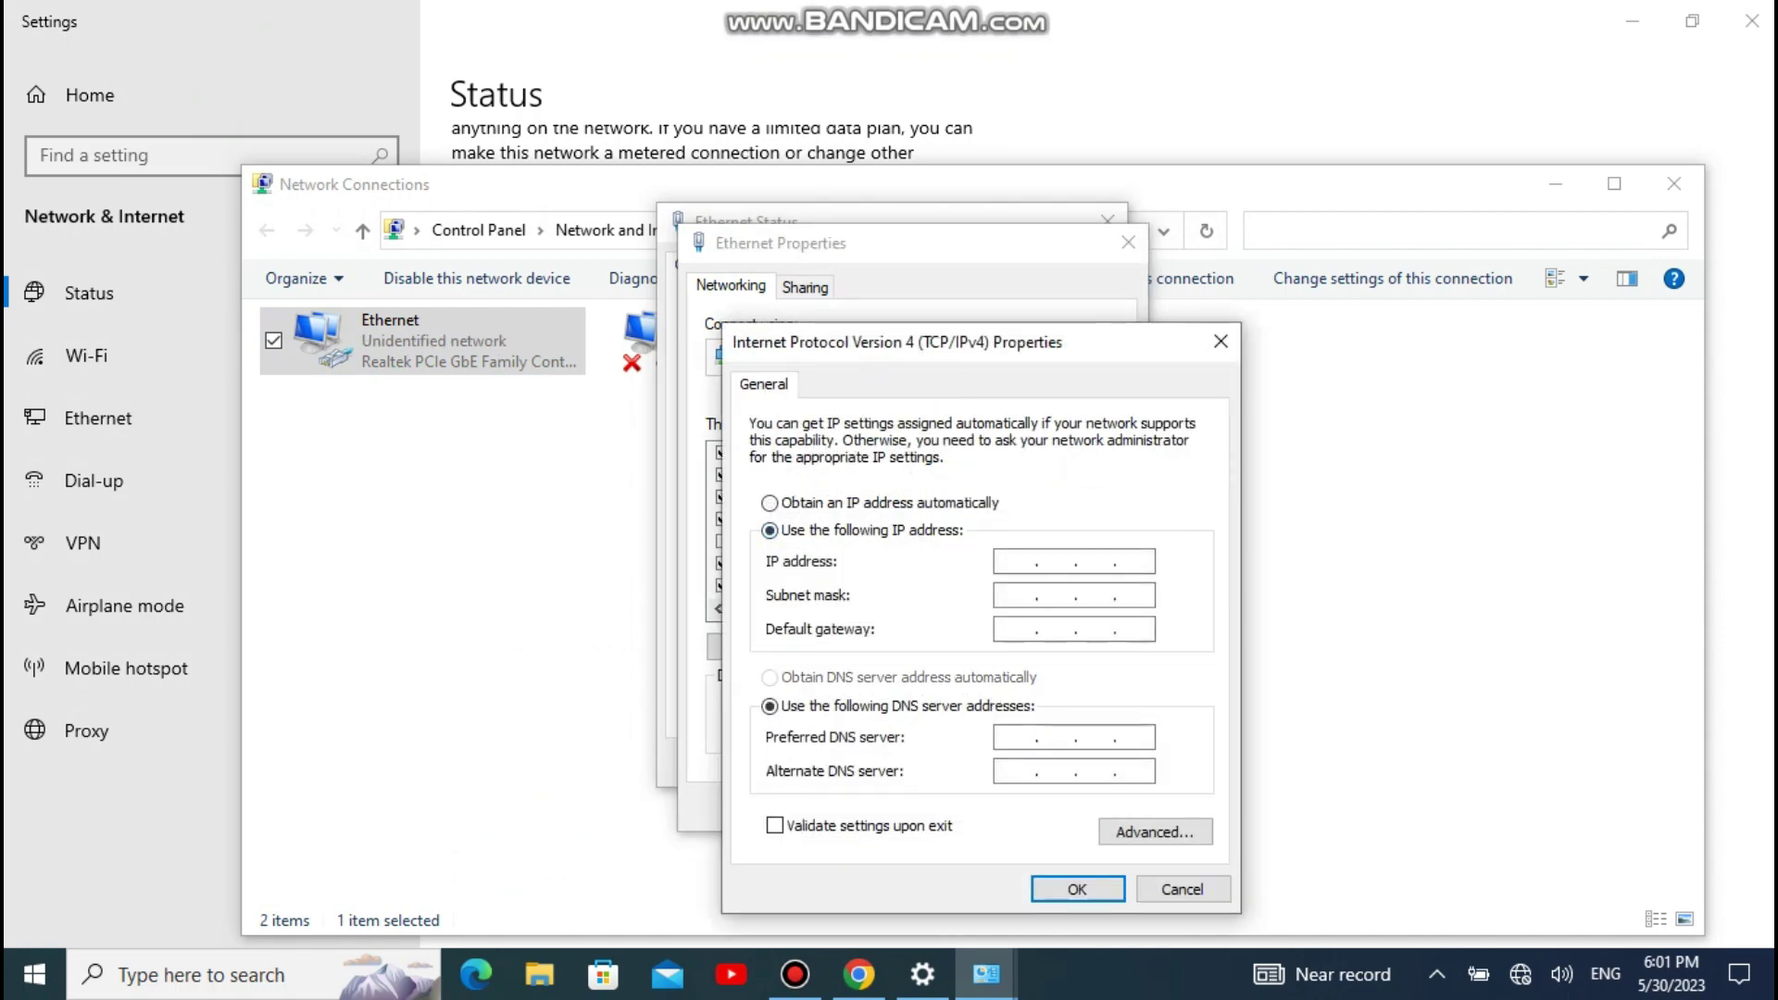
pyautogui.write('192 . 168 . 0 . 10')
pyautogui.press('Tab')
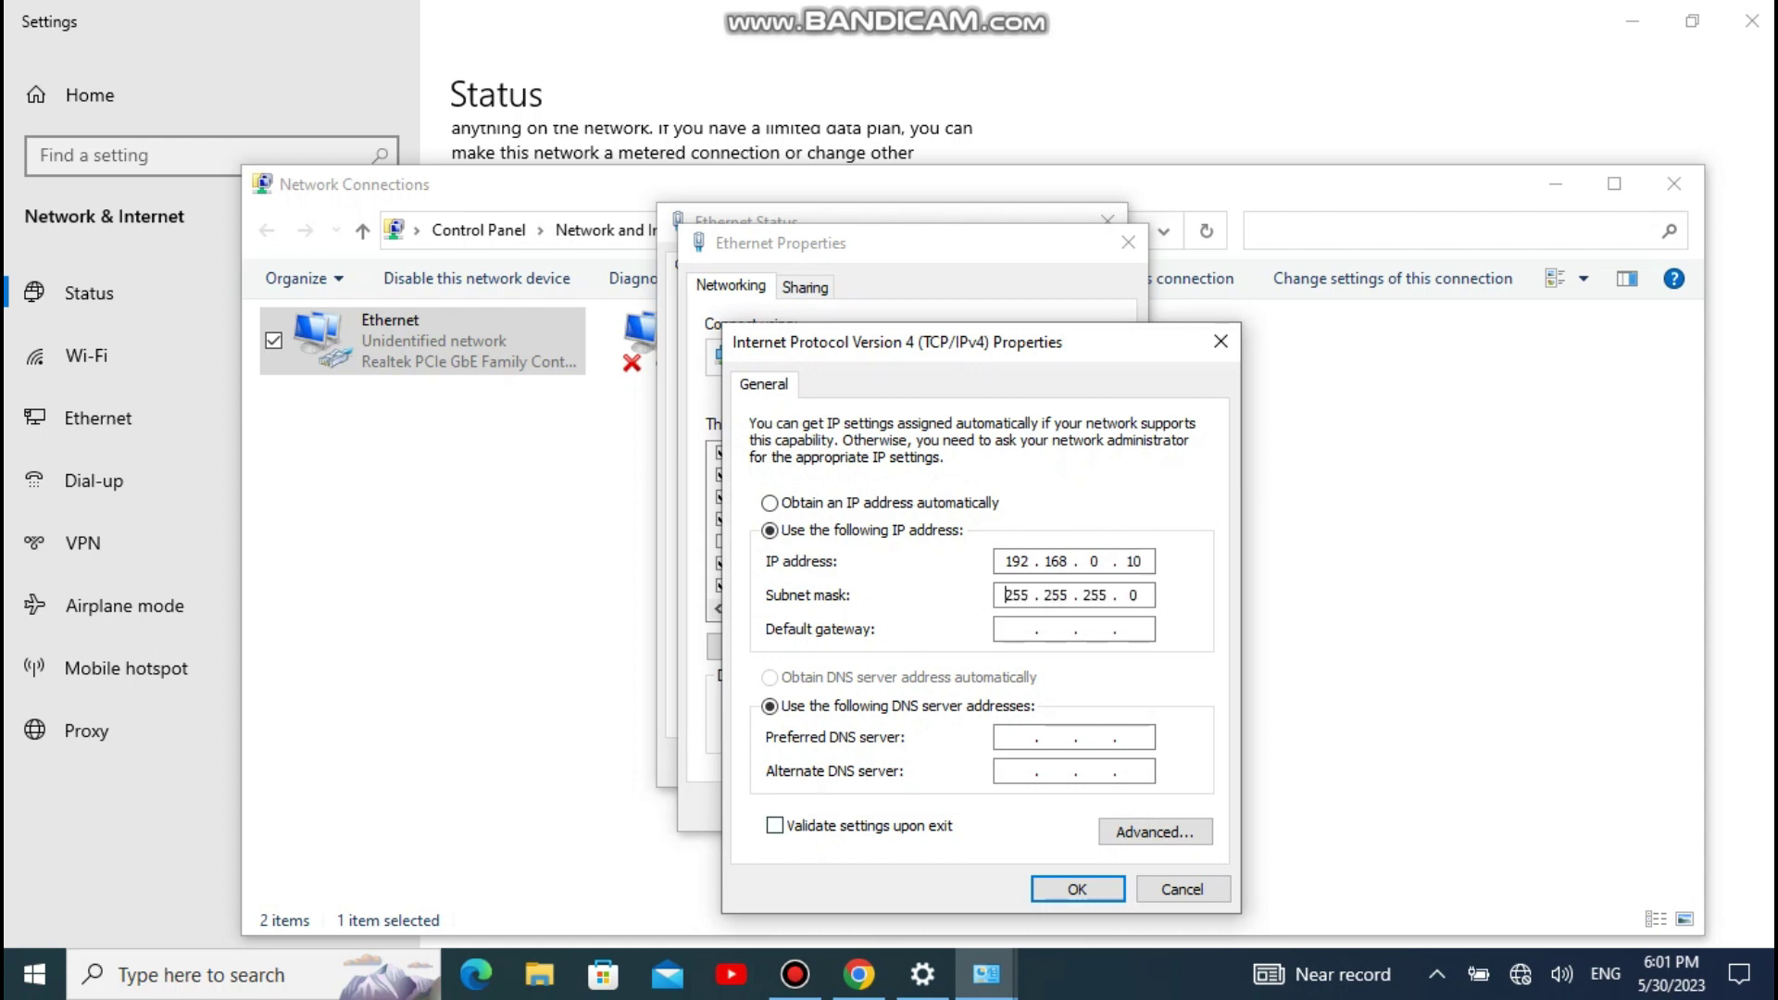
pyautogui.press('Return')
pyautogui.press('Return')
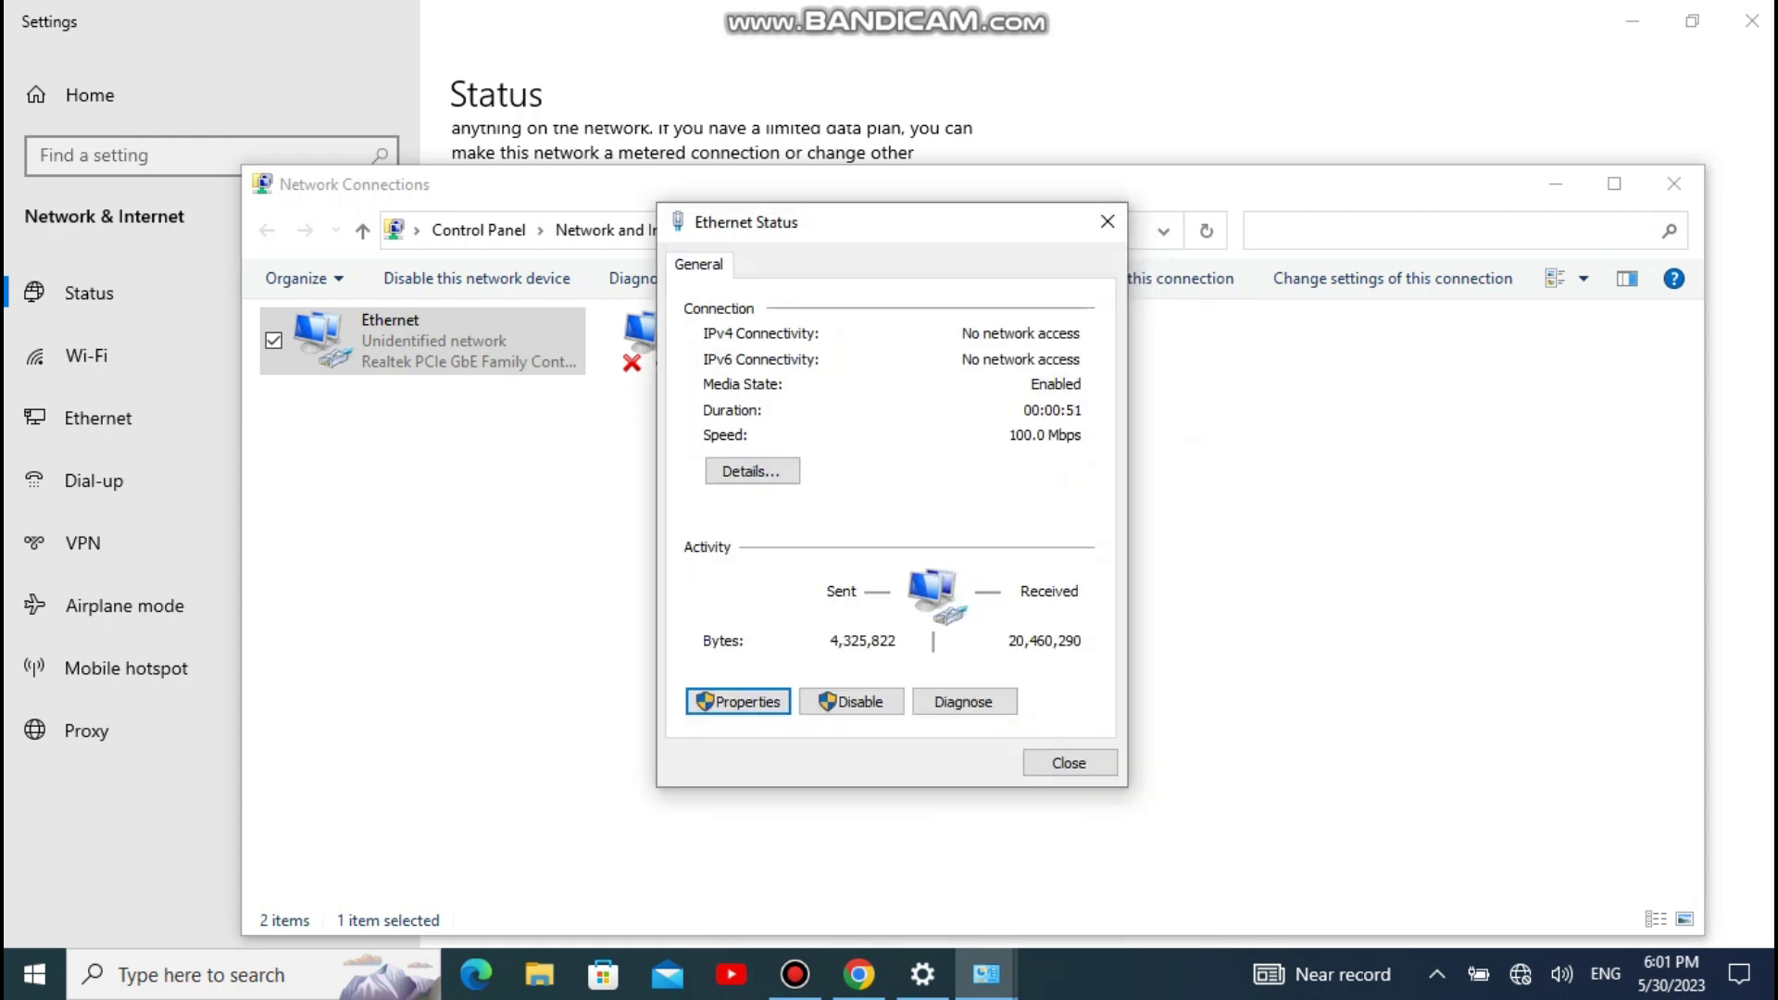
pyautogui.press('Escape')
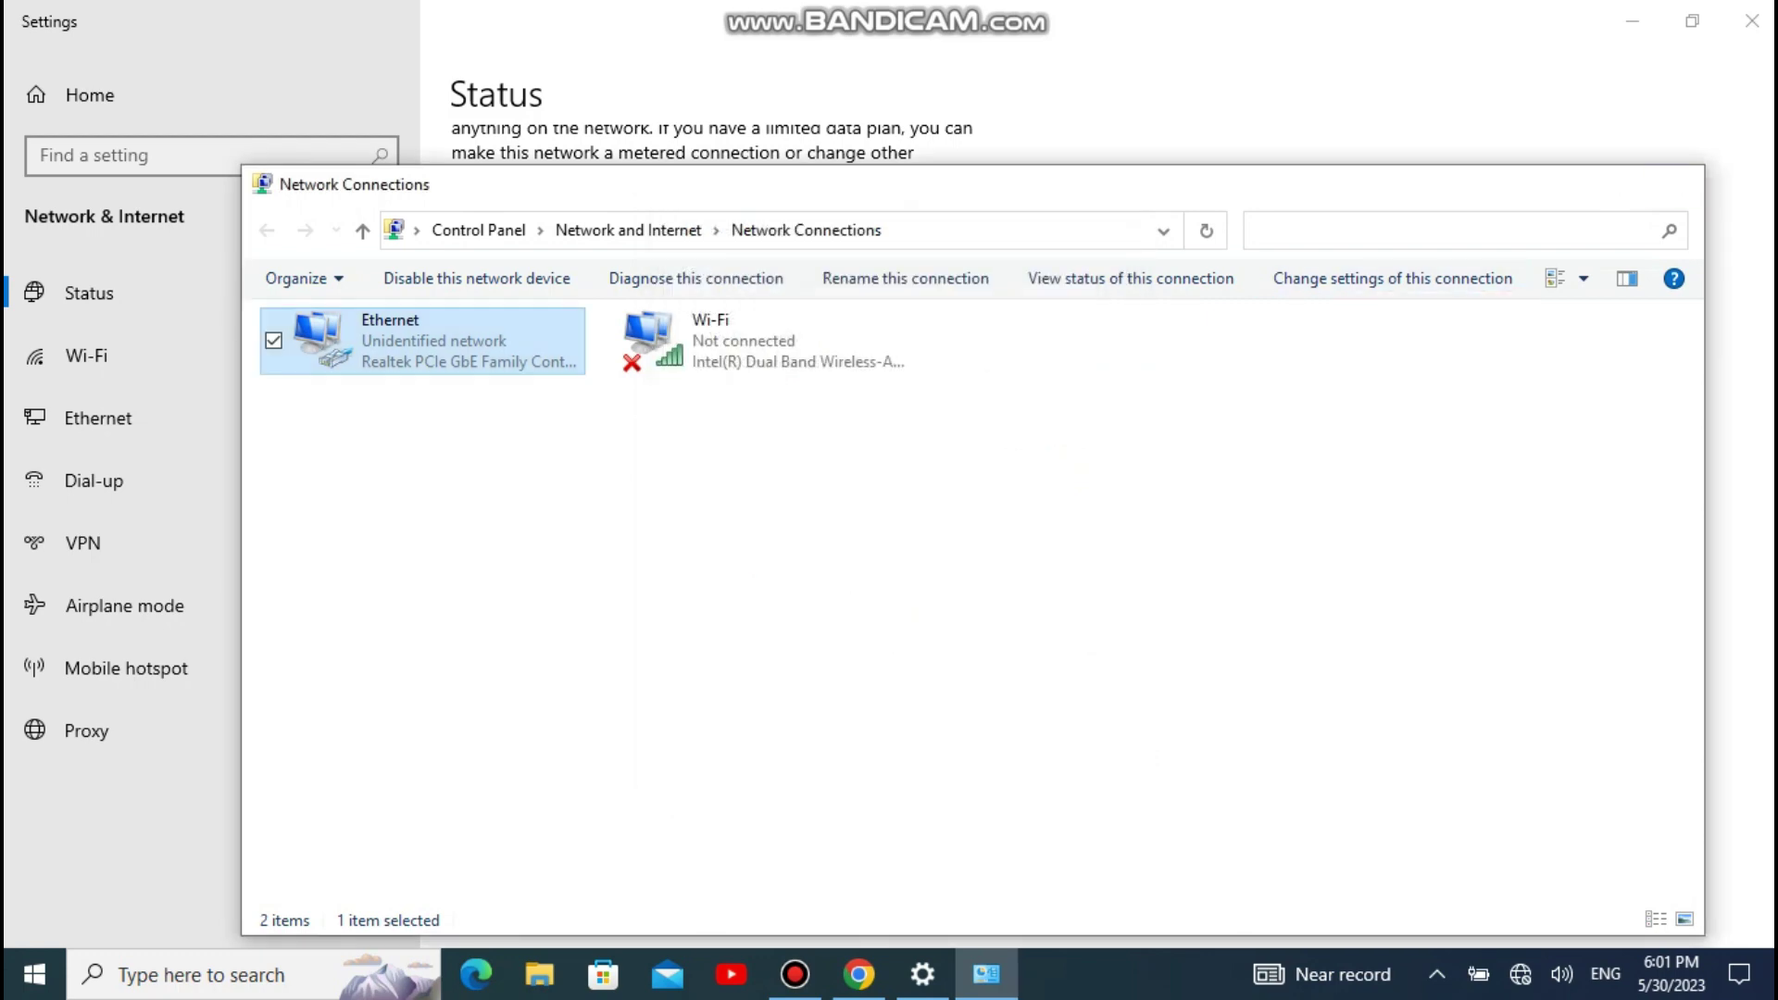
pyautogui.hotkey('alt', 'F4')
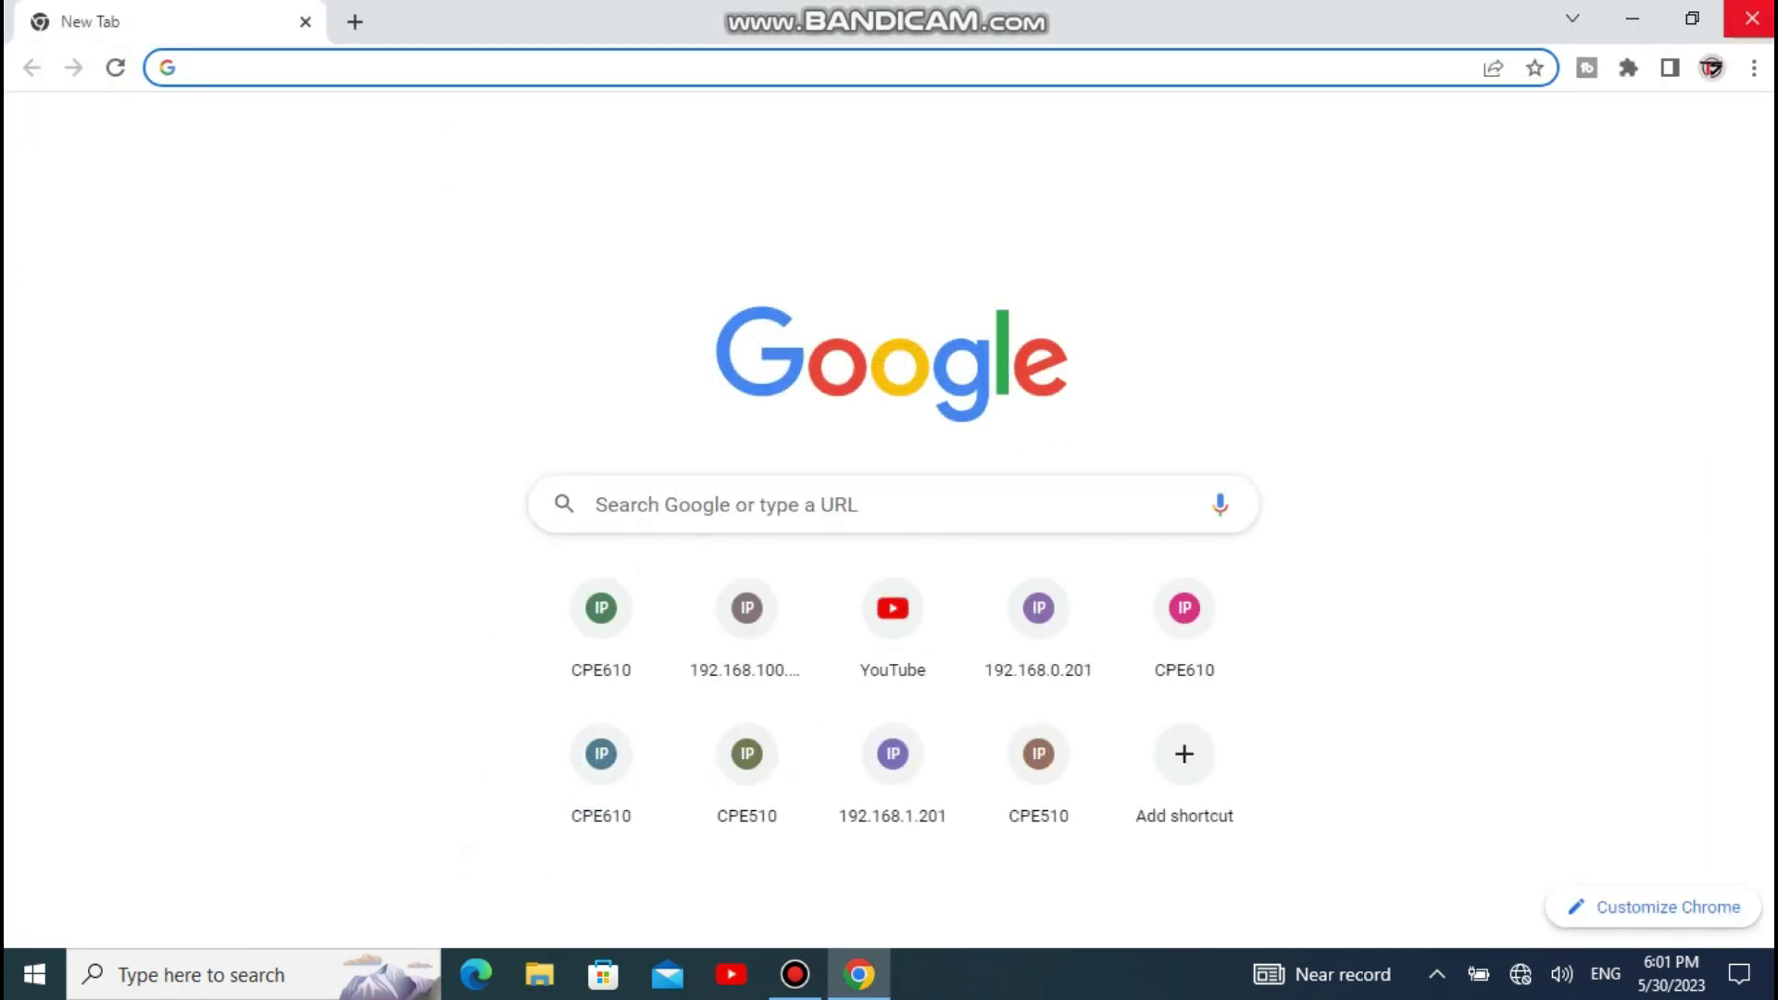
# Step: Load 192.168.0.254 in Chrome's address bar
pyautogui.hotkey('ctrl', 'l')
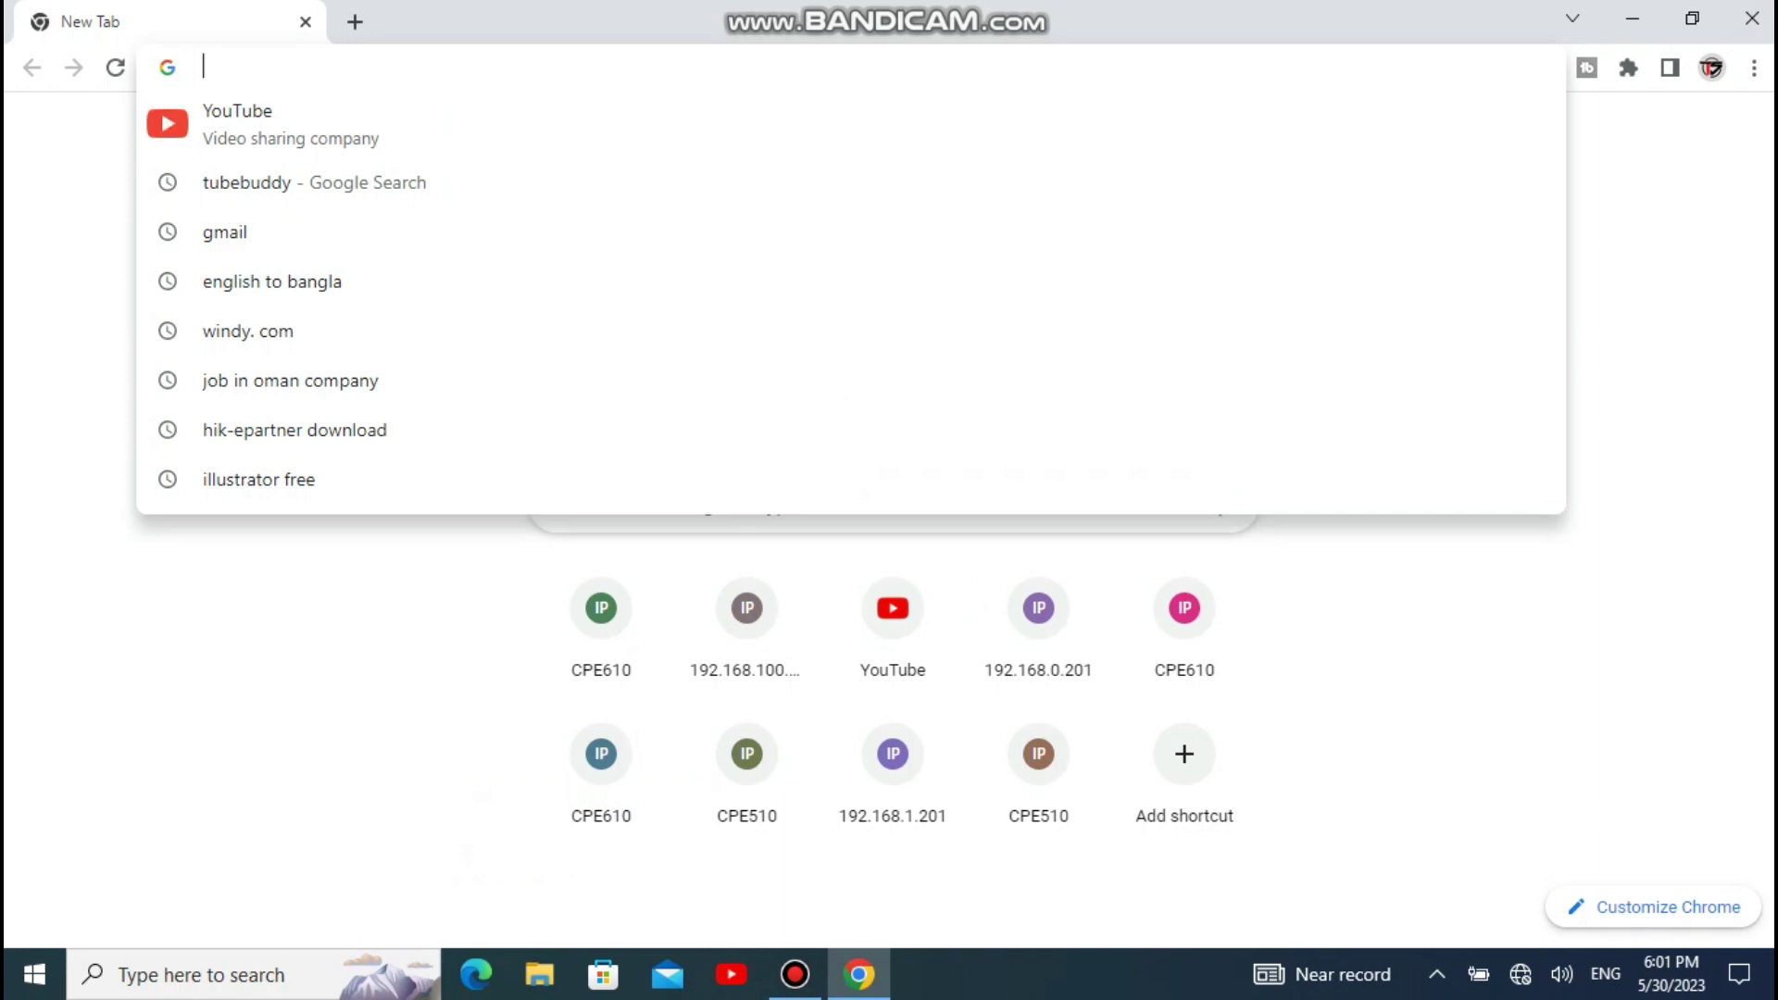
pyautogui.write('192.168.0.200')
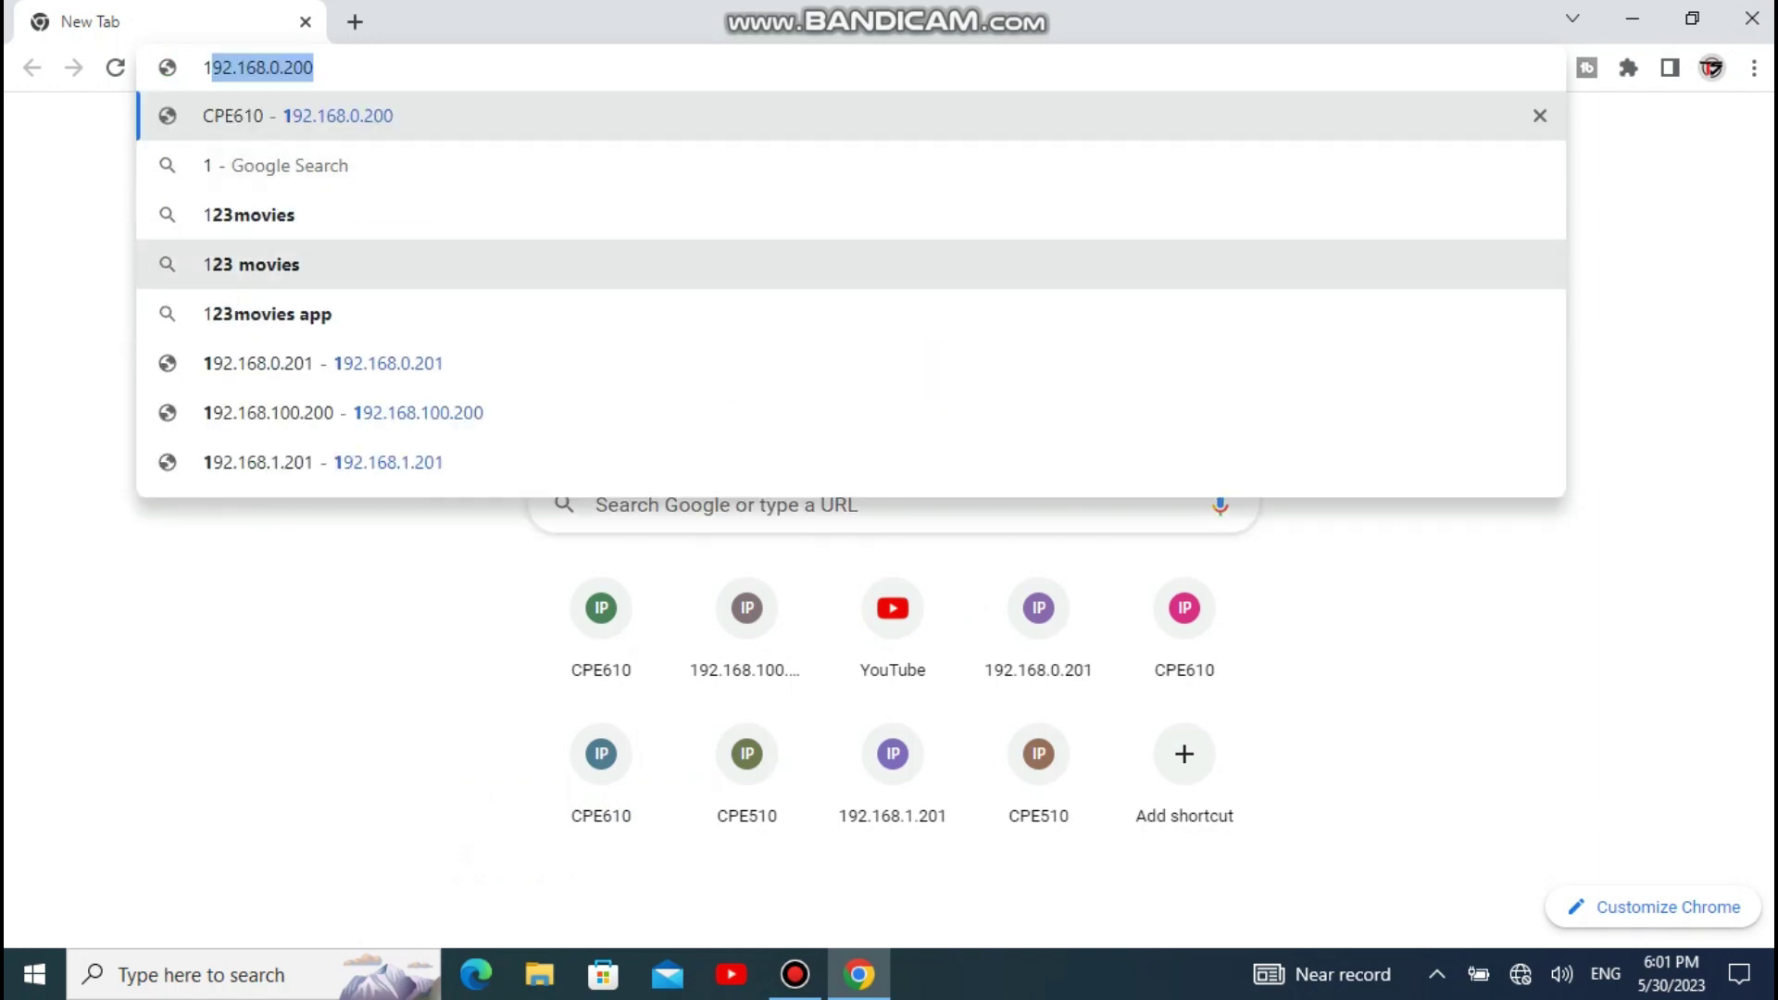
pyautogui.press('Right')
pyautogui.press('BackSpace')
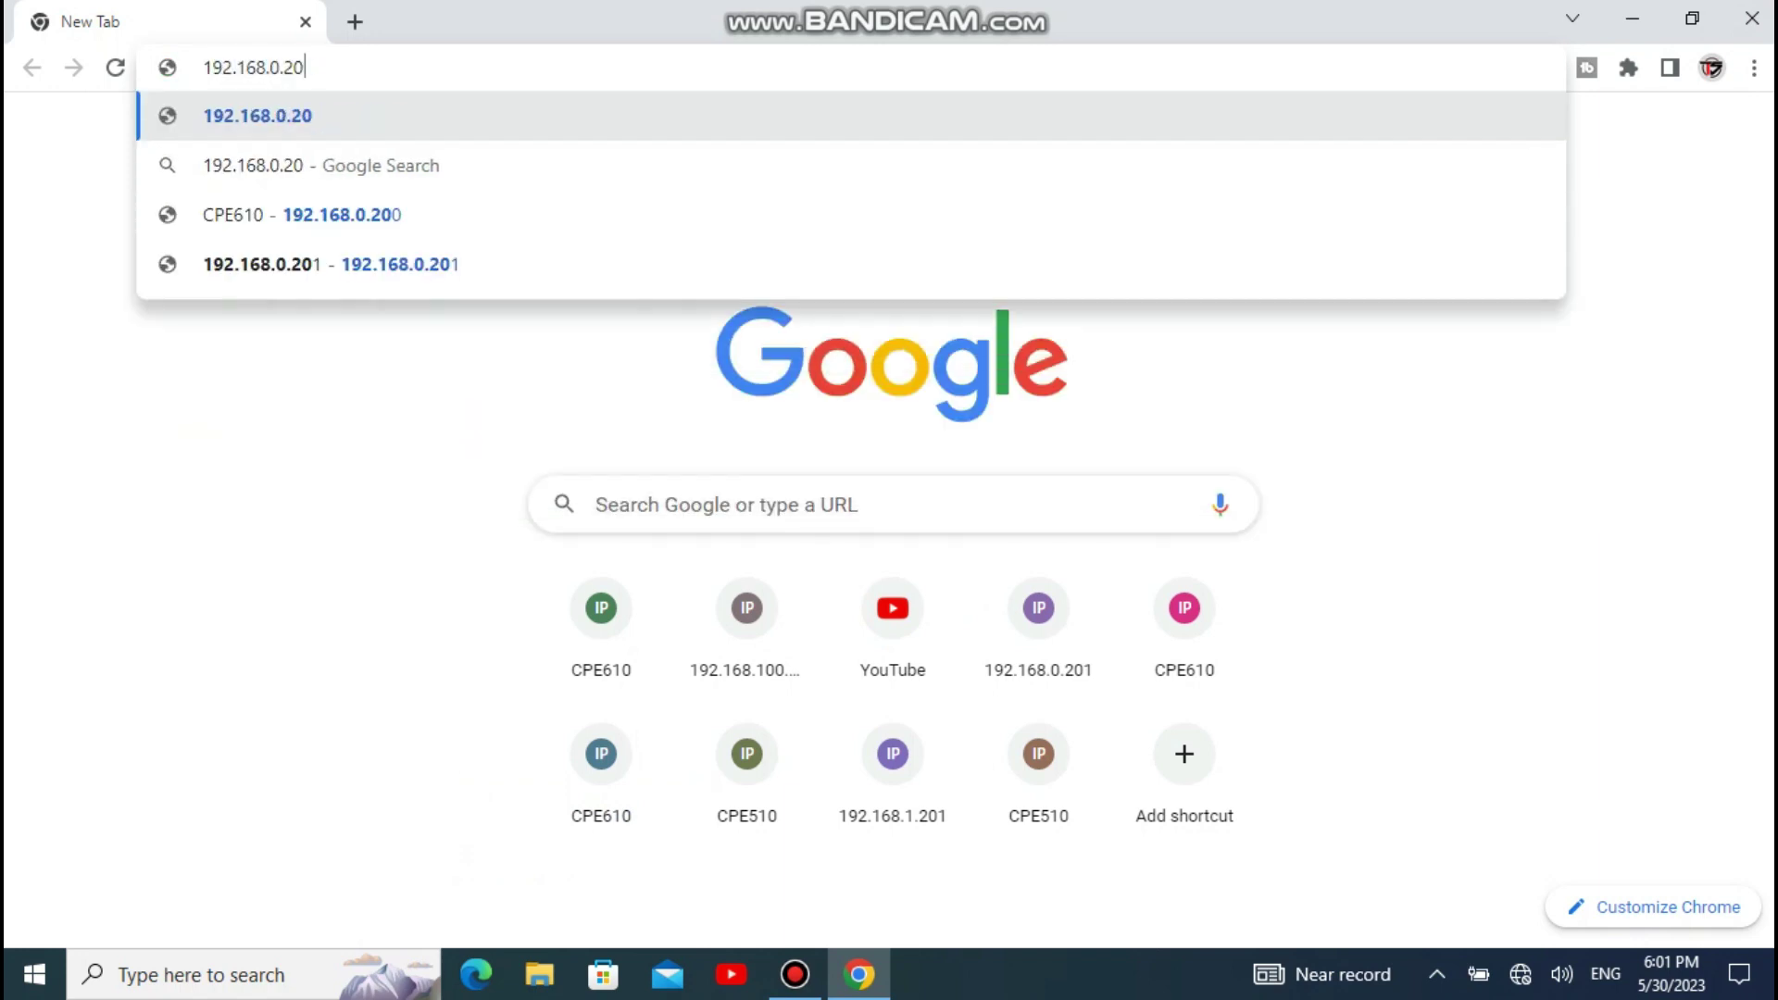
pyautogui.press('BackSpace')
pyautogui.write('54')
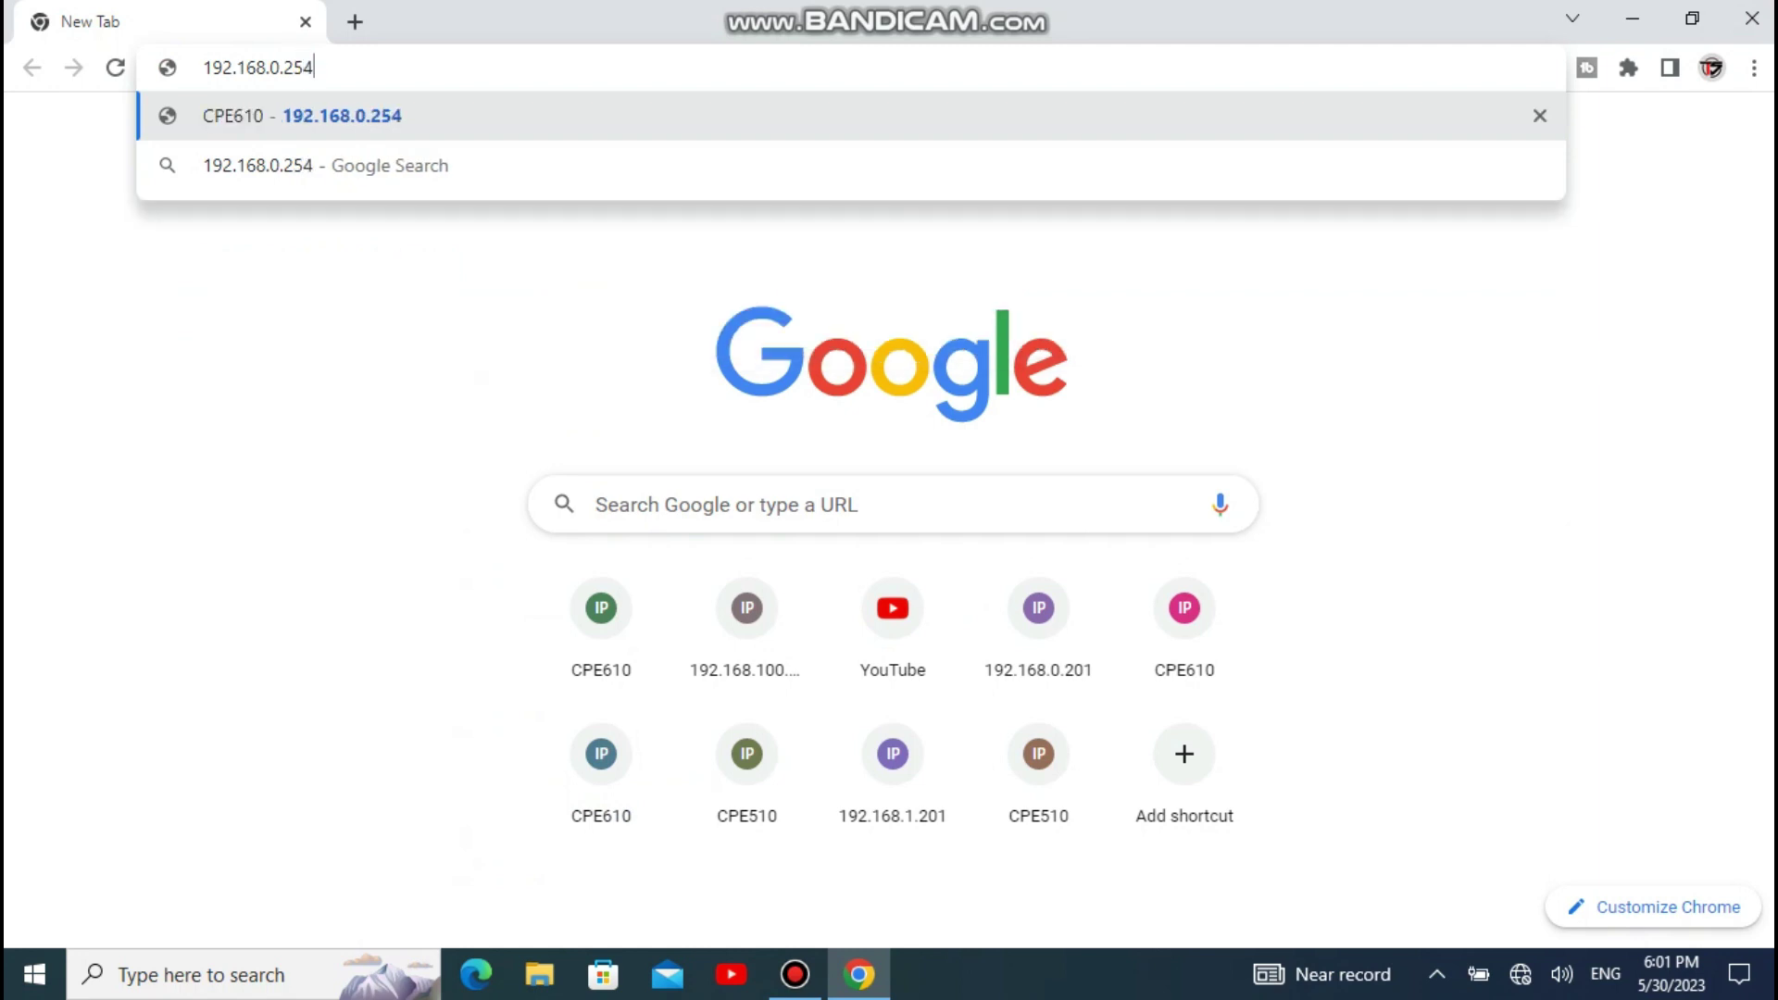
pyautogui.press('Return')
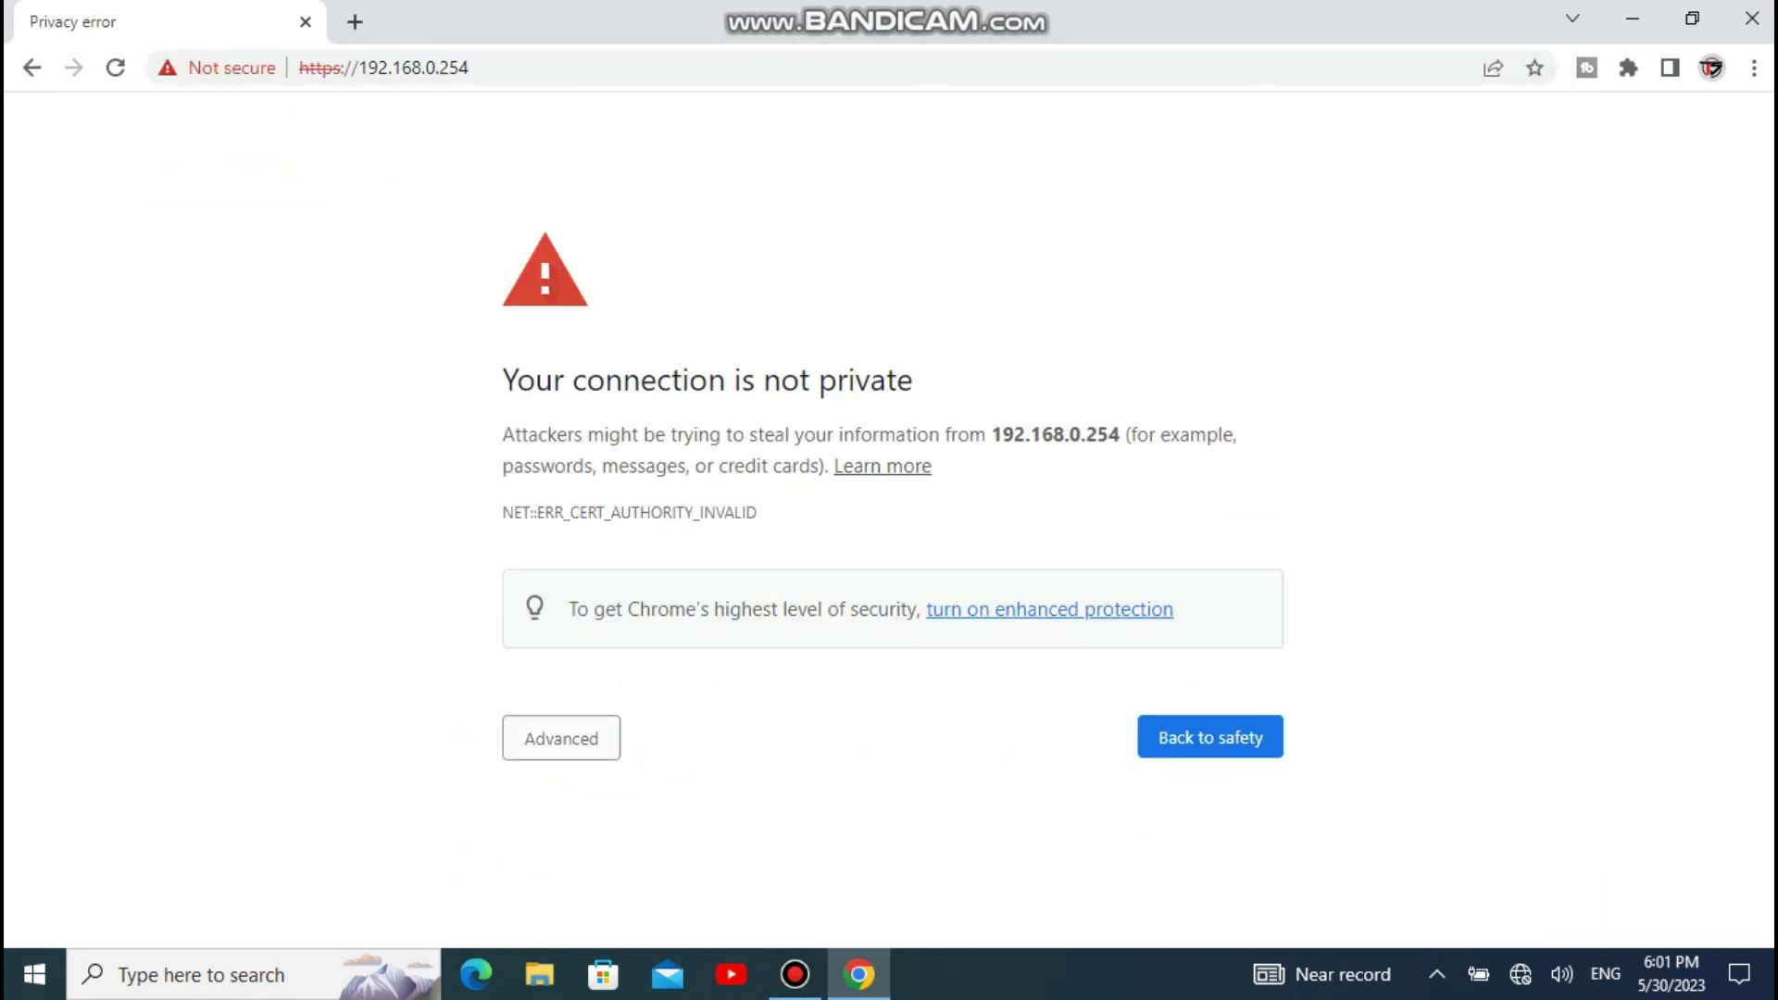
# Step: Bypass the certificate privacy warning and proceed to 192.168.0.254
pyautogui.click(561, 738)
pyautogui.scroll(-1, 889, 519)
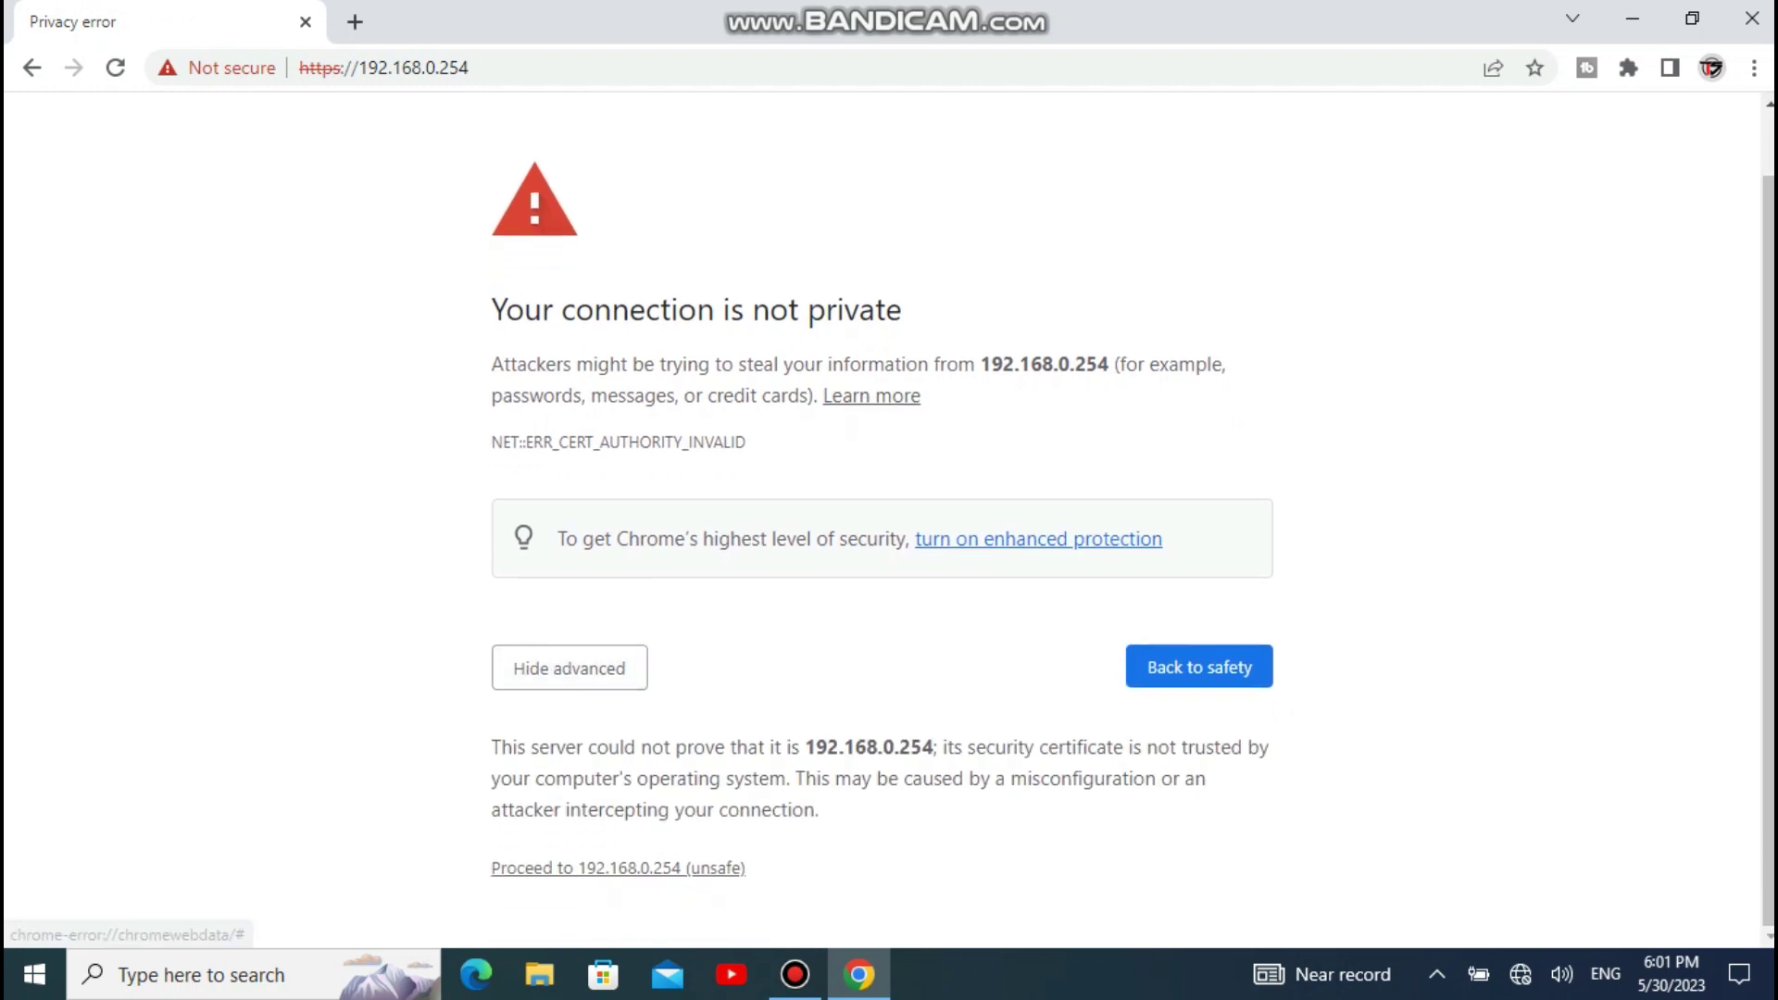
pyautogui.click(618, 868)
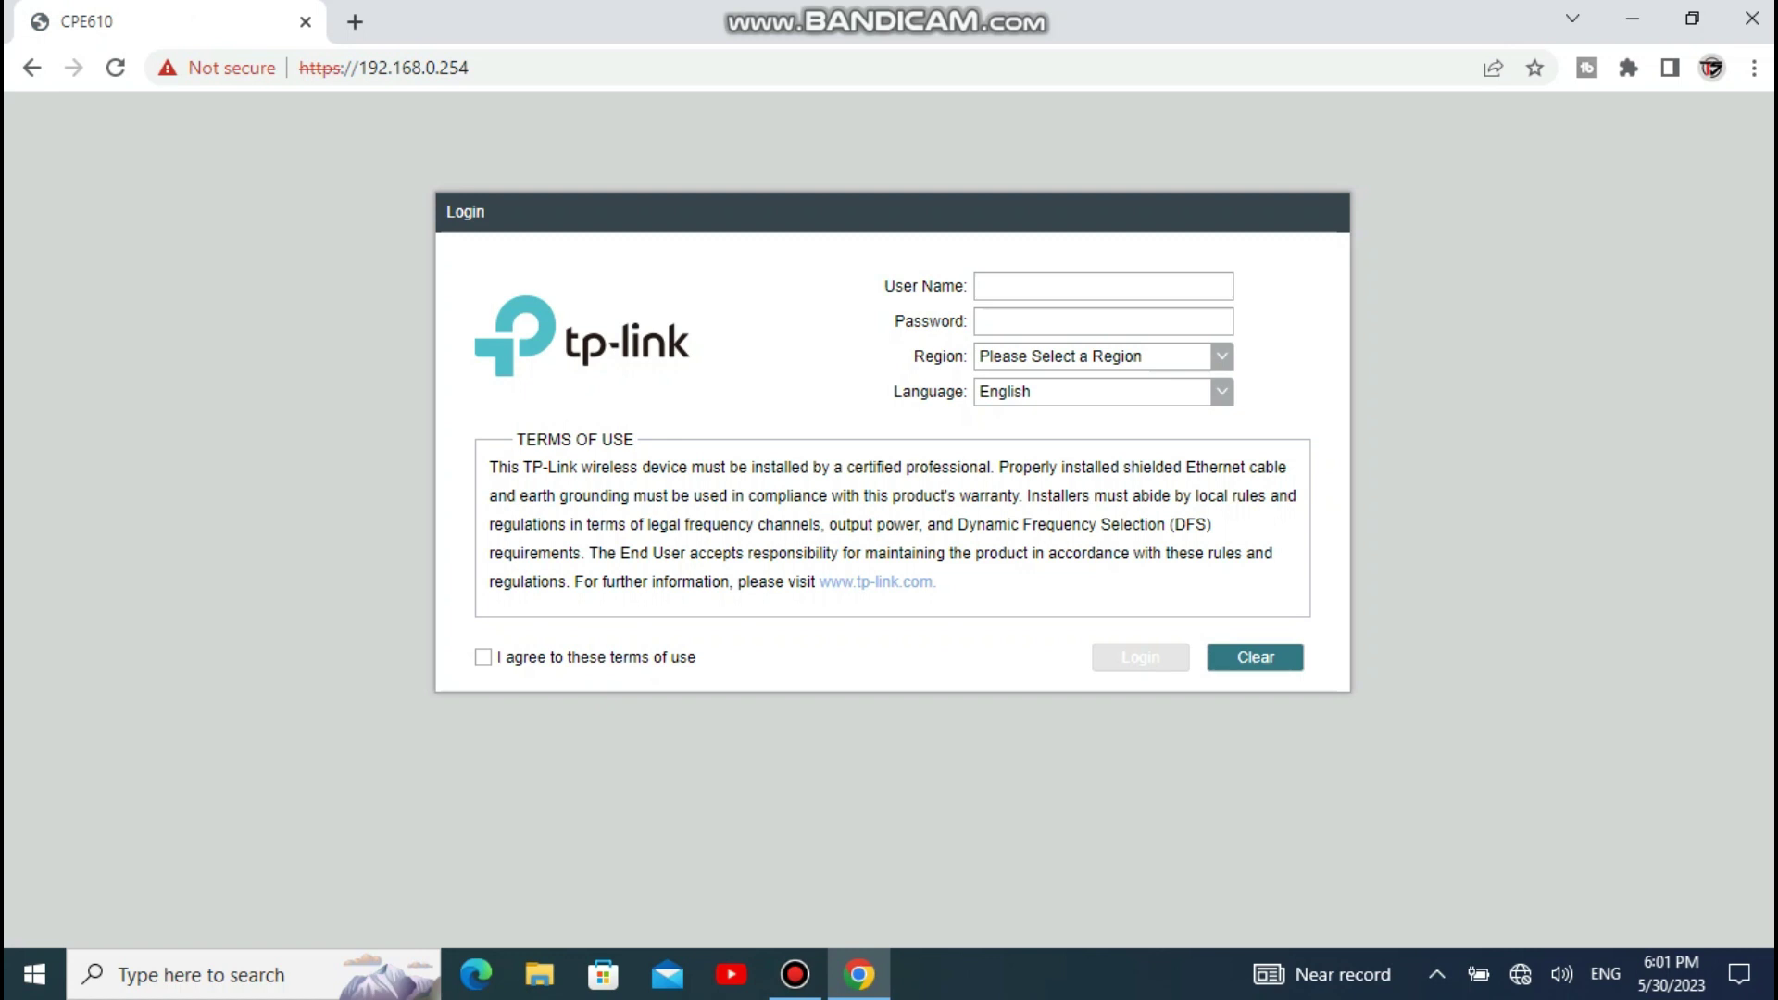
# Step: Log in with the user name and password, region Oman, and the terms of use accepted
pyautogui.click(1221, 356)
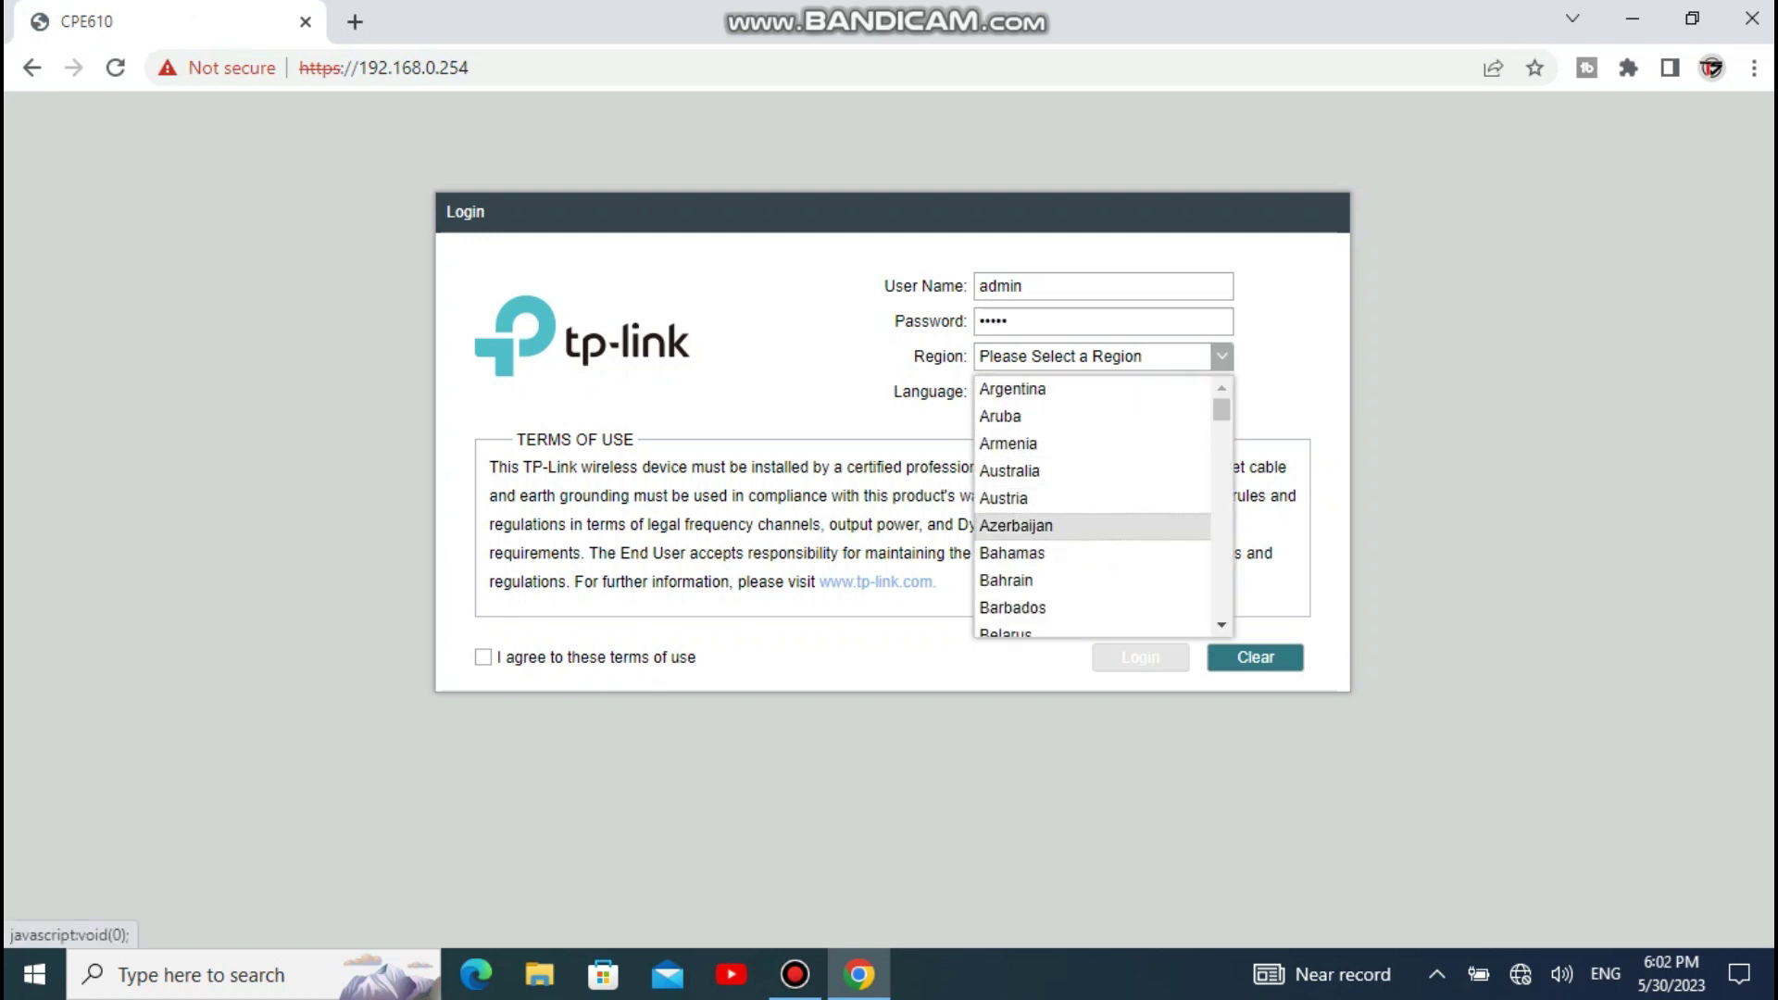
pyautogui.scroll(-5, 1092, 507)
pyautogui.scroll(-9, 1093, 508)
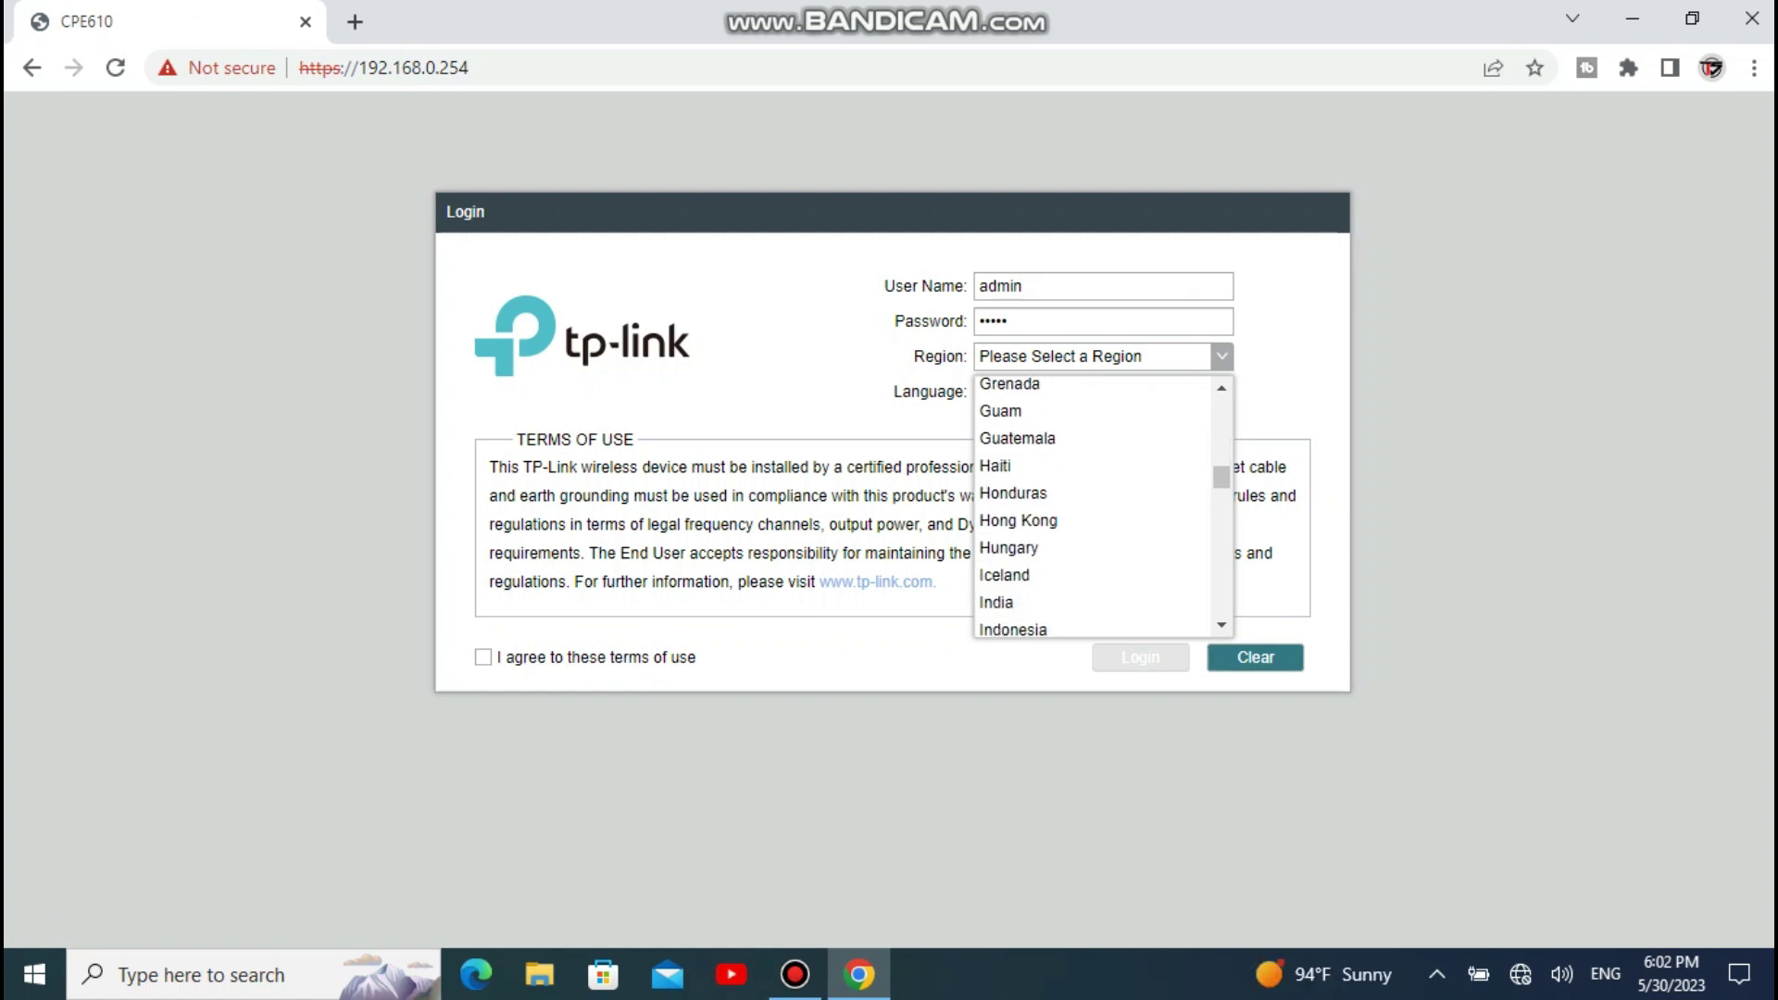
pyautogui.scroll(-6, 1093, 507)
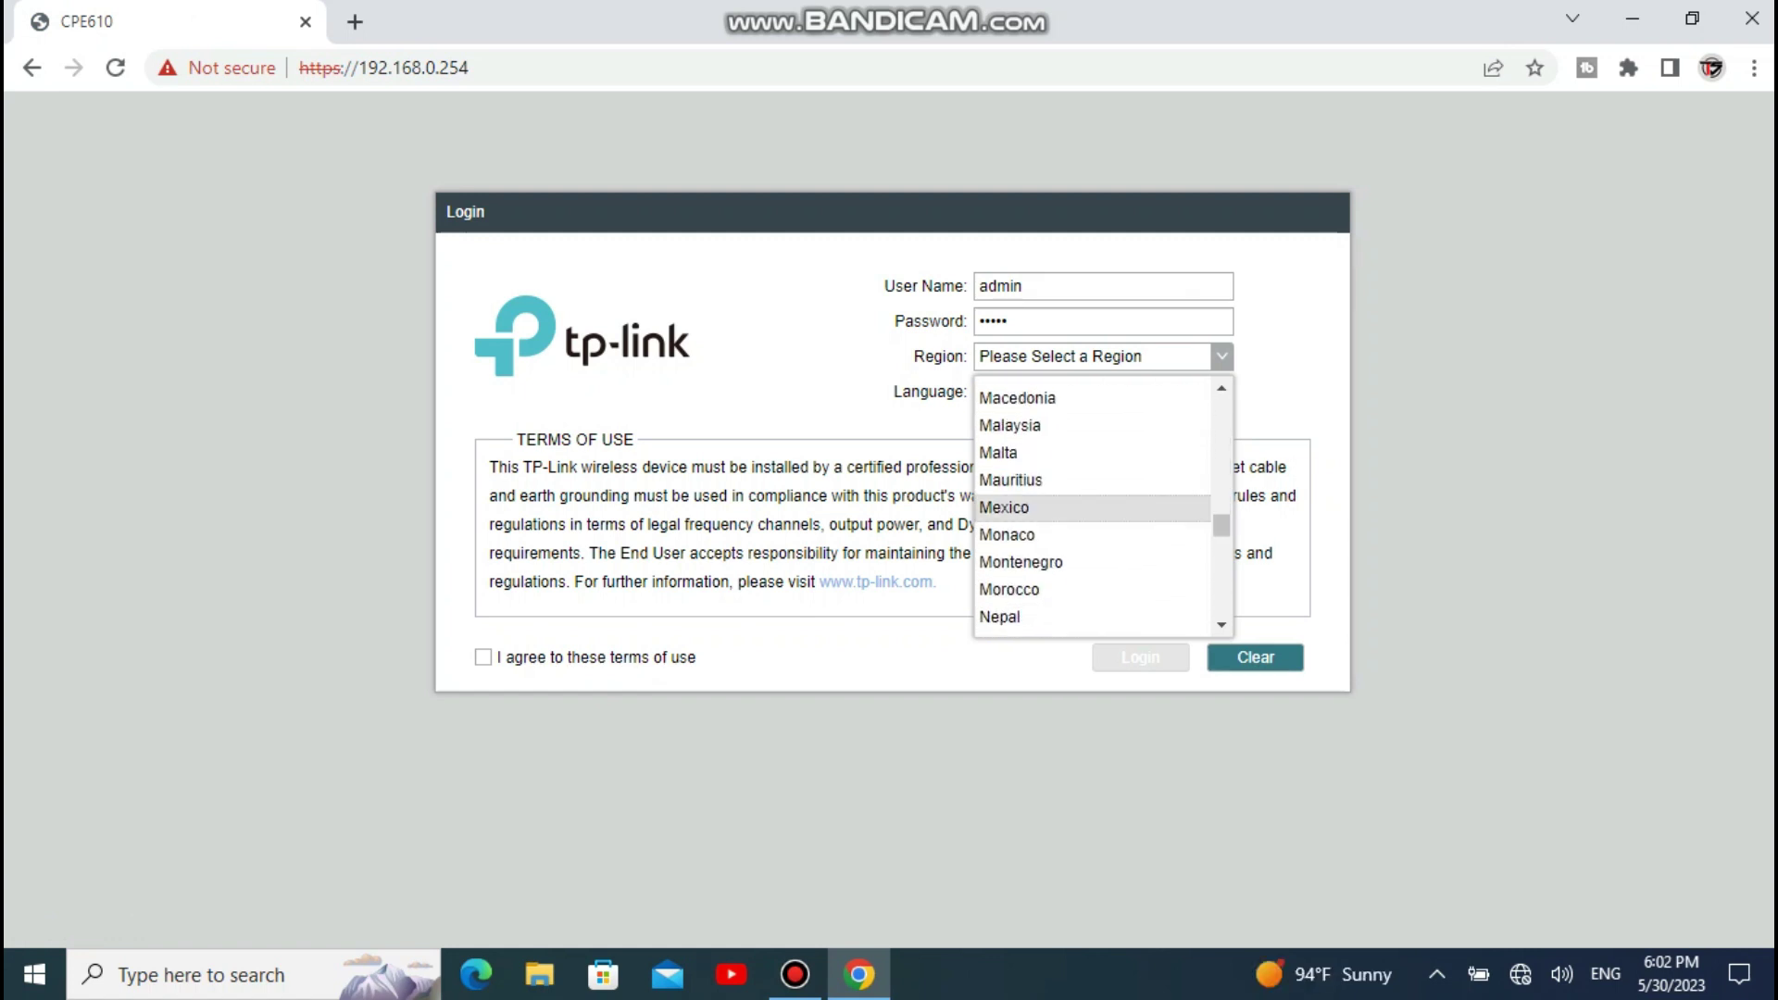
pyautogui.scroll(-6, 1093, 508)
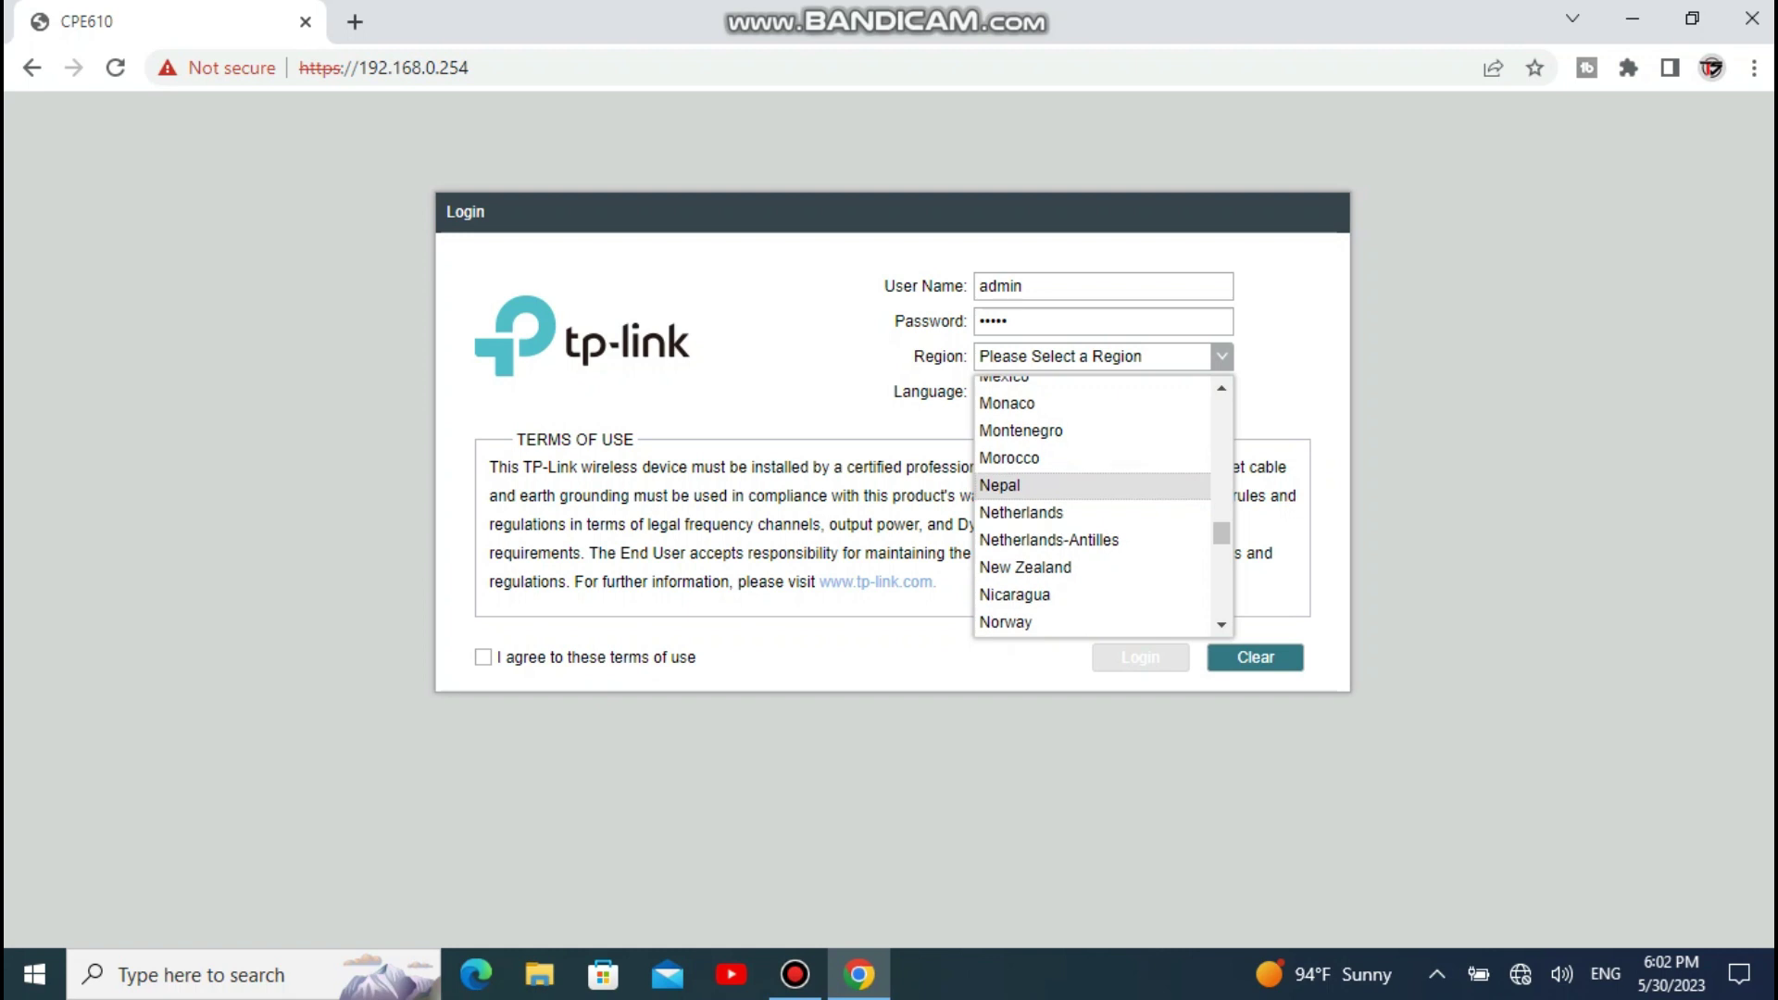
pyautogui.click(1093, 534)
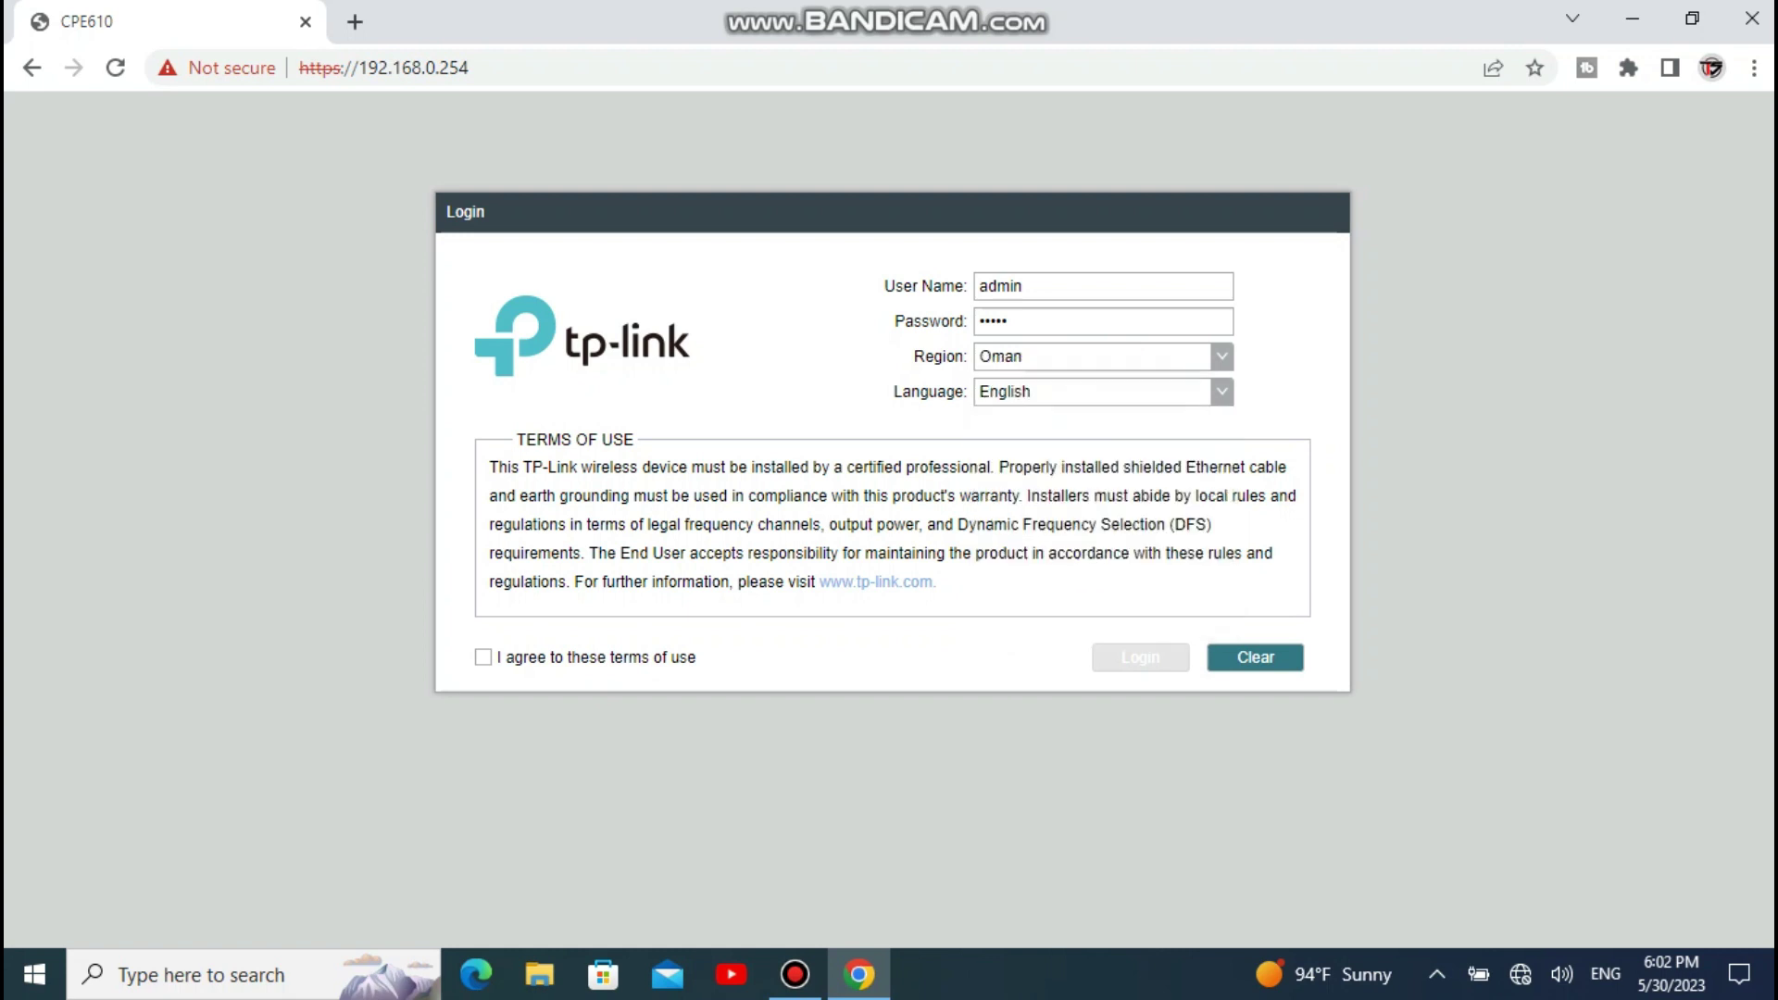
pyautogui.click(482, 656)
pyautogui.click(1140, 657)
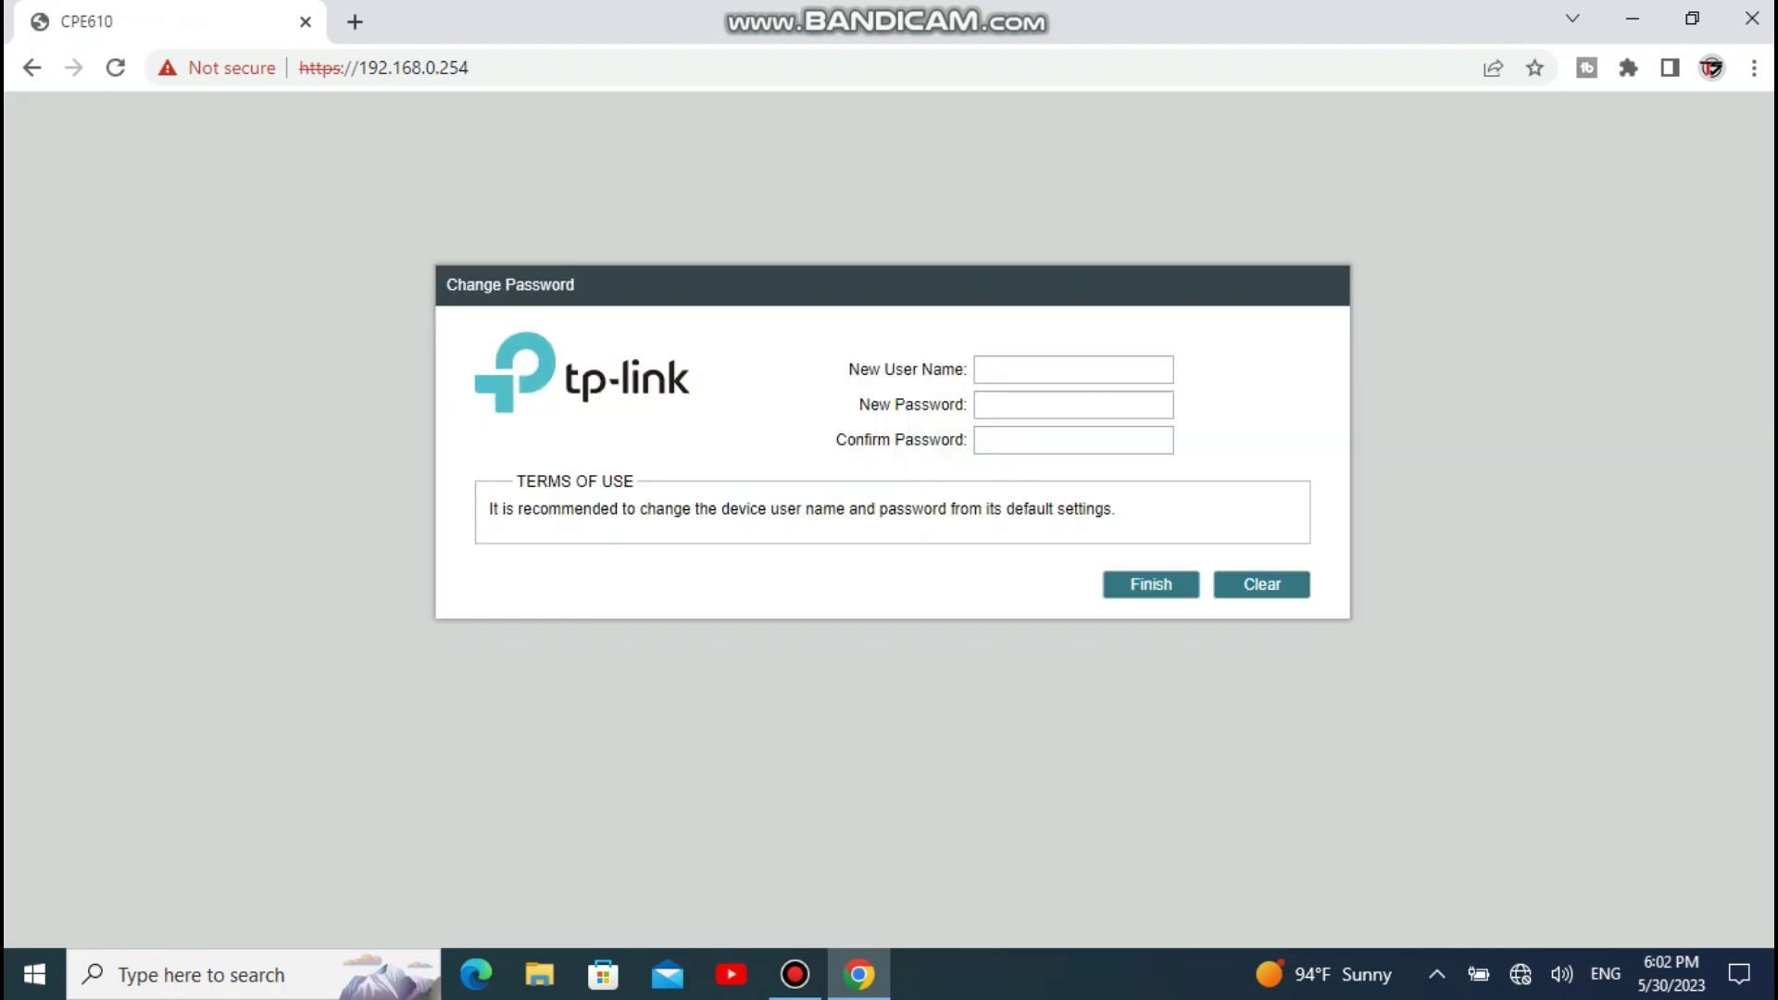
# Step: Set new user name admin with a new password, confirm the password, and finish
pyautogui.write('ad')
pyautogui.write('min')
pyautogui.write('••••••')
pyautogui.click(1072, 440)
pyautogui.write('••••••••')
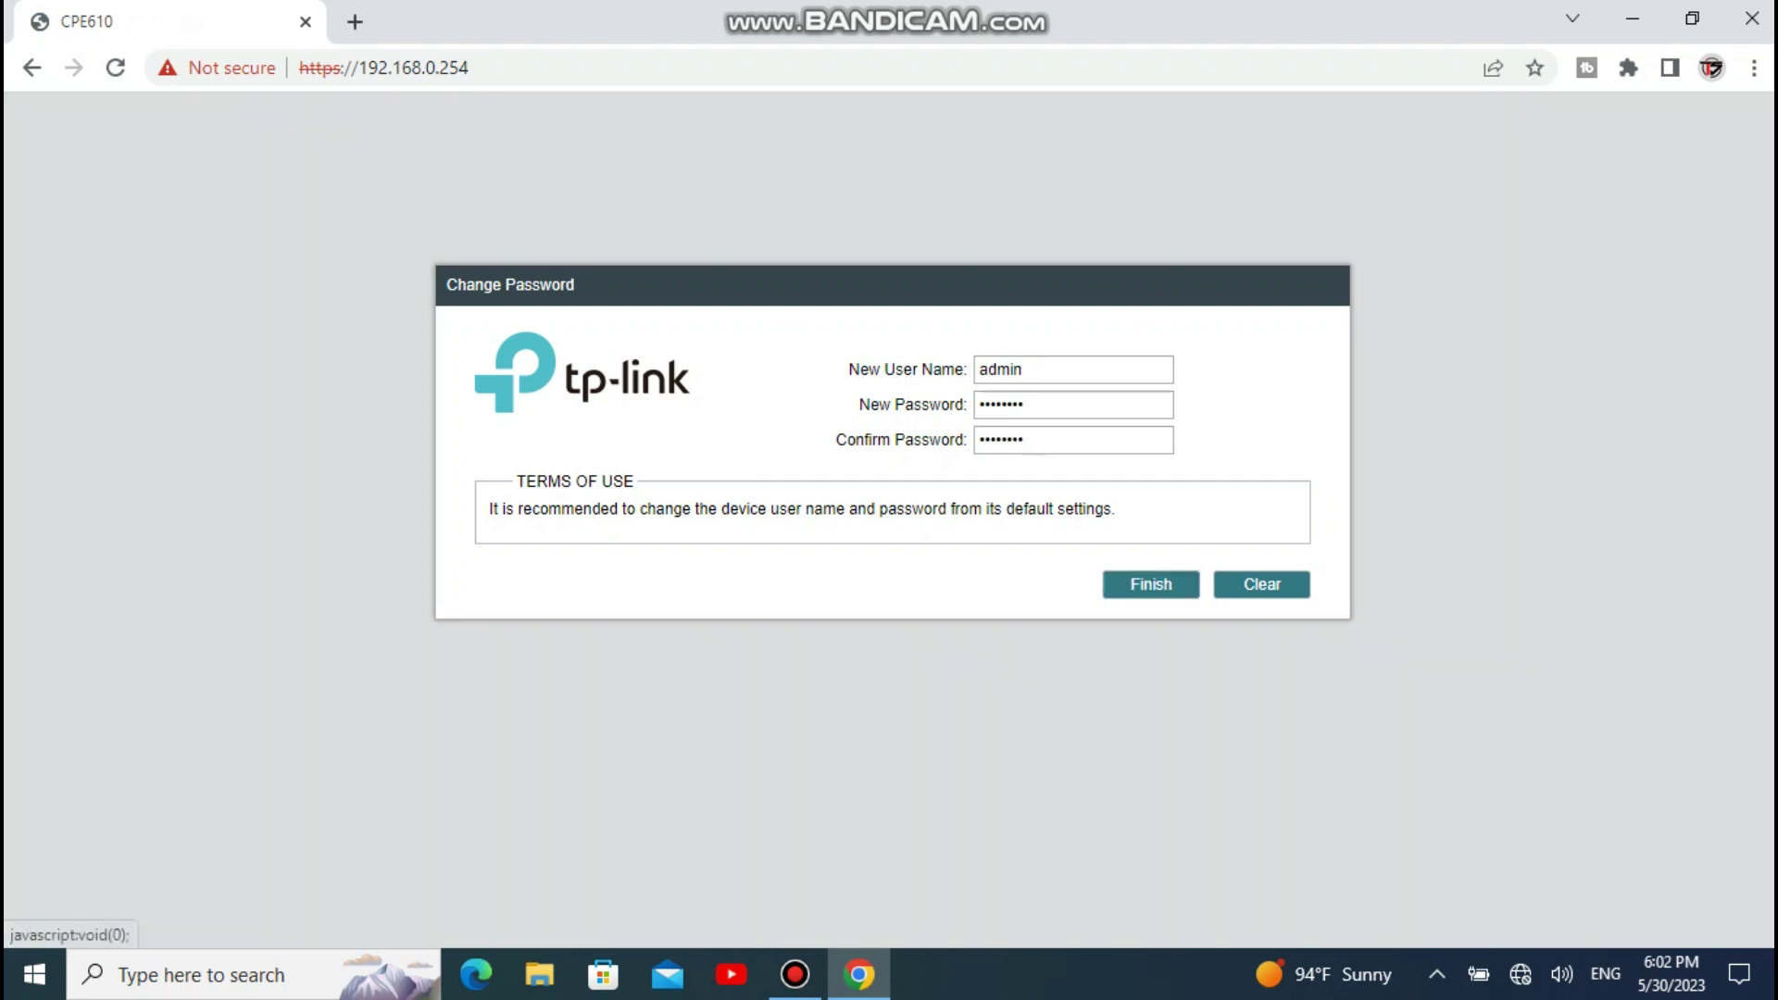
pyautogui.click(1151, 585)
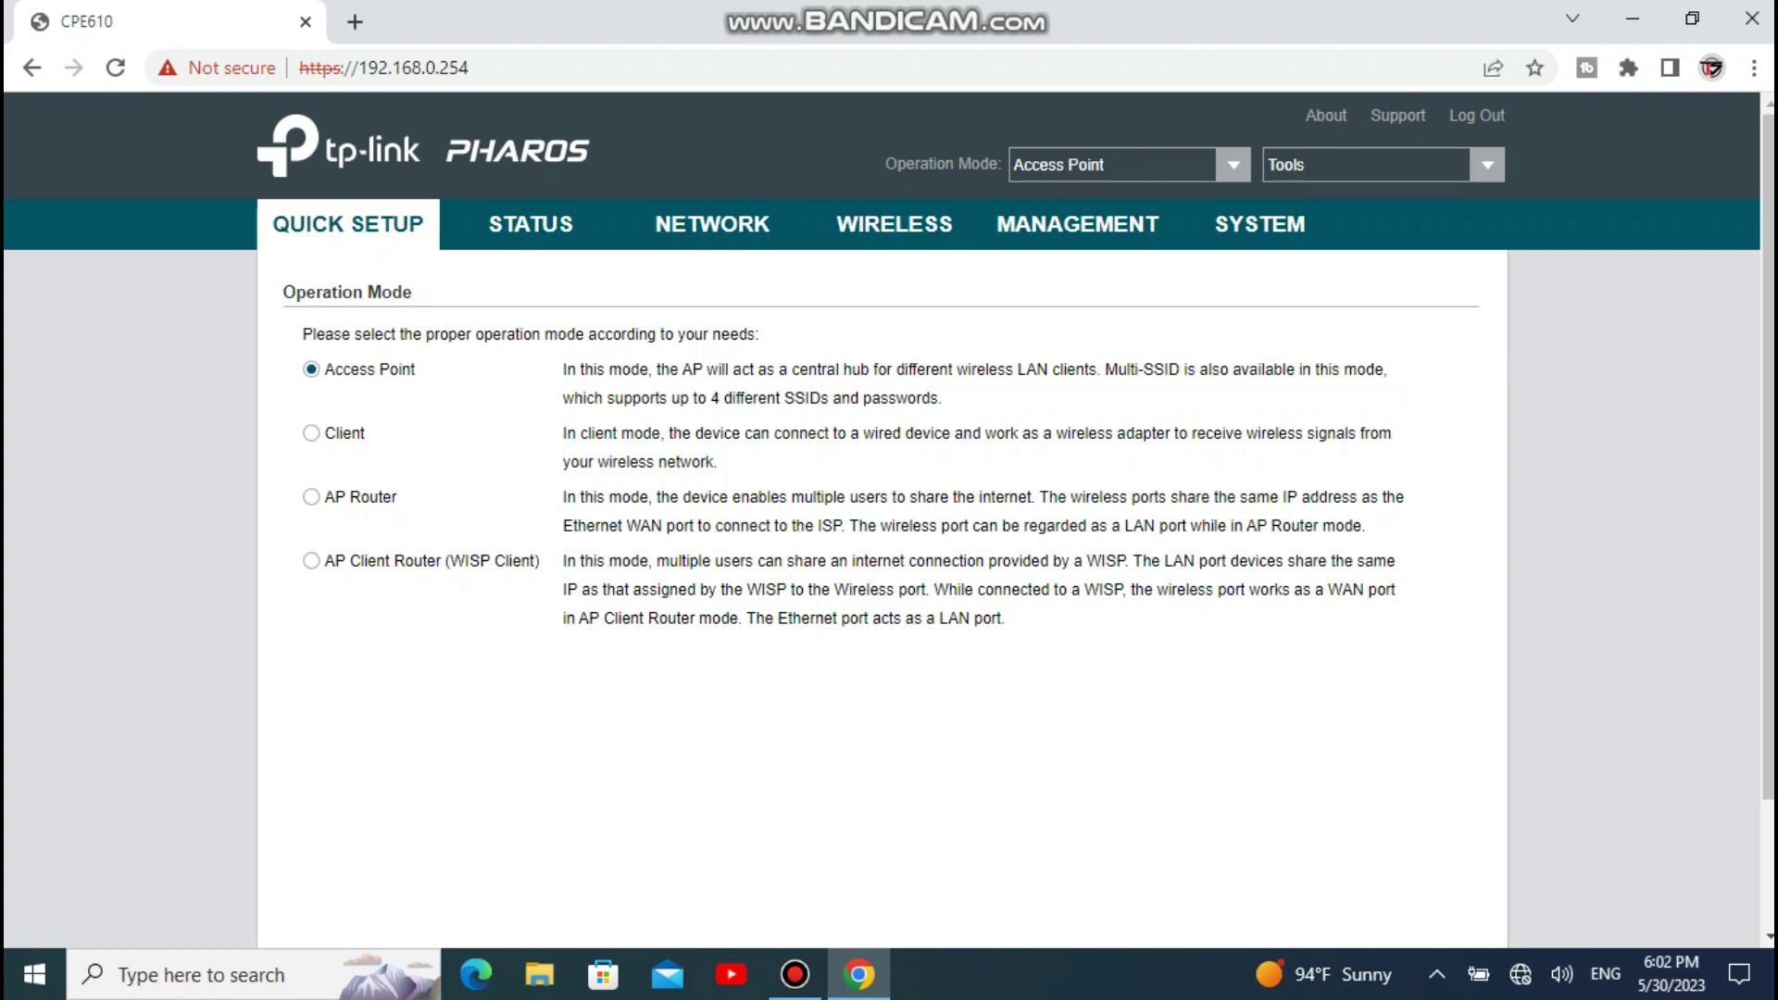
# Step: Choose Client as the Quick Setup operation mode
pyautogui.click(311, 433)
pyautogui.click(1233, 164)
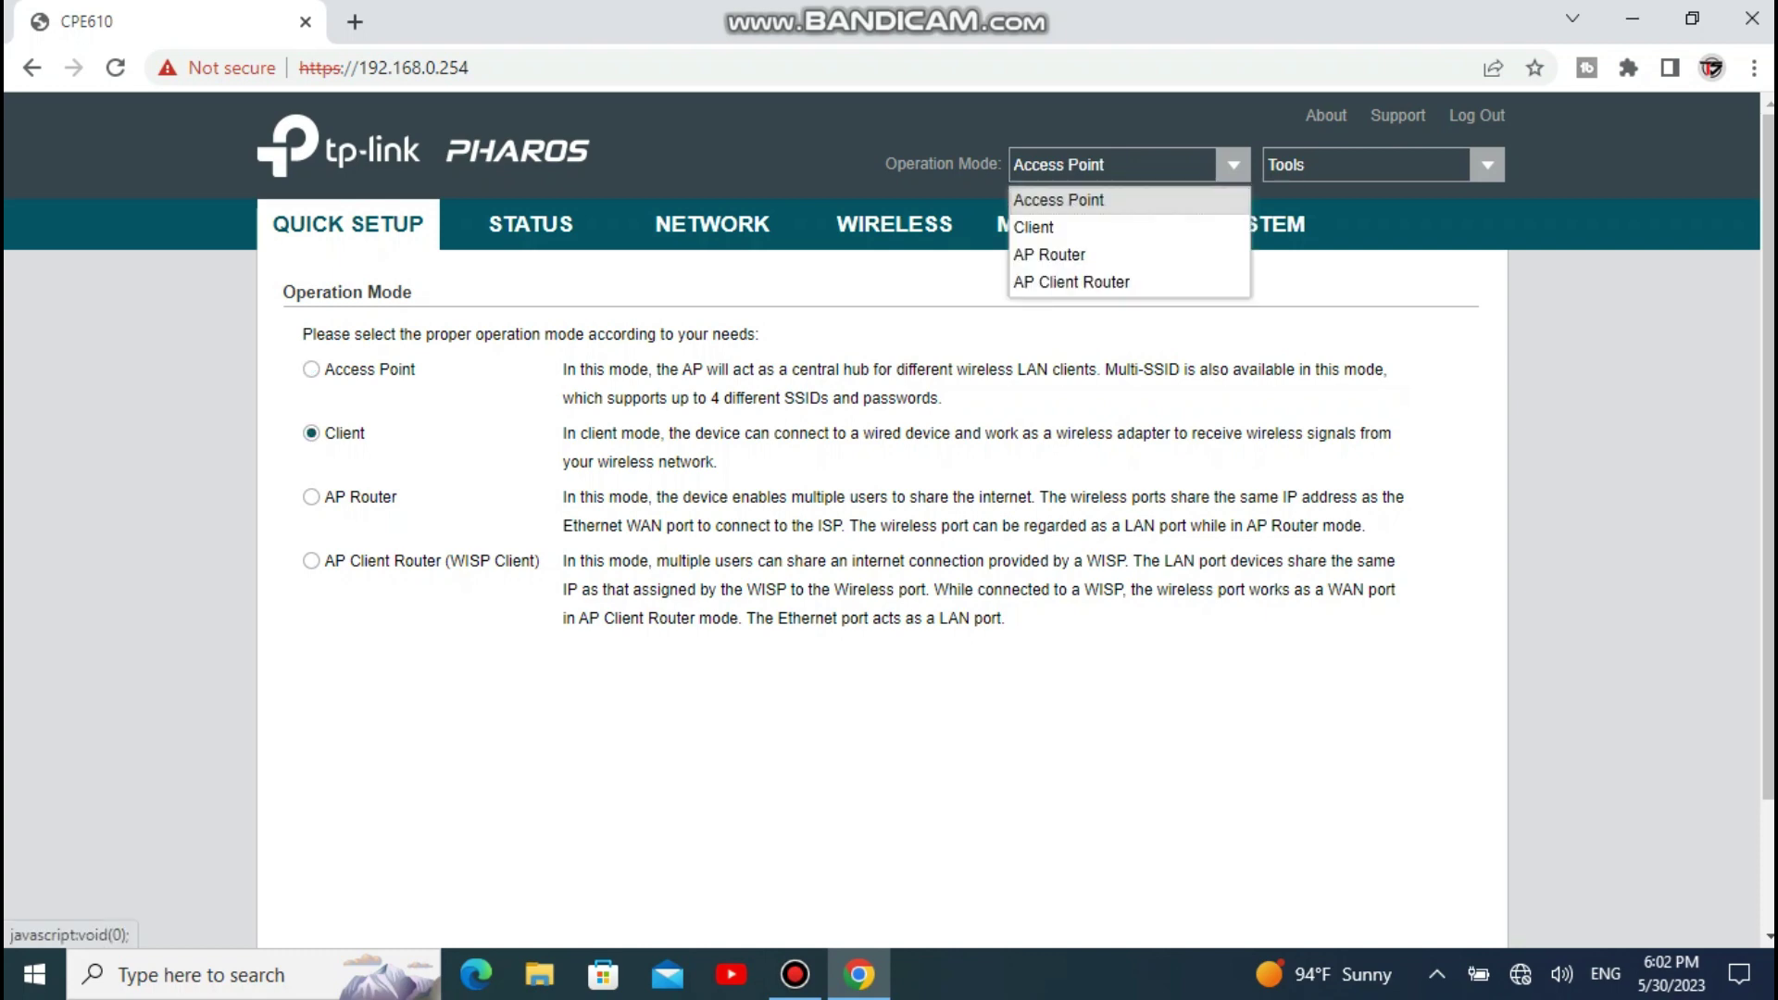
pyautogui.click(1111, 163)
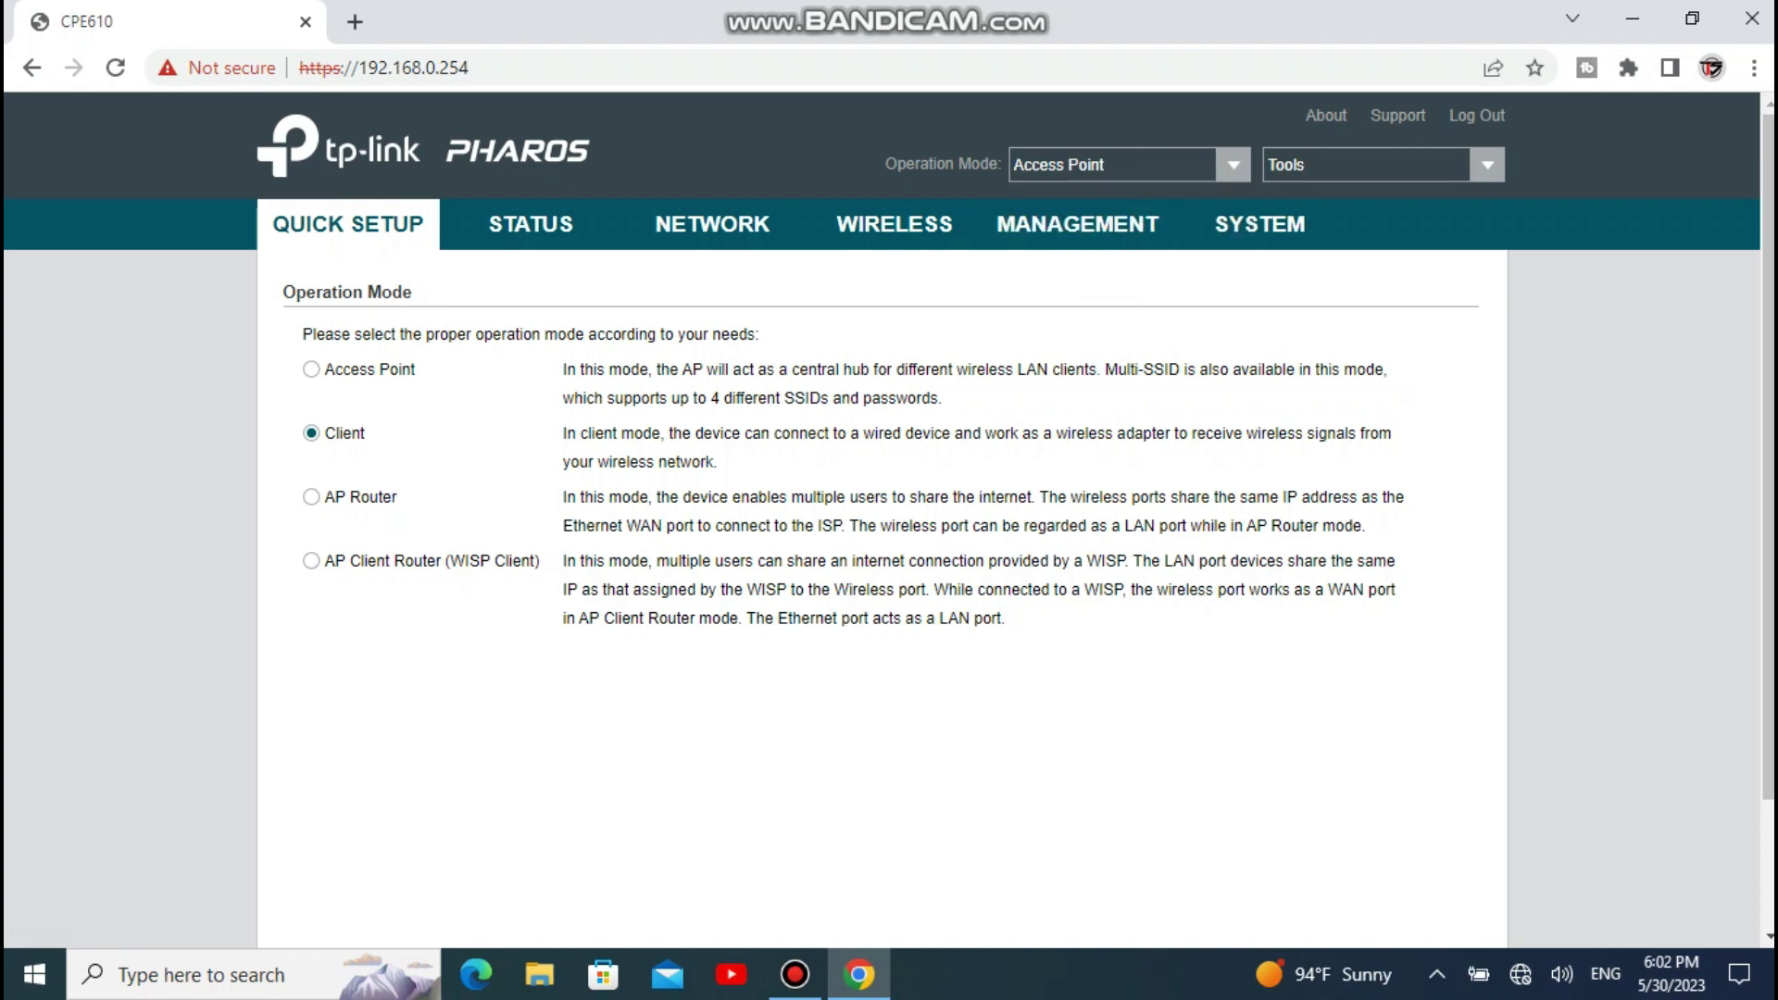
pyautogui.scroll(-2, 889, 505)
pyautogui.click(984, 818)
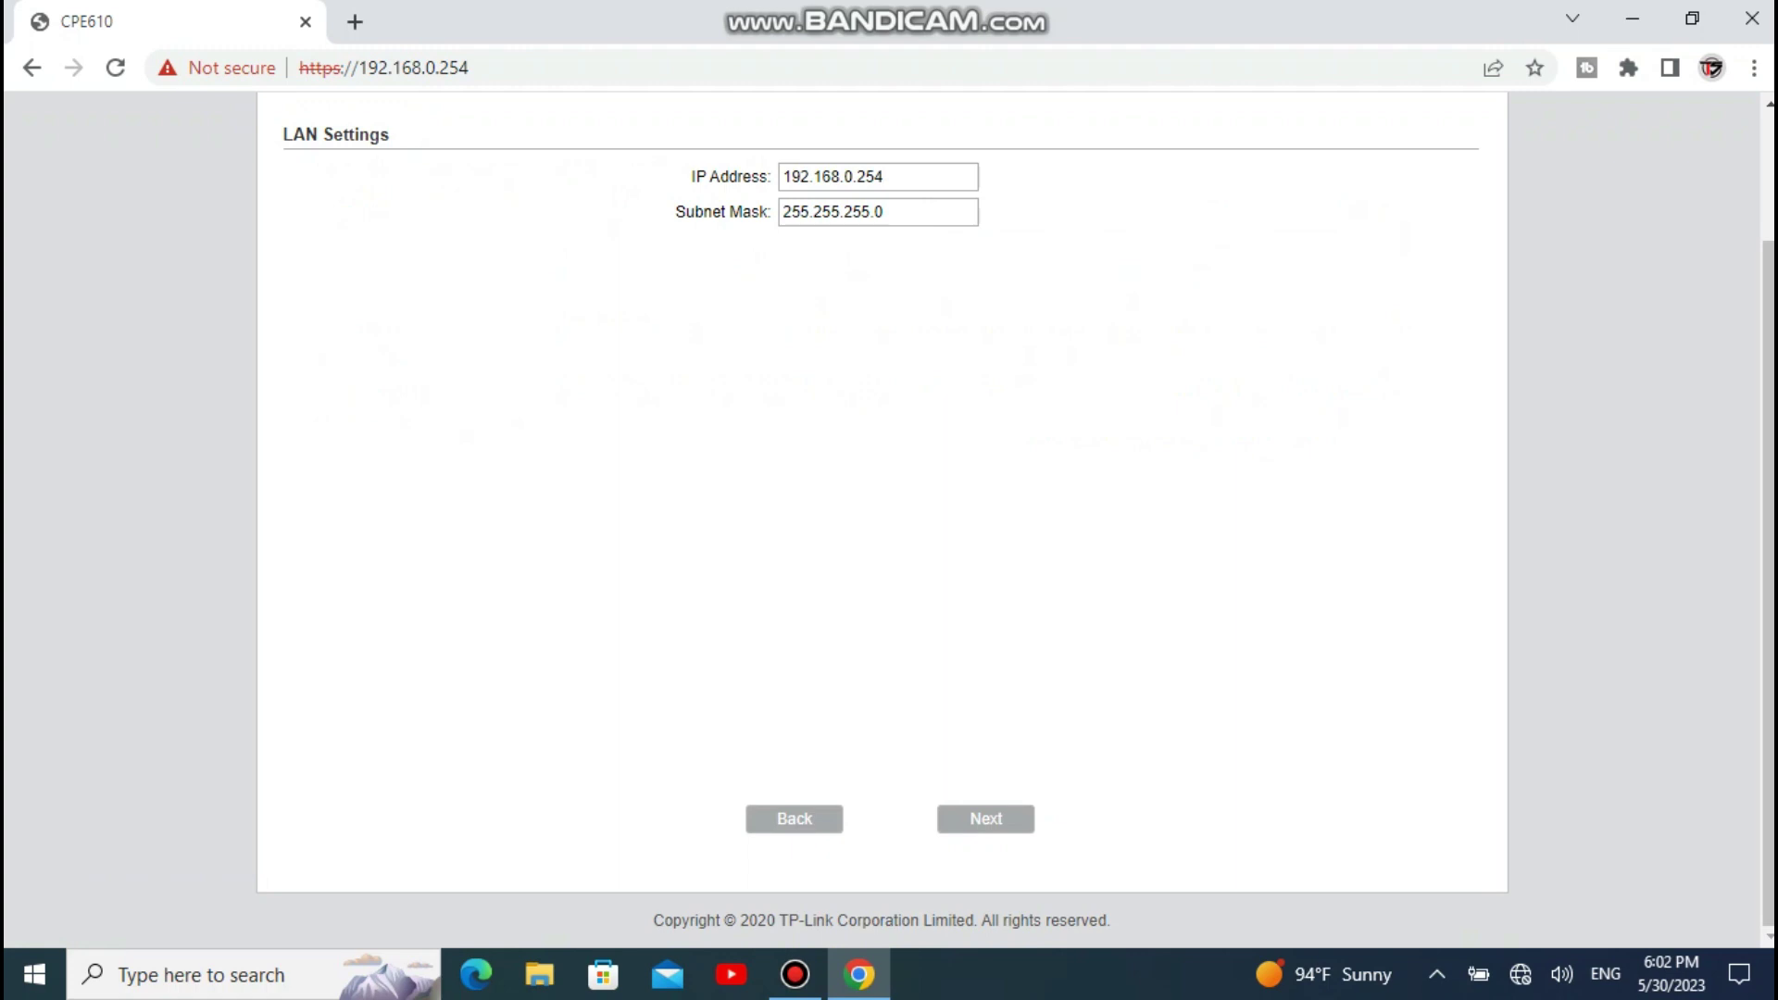
# Step: Change the LAN IP address to 192.168.0.200
pyautogui.press('BackSpace')
pyautogui.press('BackSpace')
pyautogui.write('00')
pyautogui.click(986, 819)
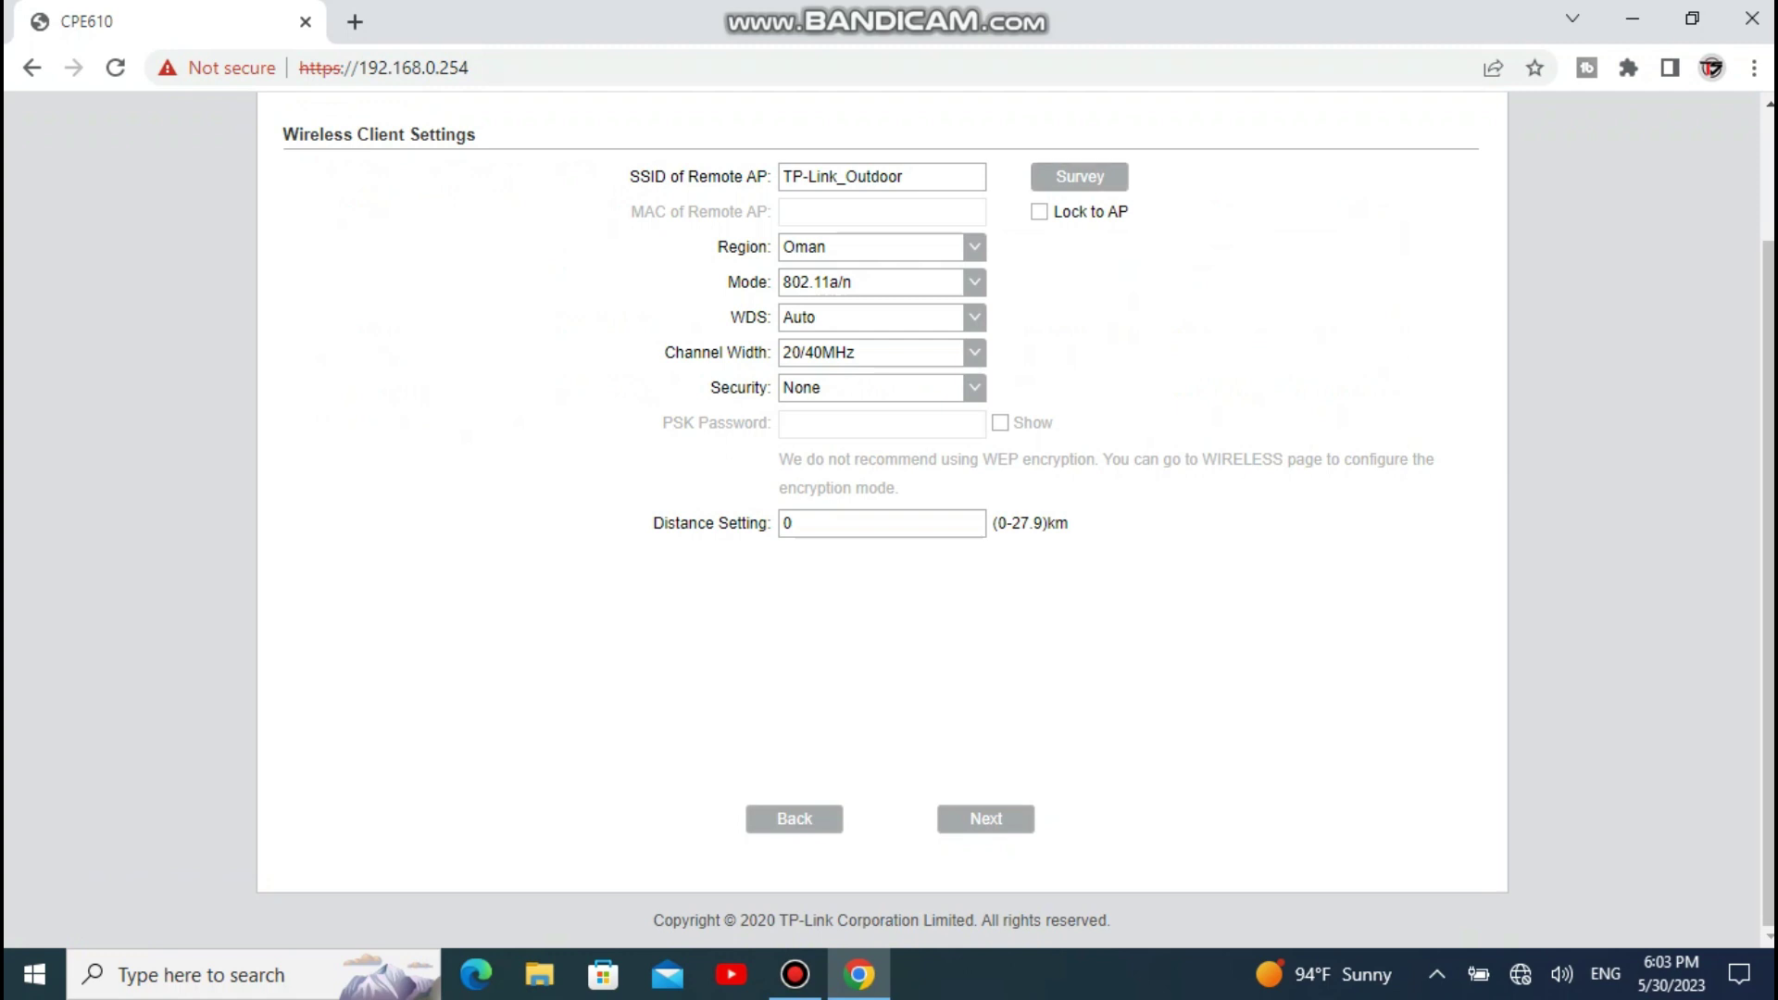
# Step: Survey and lock onto remote AP ASHTEL..5G, with distance setting 1 km
pyautogui.click(1079, 176)
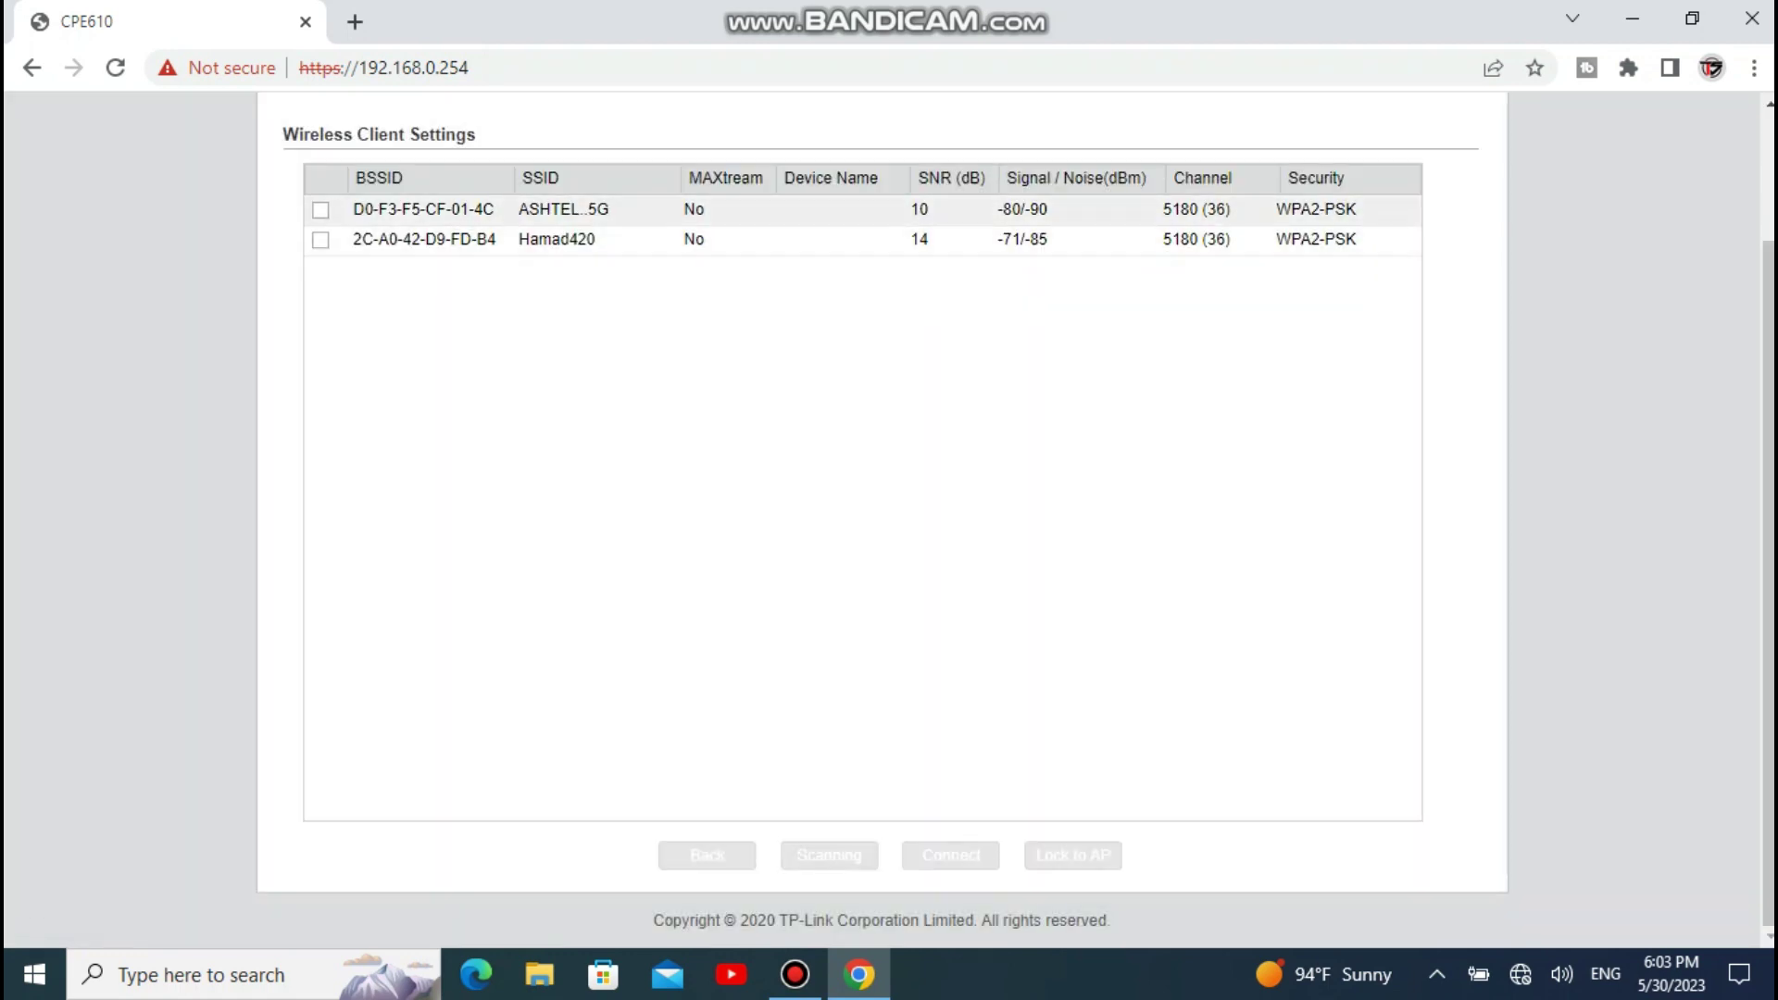
pyautogui.click(321, 210)
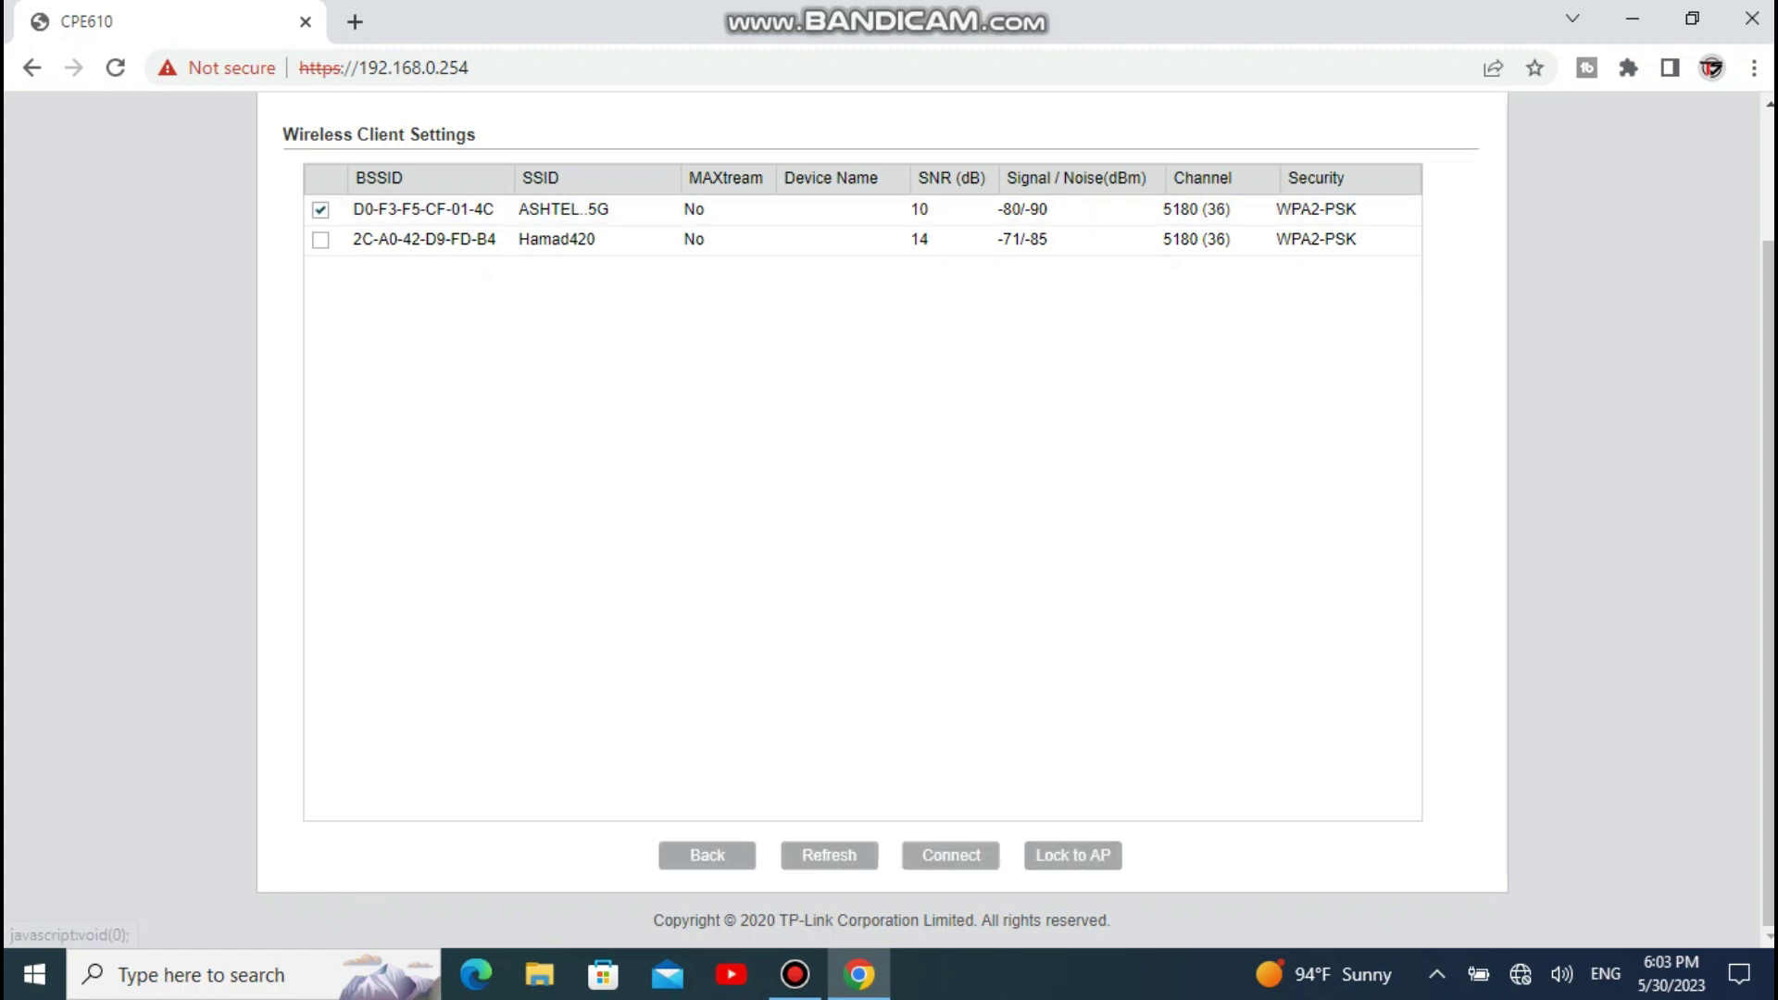
pyautogui.click(1073, 855)
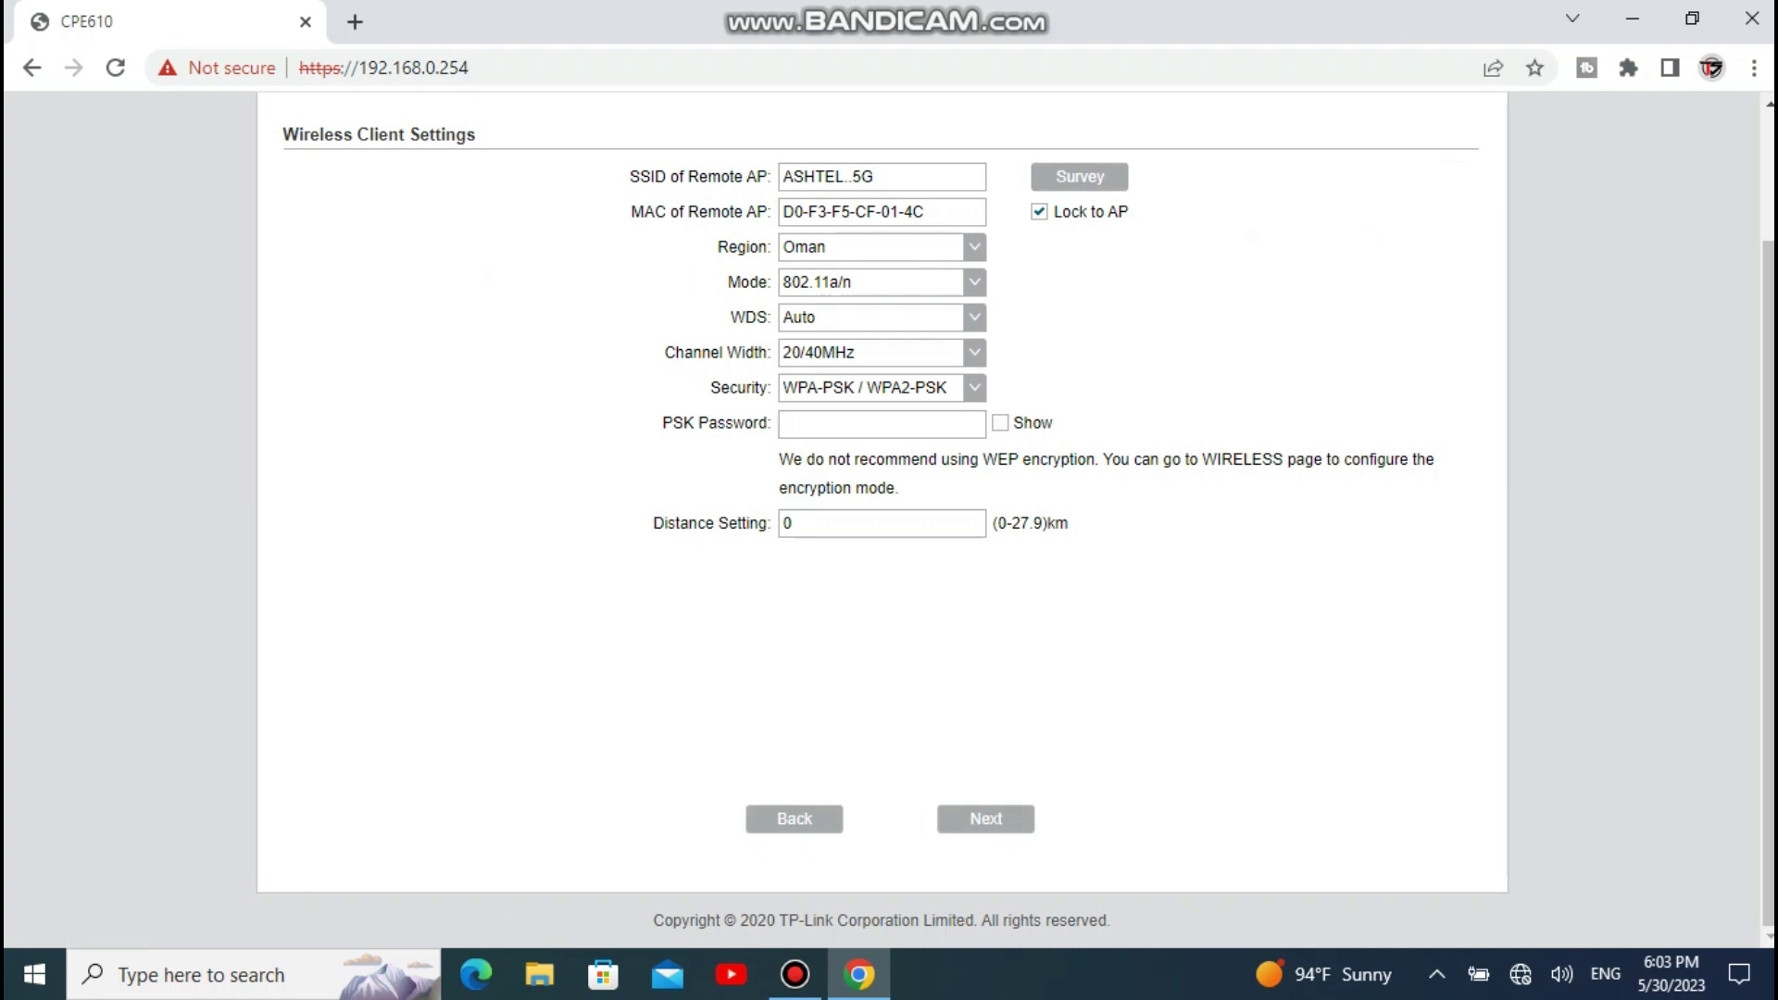
pyautogui.write('1')
pyautogui.click(986, 819)
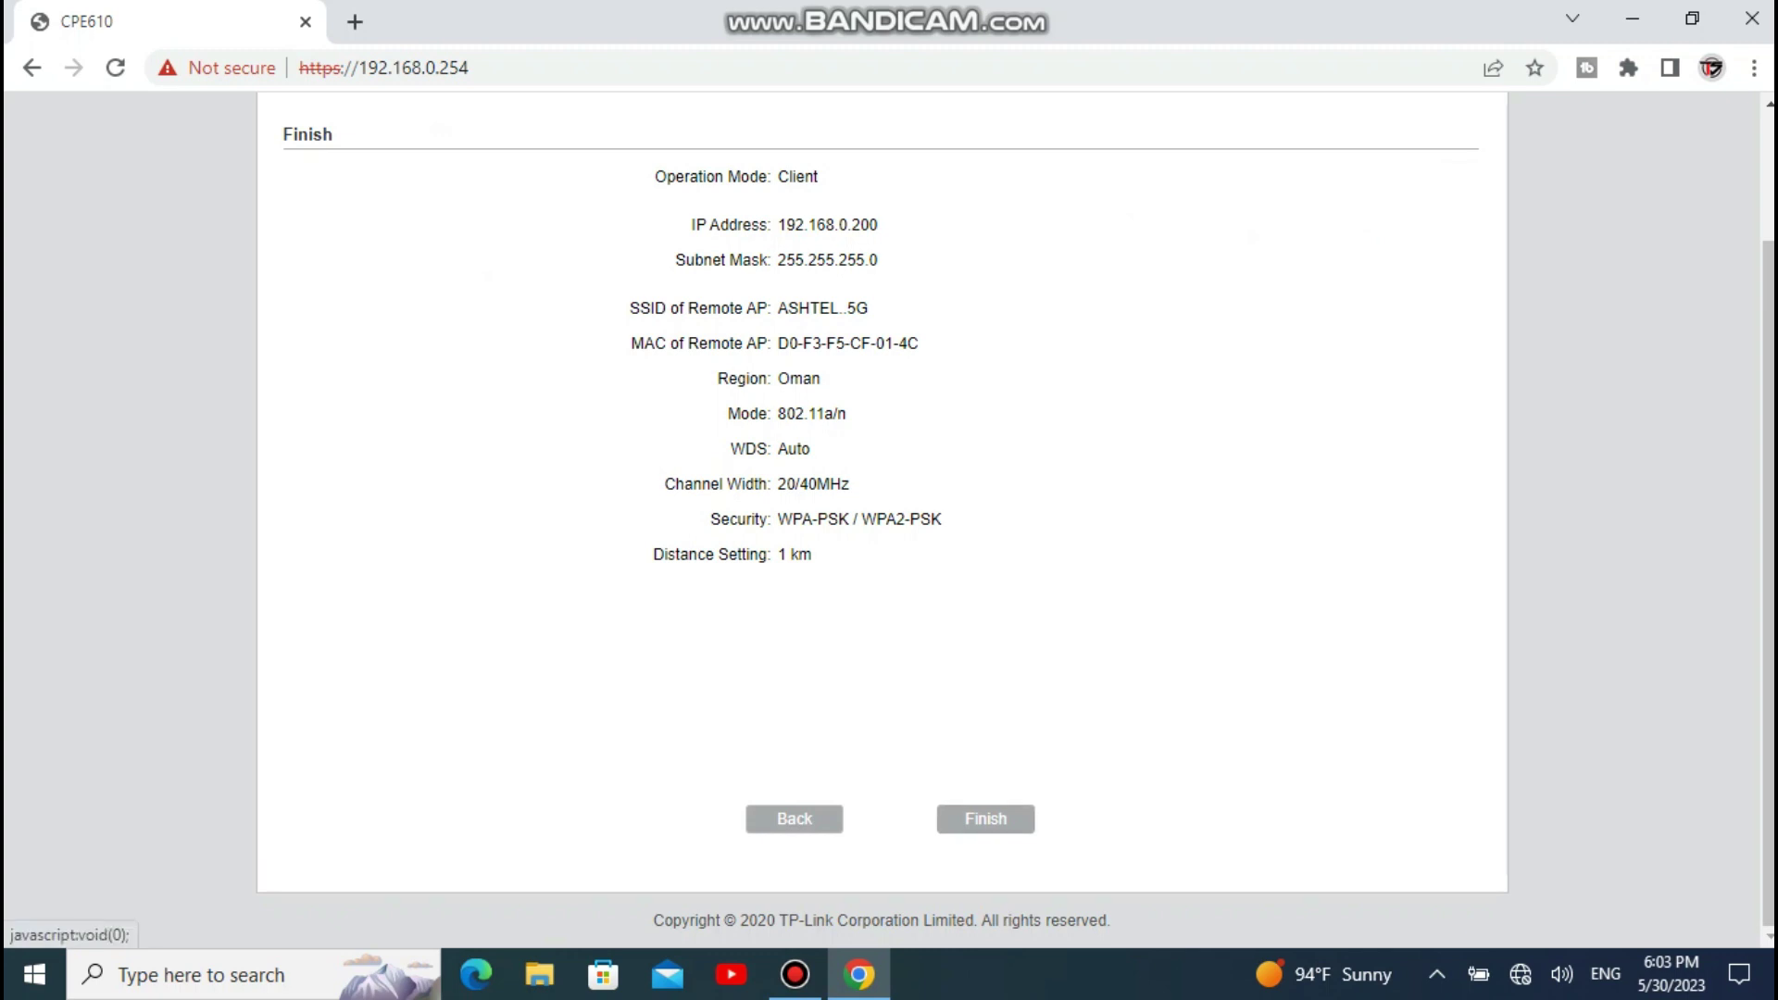
# Step: Apply the quick setup and proceed past the certificate warning to 192.168.0.200
pyautogui.click(985, 819)
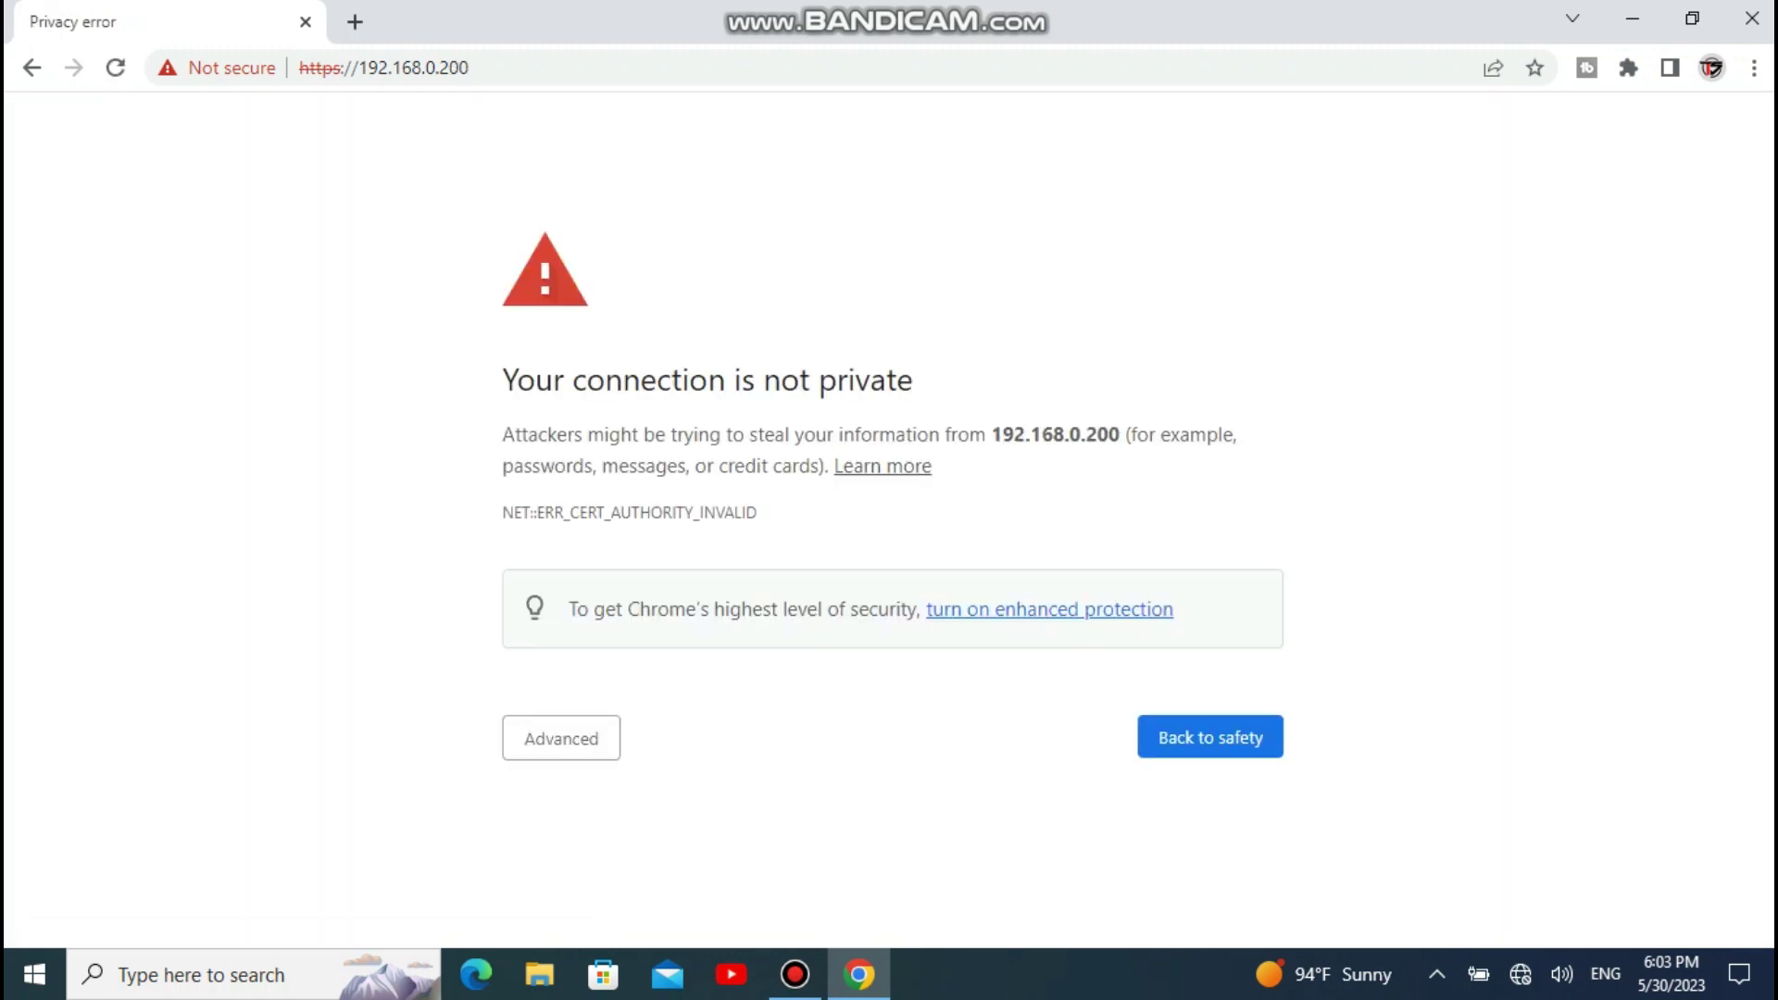
pyautogui.click(561, 738)
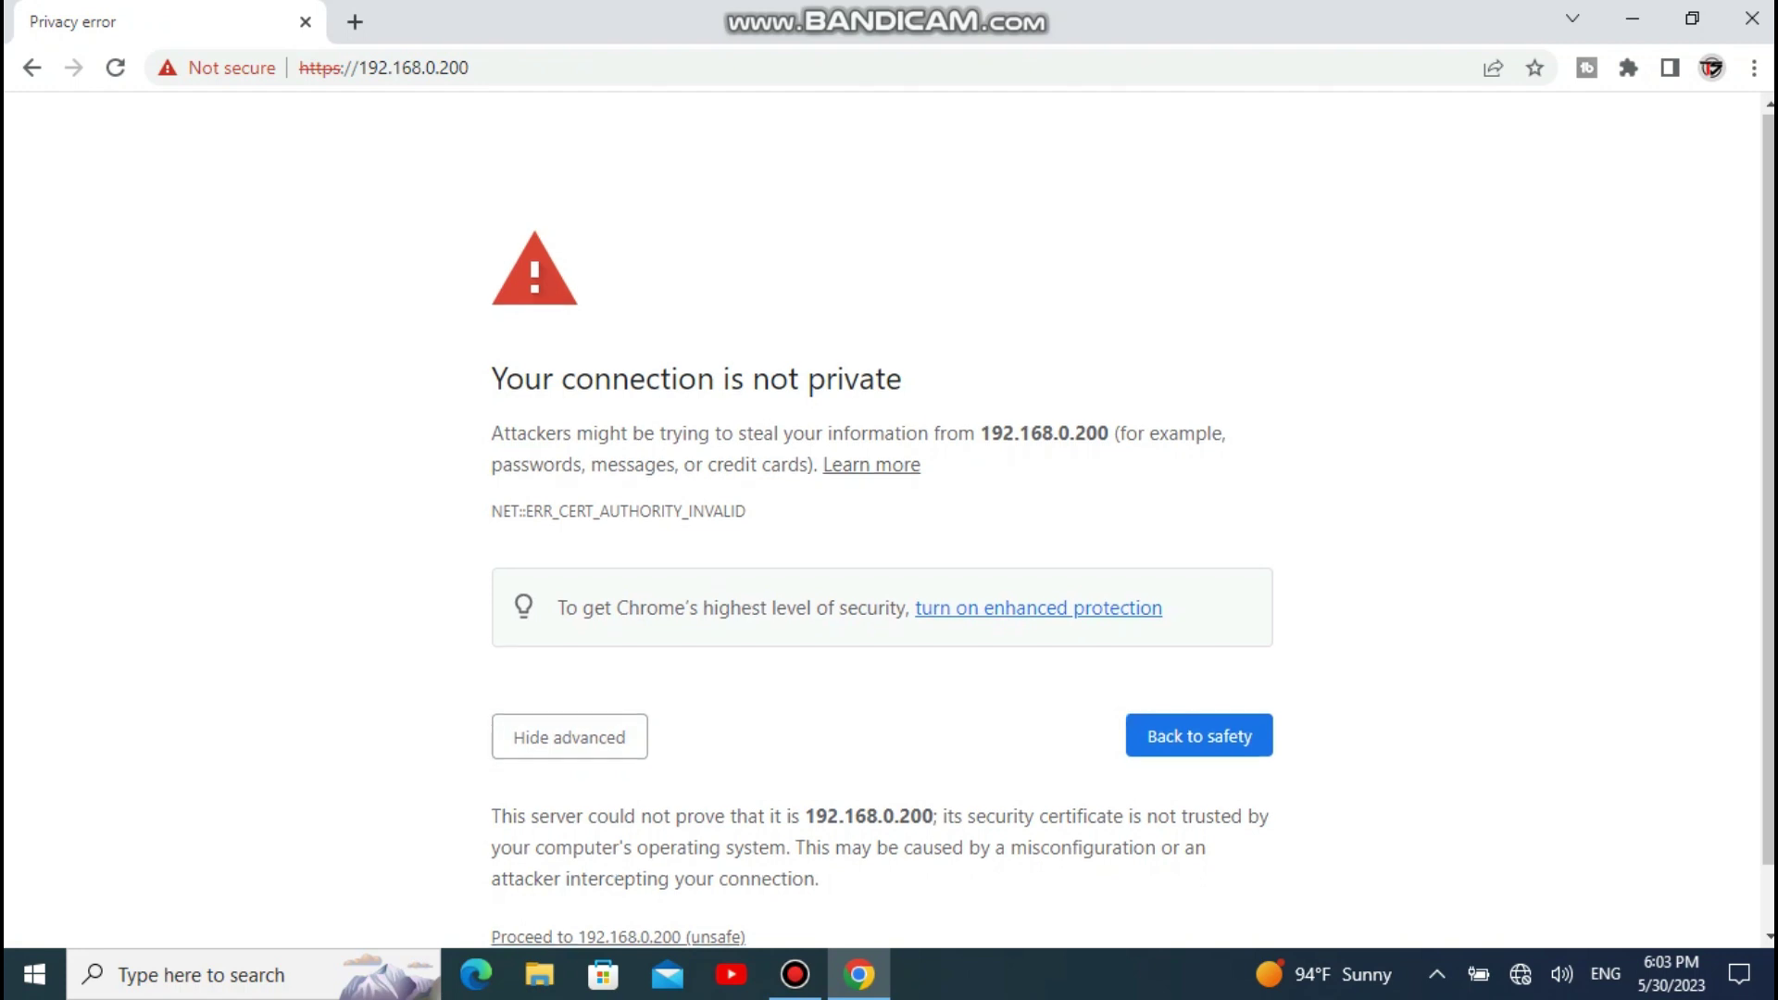
pyautogui.scroll(-1, 561, 738)
pyautogui.click(617, 868)
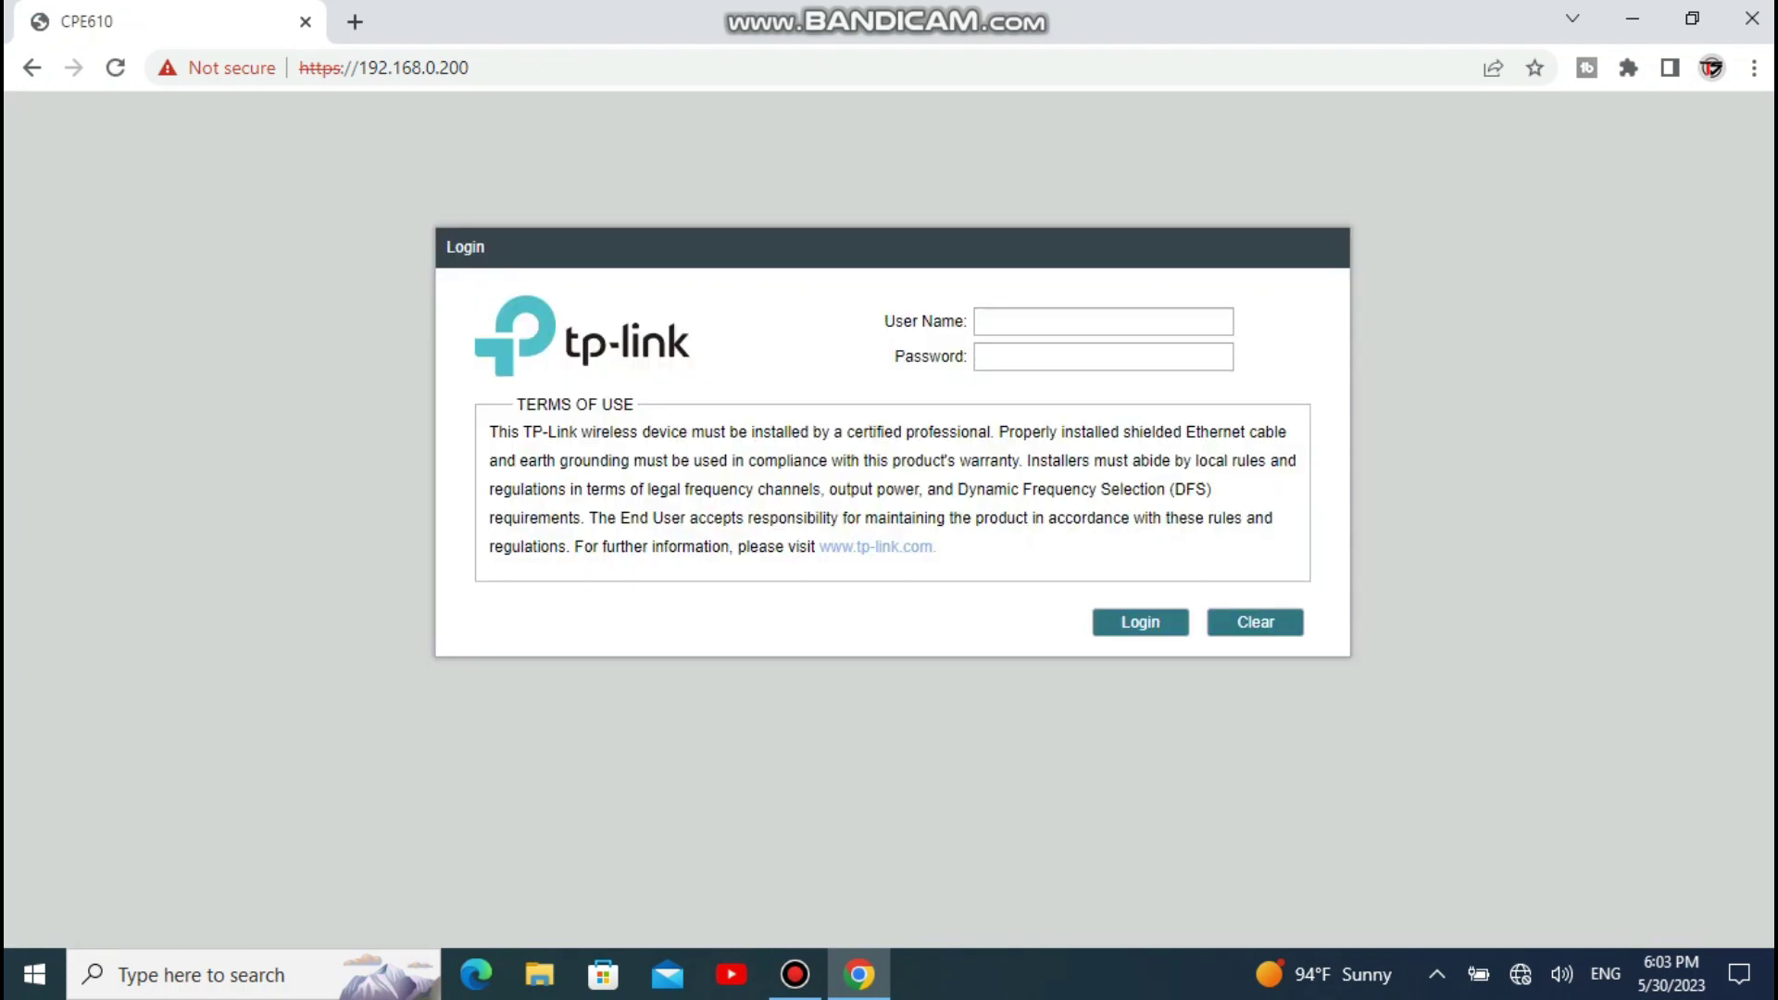
# Step: Log in at 192.168.0.200 with user name admin and the account password
pyautogui.write('admin')
pyautogui.press('Tab')
pyautogui.click(1141, 621)
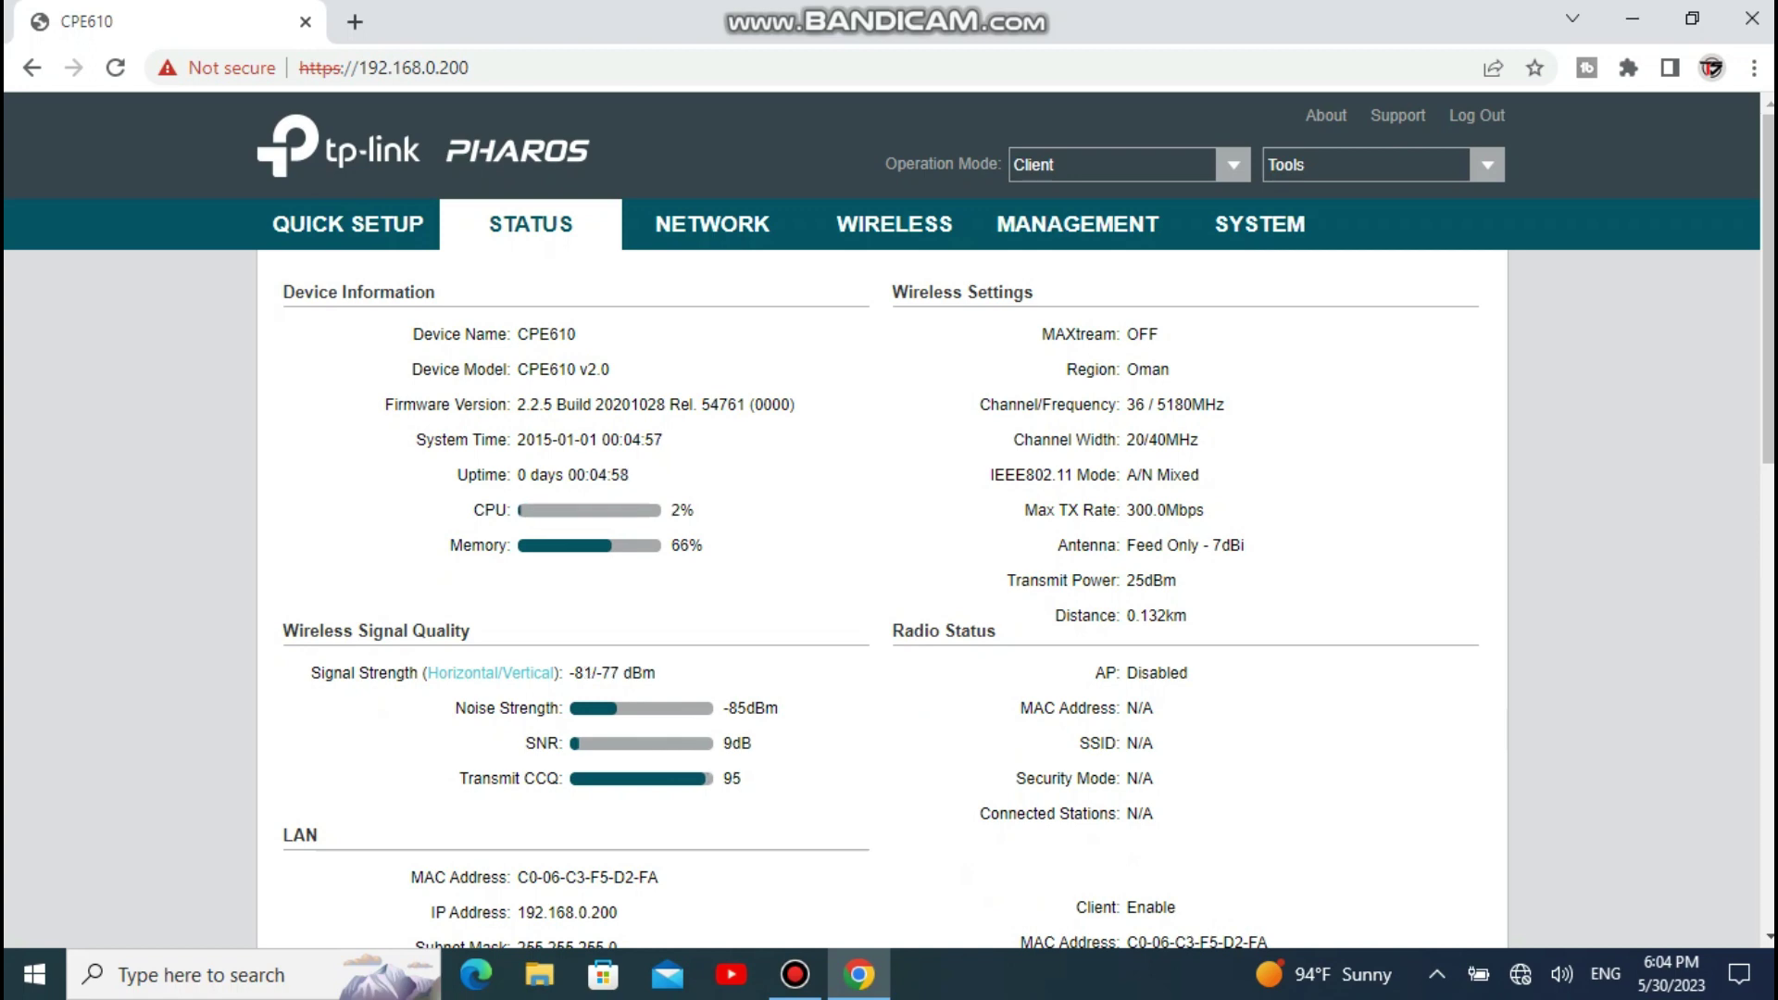
# Step: Review the Wireless Client Settings on the WIRELESS page, then go to SYSTEM
pyautogui.click(894, 224)
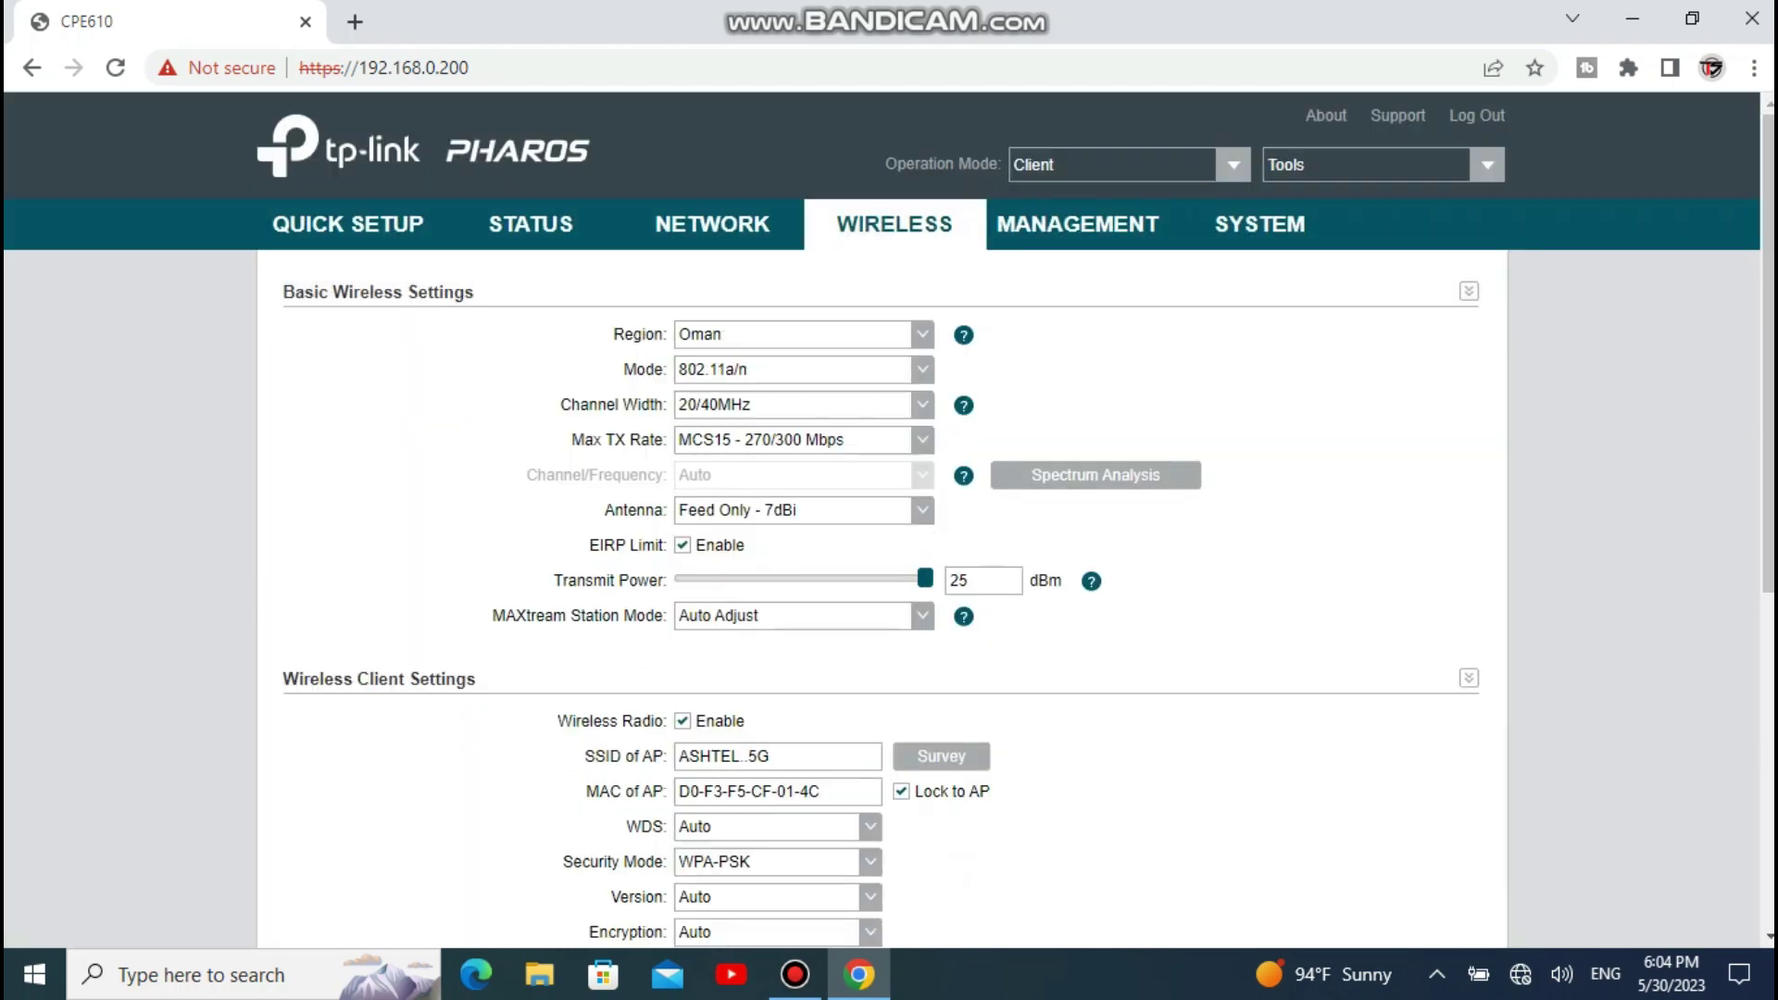
pyautogui.scroll(-4, 889, 518)
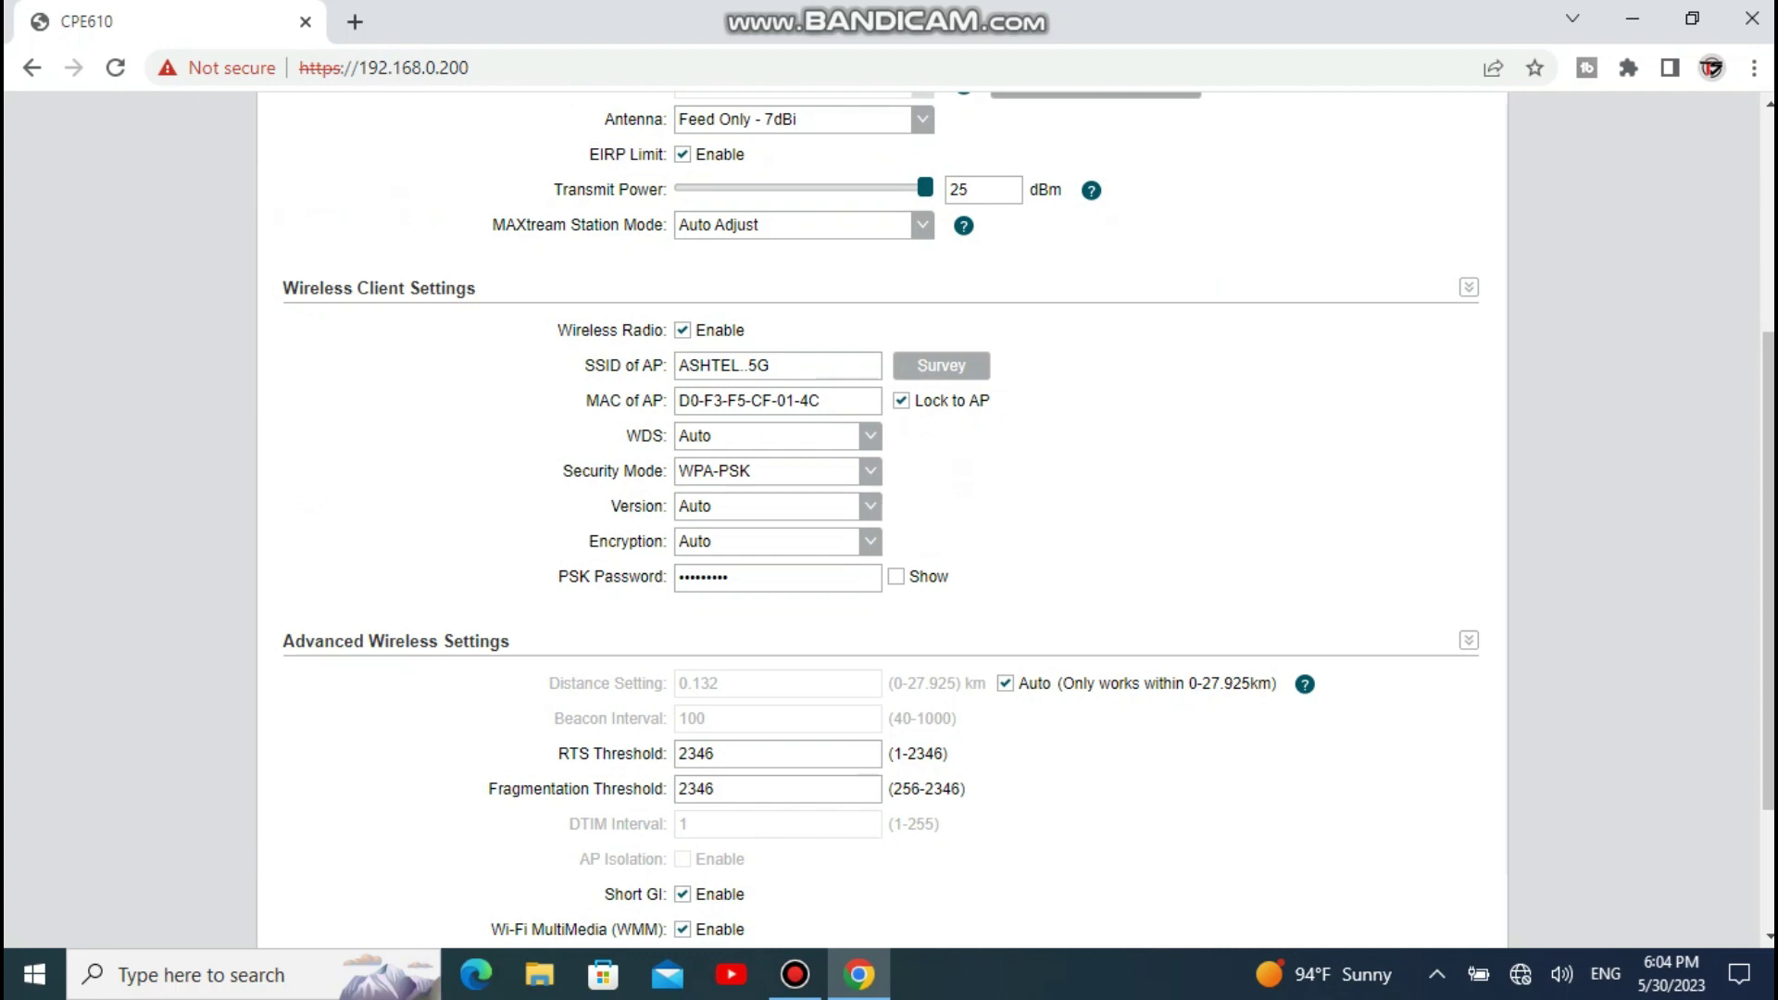
pyautogui.scroll(-2, 889, 519)
pyautogui.scroll(6, 889, 518)
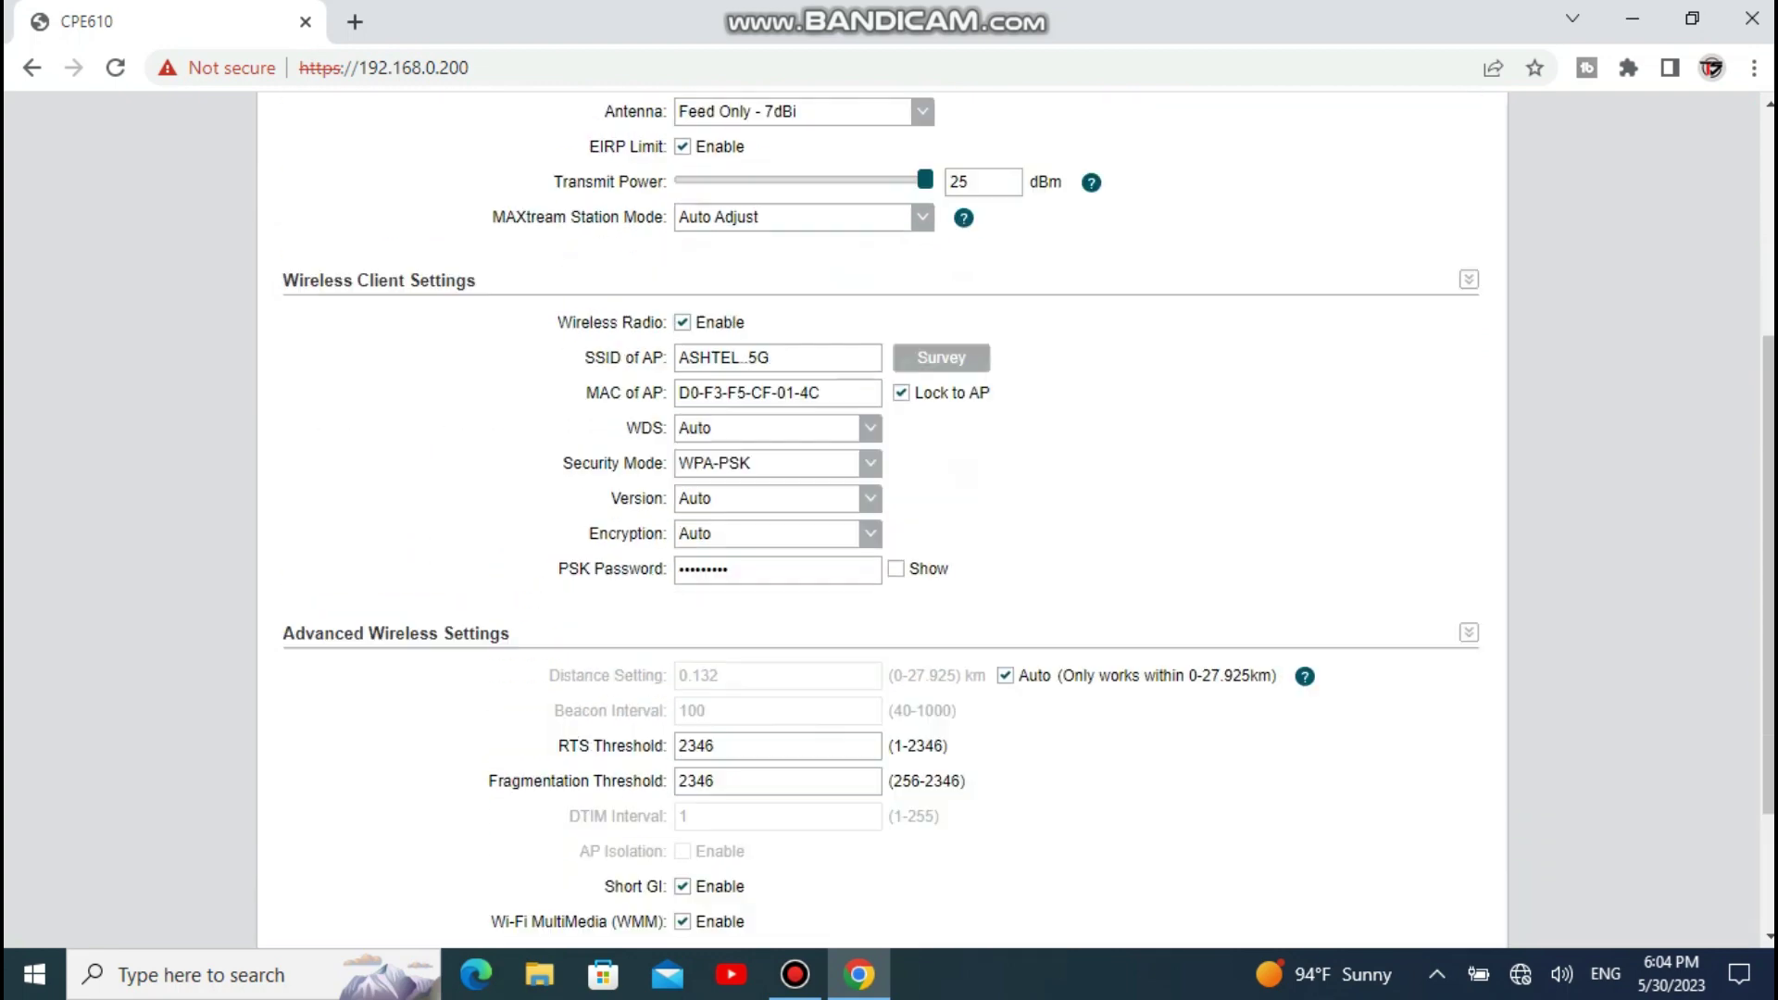
pyautogui.click(1260, 224)
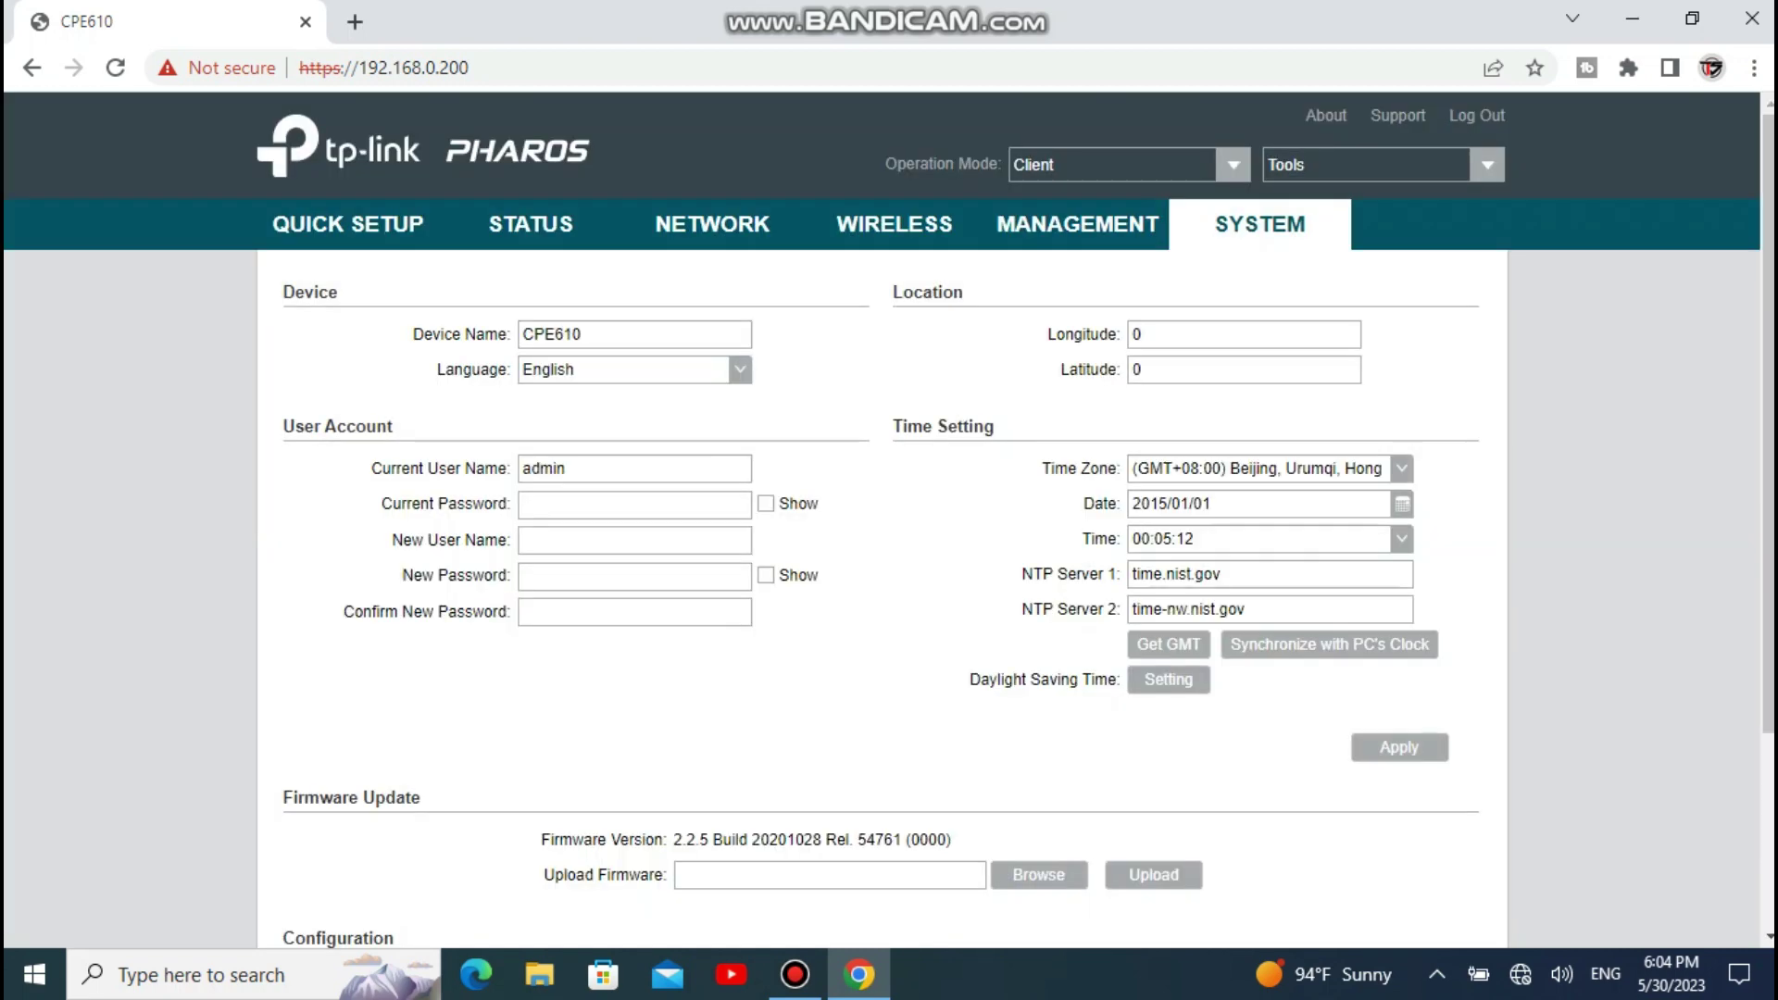
# Step: Set the time zone to GMT+04:00 Abu Dhabi, Muscat, apply it, and save the changes to the device
pyautogui.click(1260, 468)
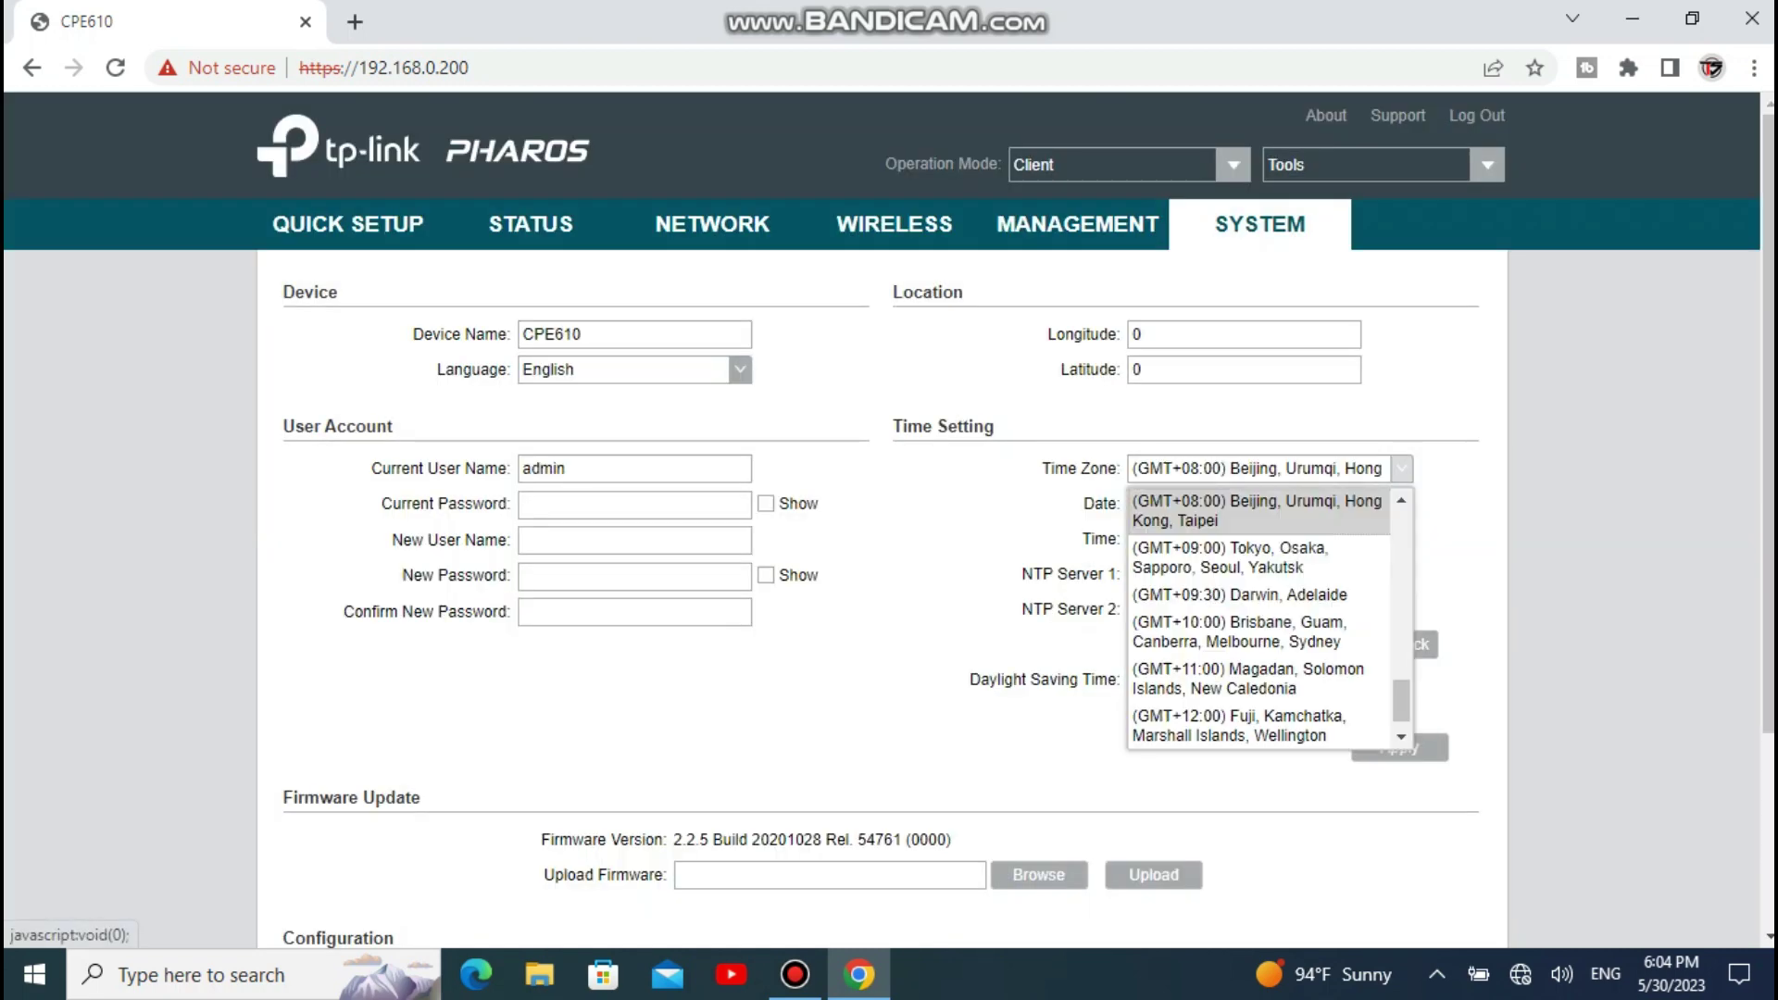
pyautogui.scroll(3, 1260, 583)
pyautogui.click(1249, 585)
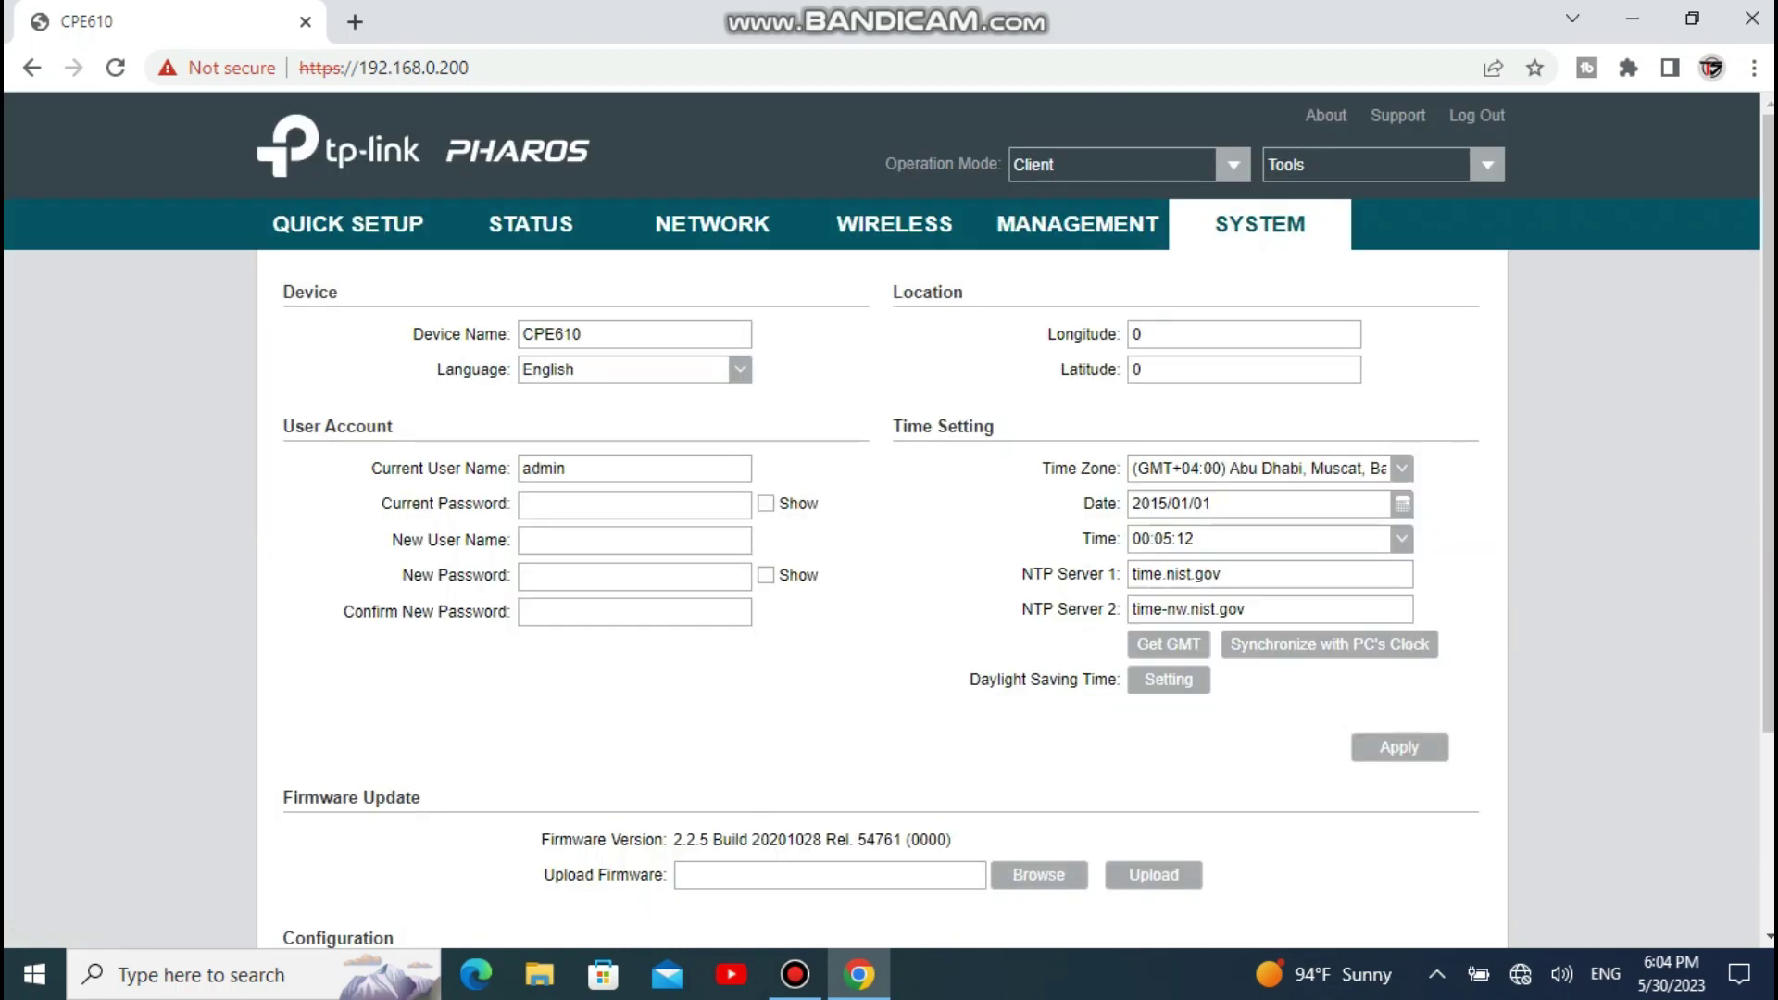
pyautogui.click(1399, 748)
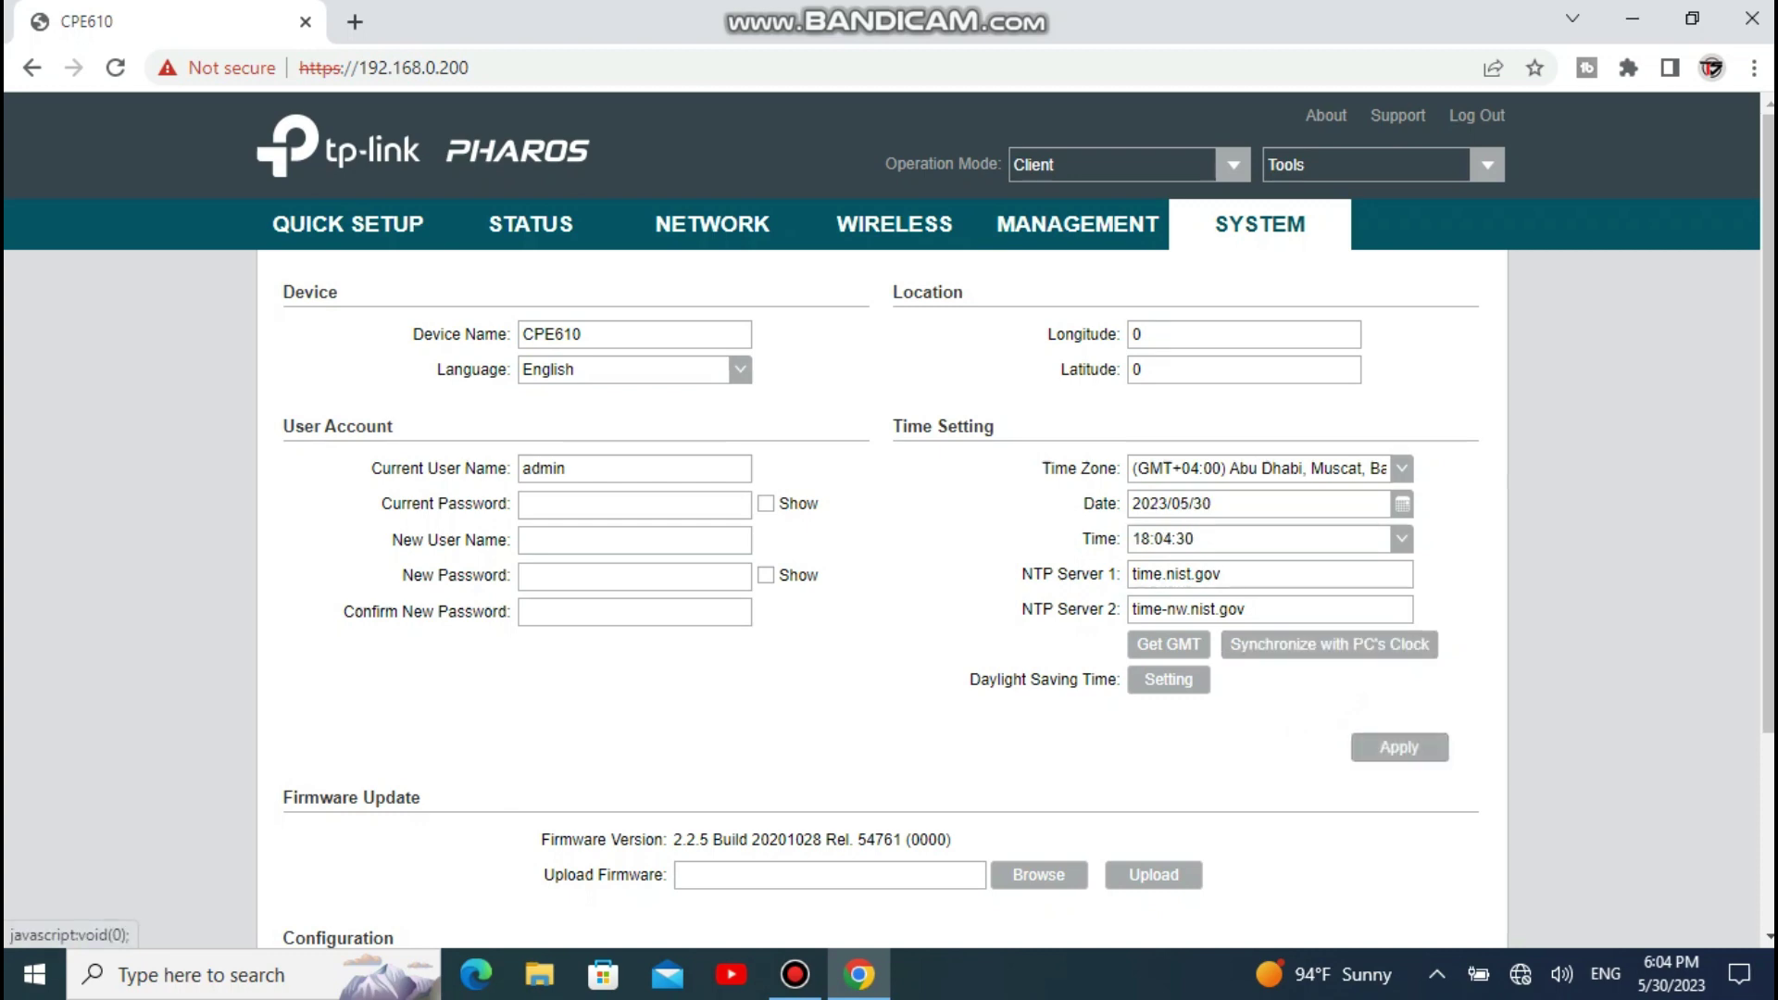
pyautogui.click(1391, 304)
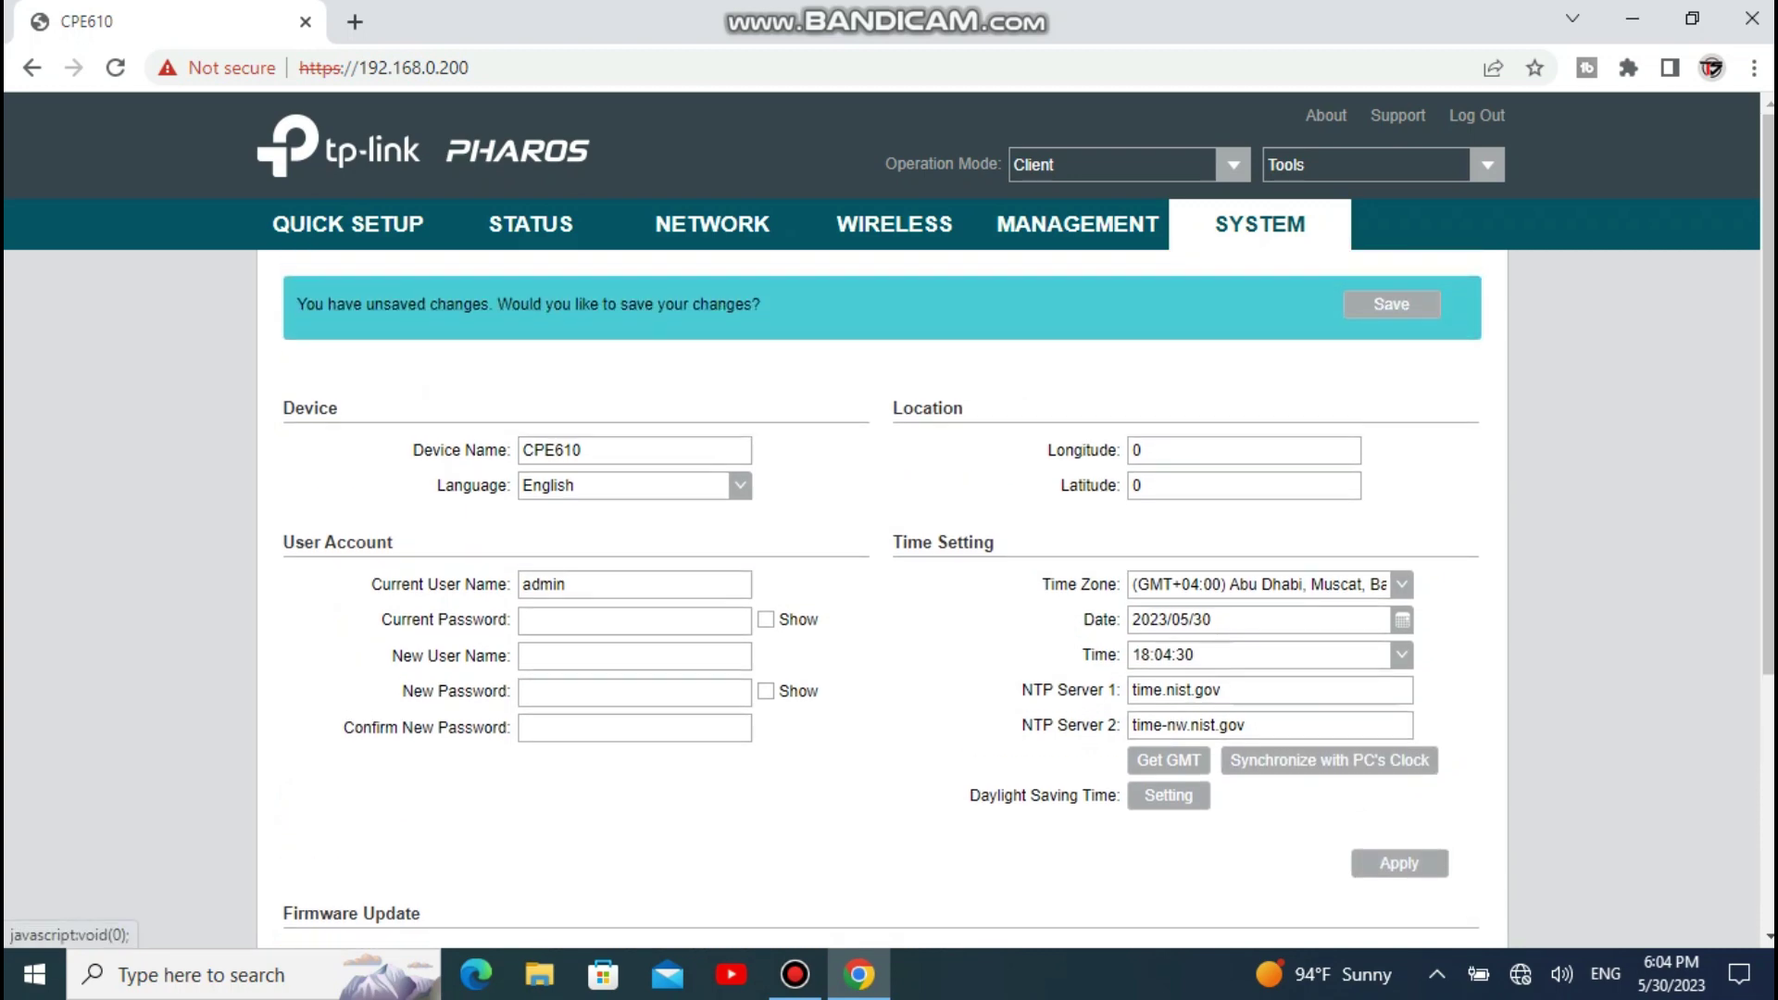
# Step: Close Chrome, refresh the desktop, and open Network & Internet settings from the tray icon
pyautogui.click(1752, 19)
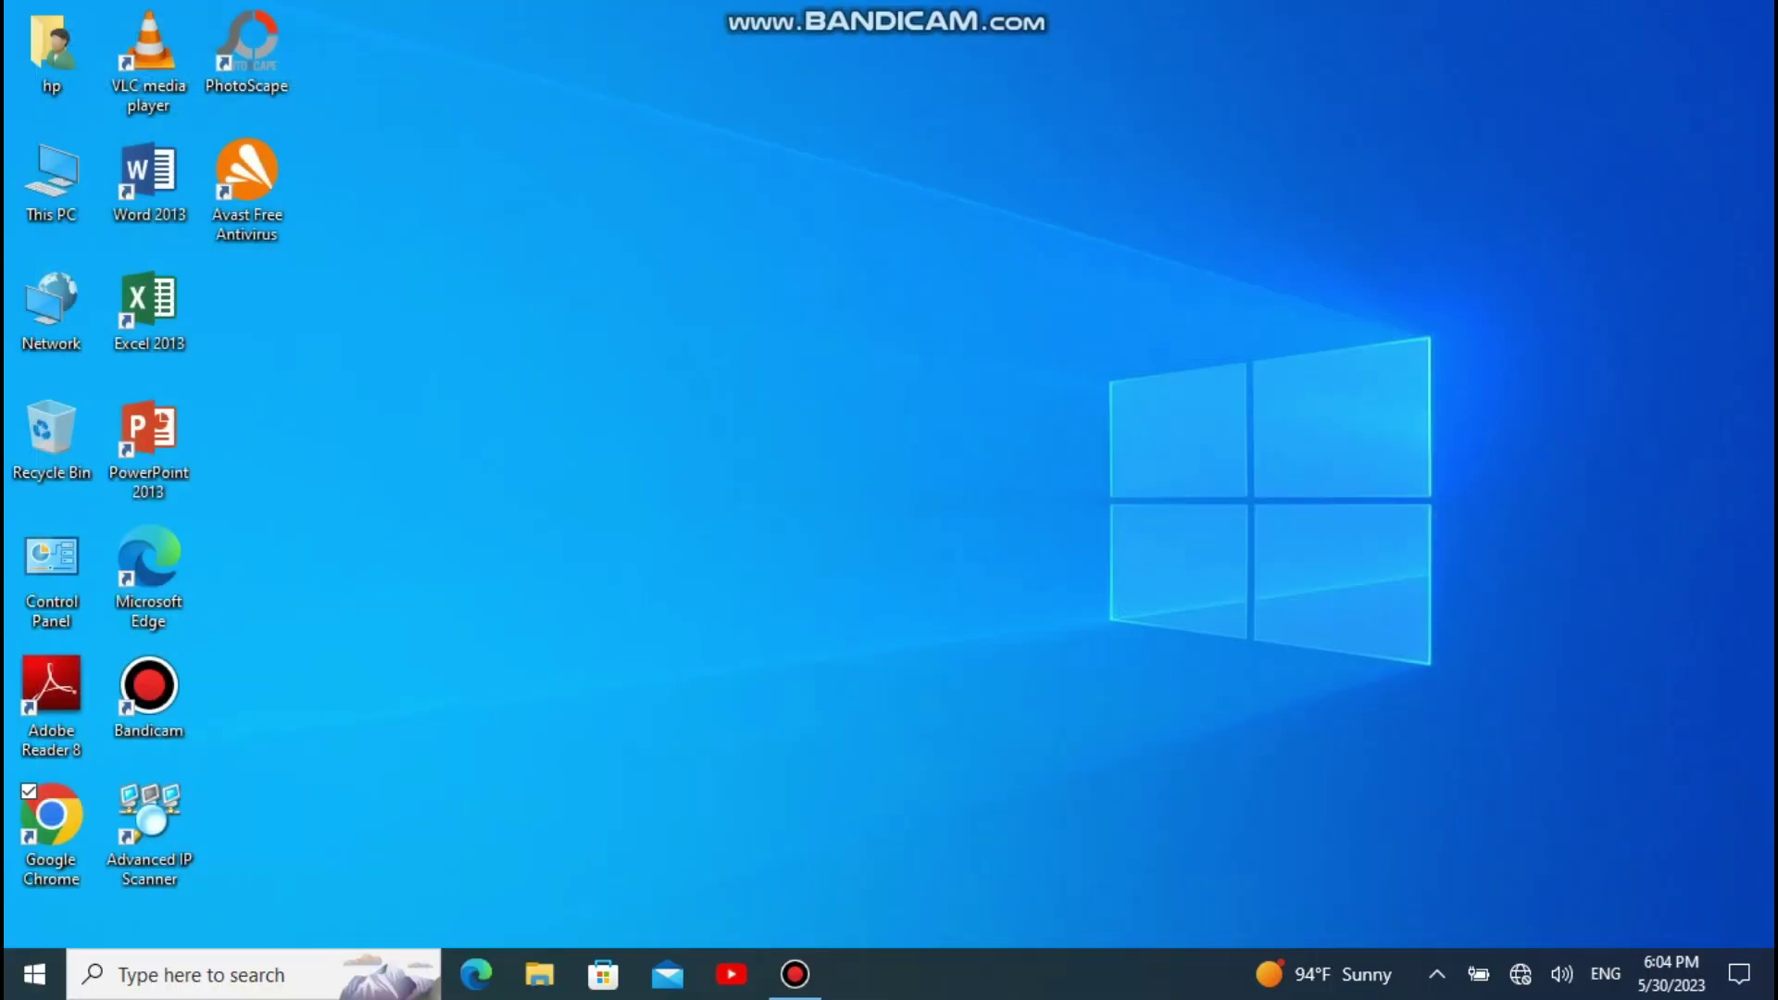
pyautogui.rightClick(450, 150)
pyautogui.click(515, 226)
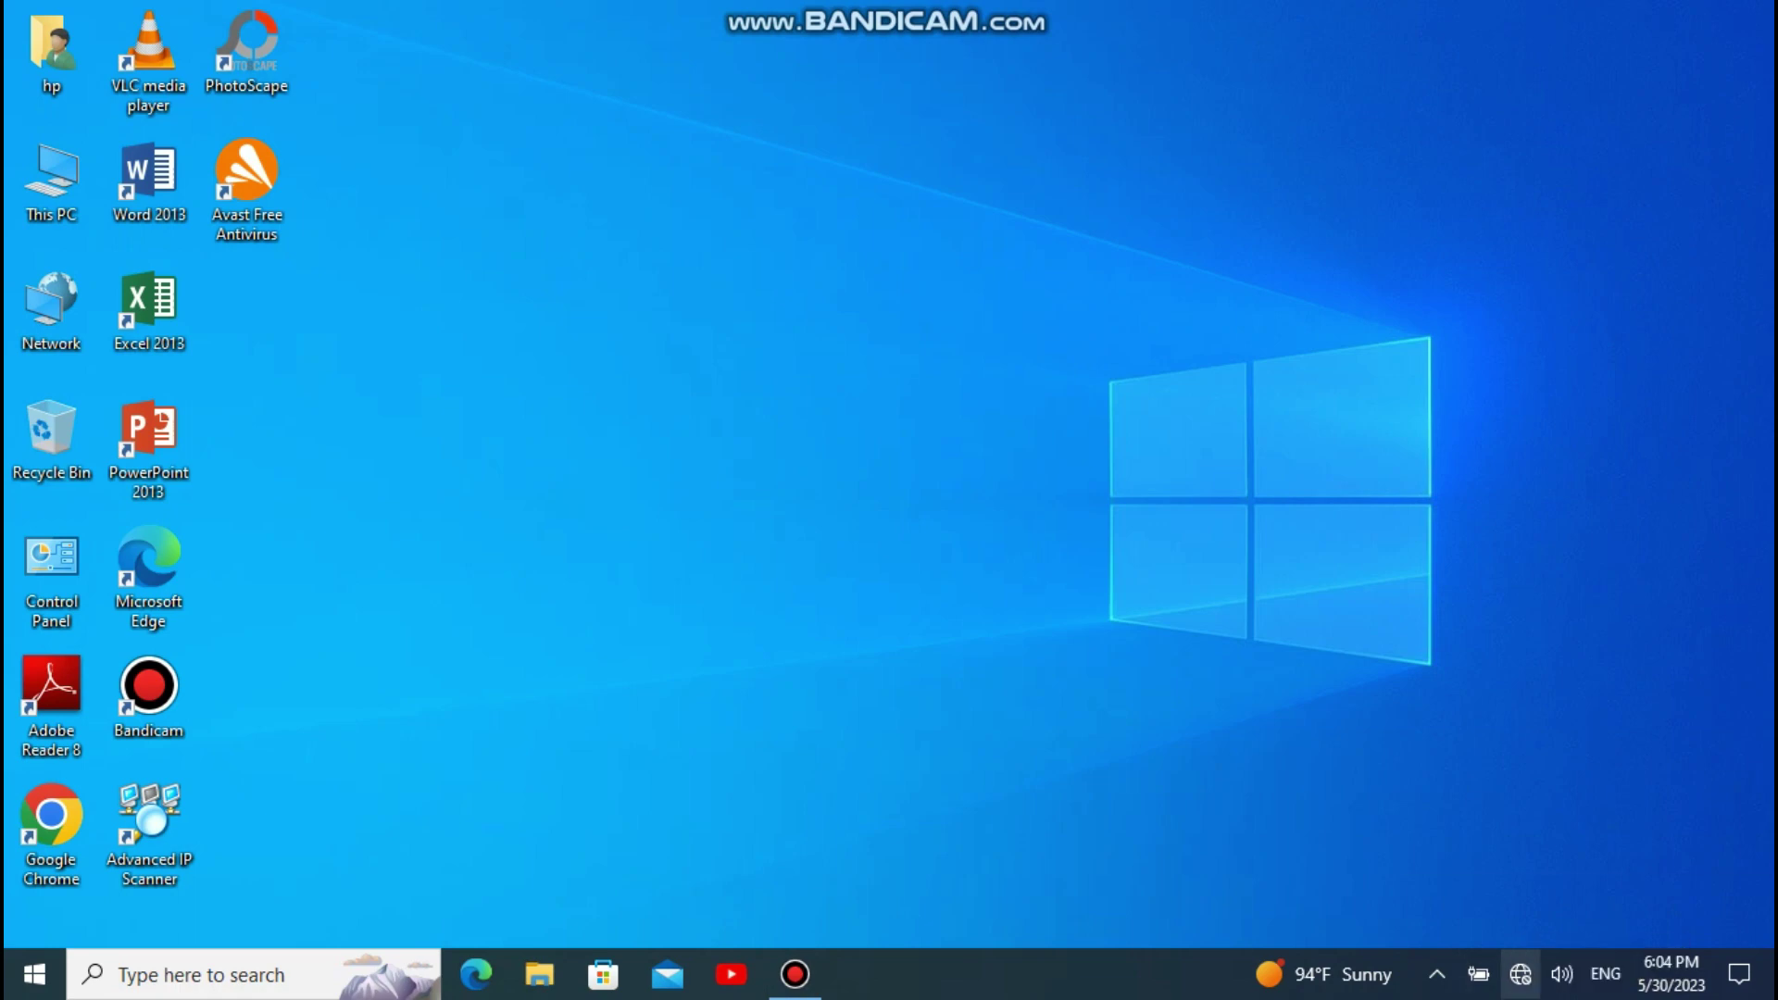
pyautogui.rightClick(1520, 974)
pyautogui.click(1566, 949)
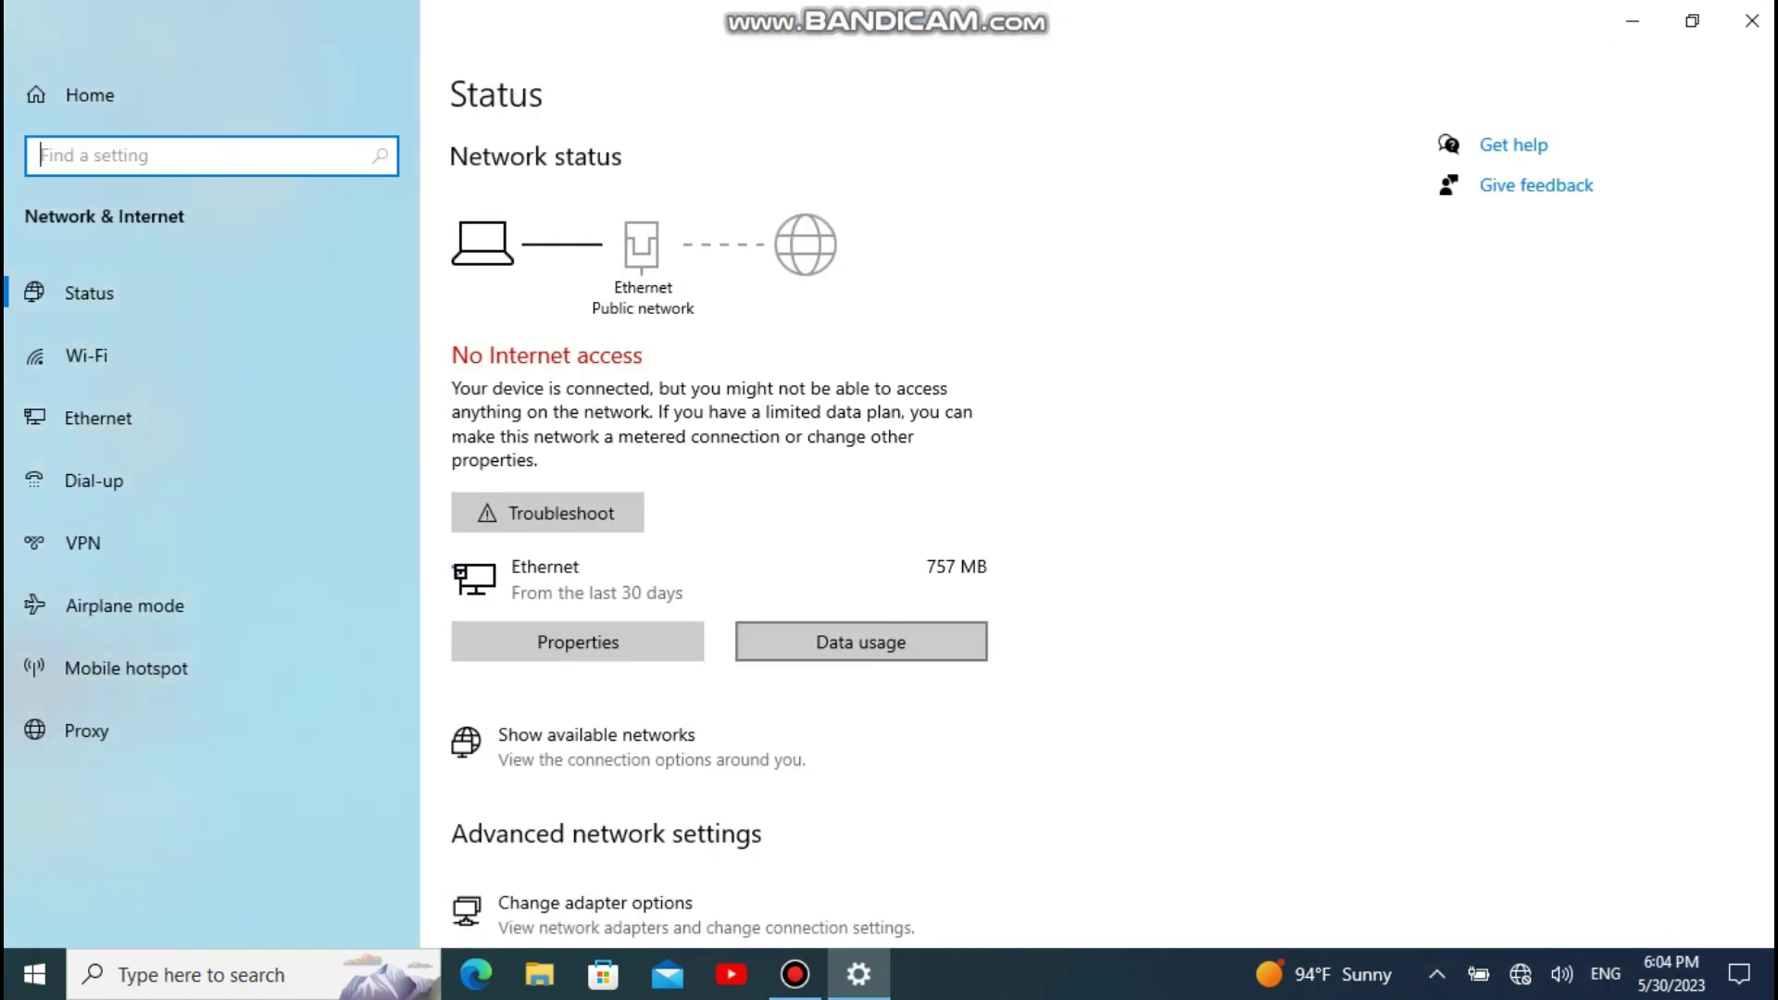
pyautogui.scroll(-3, 719, 538)
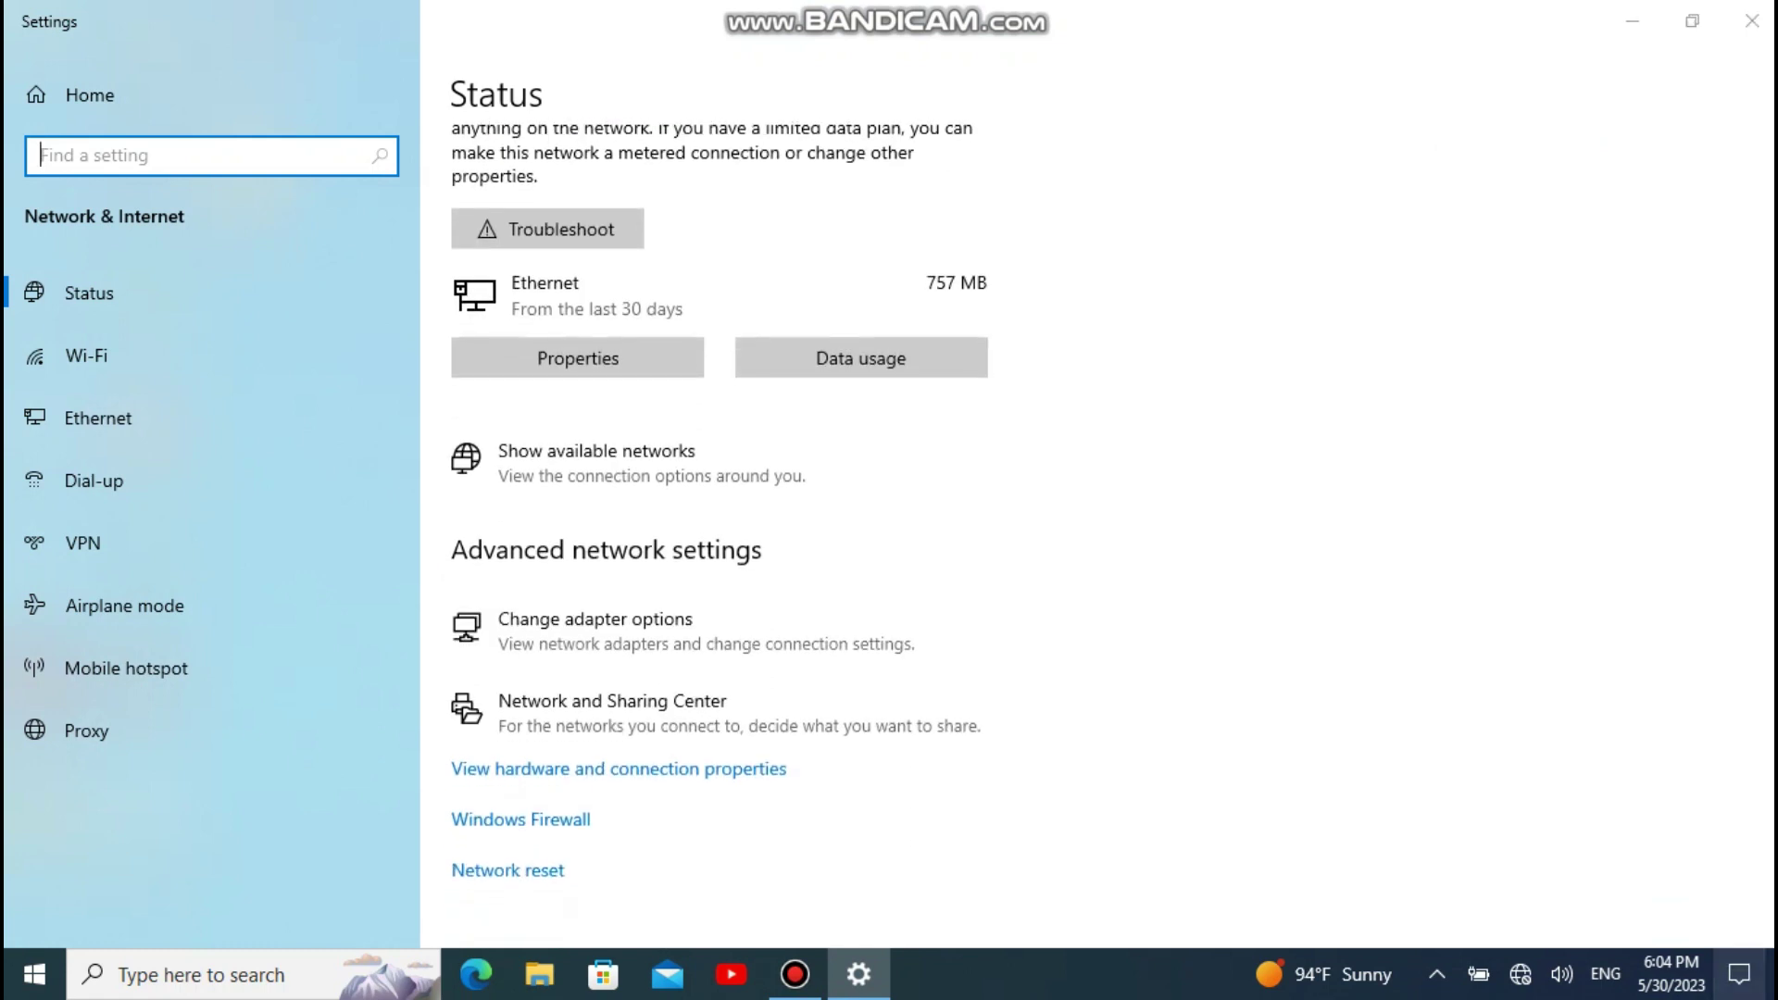
# Step: Browse the nearby Wi-Fi networks in the quick actions panel, then open the network adapter list
pyautogui.click(1740, 975)
pyautogui.click(1583, 699)
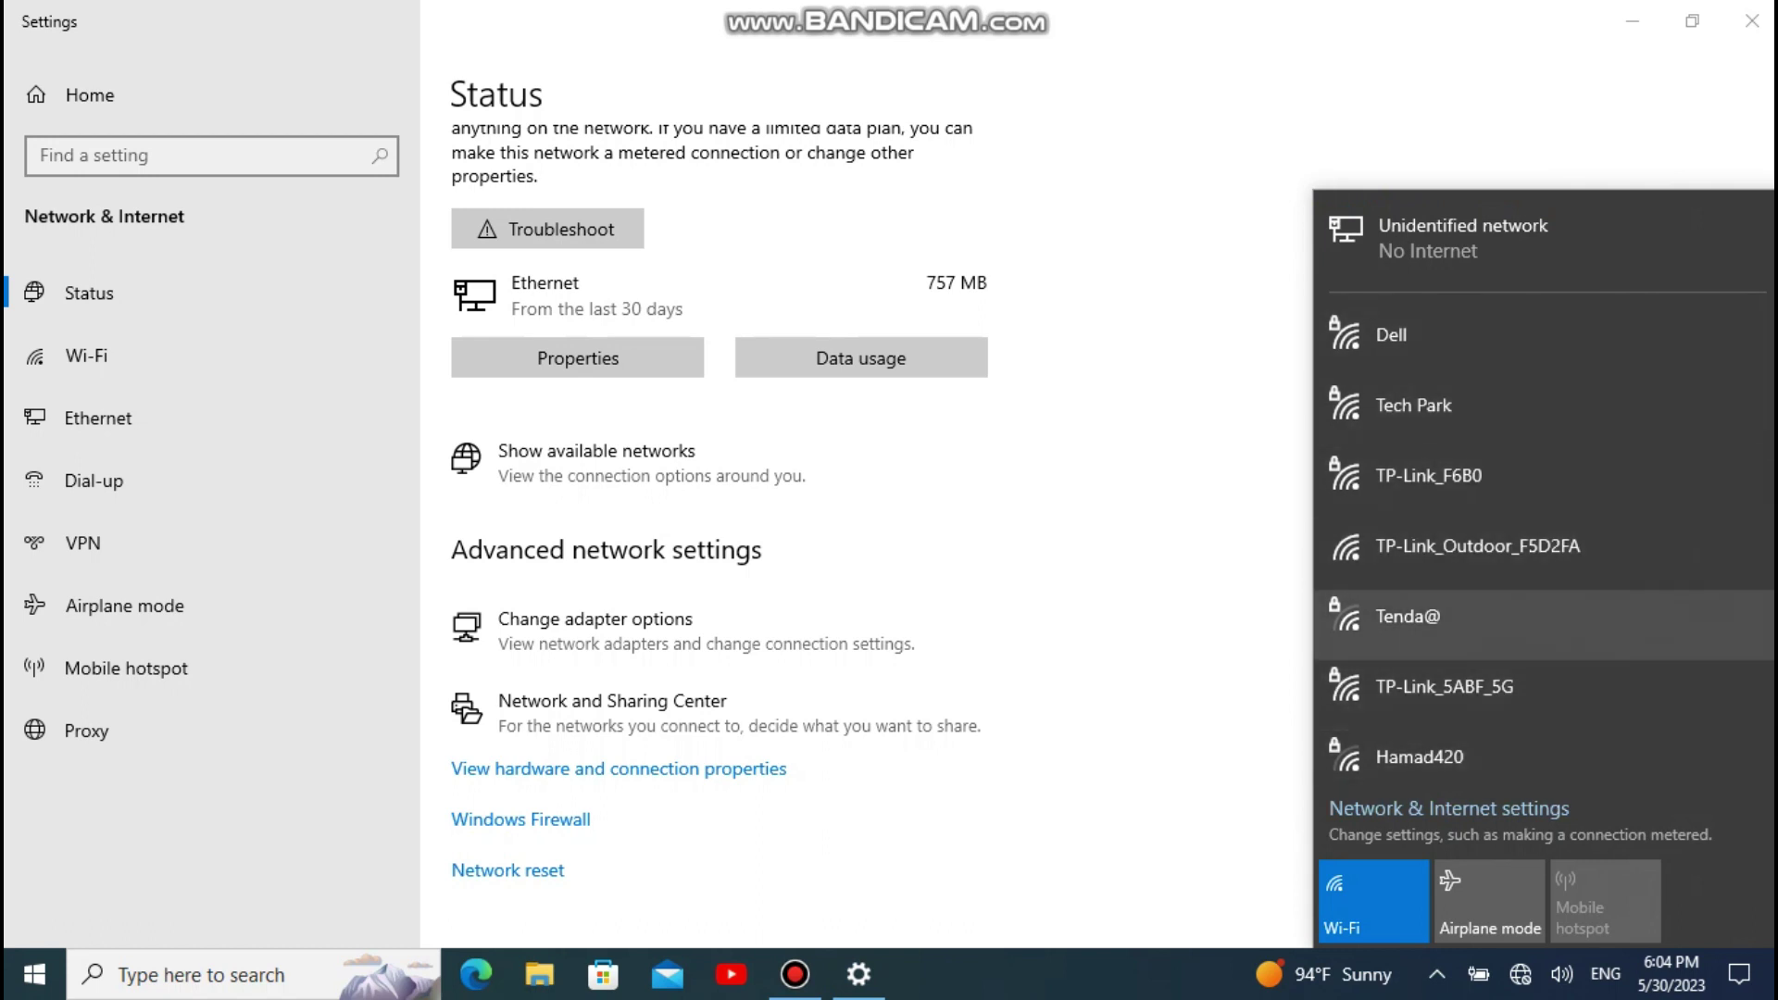
pyautogui.scroll(-6, 1537, 584)
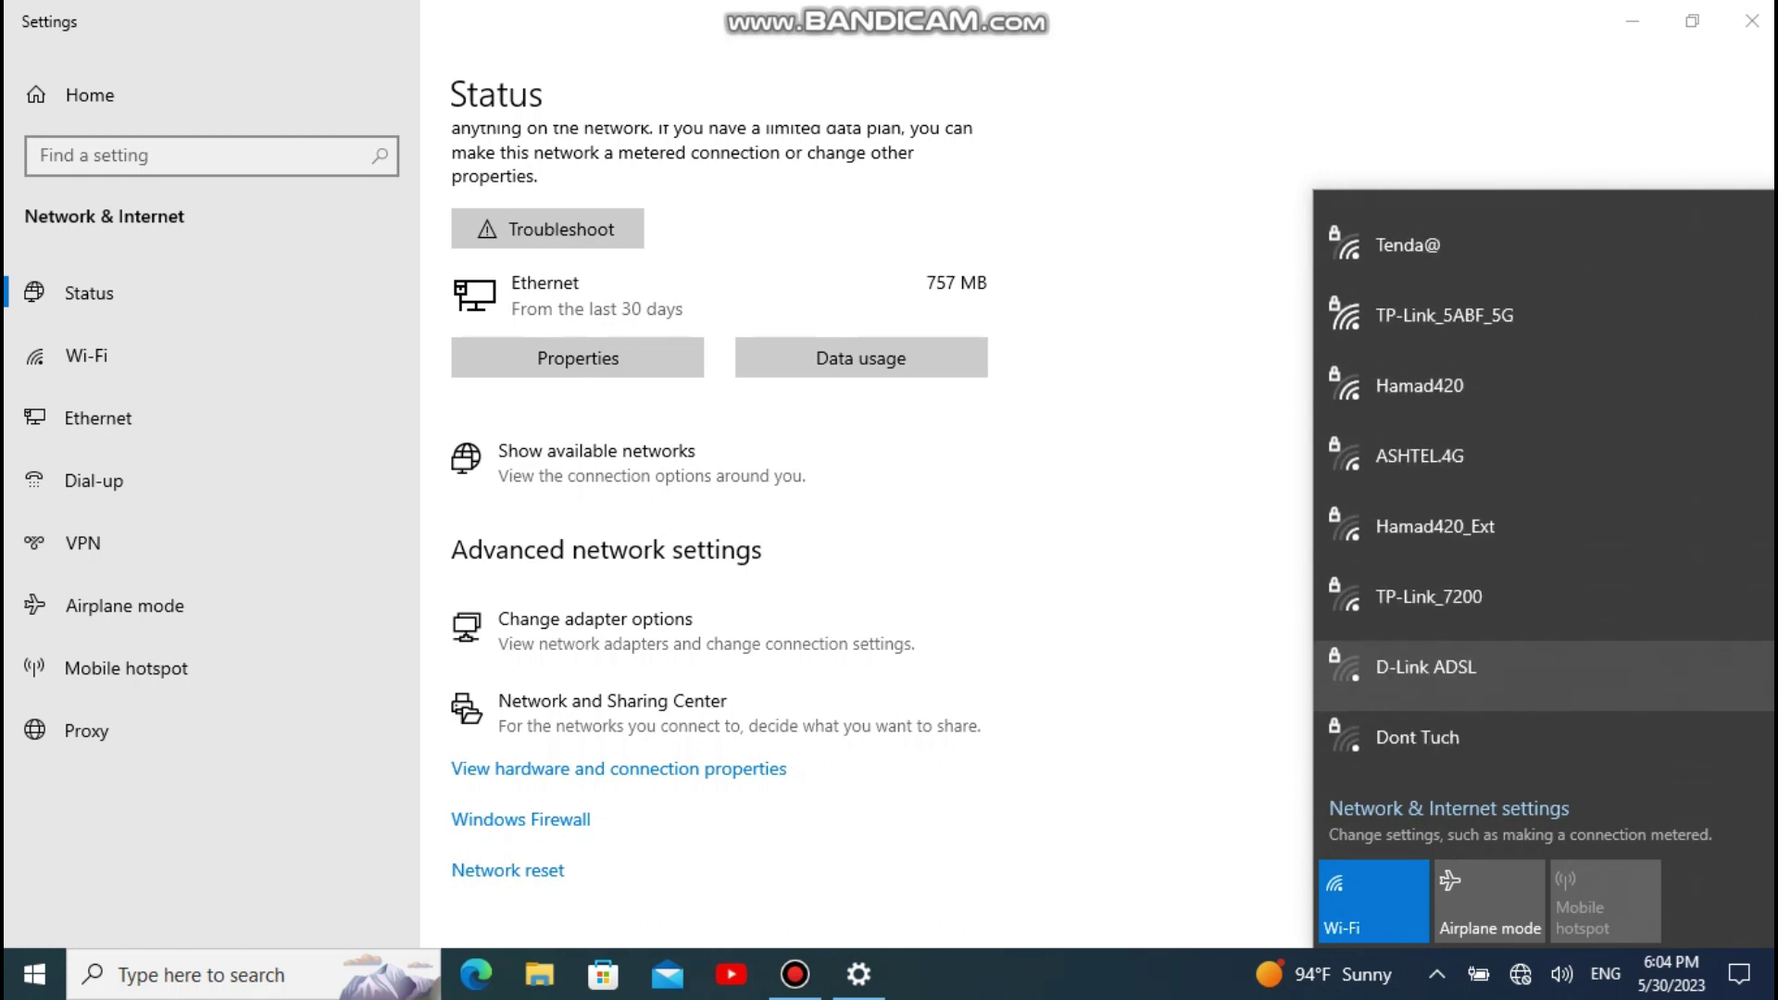
pyautogui.scroll(-1, 1538, 588)
pyautogui.scroll(5, 1537, 593)
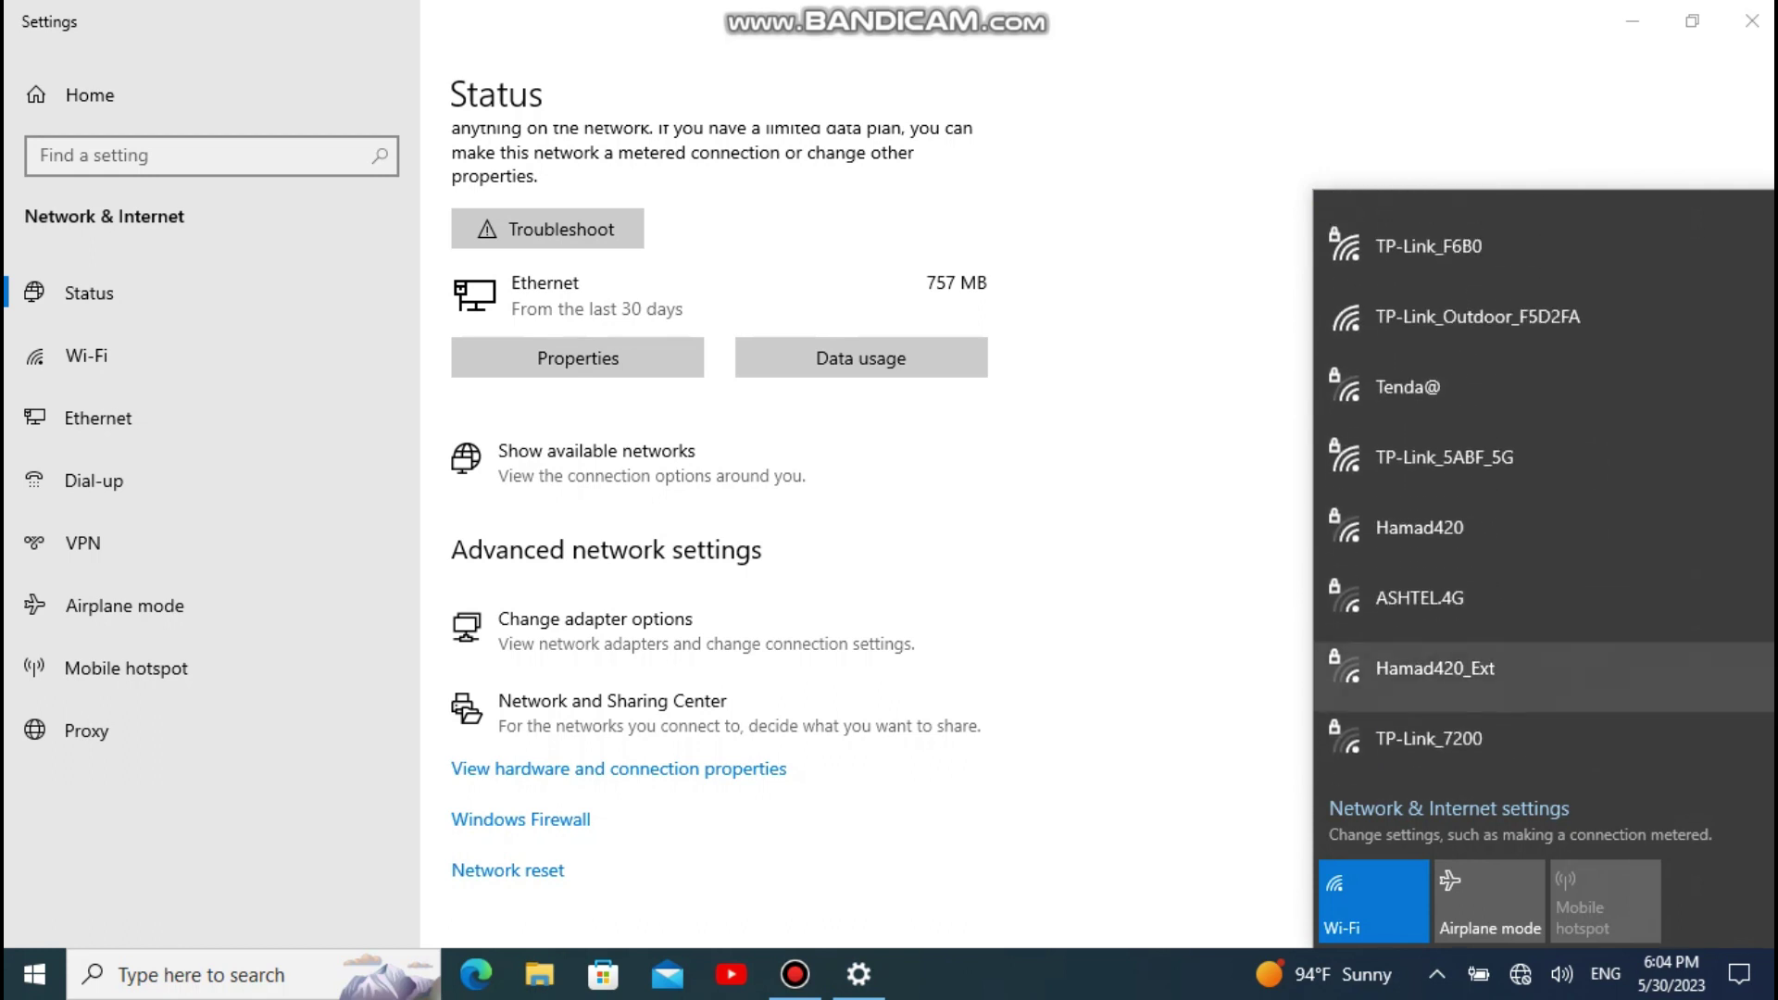
pyautogui.scroll(3, 1538, 597)
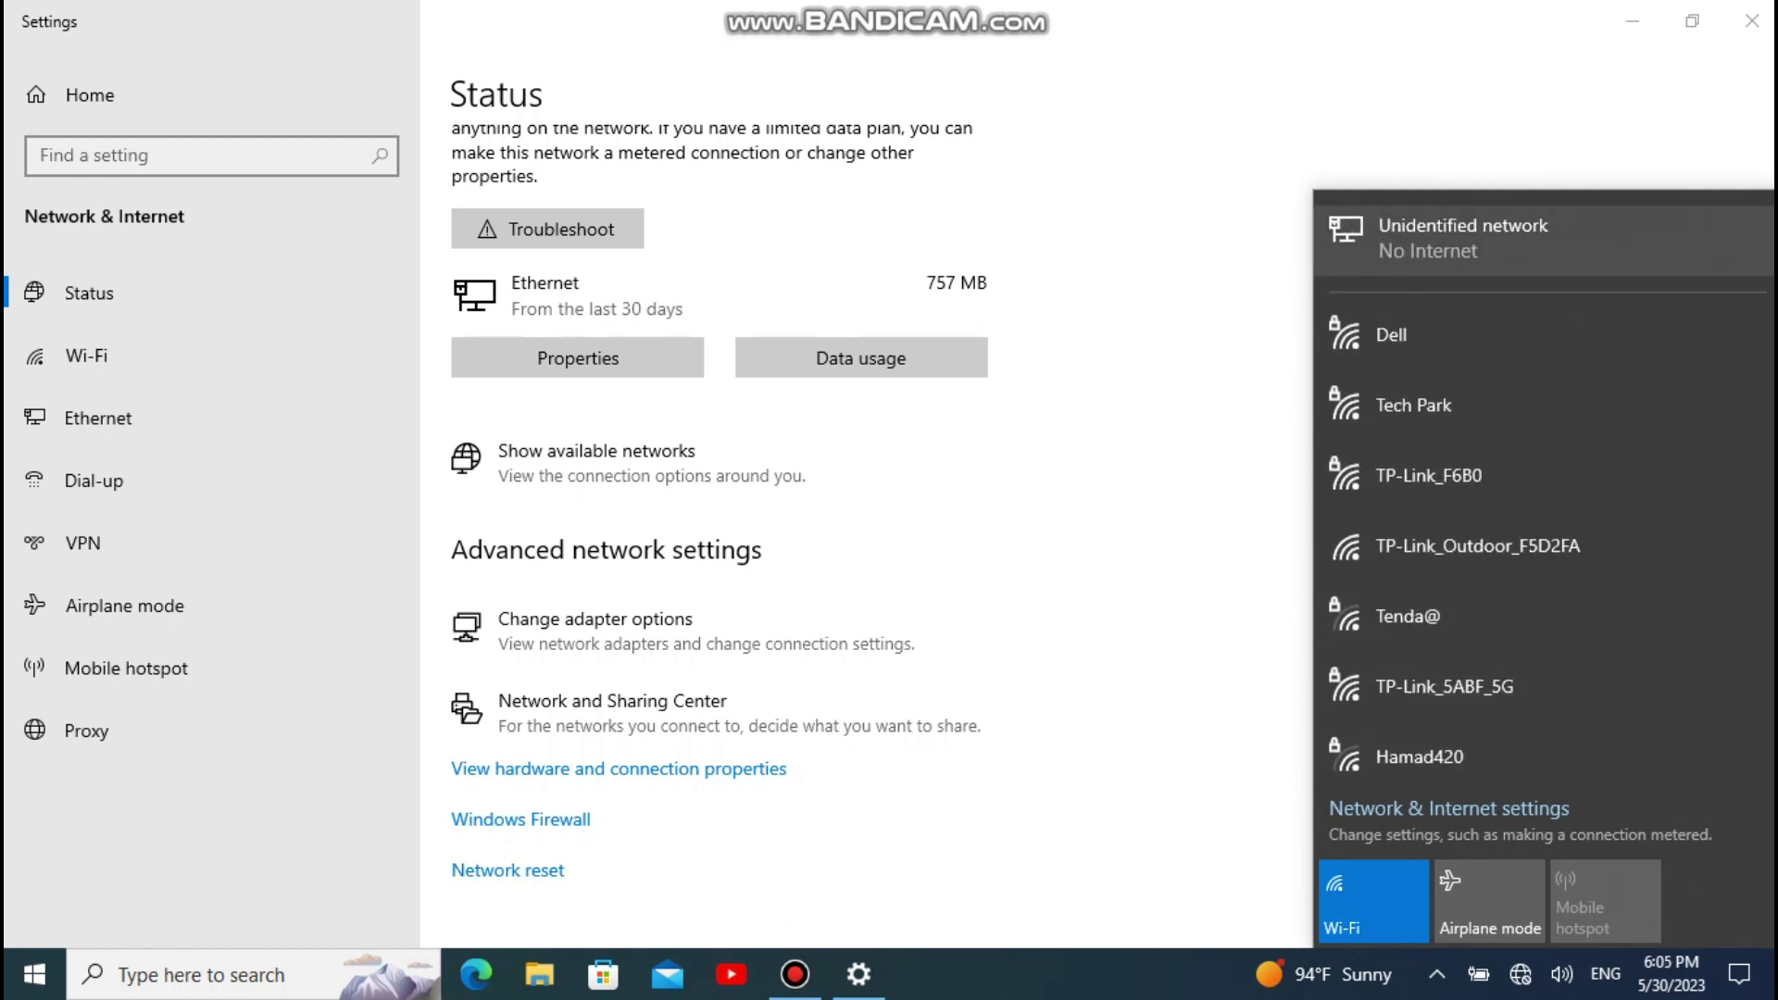
pyautogui.click(648, 741)
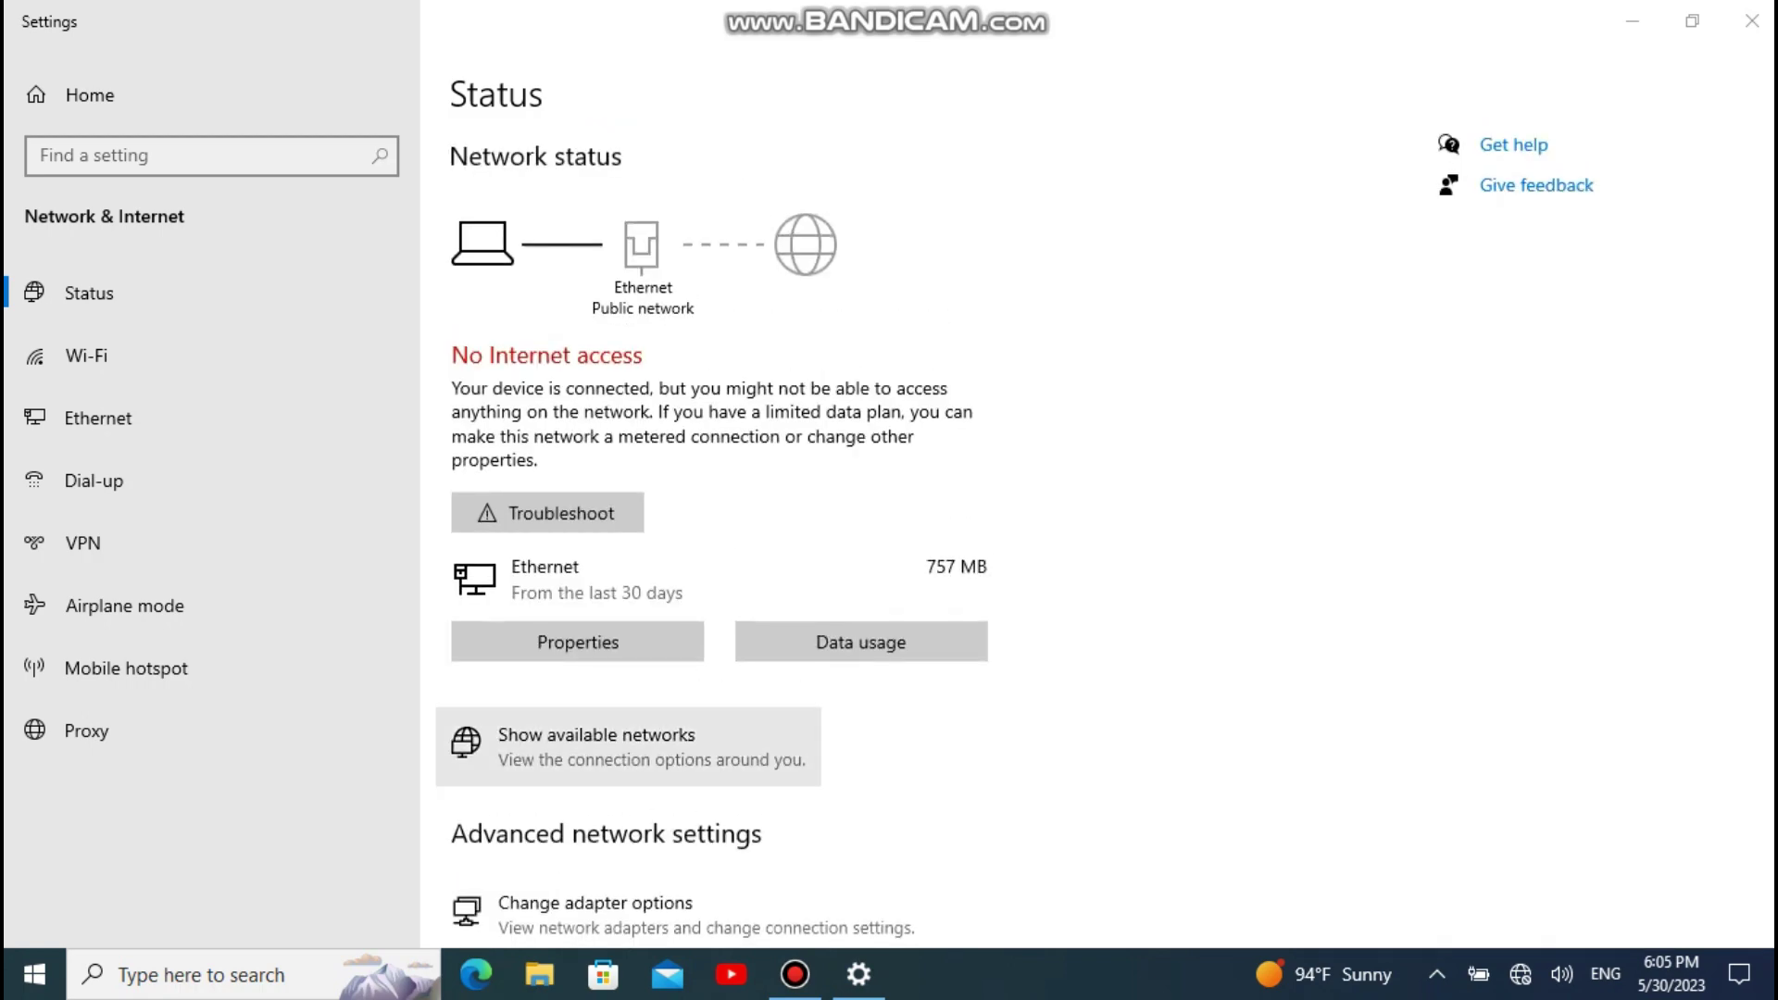
pyautogui.scroll(-3, 618, 755)
pyautogui.click(648, 591)
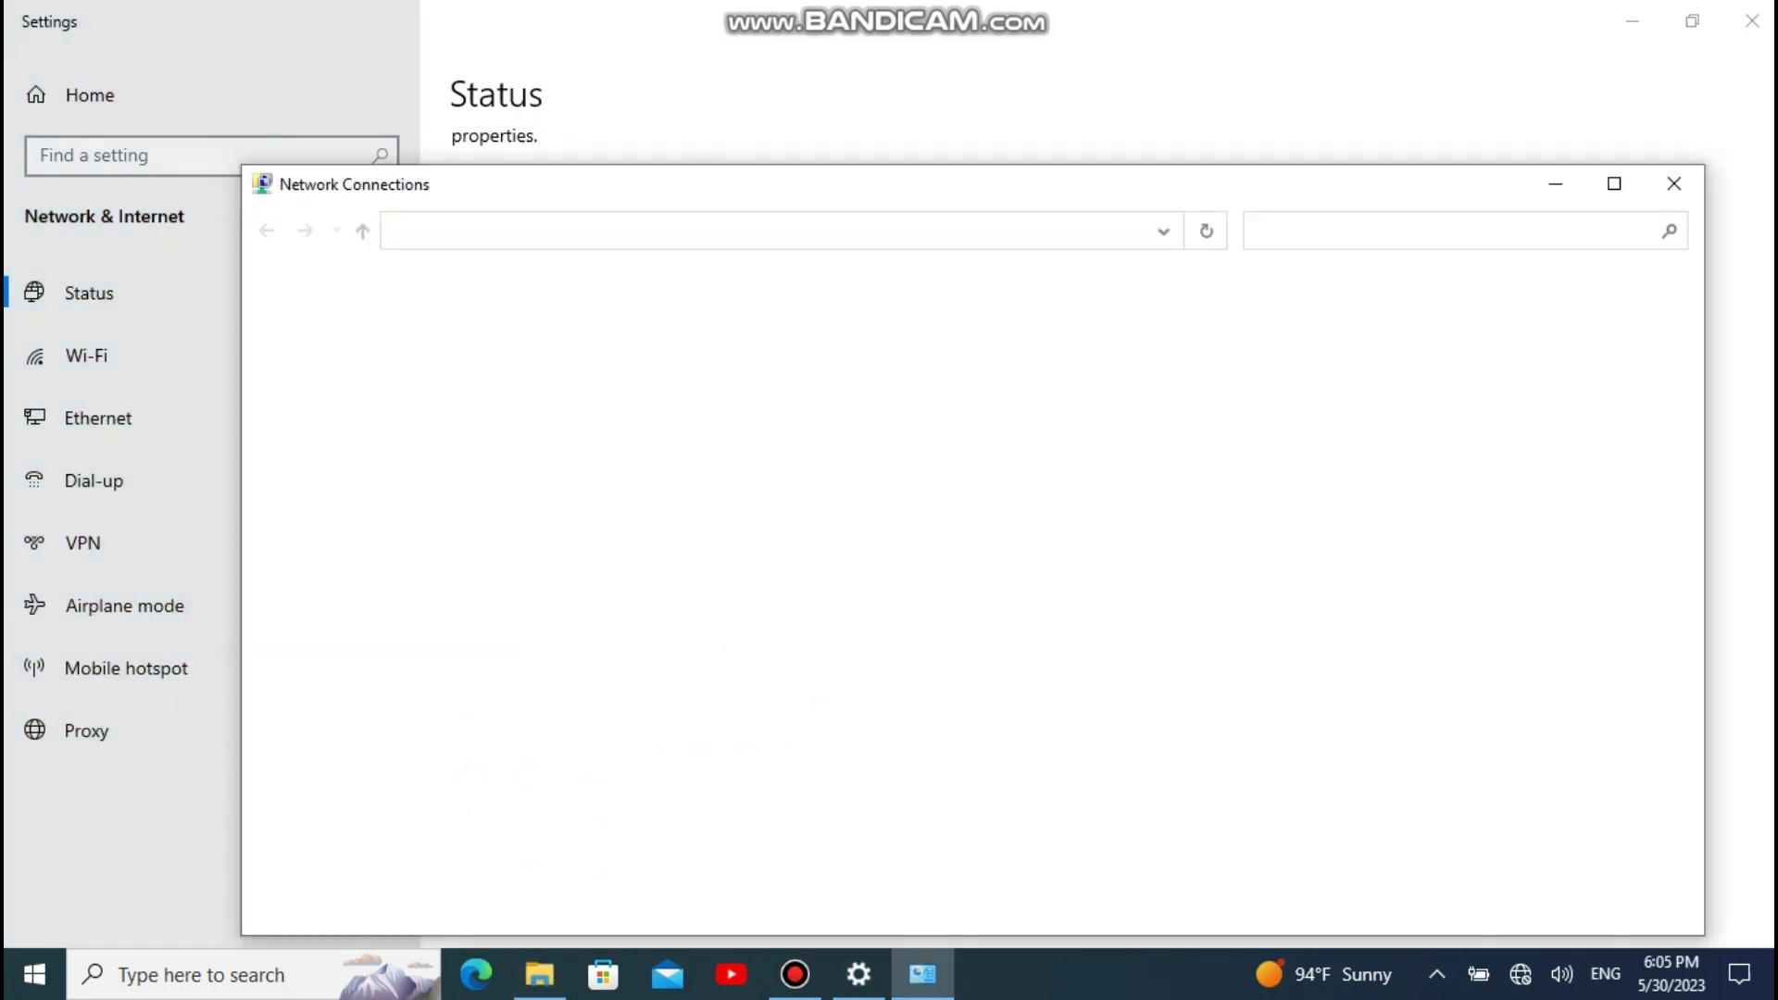
# Step: Switch the Ethernet adapter's IPv4 to obtain IP and DNS addresses automatically, then close Network Connections
pyautogui.click(421, 341)
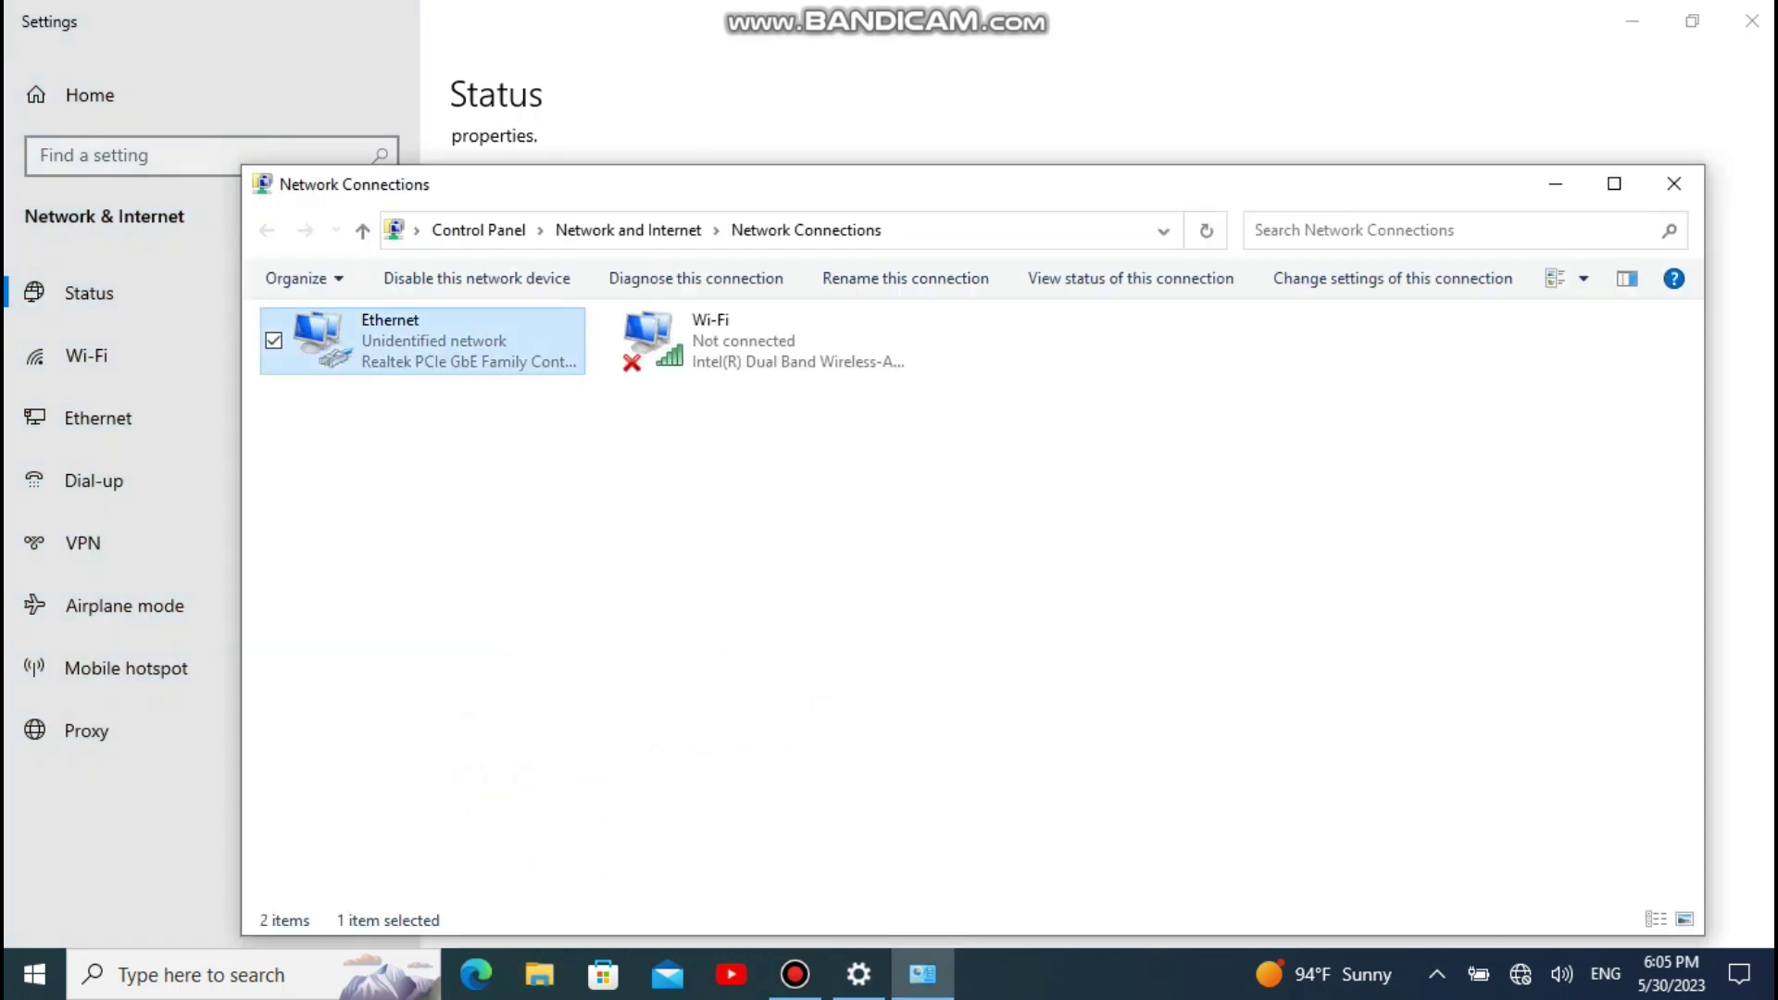
pyautogui.press('Return')
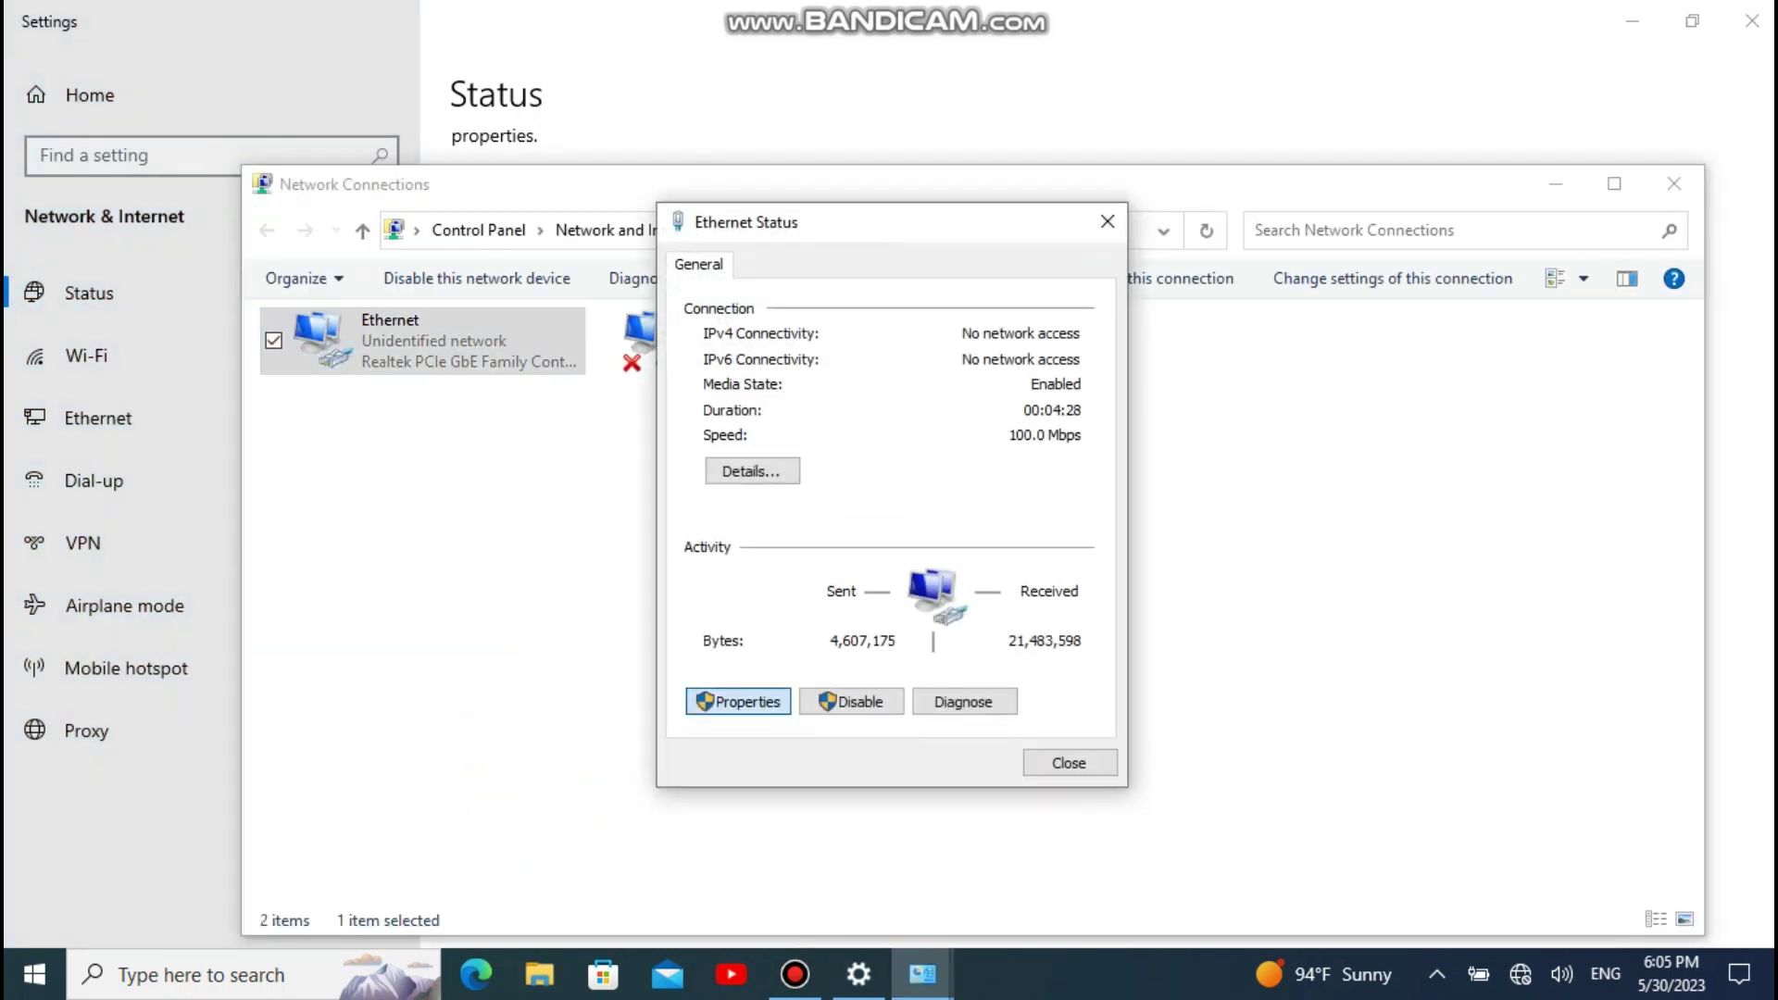
pyautogui.press('Return')
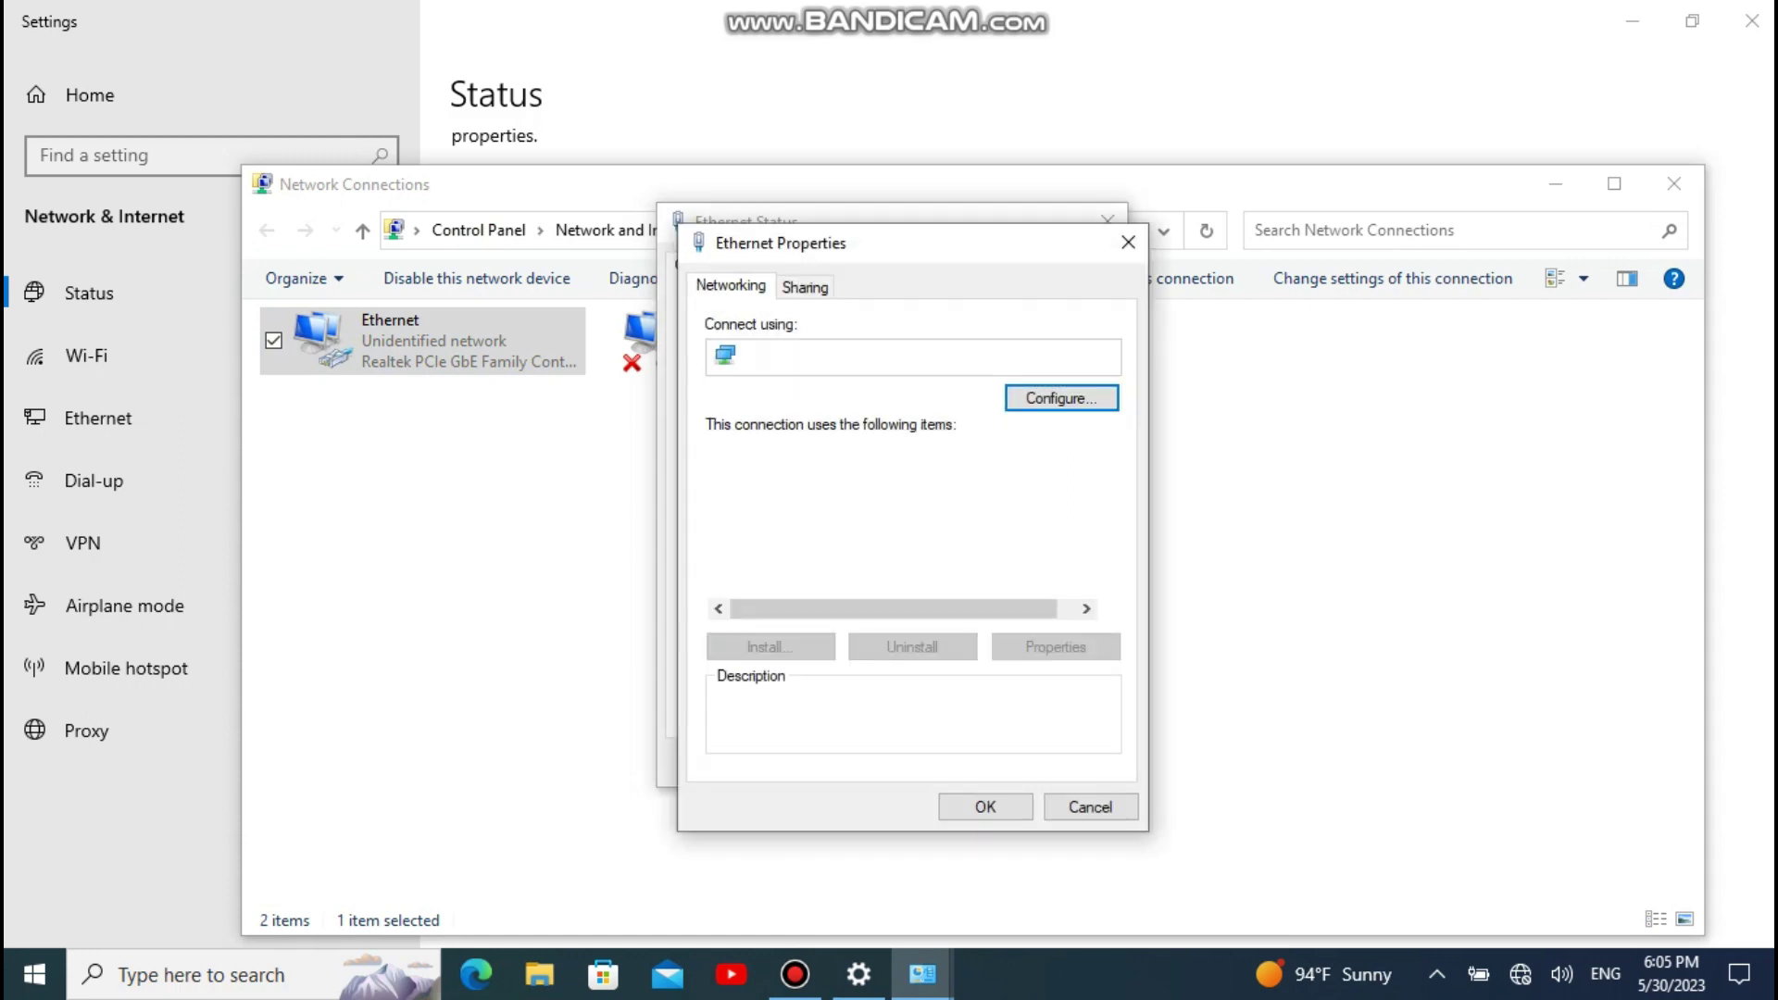
pyautogui.press('Down')
pyautogui.press('Down')
pyautogui.press('Down')
pyautogui.hotkey('alt', 'r')
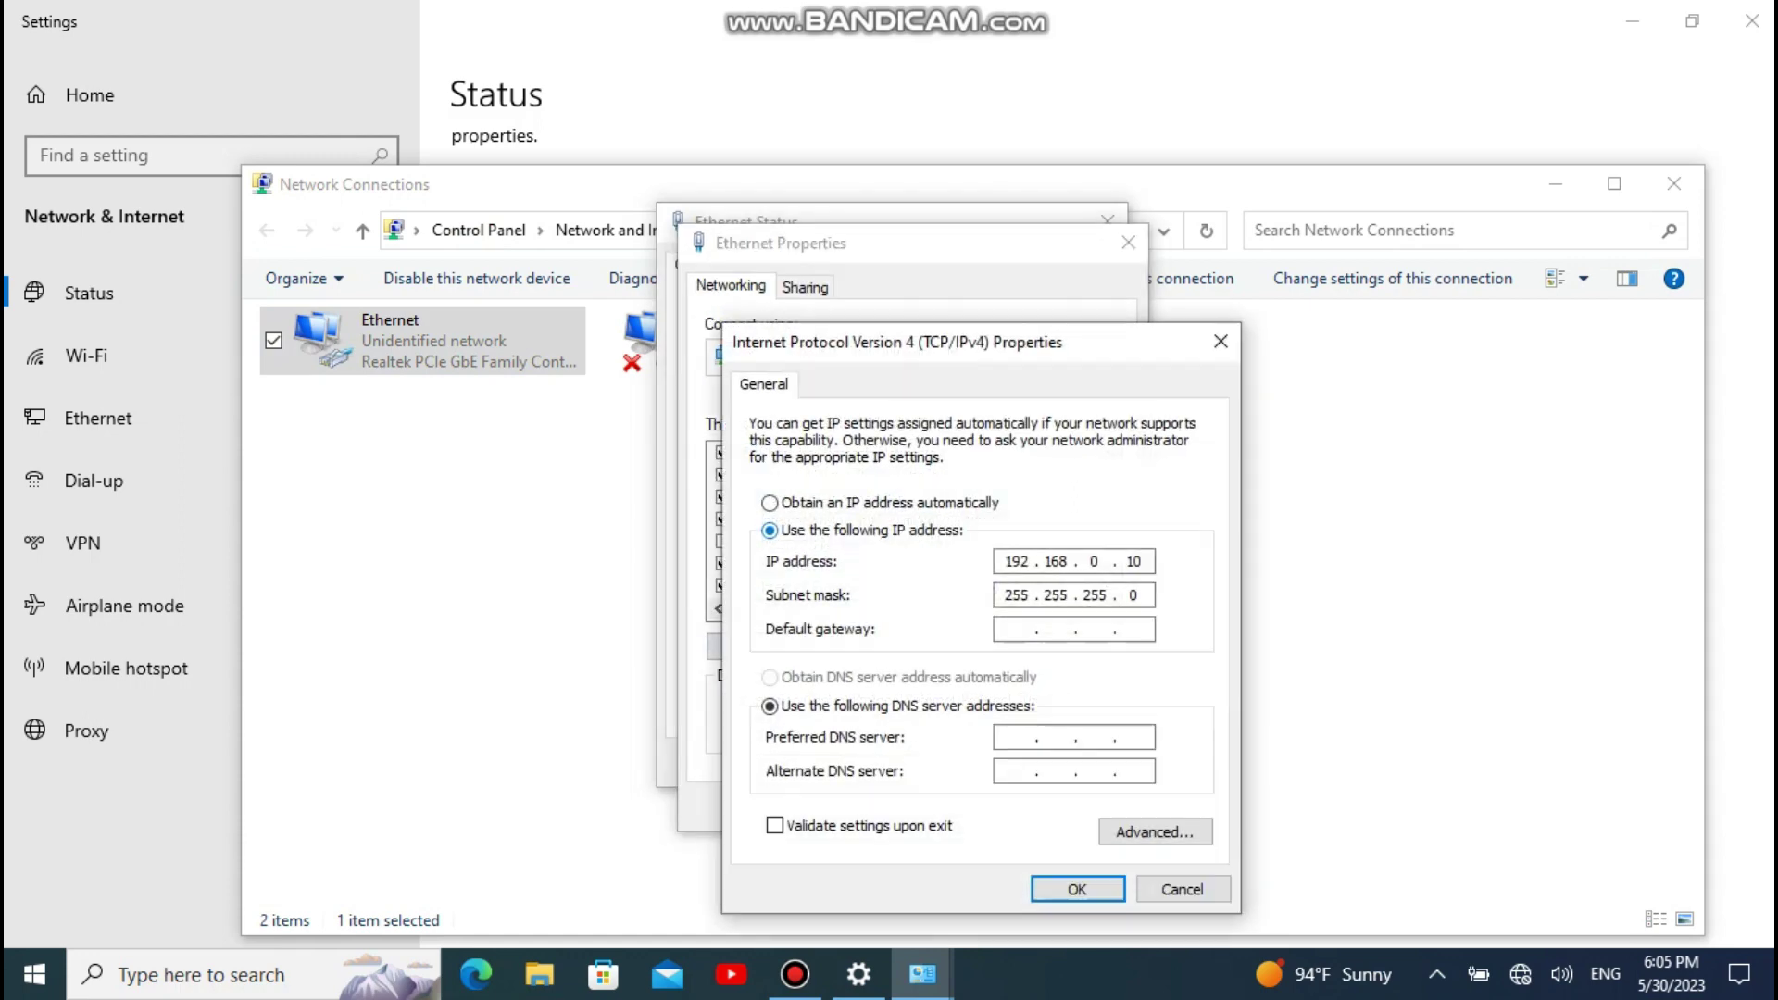
pyautogui.hotkey('alt', 'o')
pyautogui.hotkey('alt', 'b')
pyautogui.press('Return')
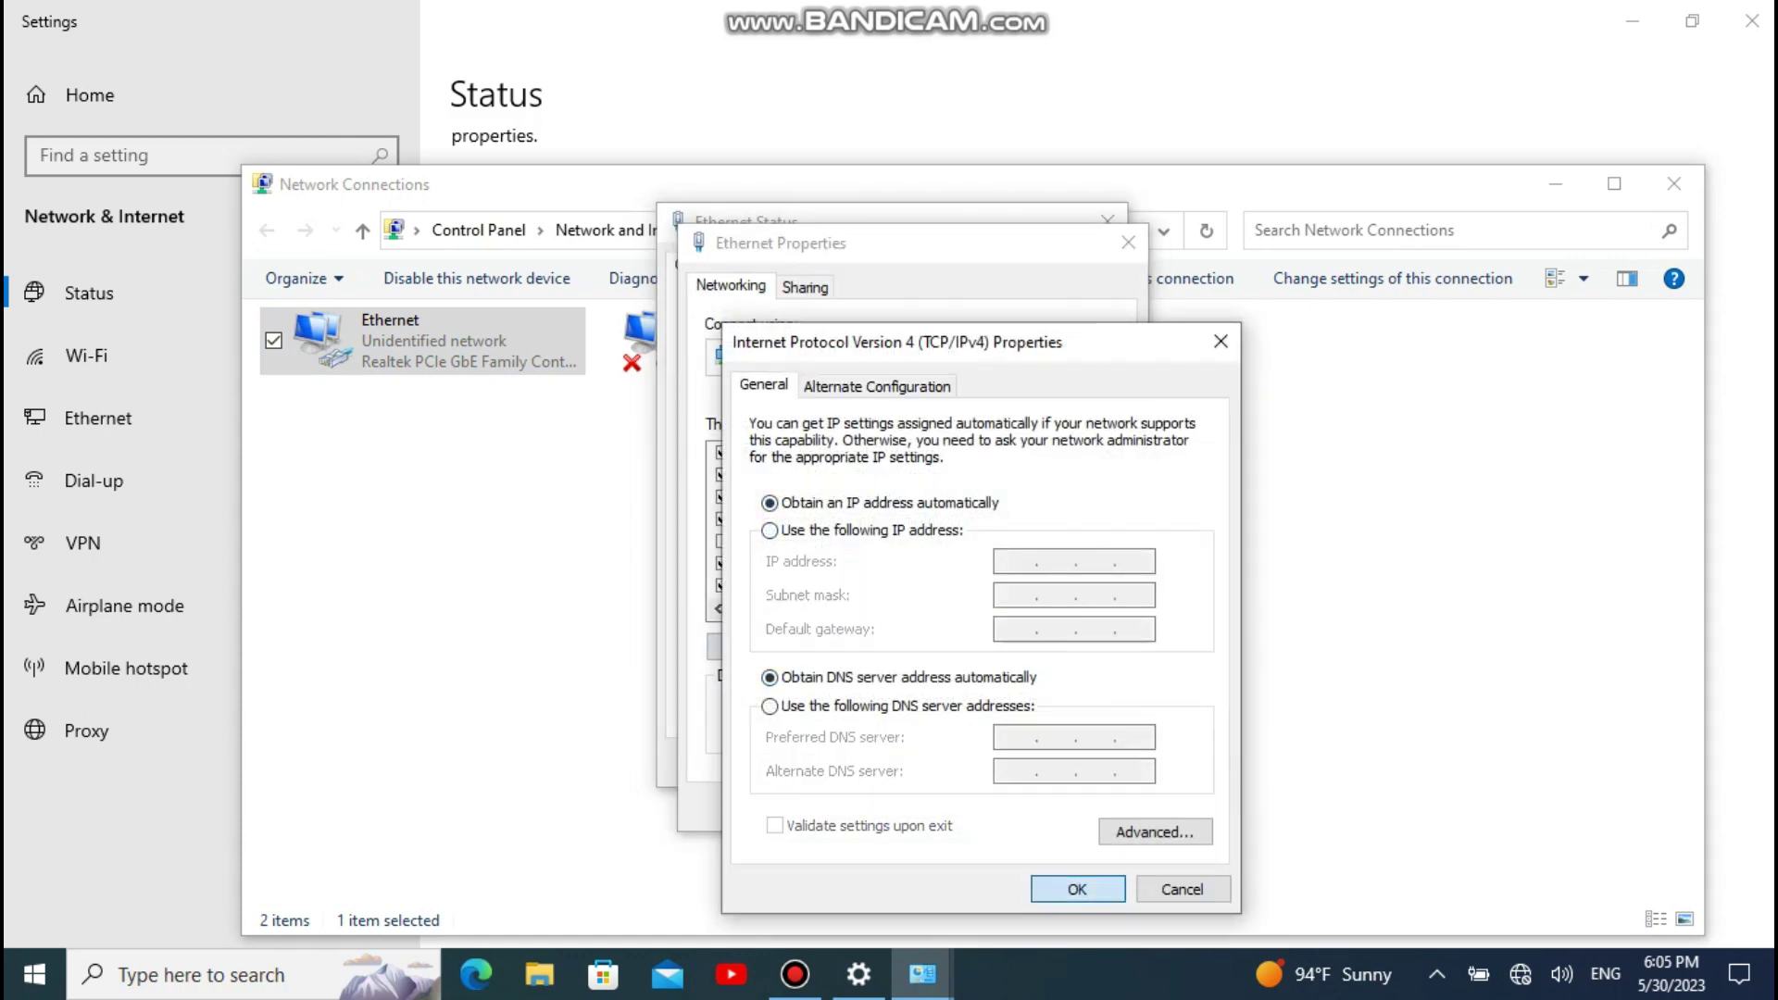
pyautogui.press('Return')
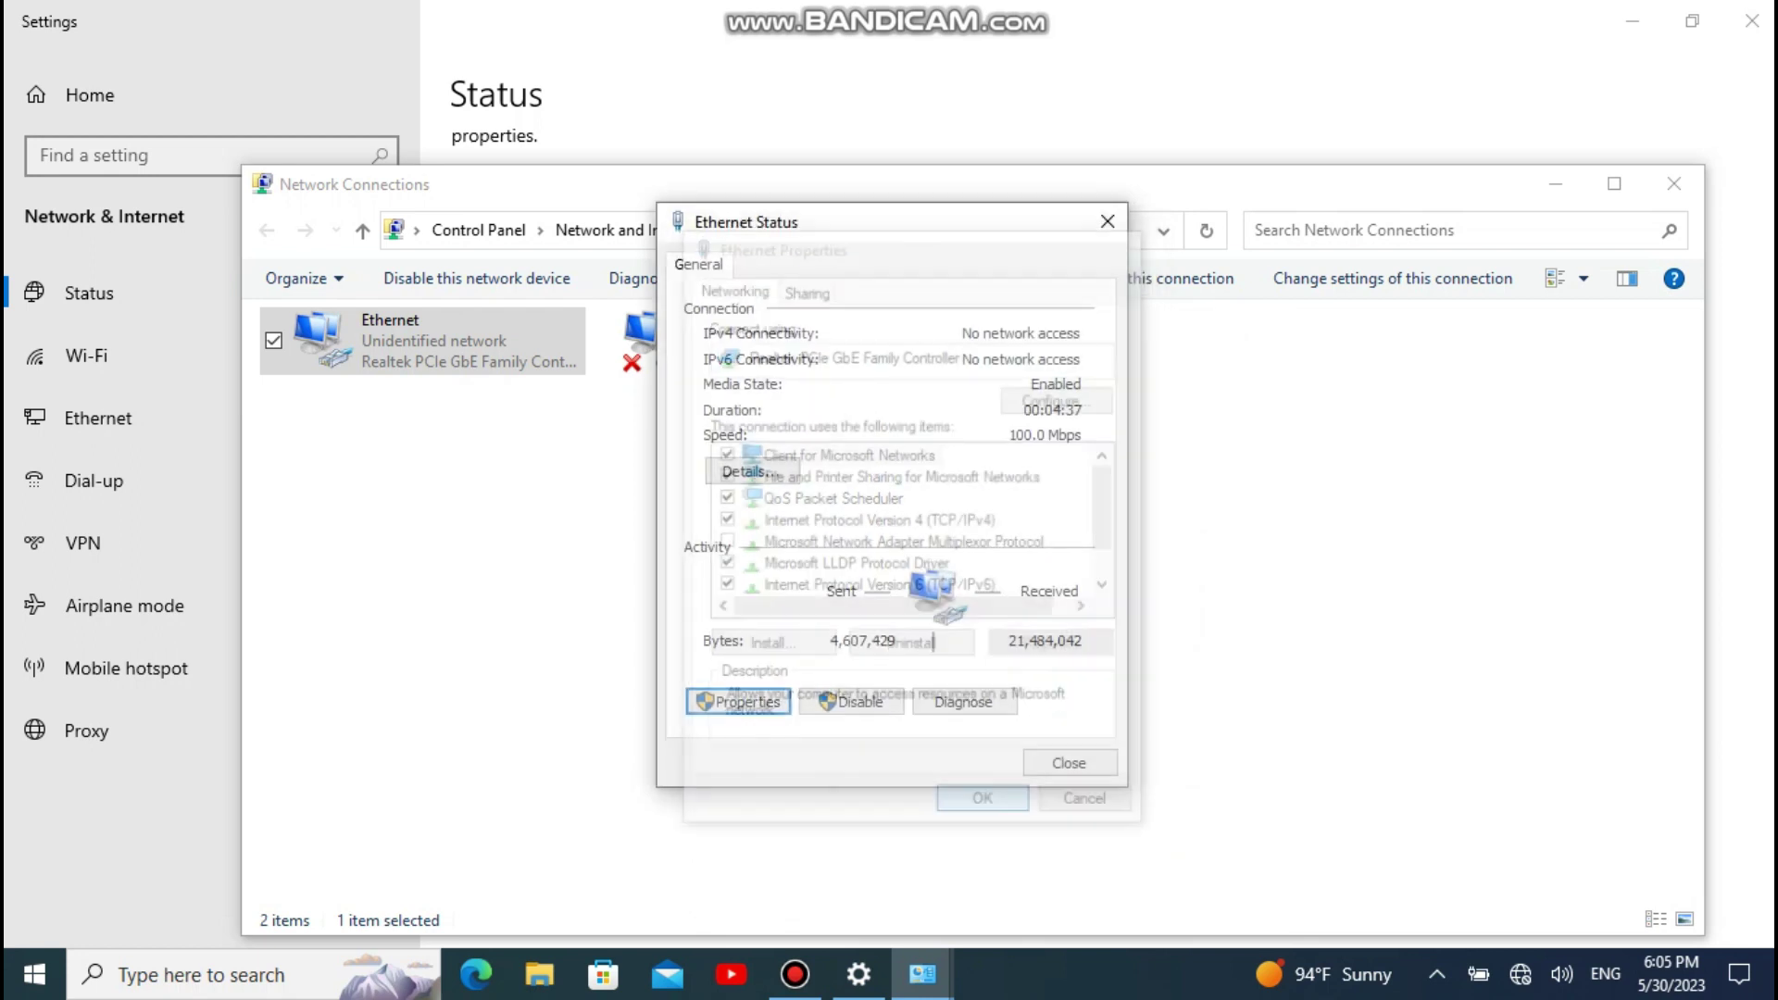
pyautogui.press('Escape')
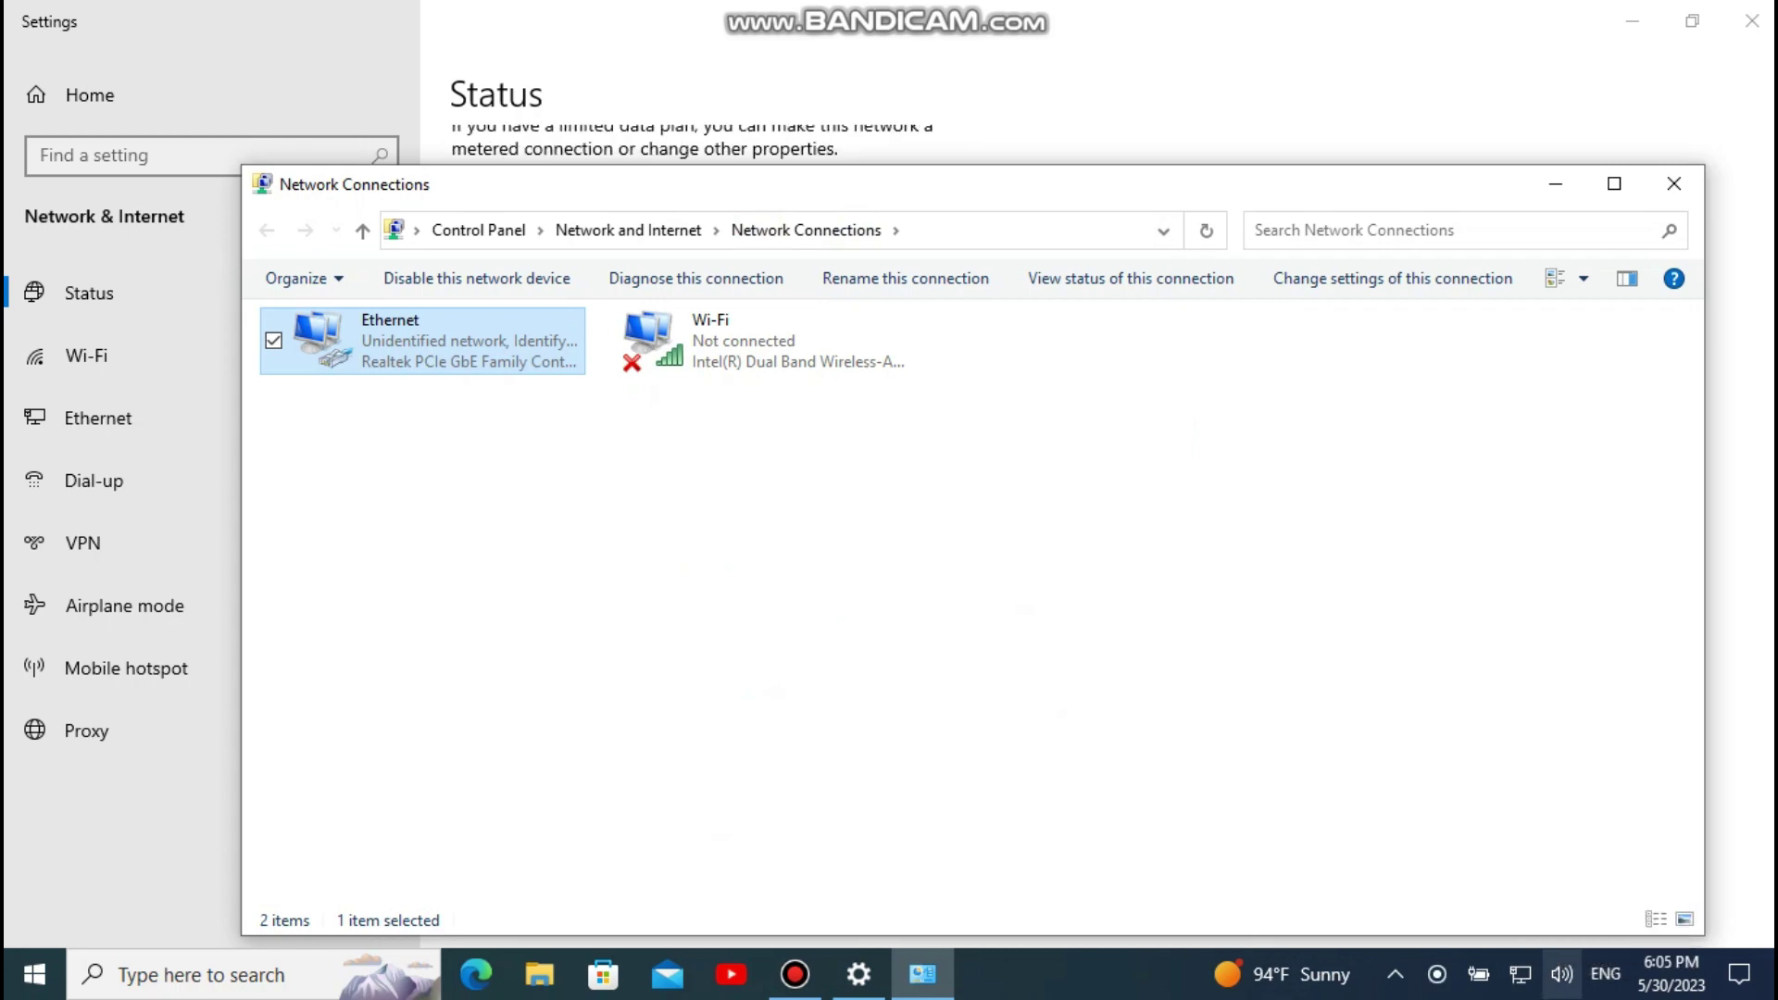
pyautogui.click(1674, 184)
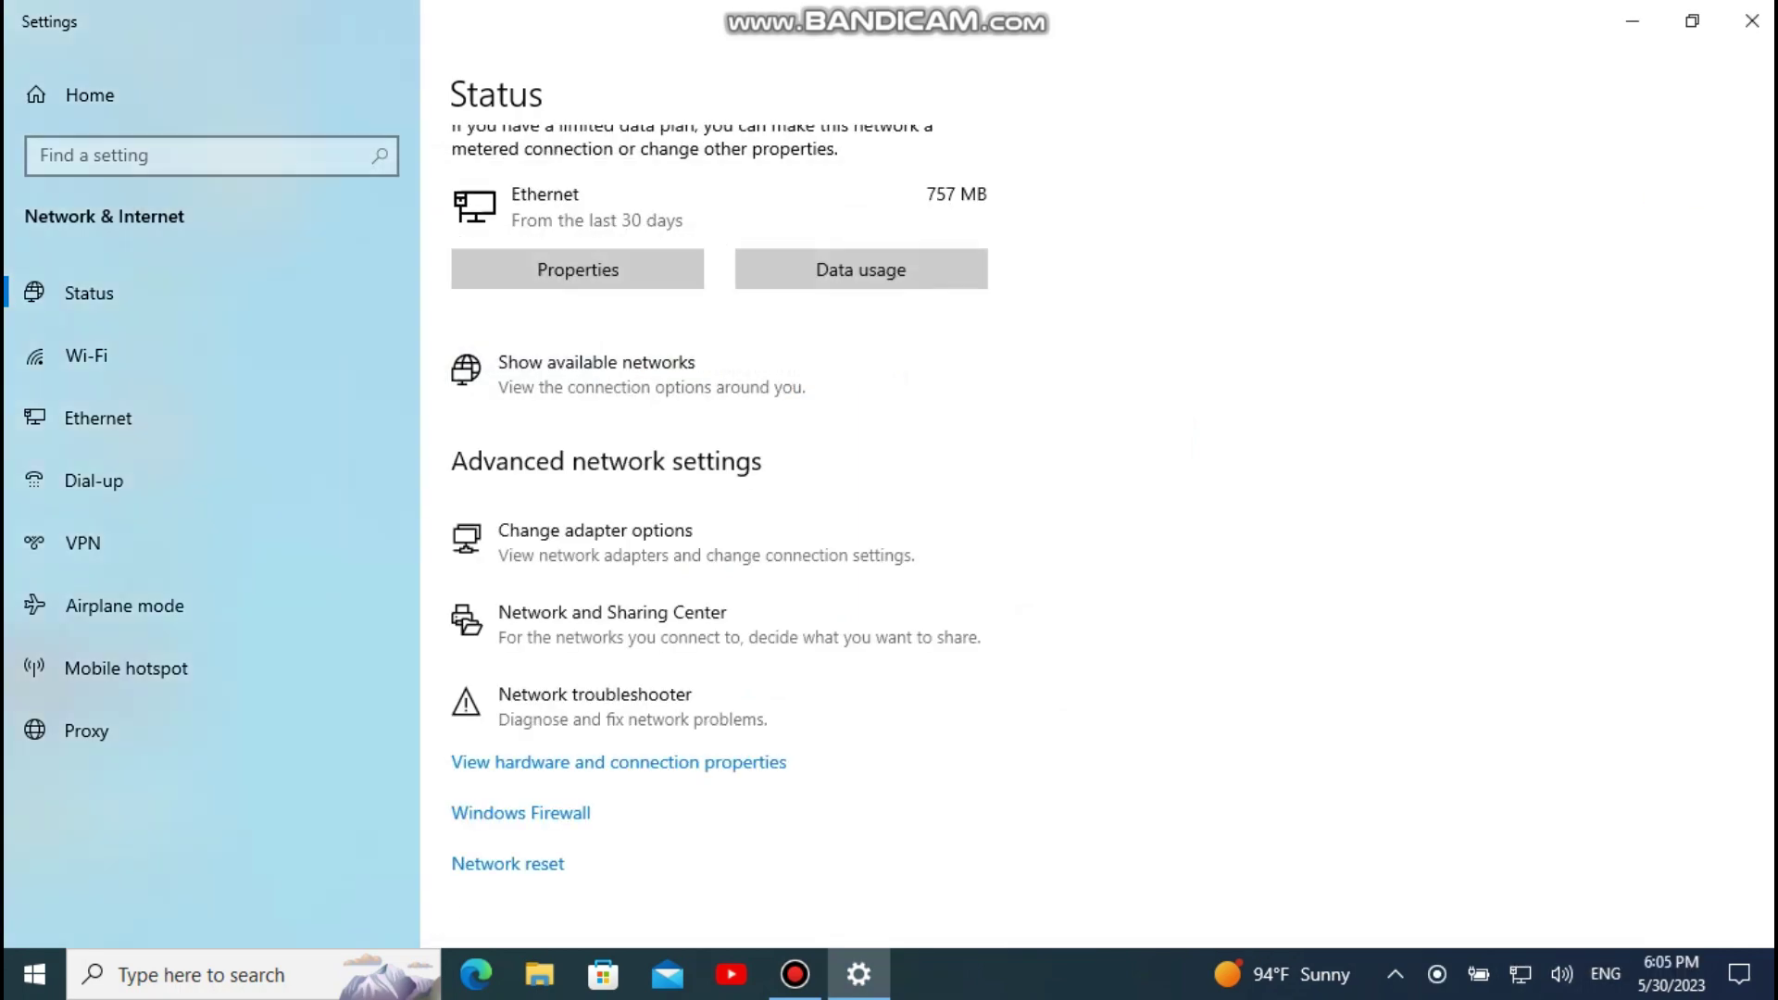
pyautogui.click(1751, 20)
pyautogui.rightClick(411, 355)
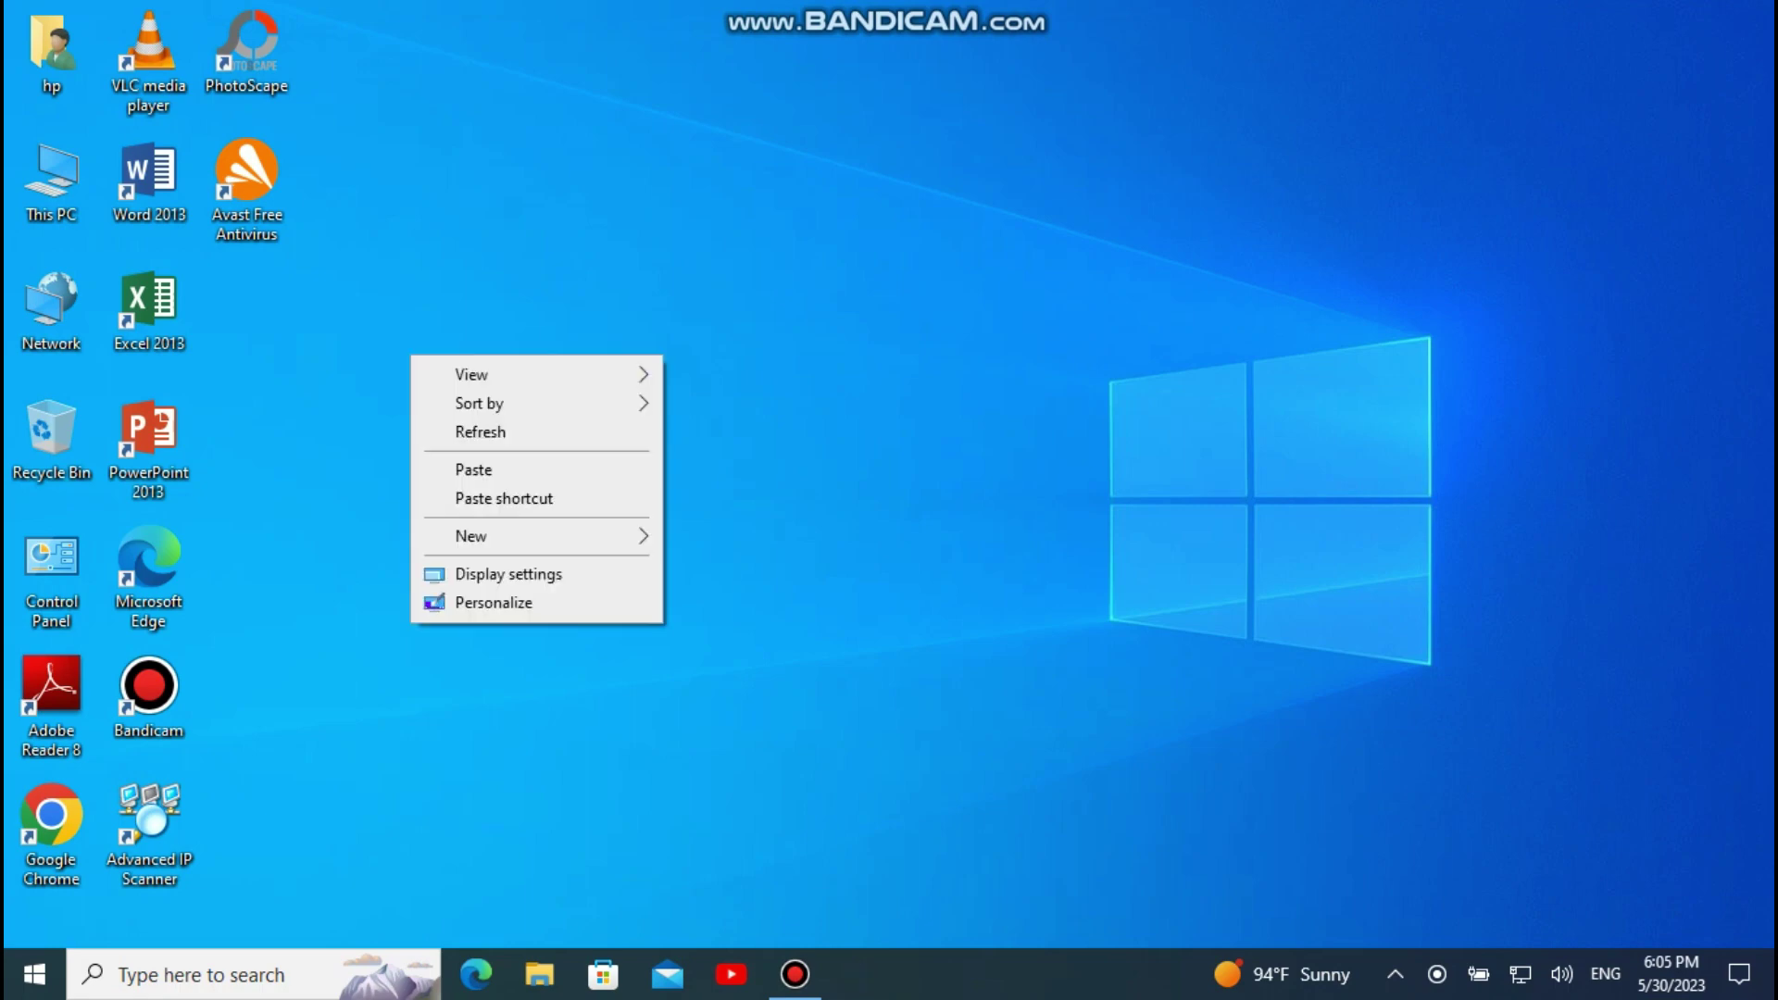
pyautogui.click(481, 431)
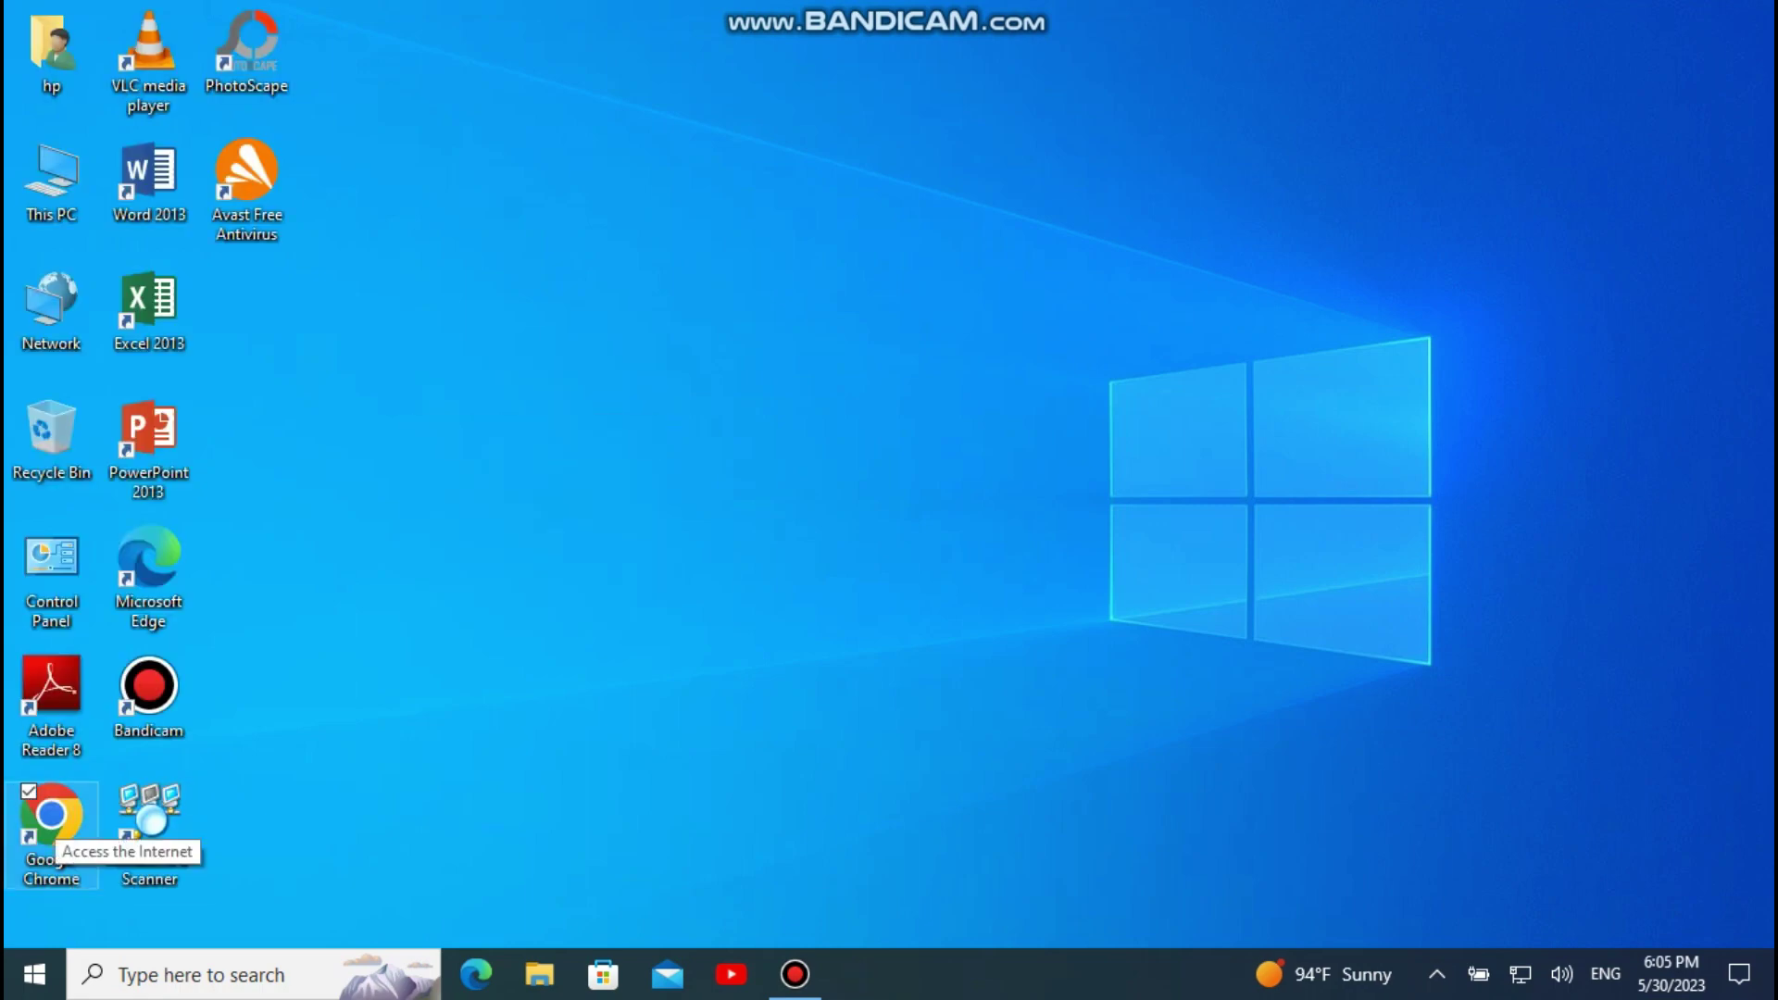
pyautogui.doubleClick(51, 815)
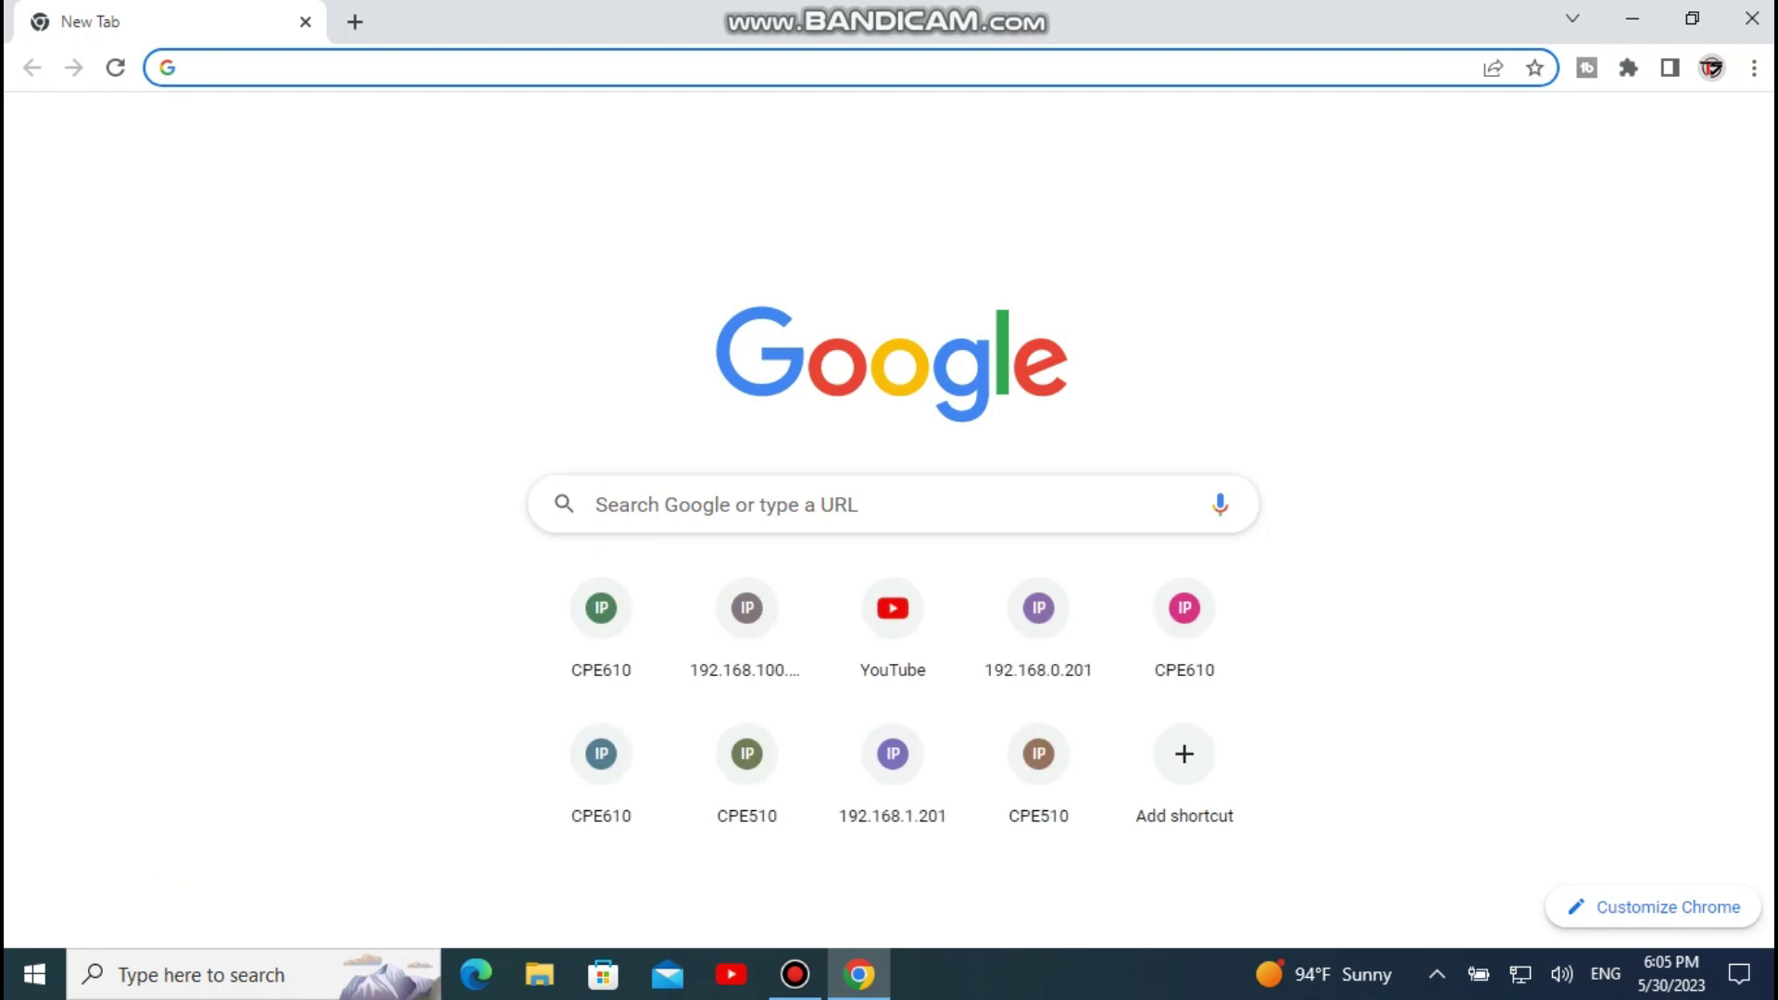
pyautogui.click(893, 616)
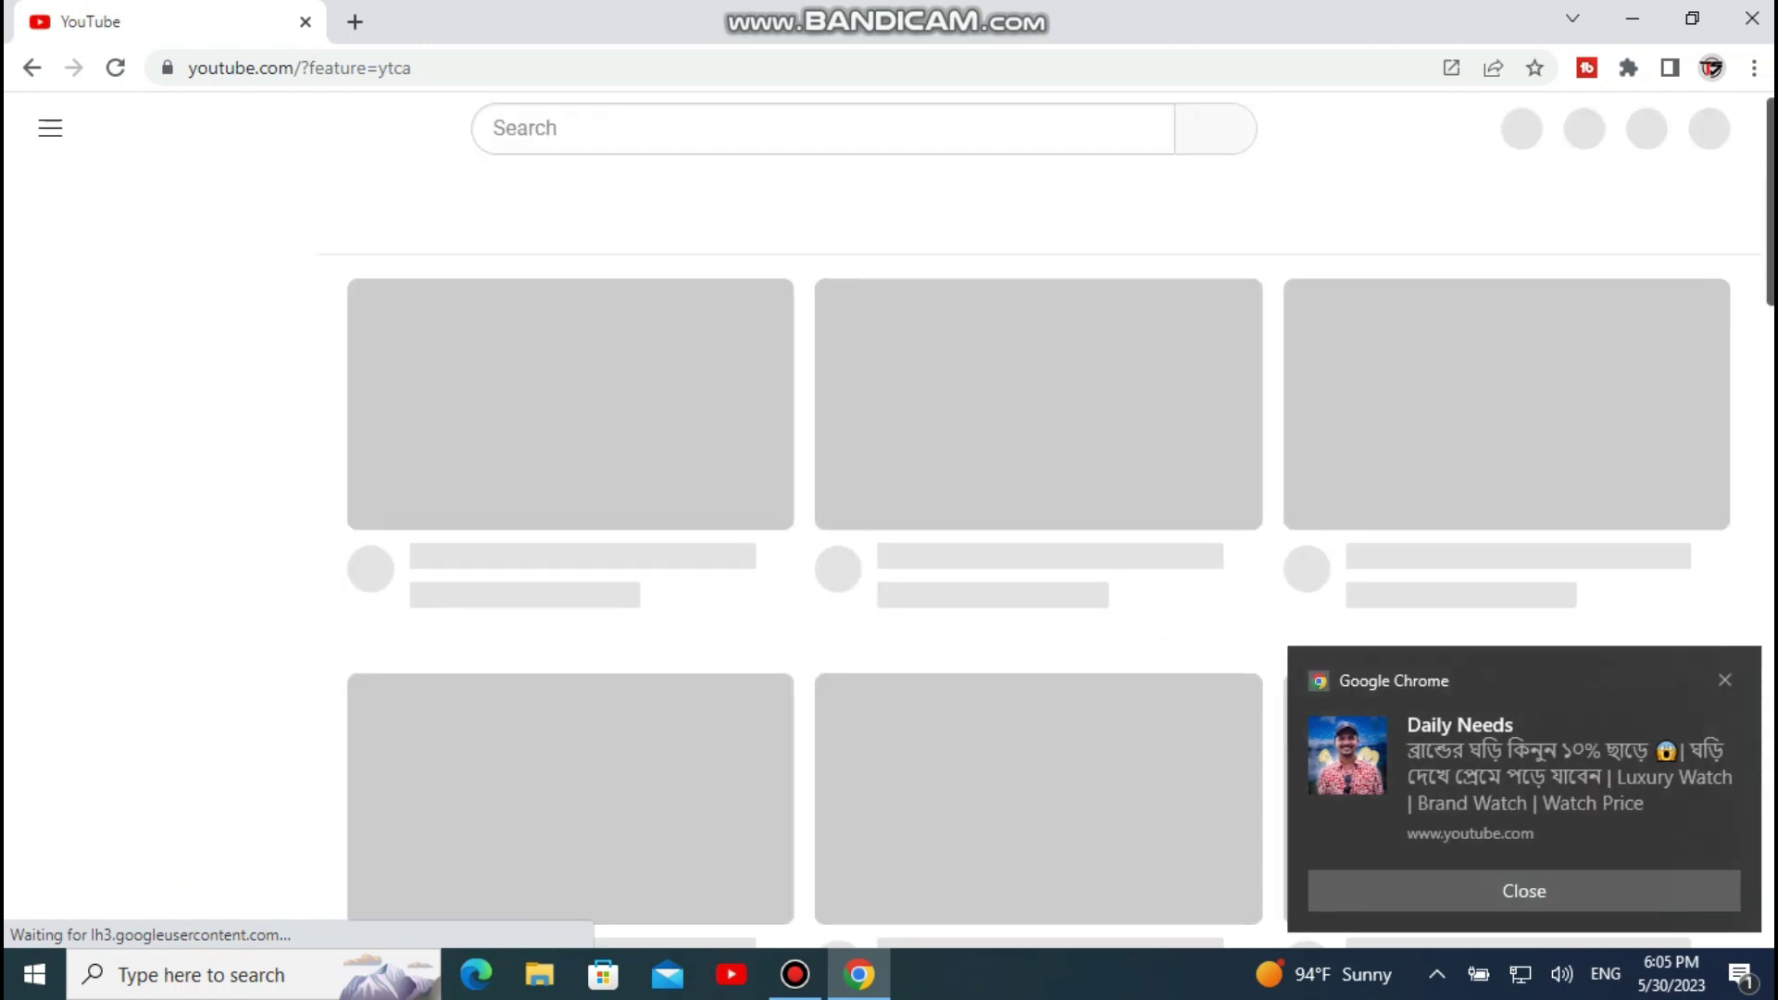
pyautogui.scroll(-4, 1037, 556)
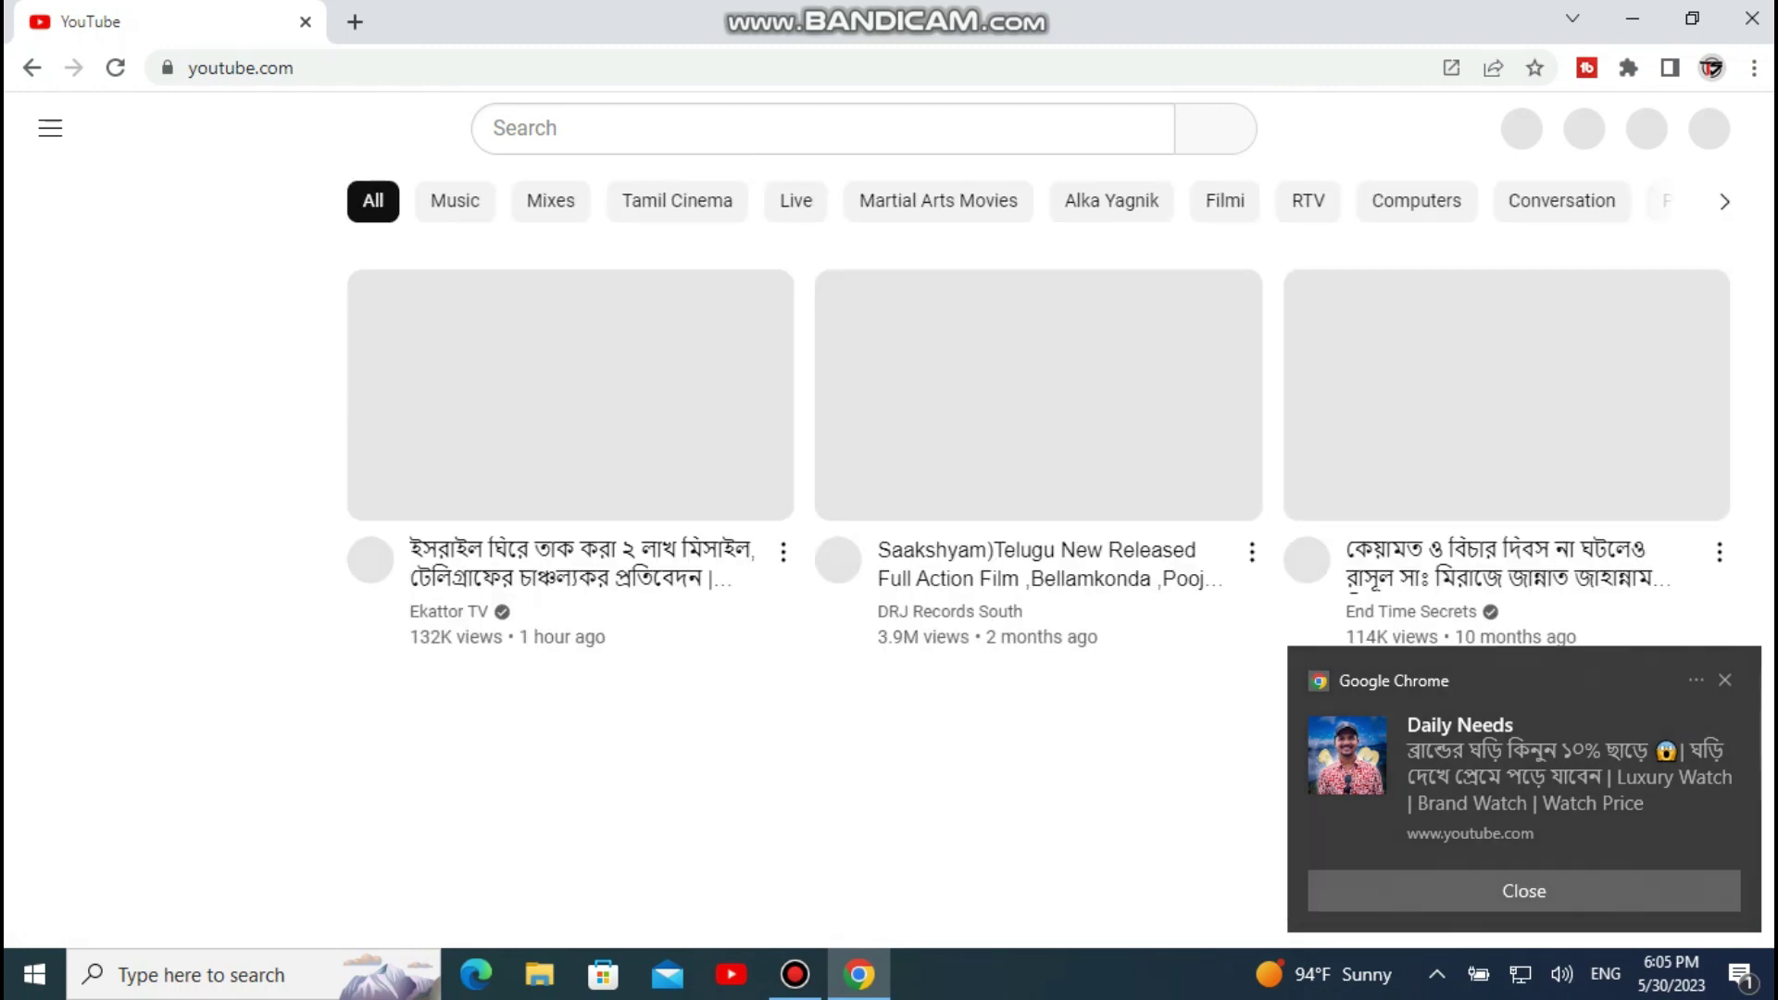
pyautogui.click(1524, 891)
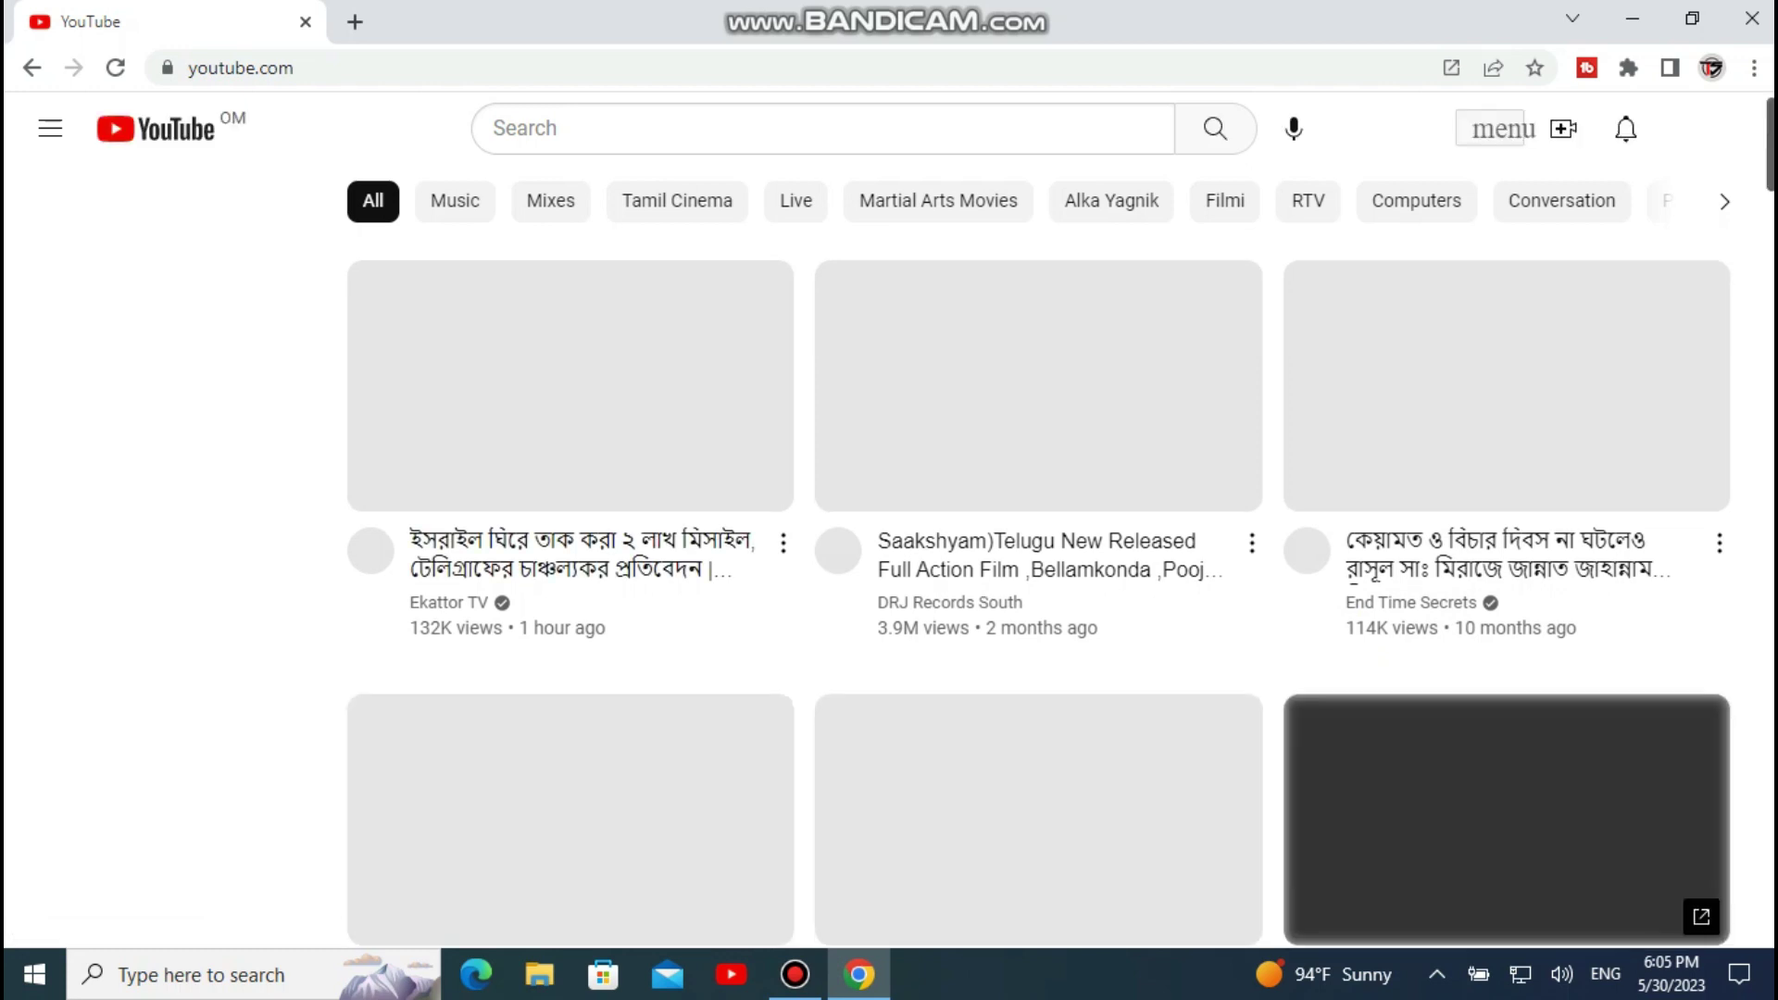
pyautogui.scroll(-10, 1039, 593)
pyautogui.scroll(-15, 1038, 593)
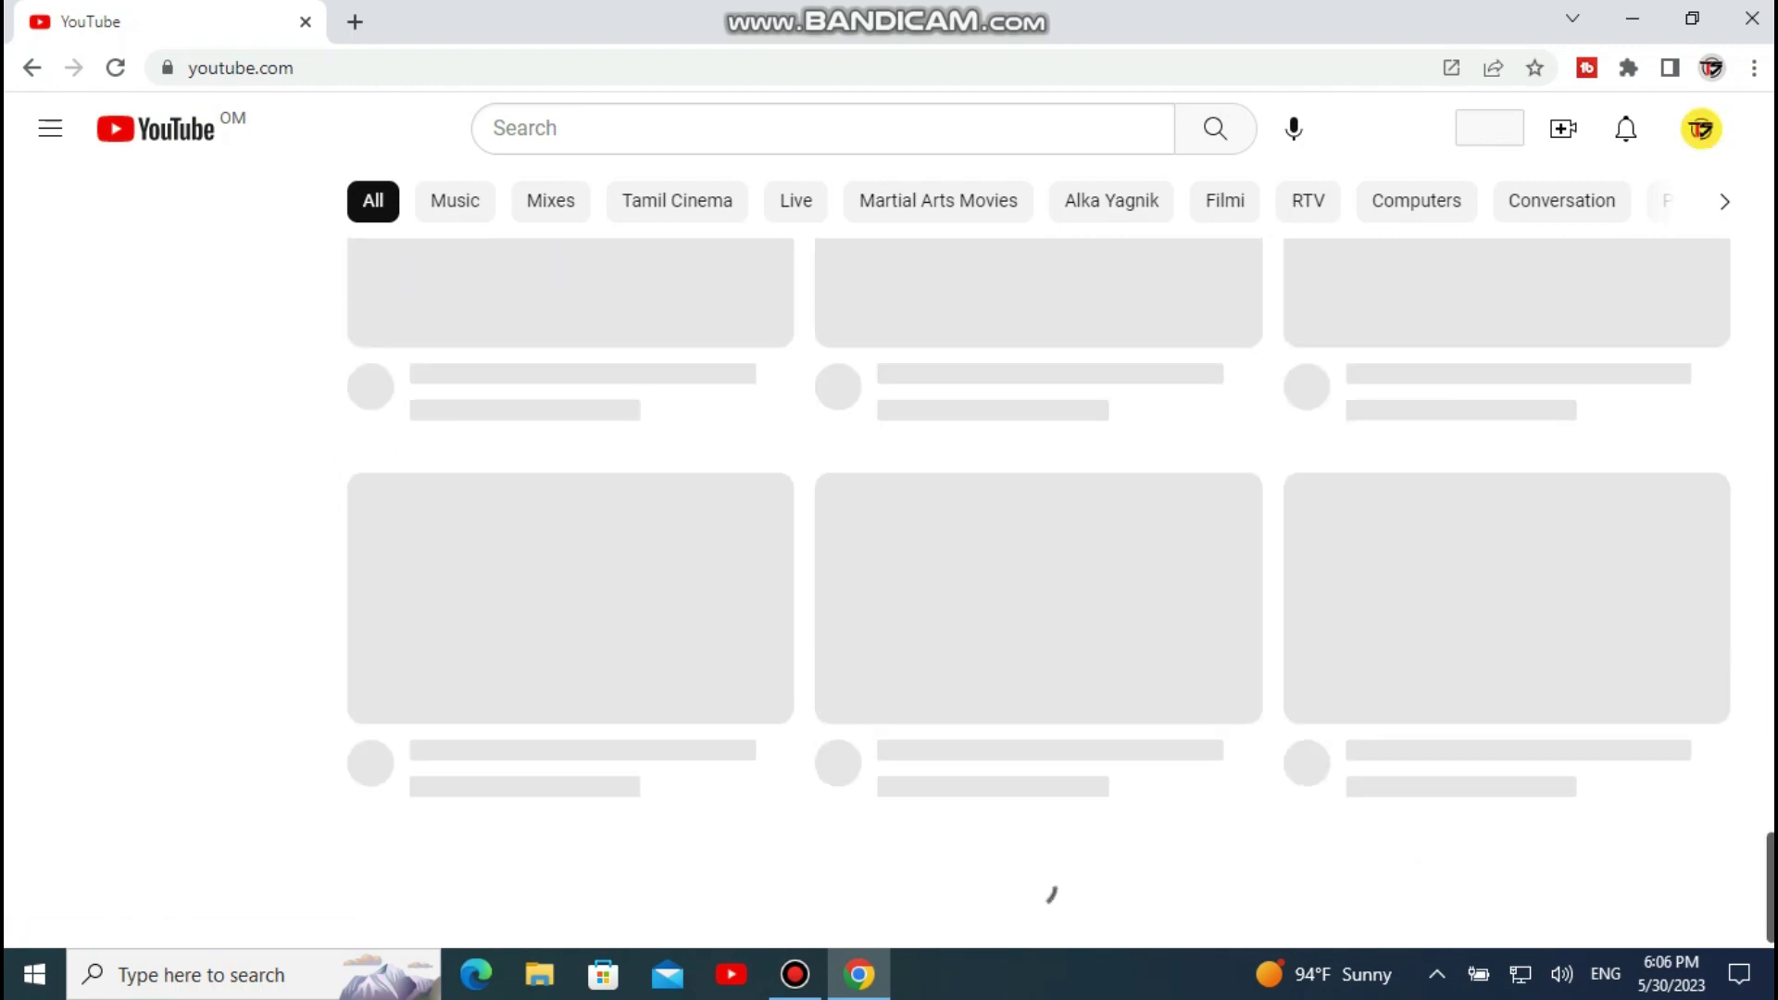
pyautogui.scroll(15, 1037, 556)
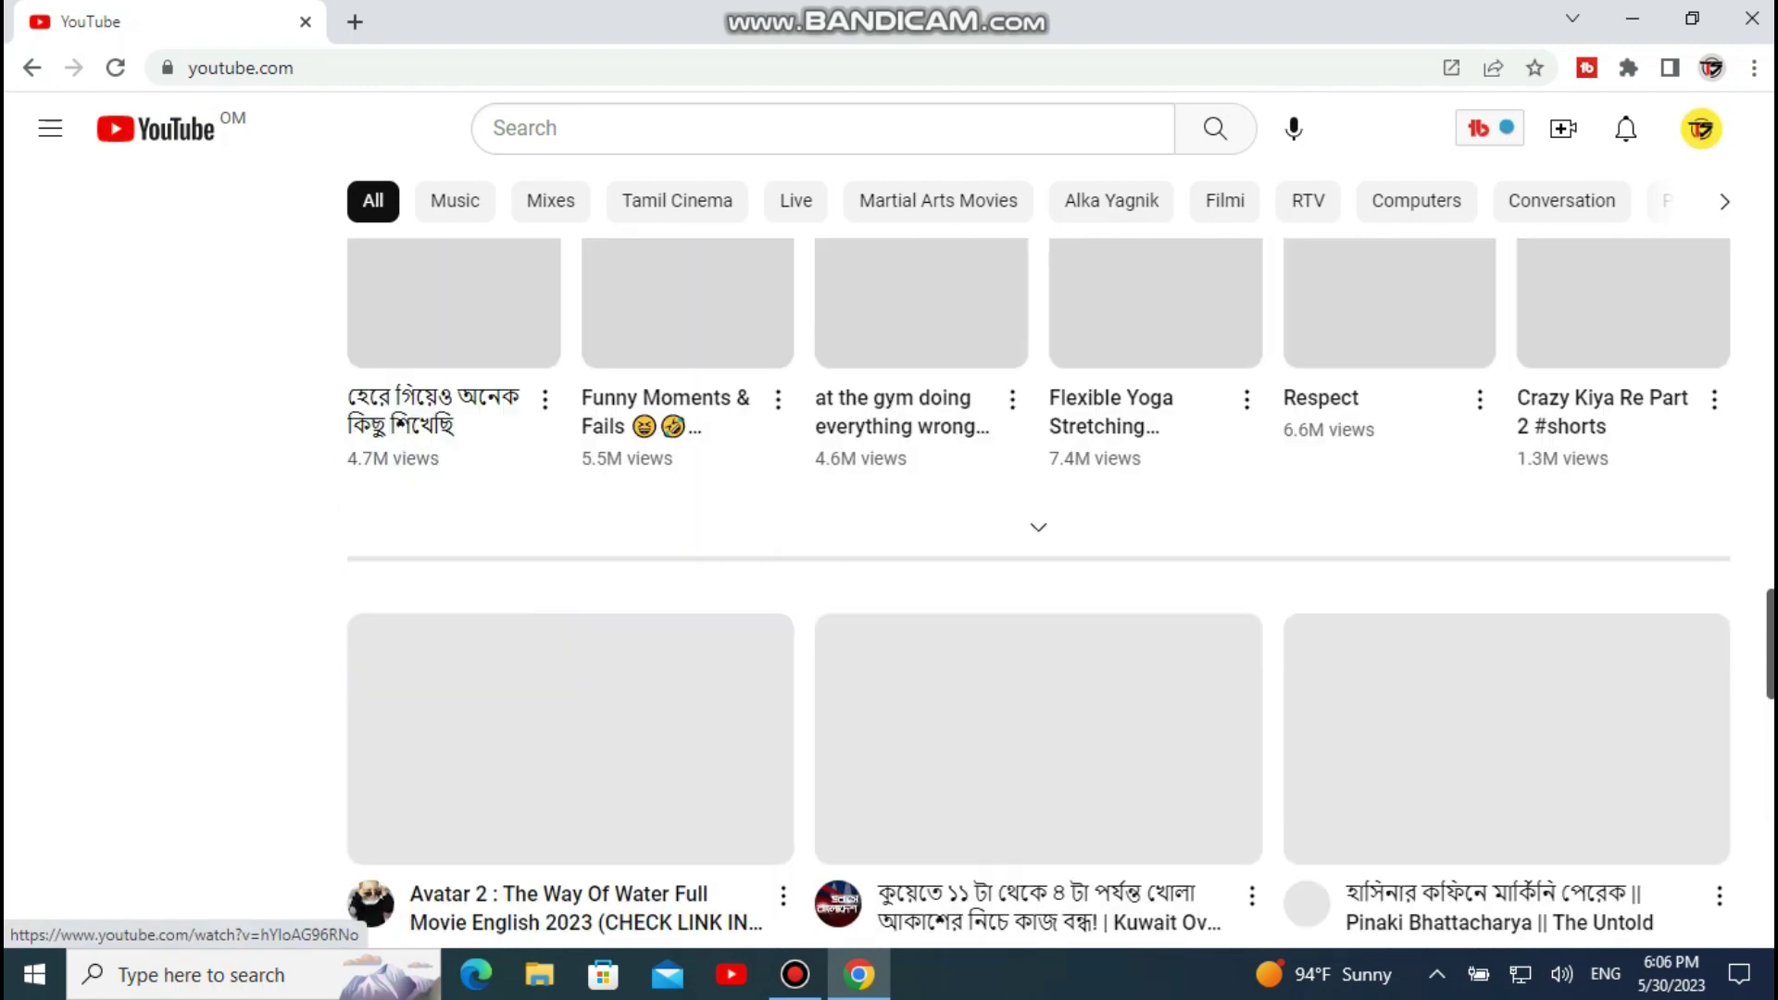
pyautogui.scroll(-5, 1037, 556)
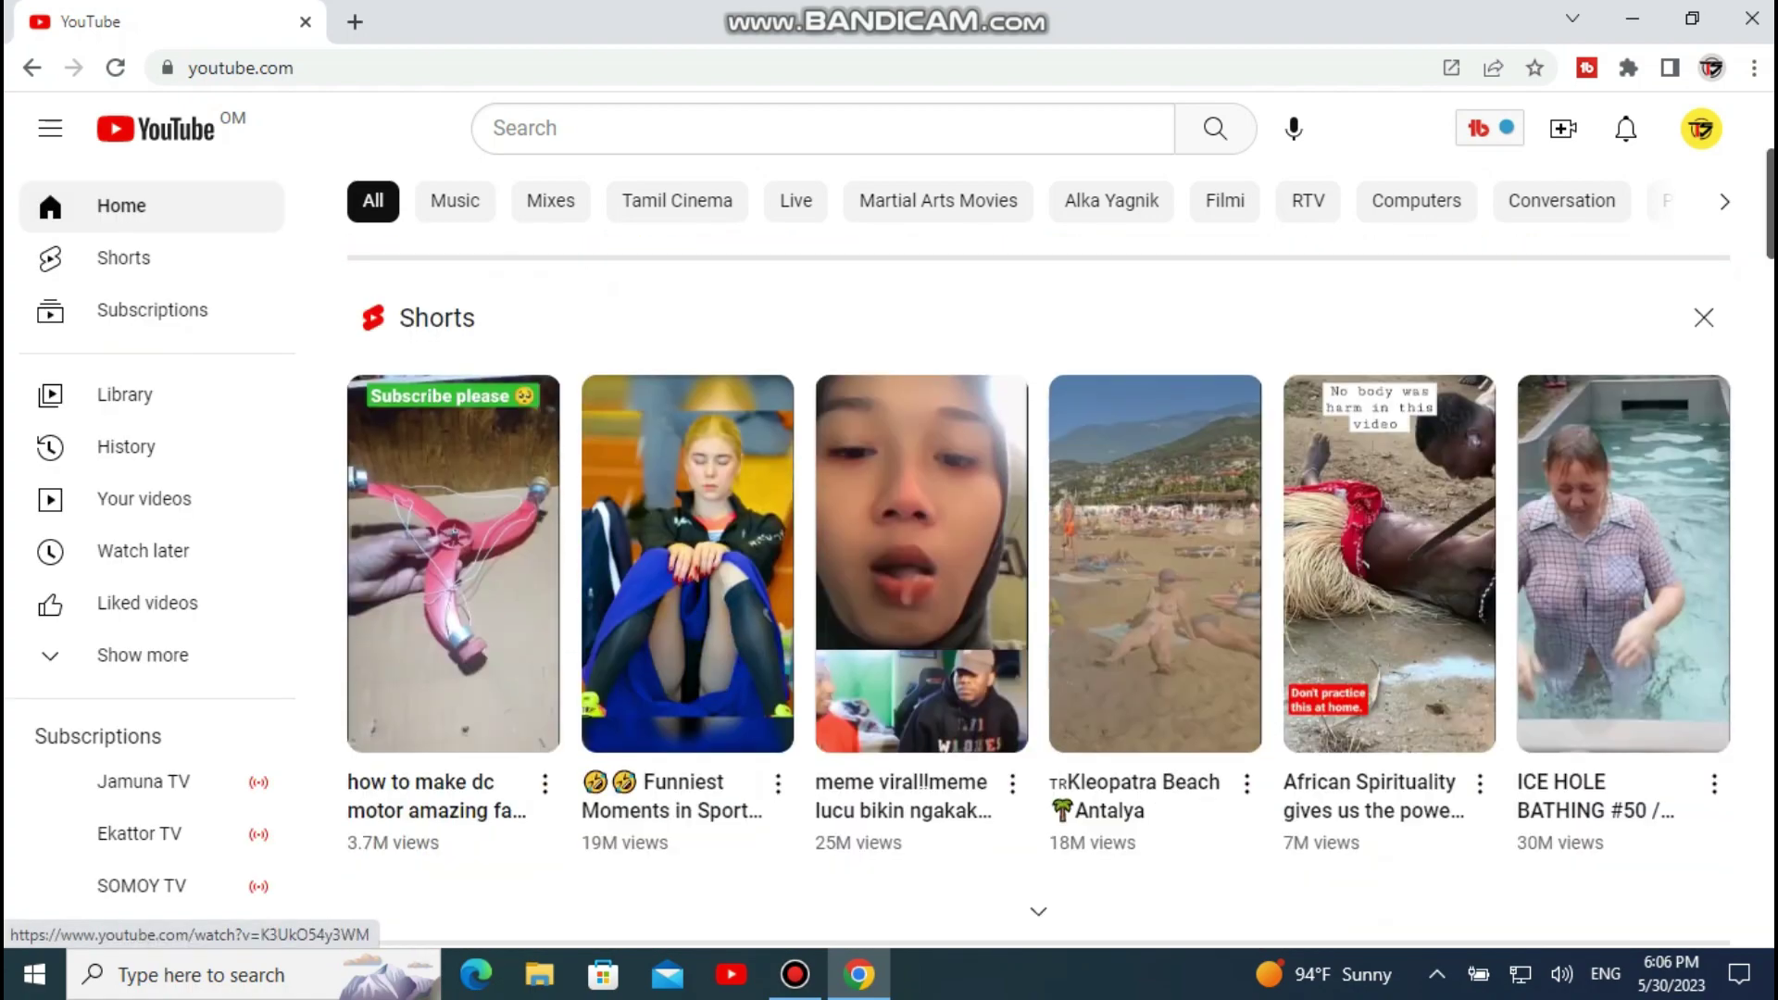
pyautogui.scroll(-5, 1037, 555)
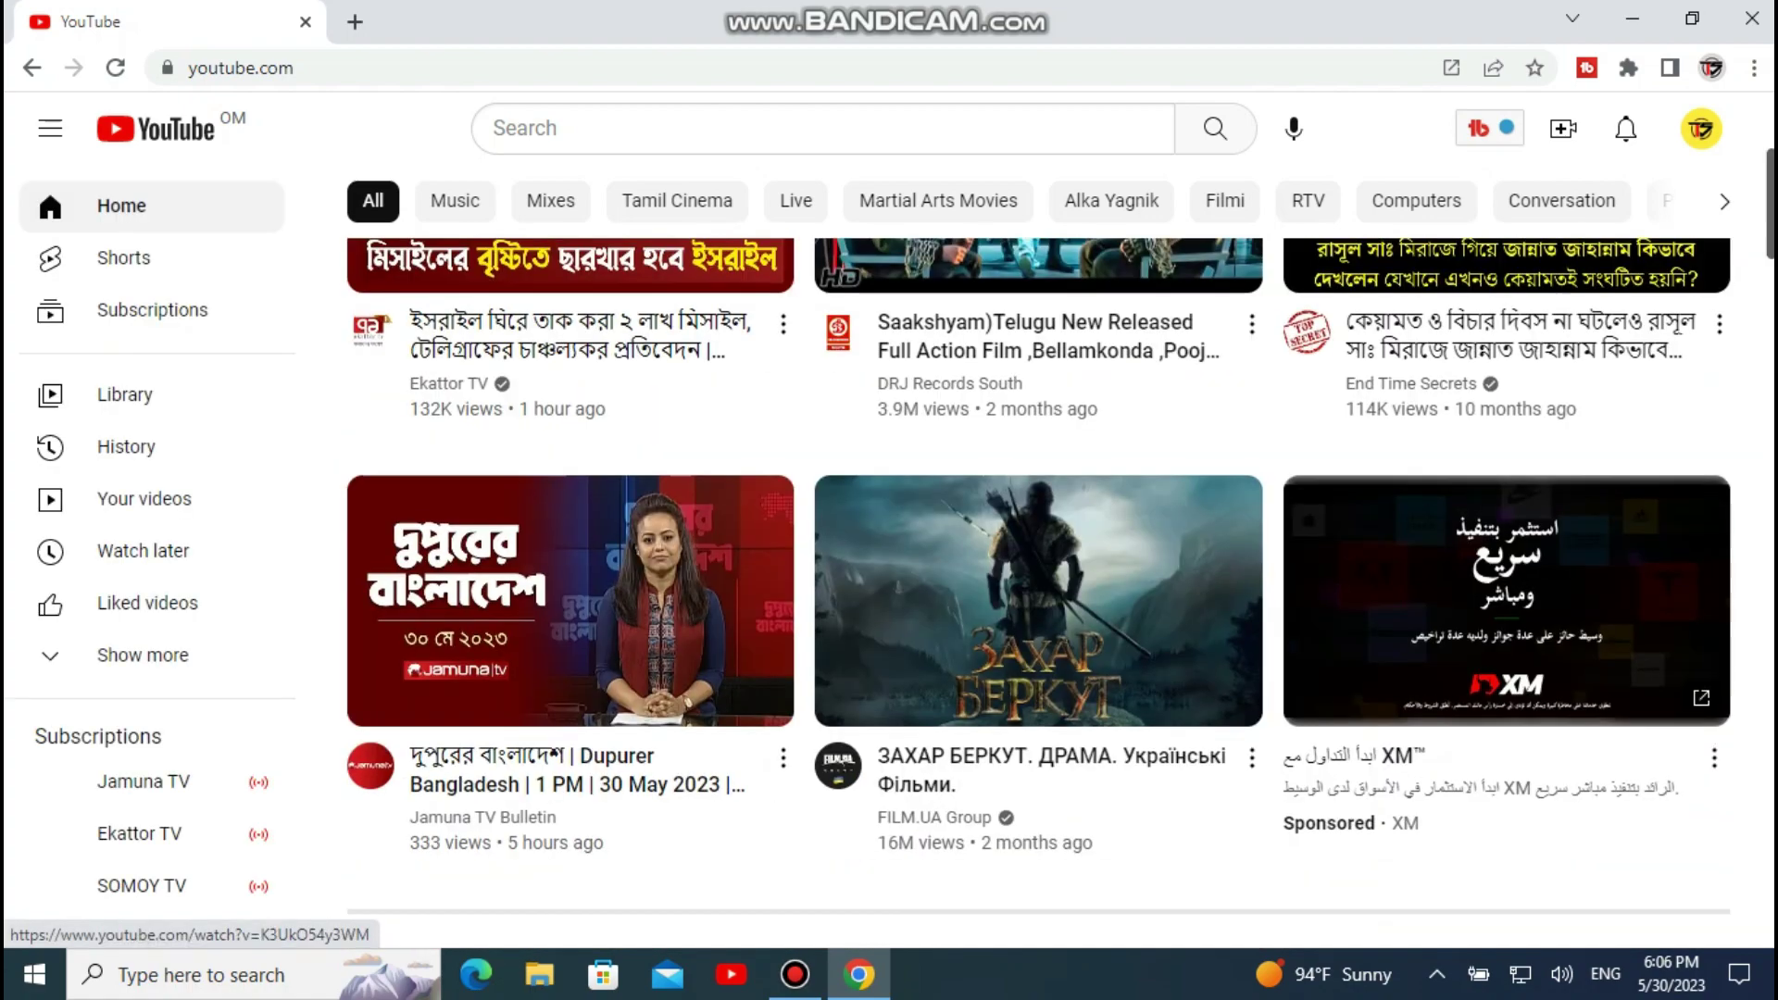
pyautogui.scroll(2, 1038, 556)
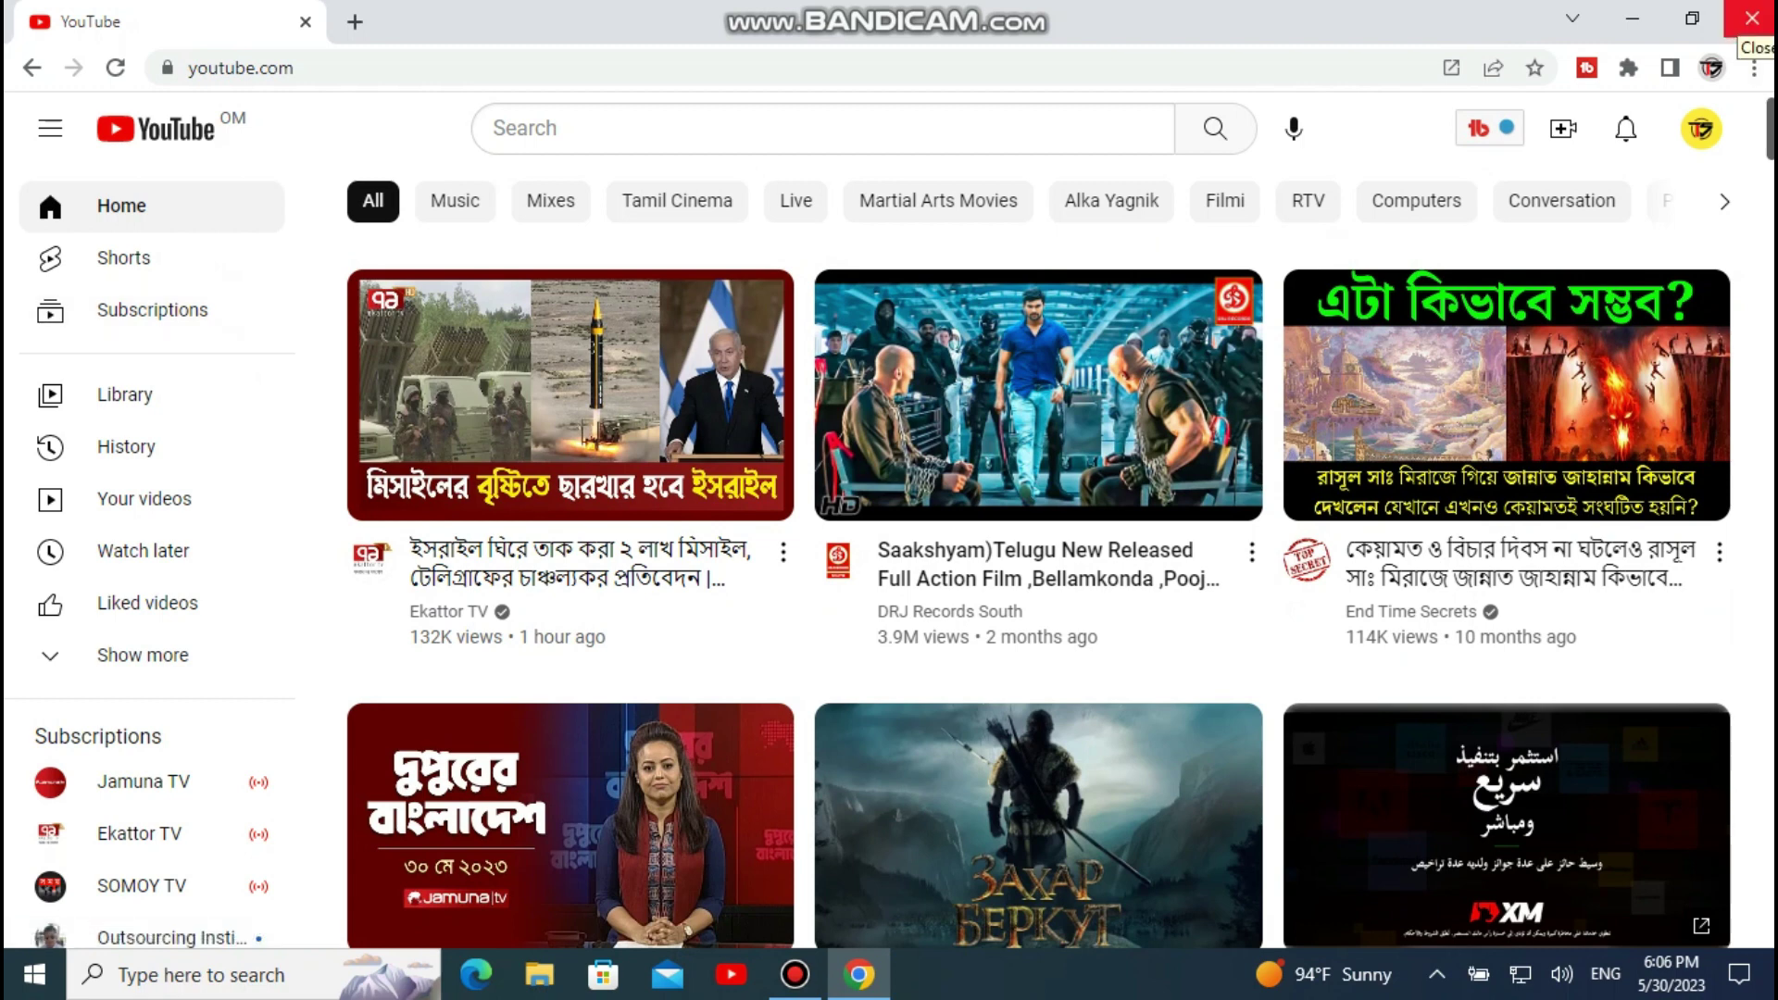
pyautogui.click(1750, 20)
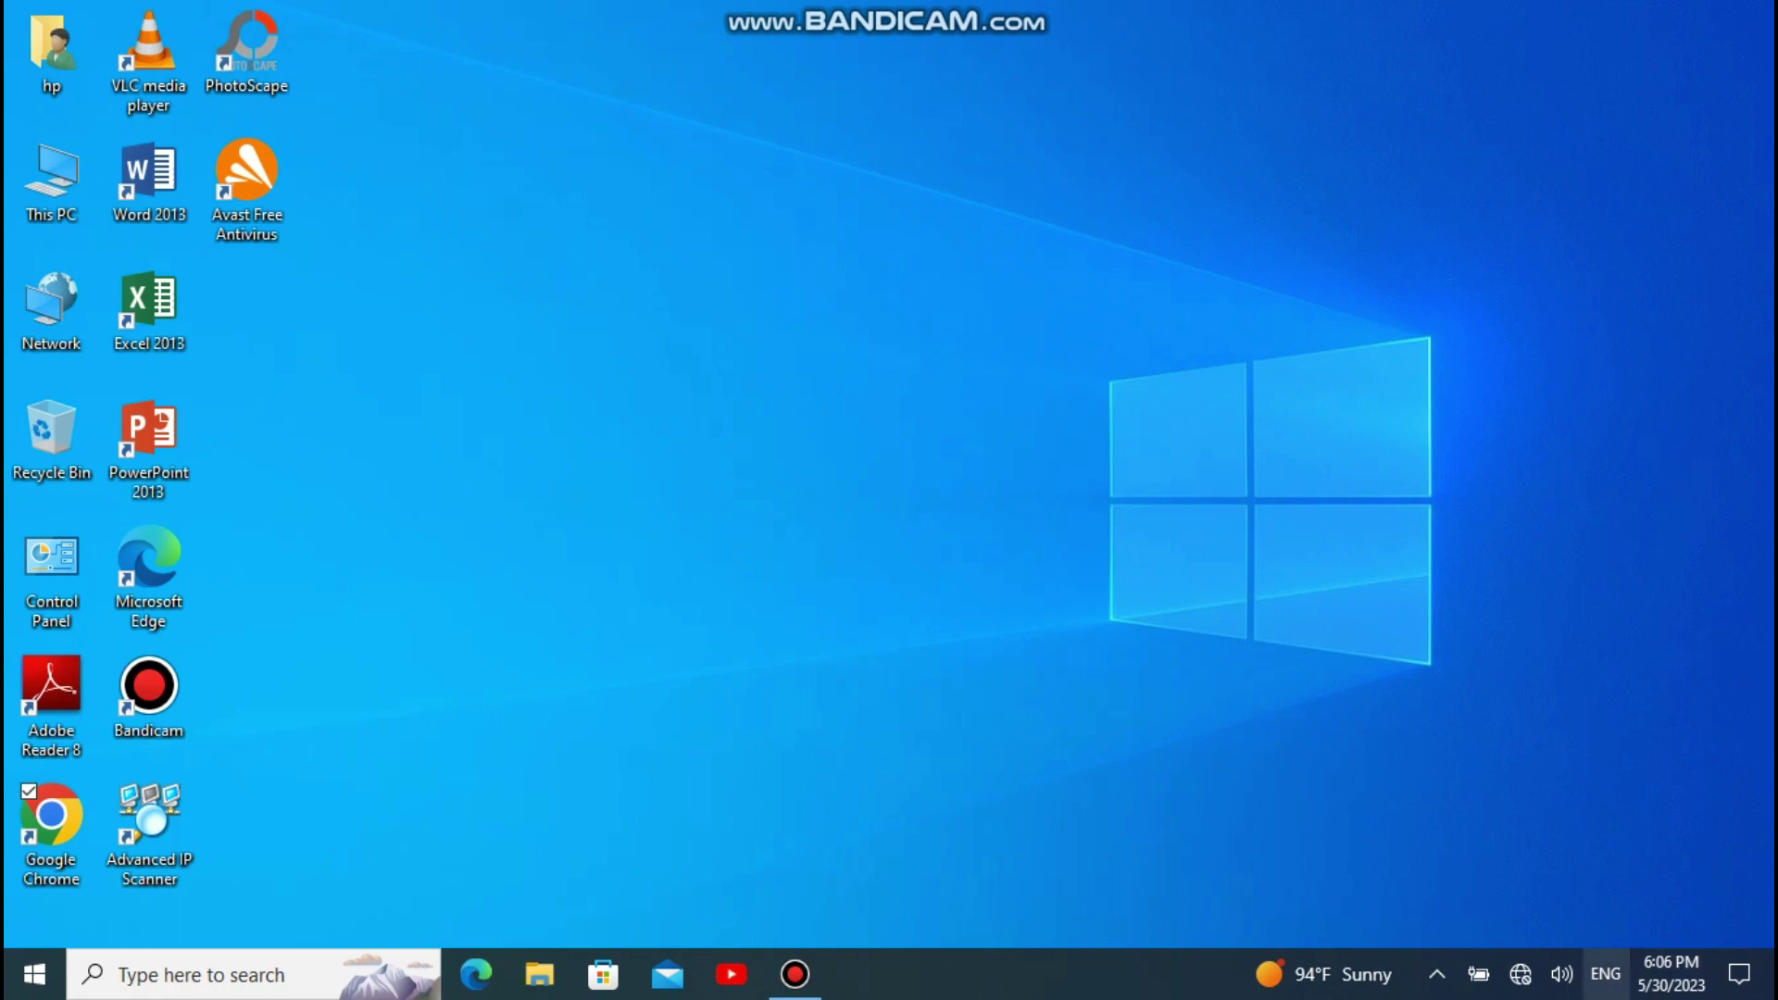
# Step: Connect to the TP-Link_F6B0 Wi-Fi network by entering its security key, then close the network list
pyautogui.click(1740, 974)
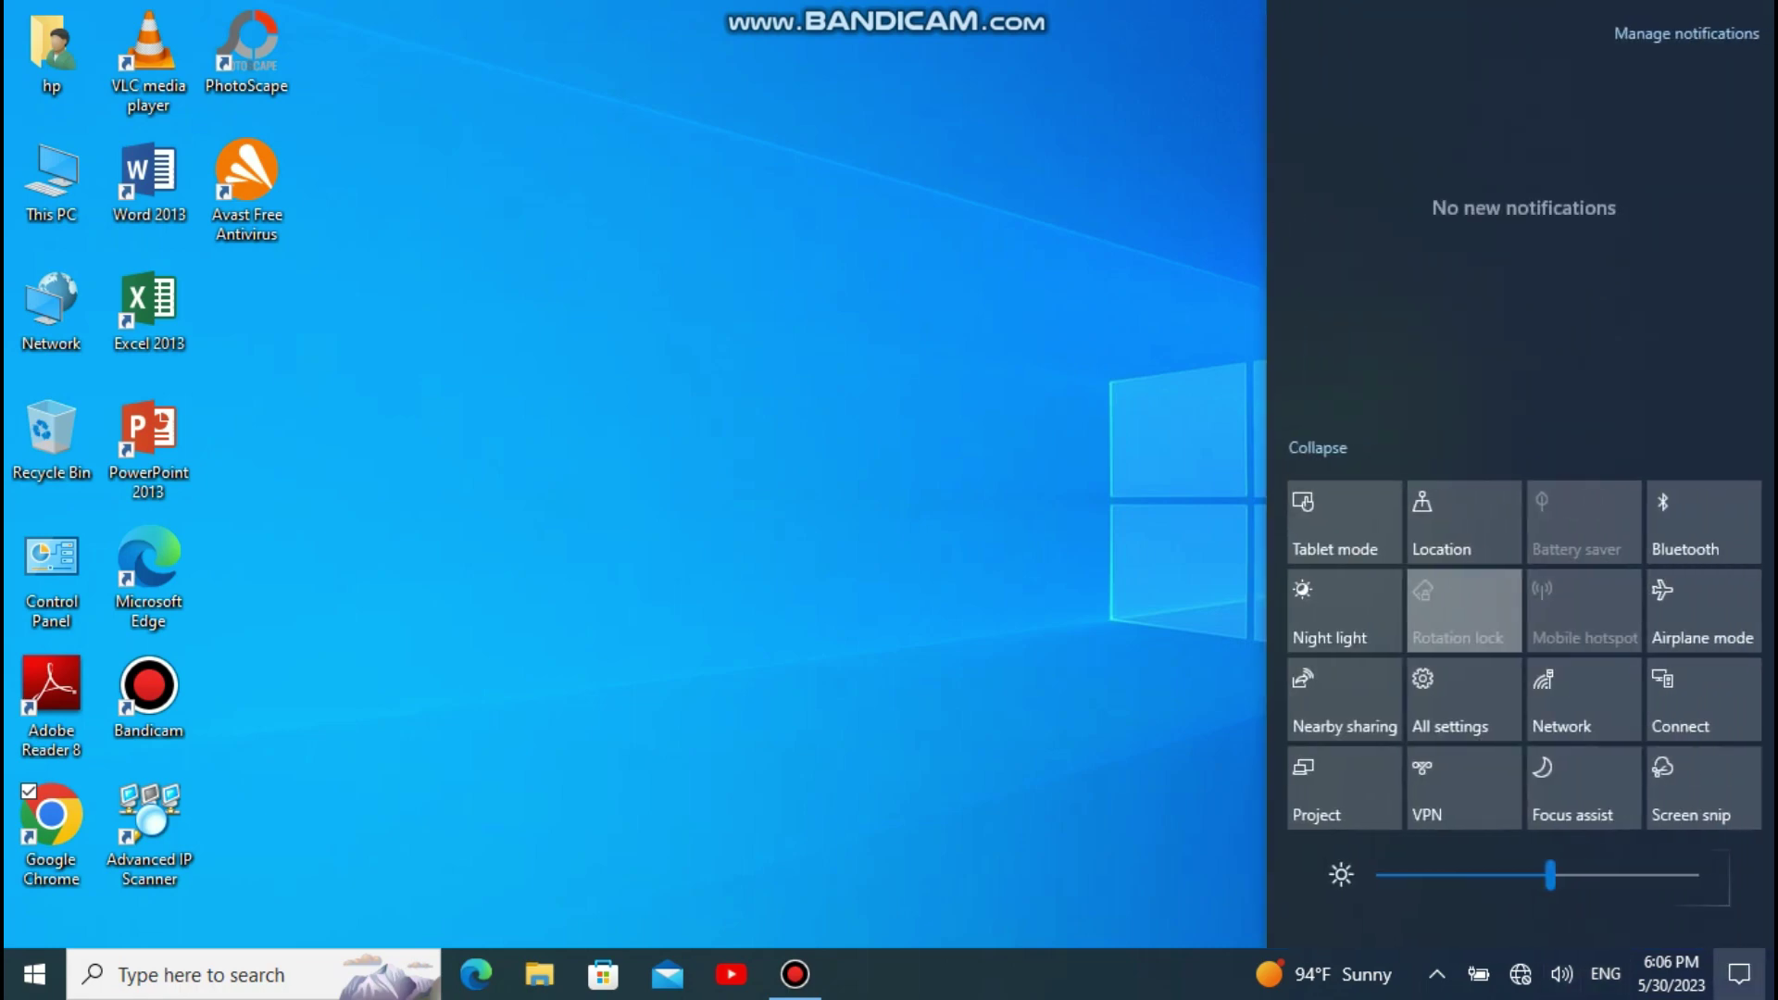
pyautogui.click(1579, 700)
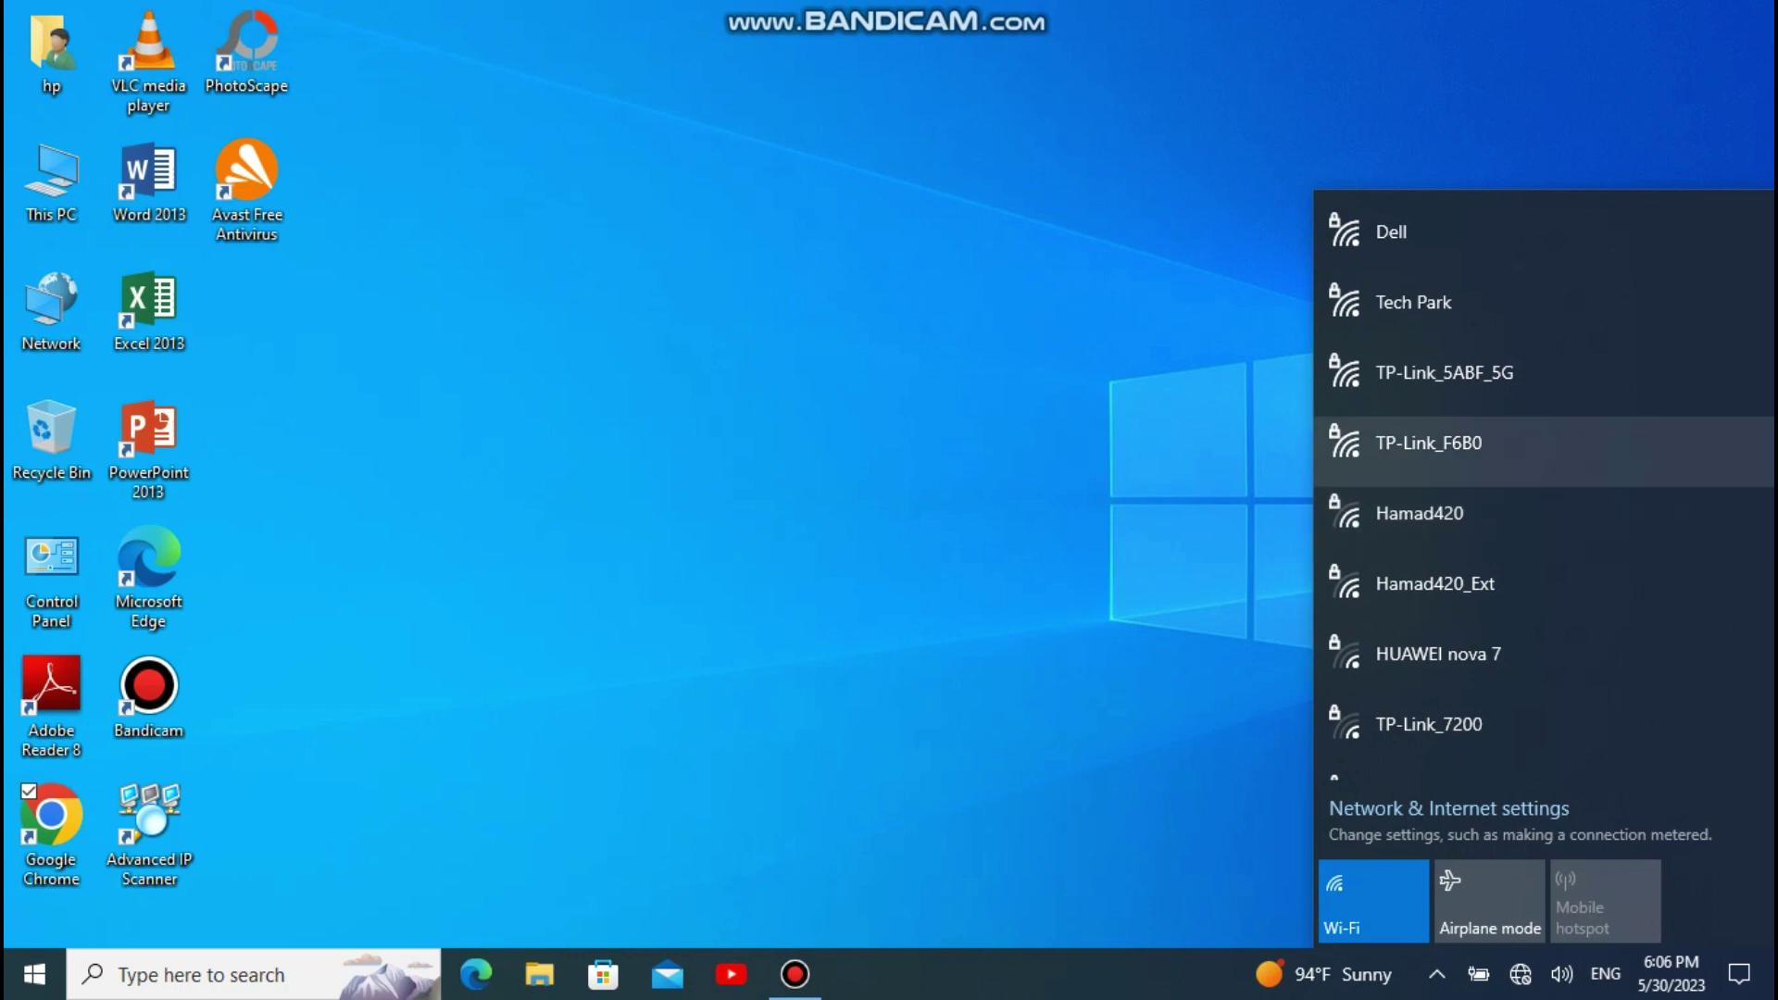
pyautogui.click(1445, 444)
pyautogui.click(1668, 565)
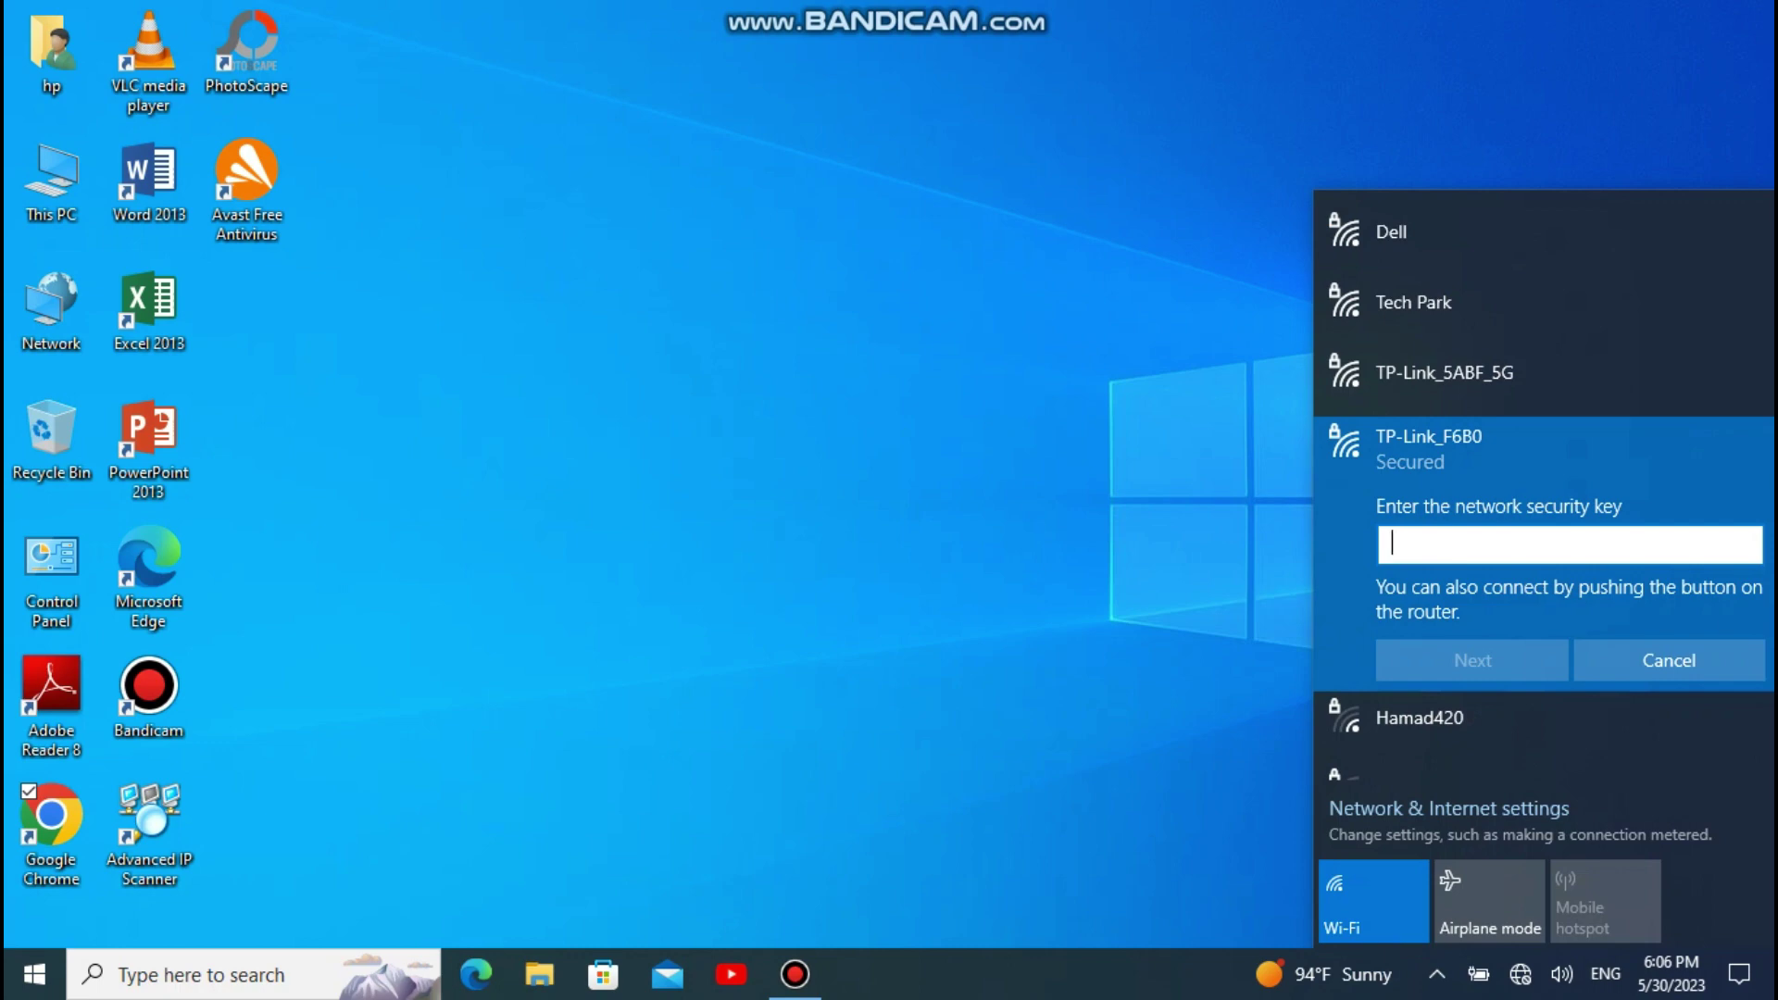
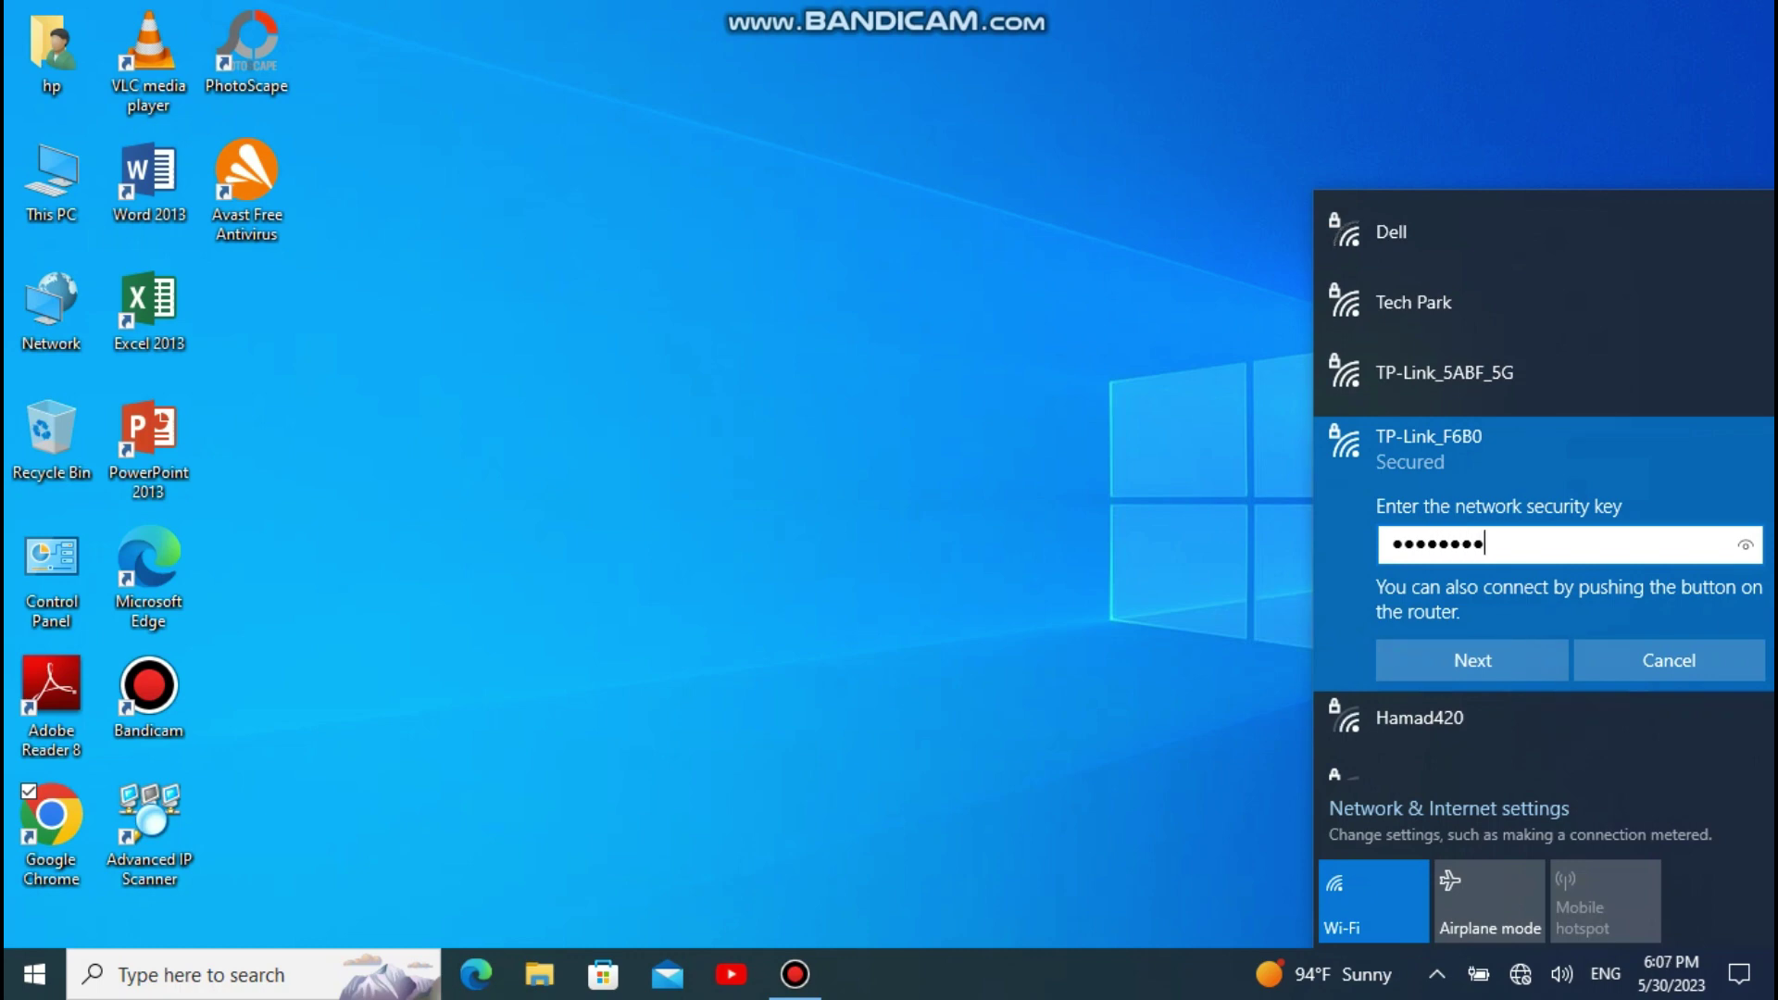
pyautogui.press('Return')
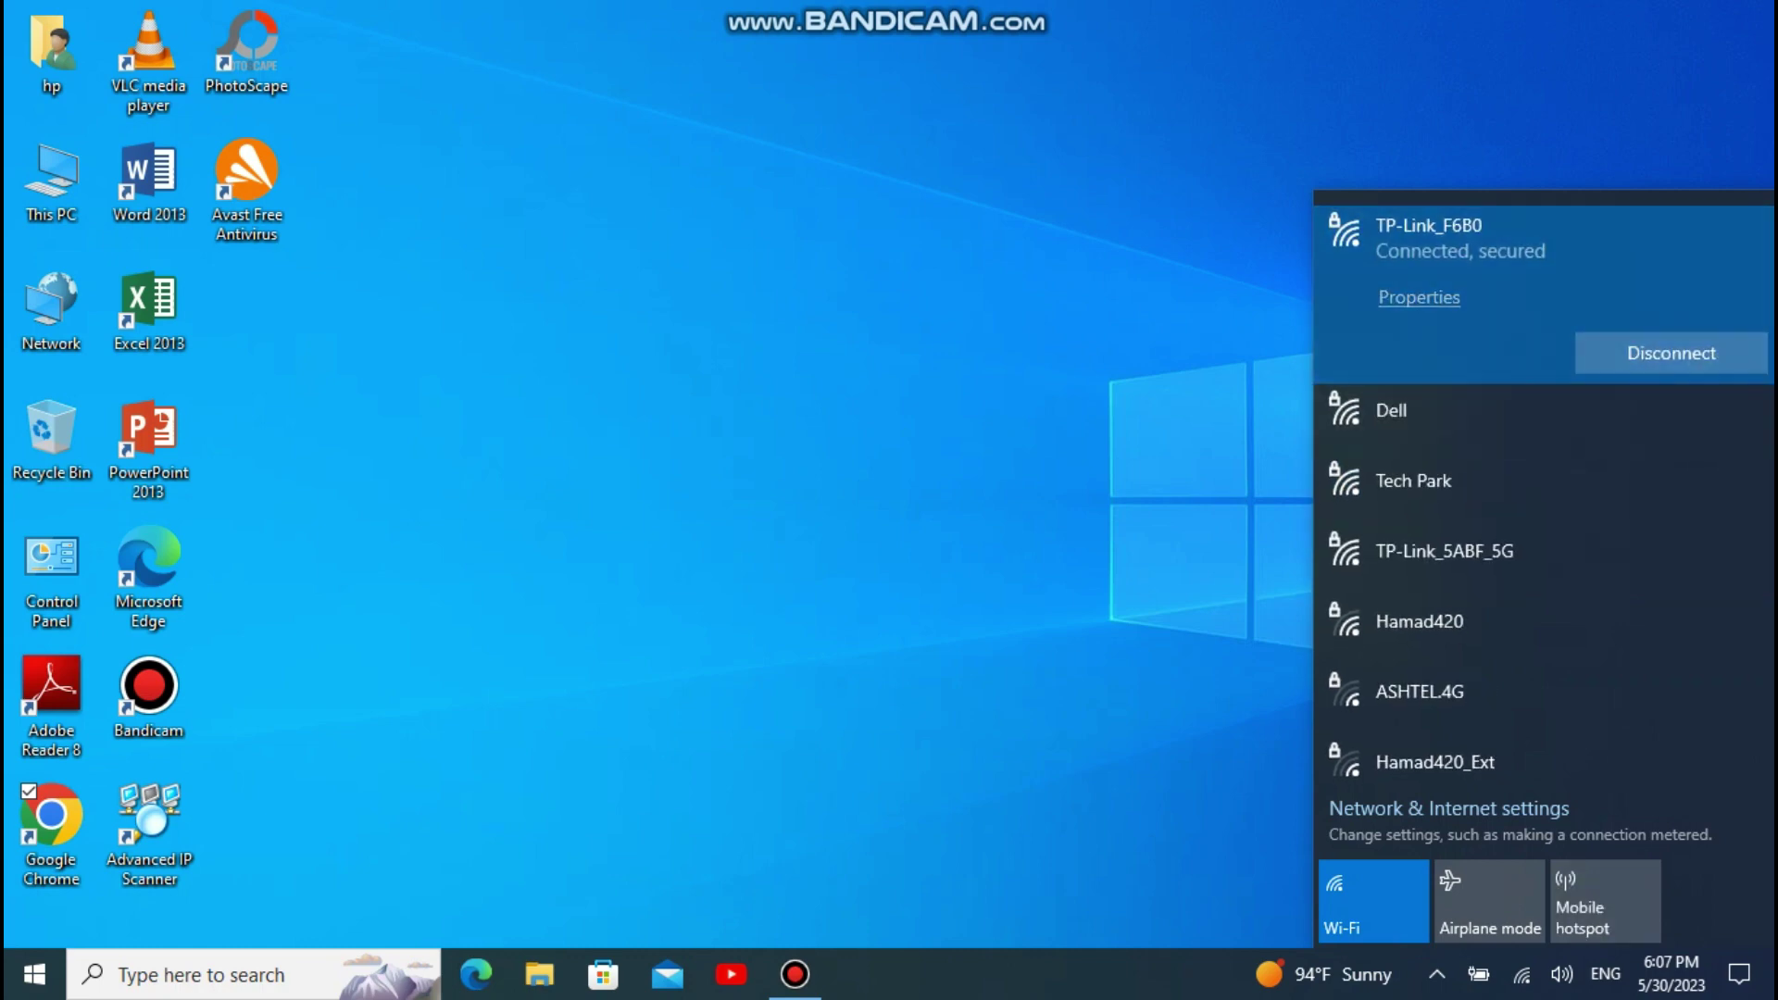
pyautogui.click(1522, 974)
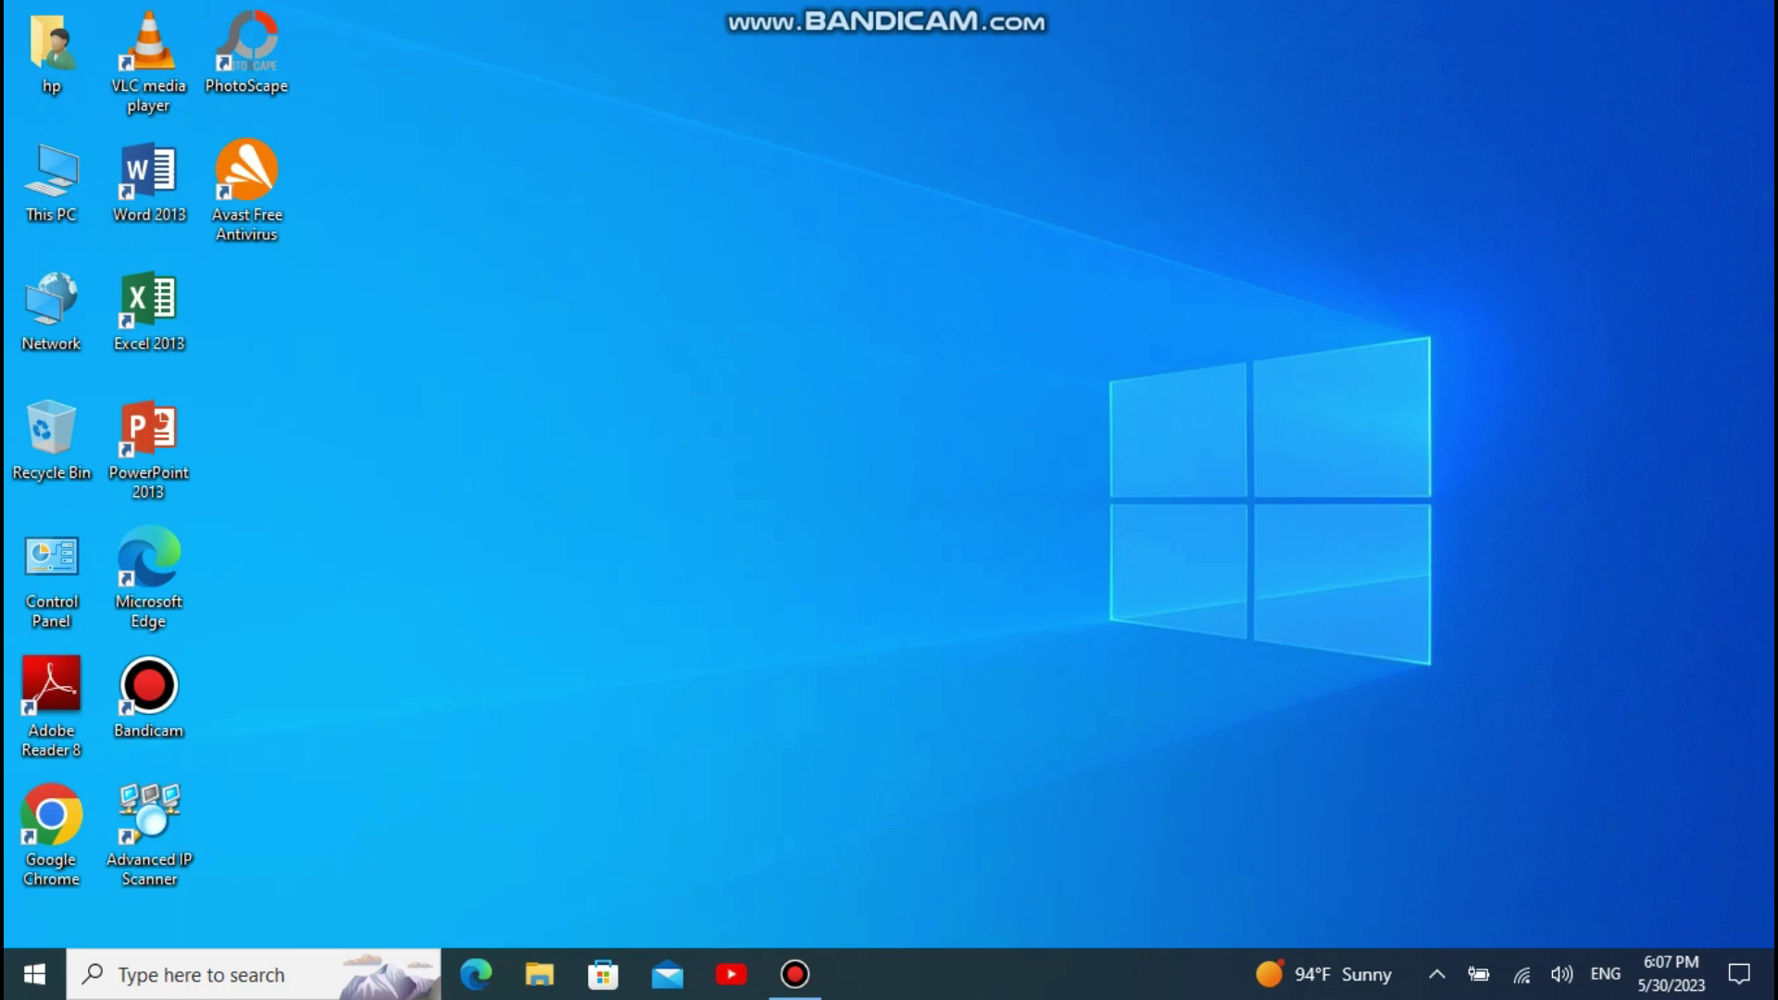
# Step: Refresh the desktop, confirm the switch to AP Router mode, and continue to Wireless Client Settings
pyautogui.rightClick(710, 260)
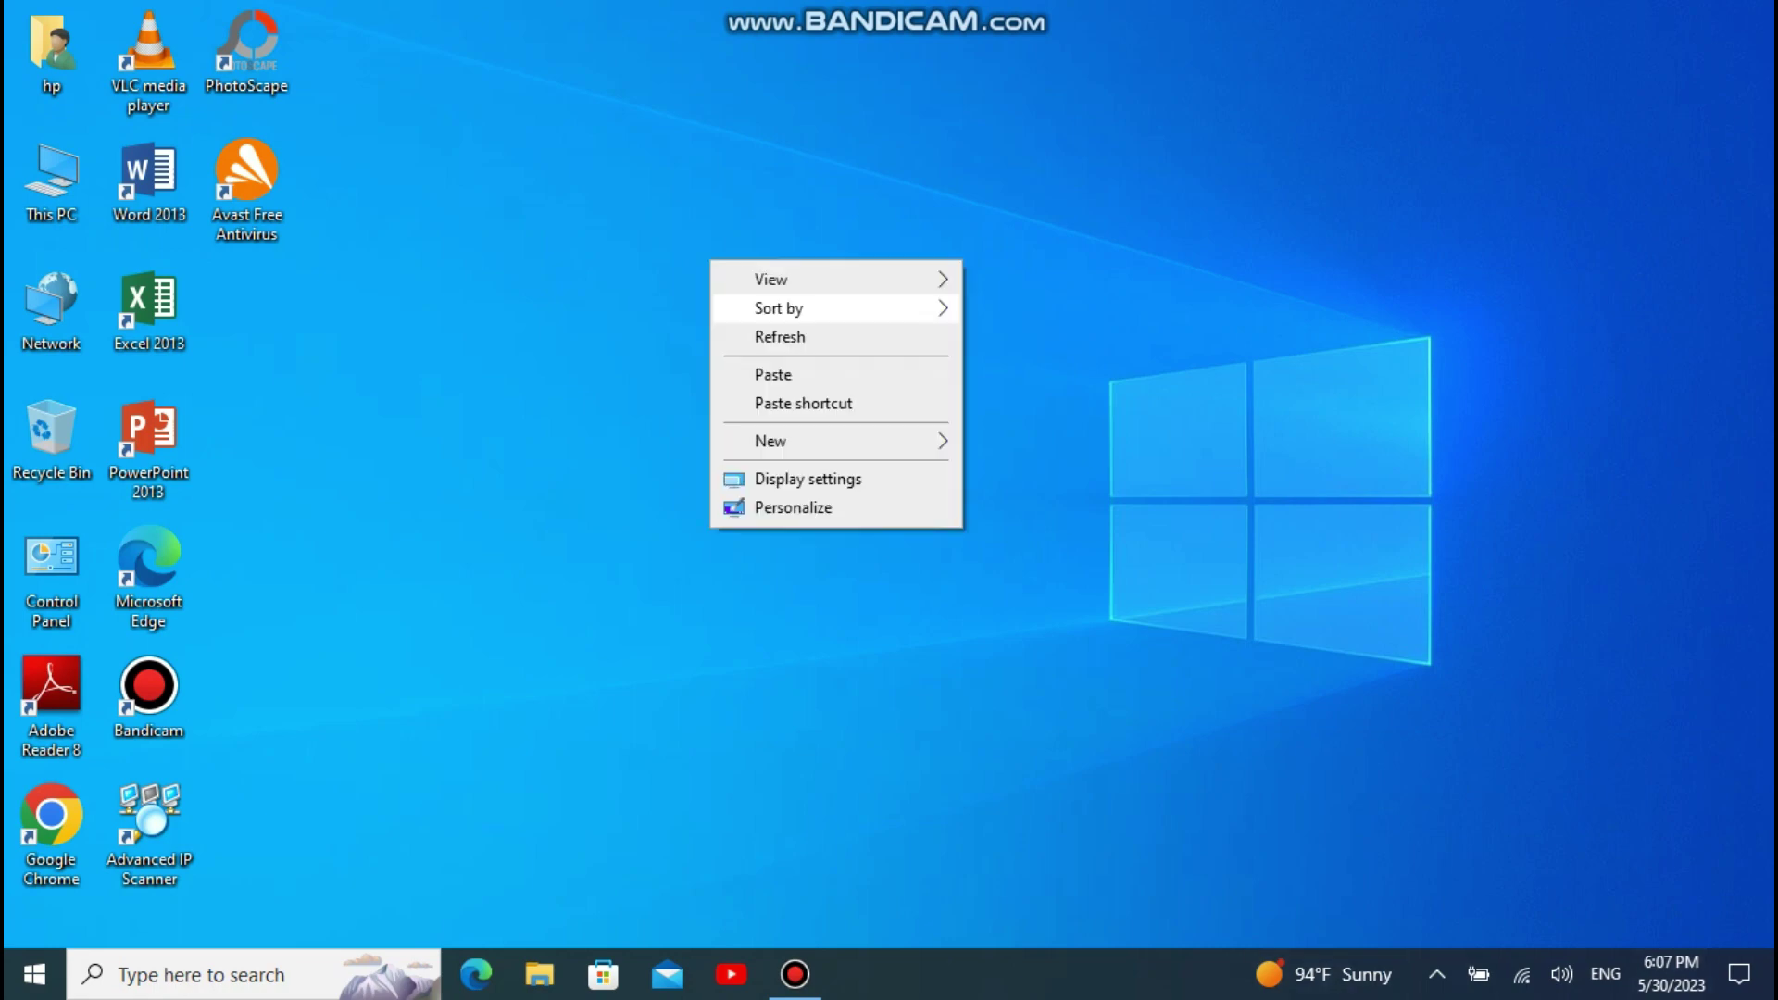
pyautogui.click(797, 337)
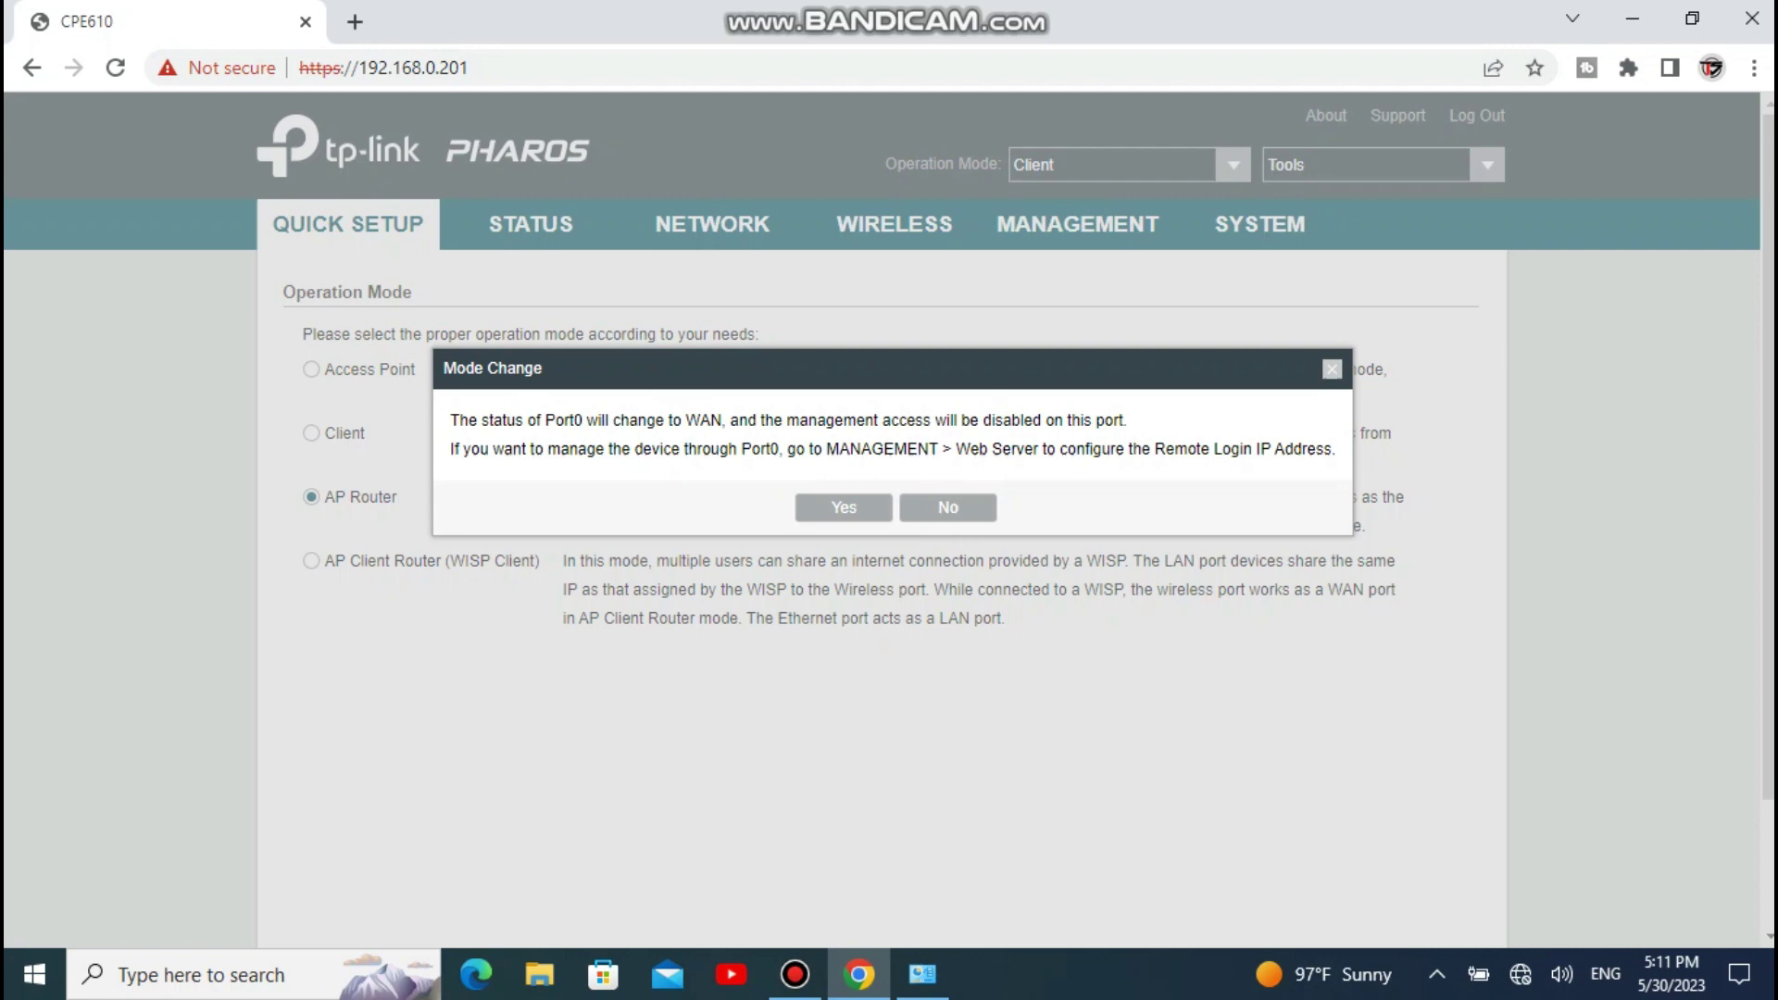
pyautogui.click(844, 507)
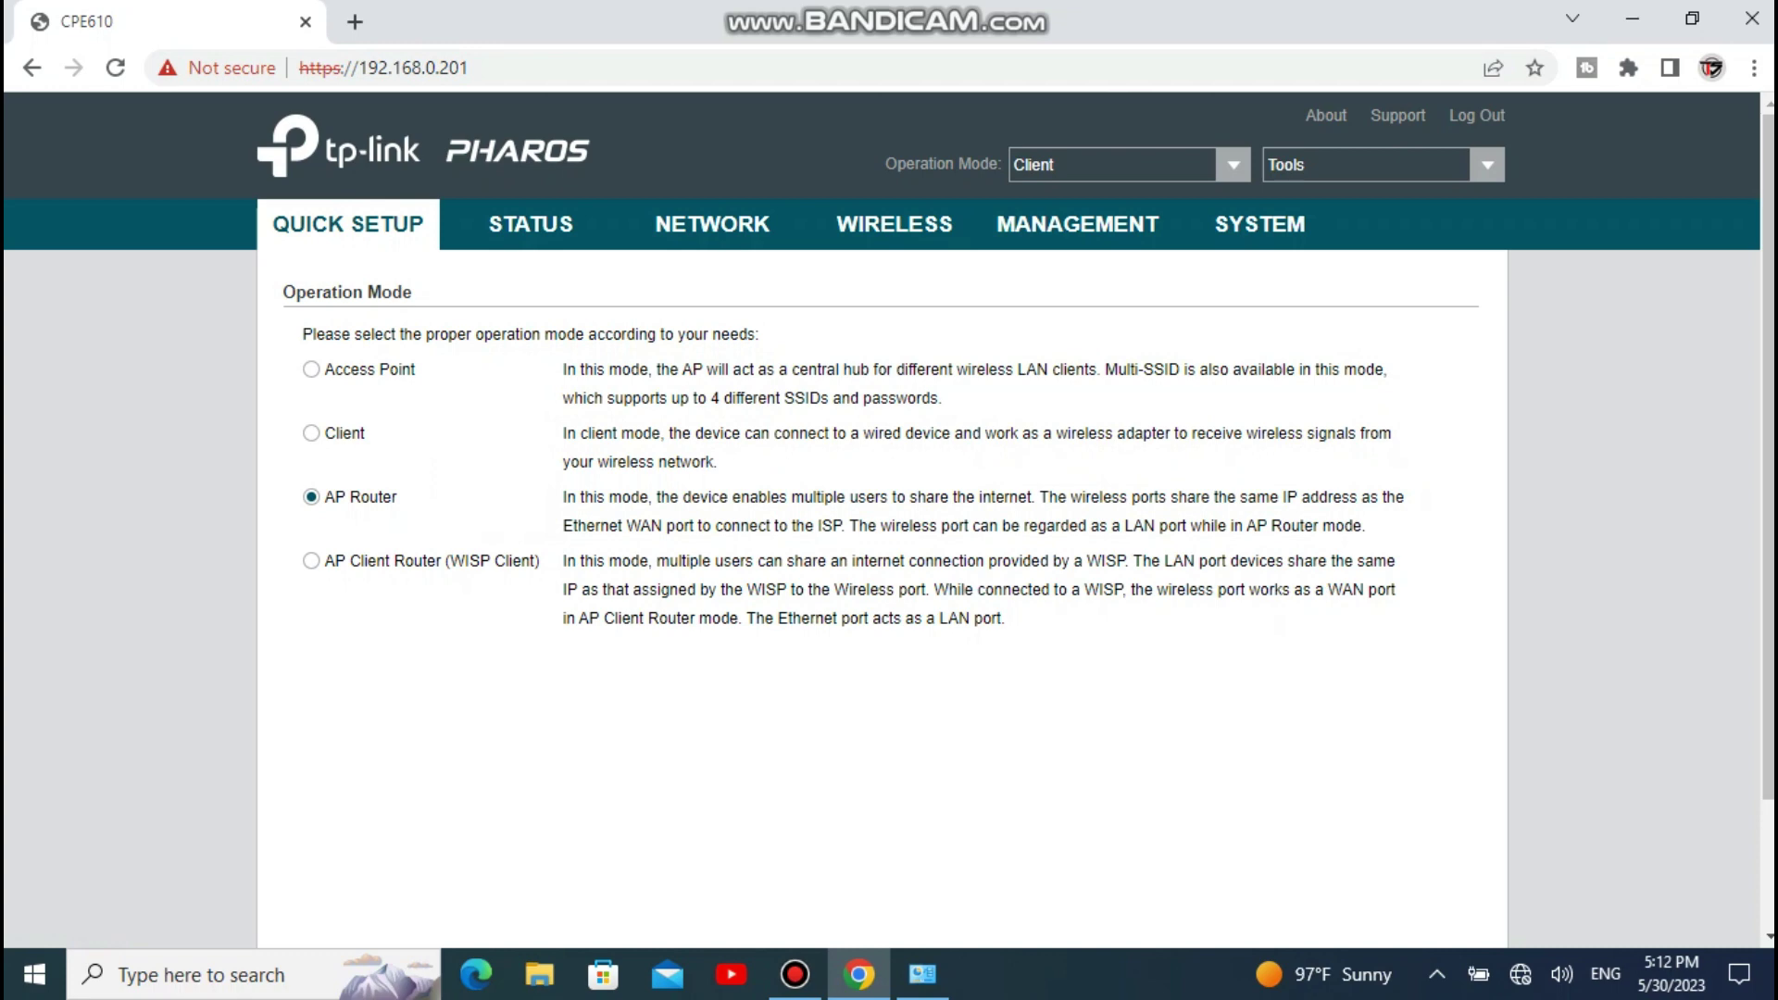
pyautogui.scroll(-3, 889, 519)
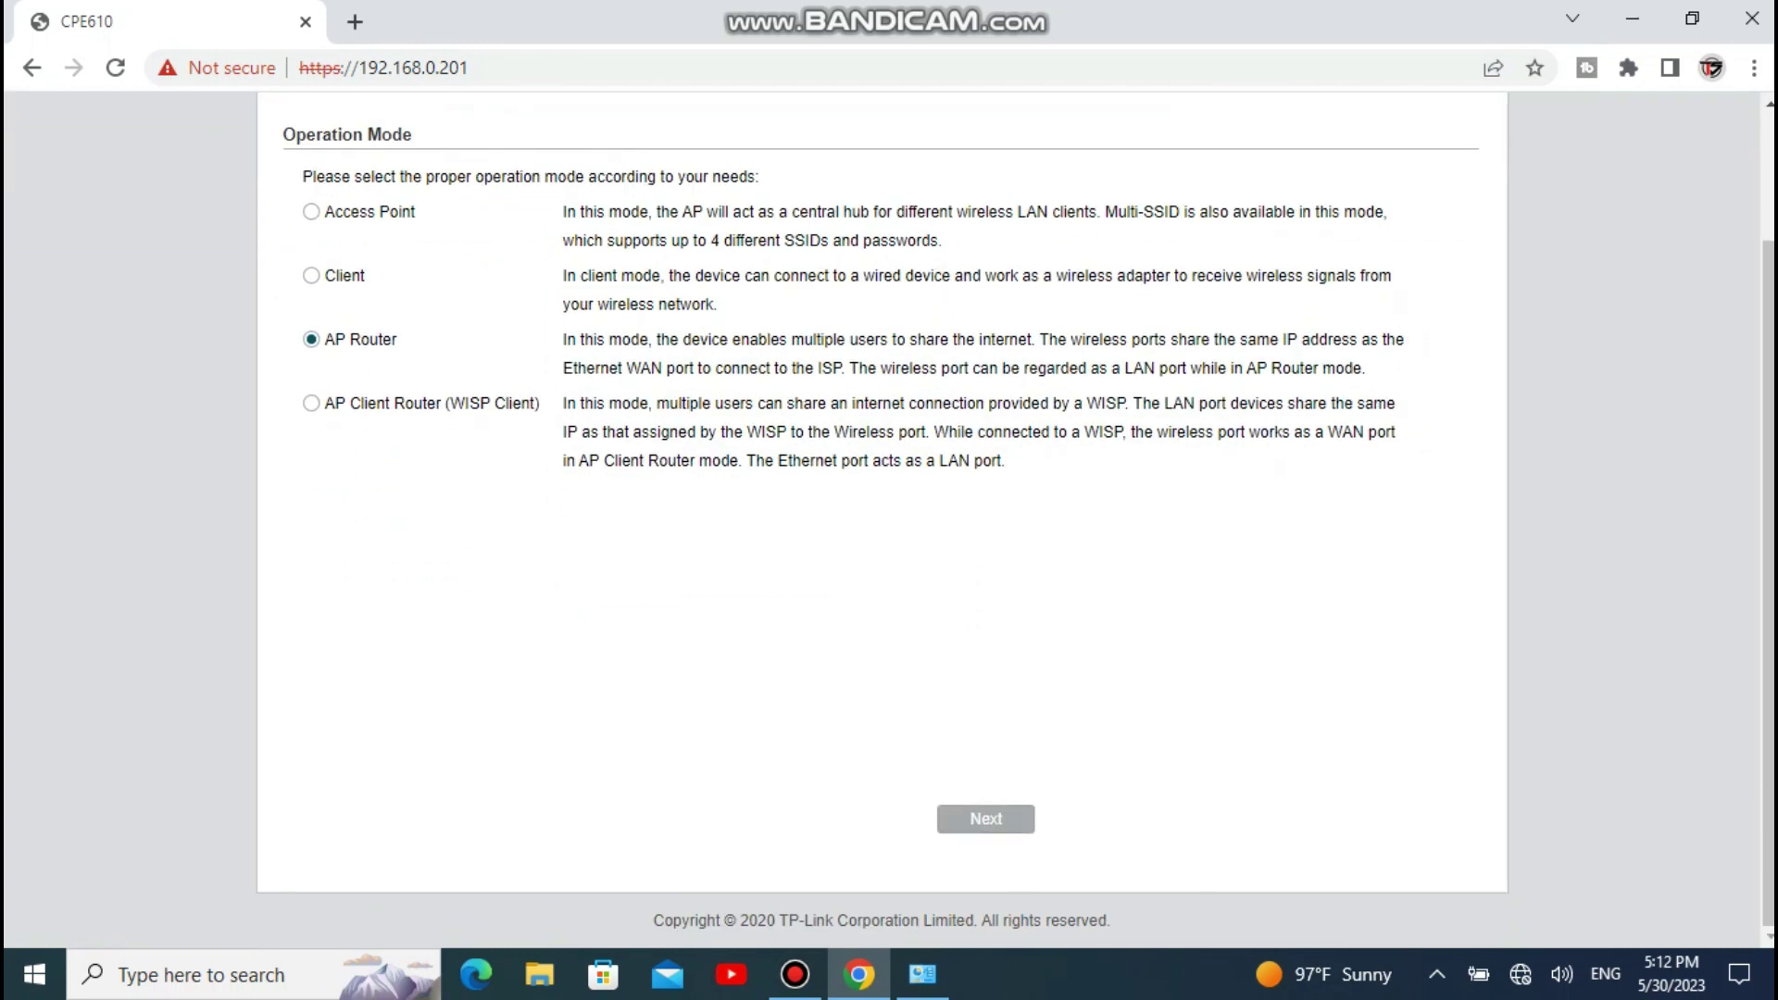
pyautogui.click(985, 819)
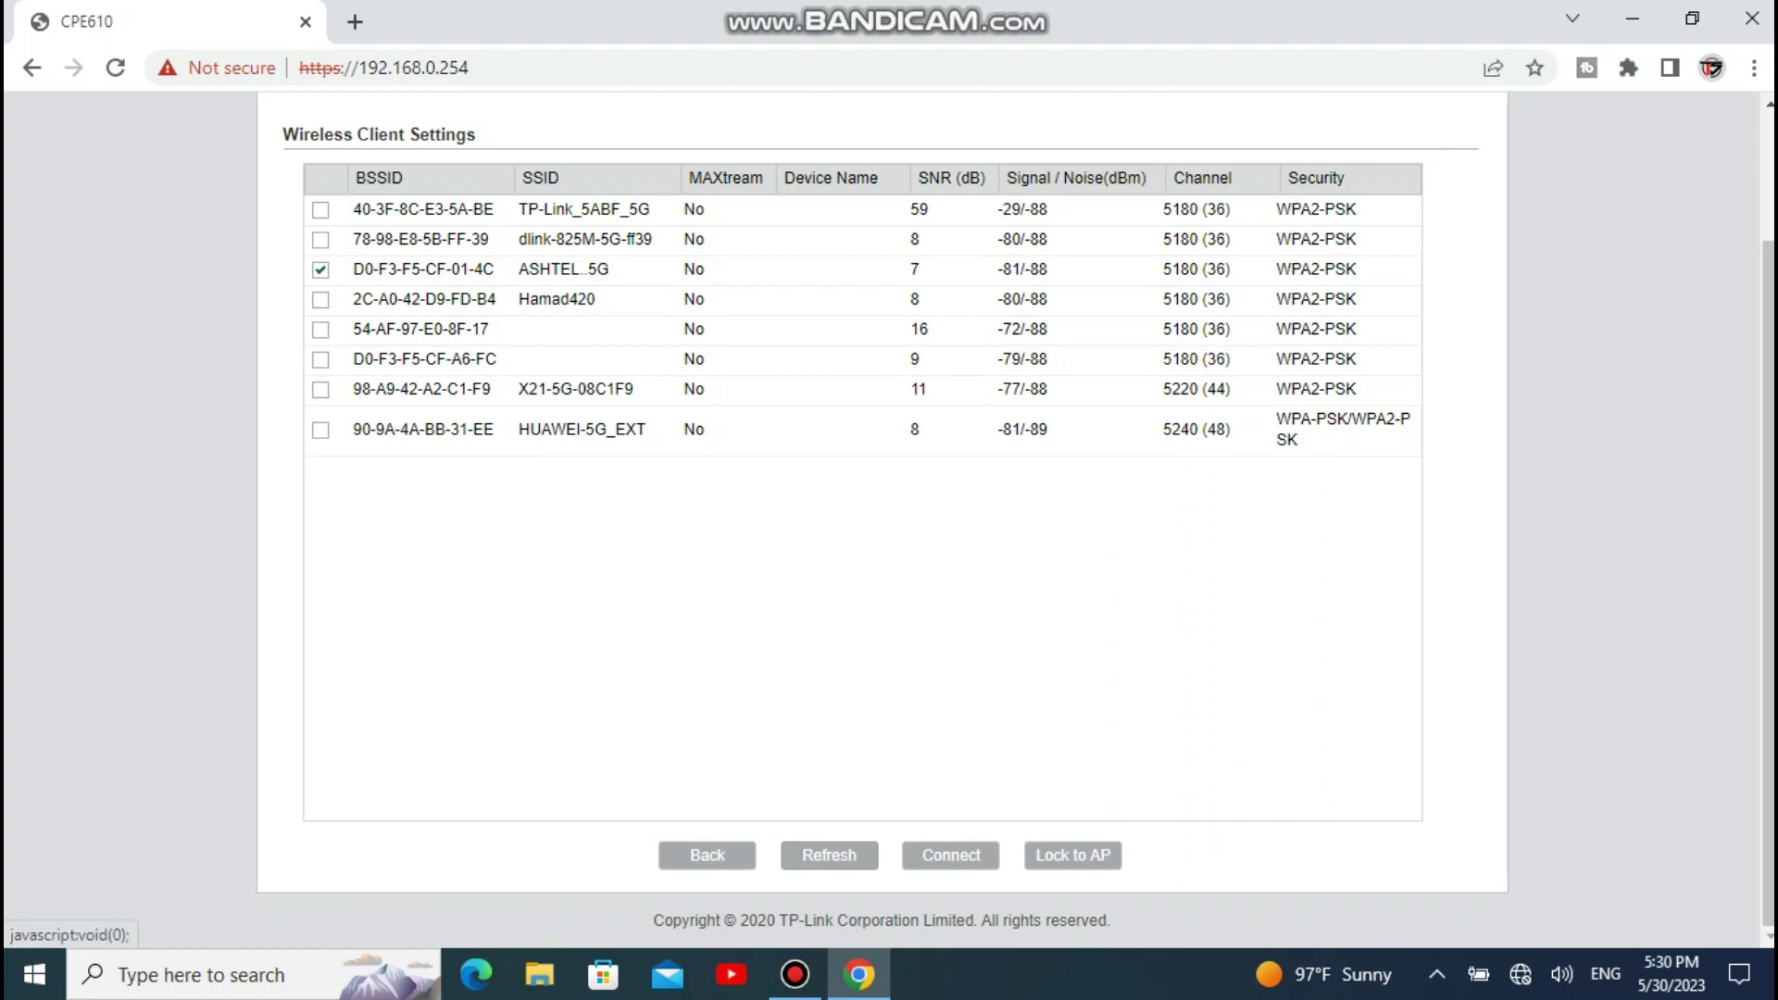
# Step: Lock onto ASHTEL..5G with its PSK password and 1 km distance, finish setup, and expand the certificate warning
pyautogui.click(829, 855)
pyautogui.click(1073, 854)
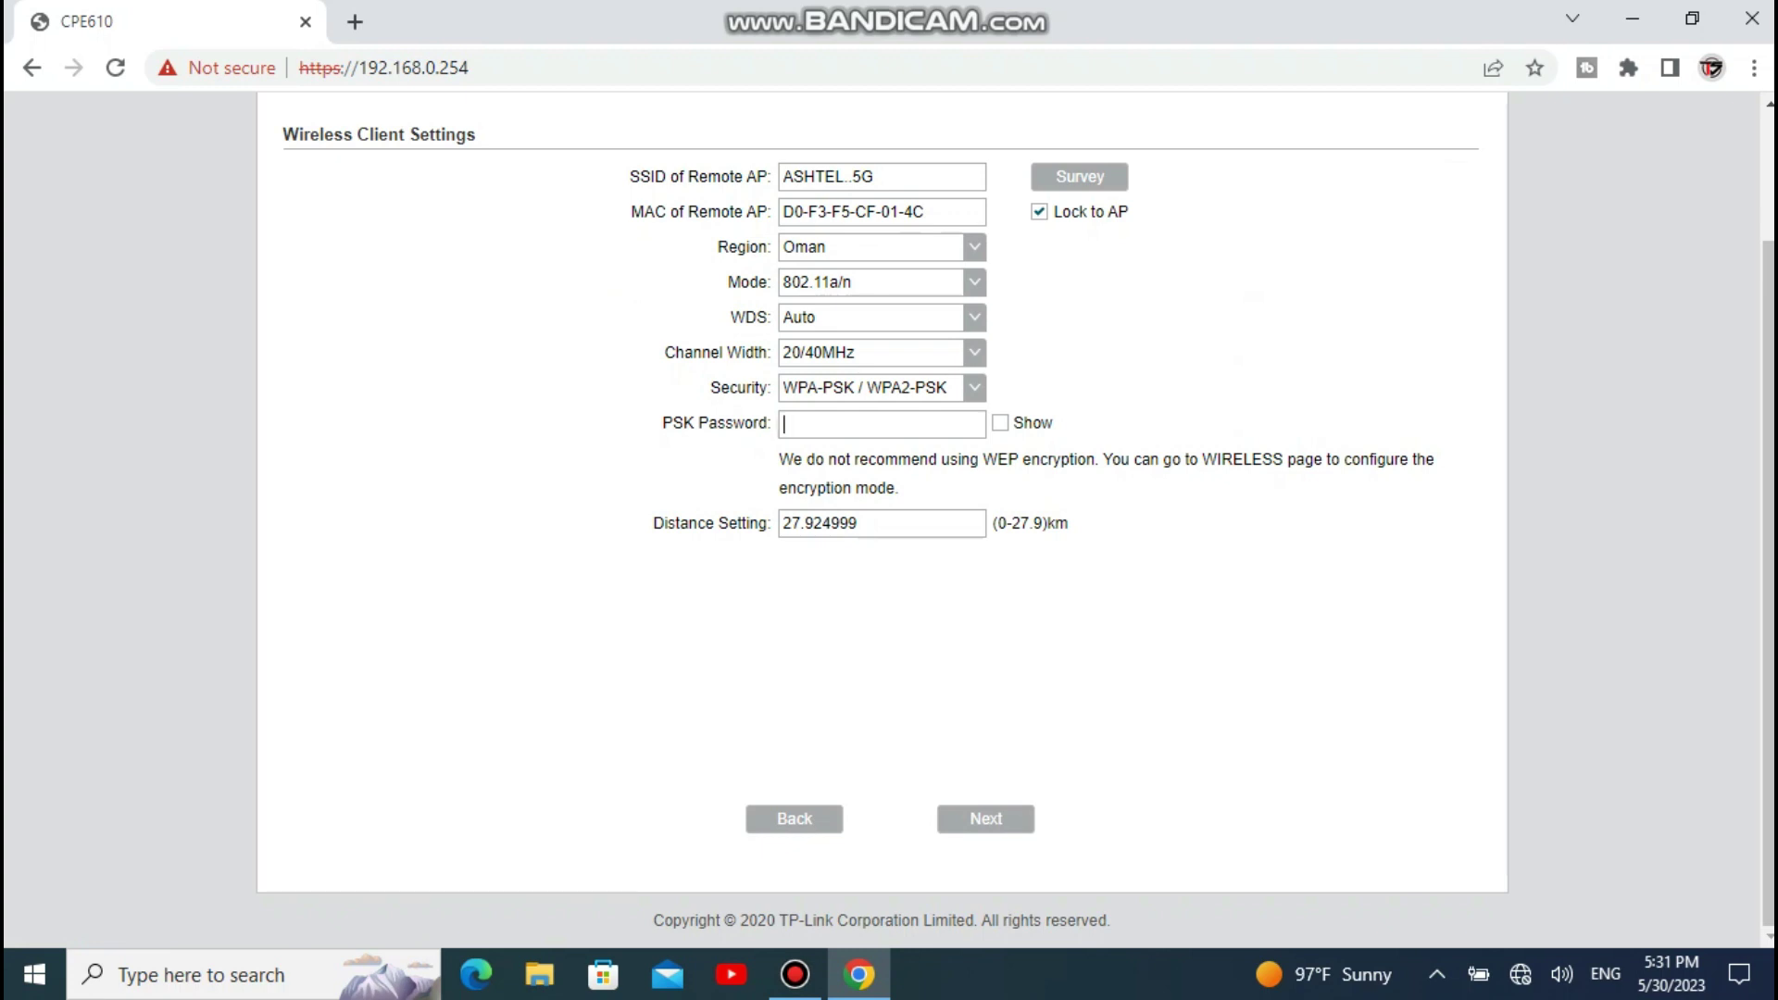
pyautogui.write('•••••••')
pyautogui.hotkey('shift', 'Left')
pyautogui.hotkey('shift', 'Left')
pyautogui.hotkey('shift', 'Left')
pyautogui.hotkey('shift', 'Left')
pyautogui.hotkey('shift', 'Left')
pyautogui.hotkey('shift', 'Left')
pyautogui.hotkey('shift', 'Left')
pyautogui.hotkey('shift', 'Left')
pyautogui.hotkey('shift', 'Left')
pyautogui.write('1')
pyautogui.click(986, 819)
pyautogui.click(985, 819)
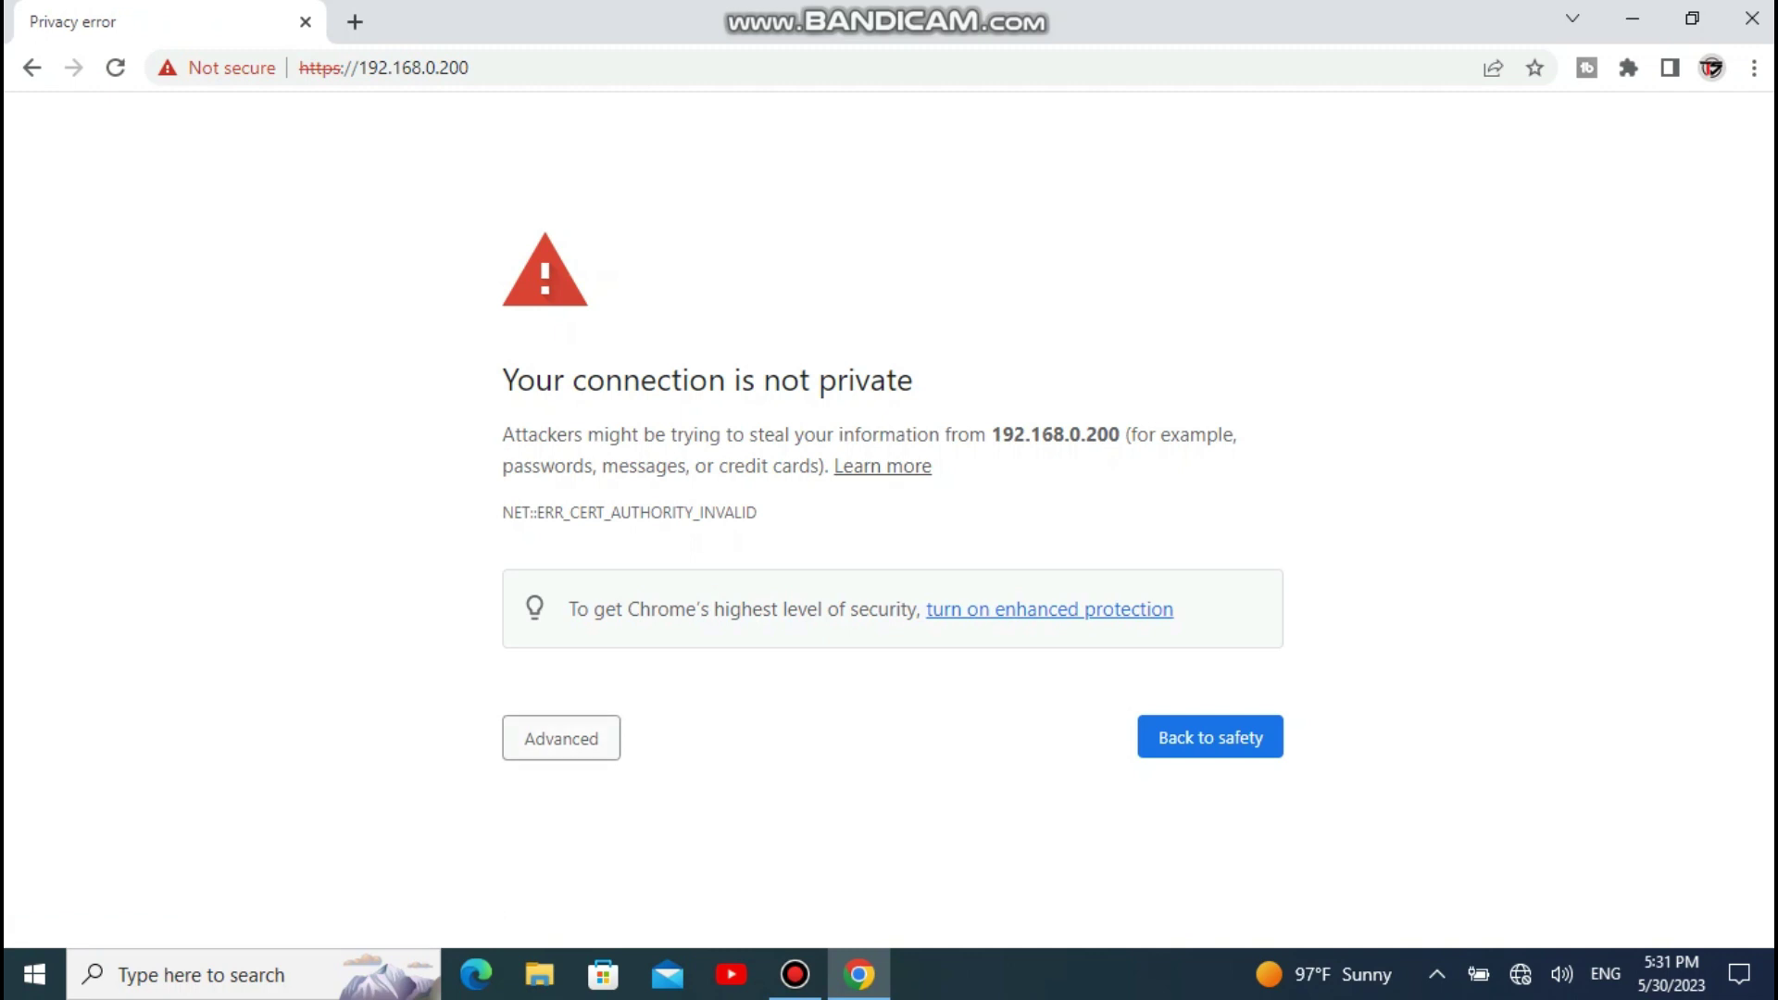
pyautogui.click(561, 738)
pyautogui.scroll(-1, 561, 738)
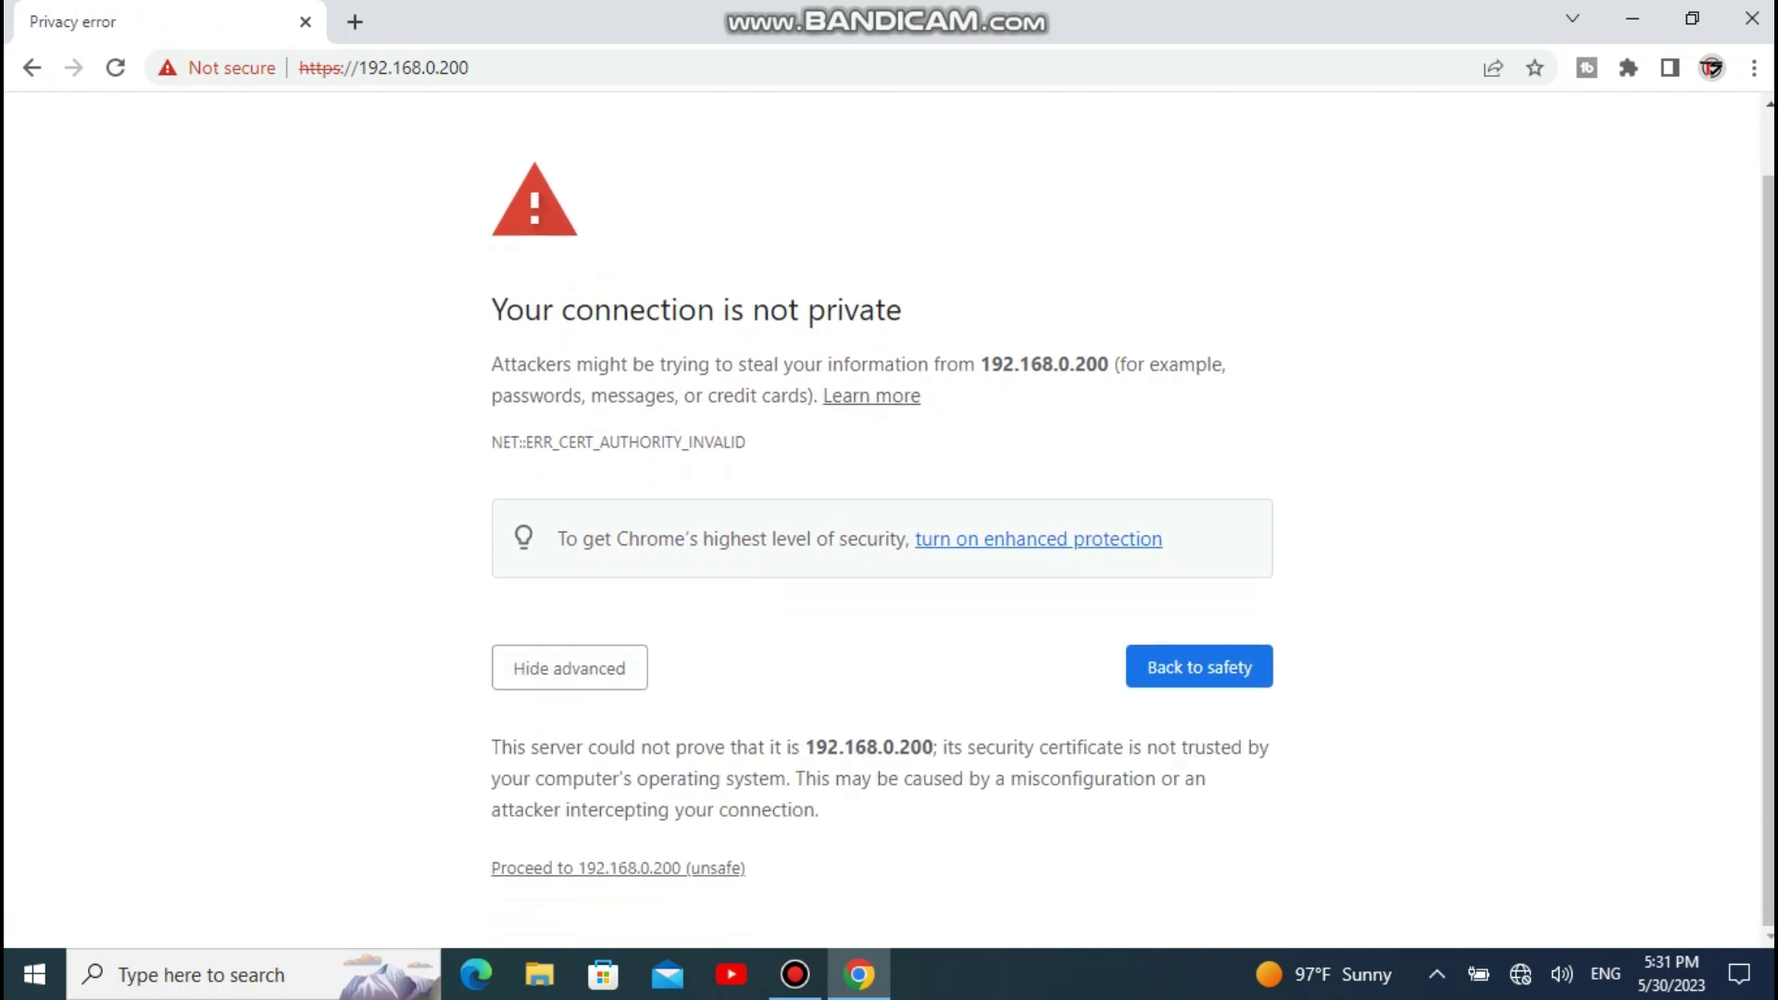